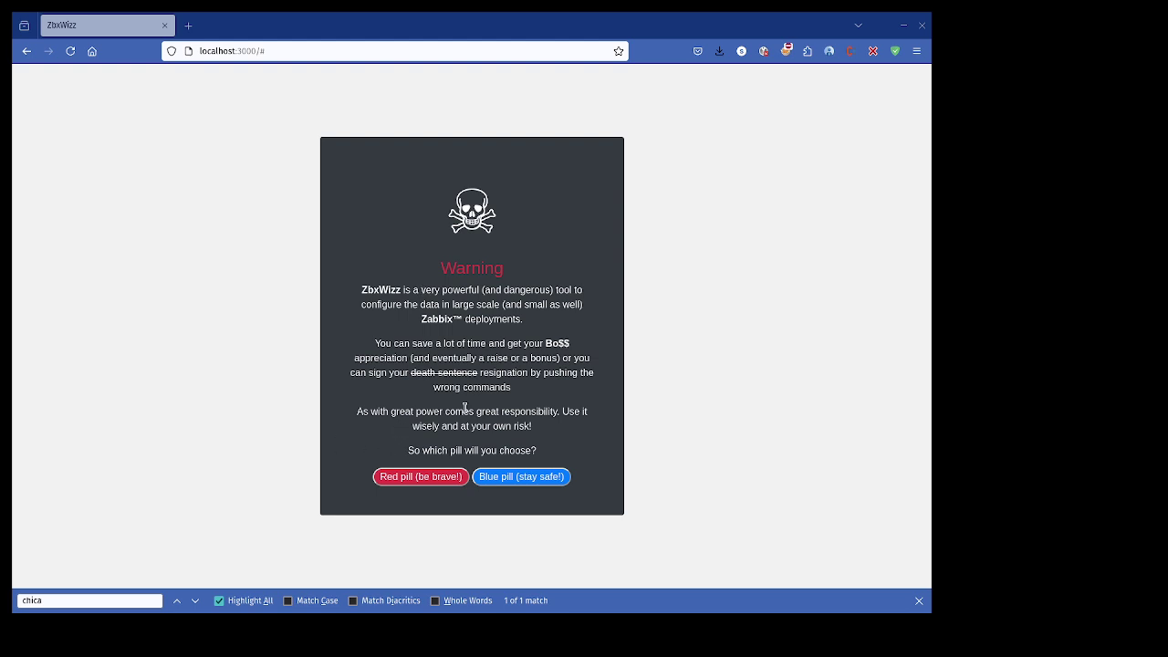
Accept the ZbxWizz warning by choosing the red pill, and open the Zabbix dashboard at localhost:6080 alongside it.
left_click(417, 479)
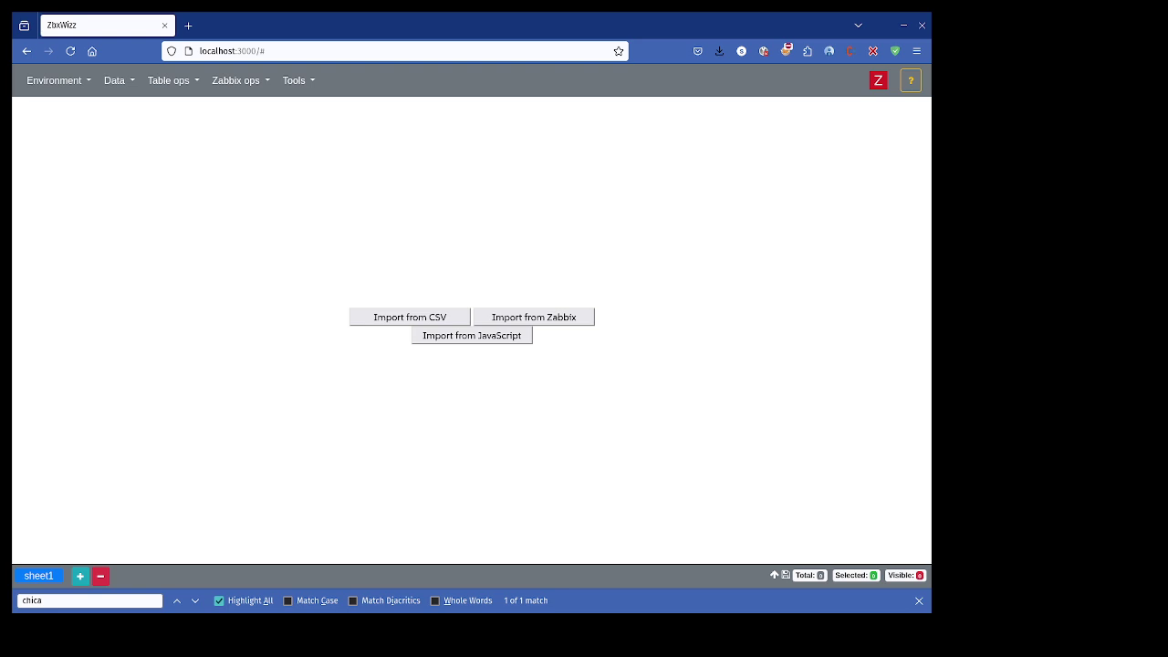
left_click(188, 26)
type("l")
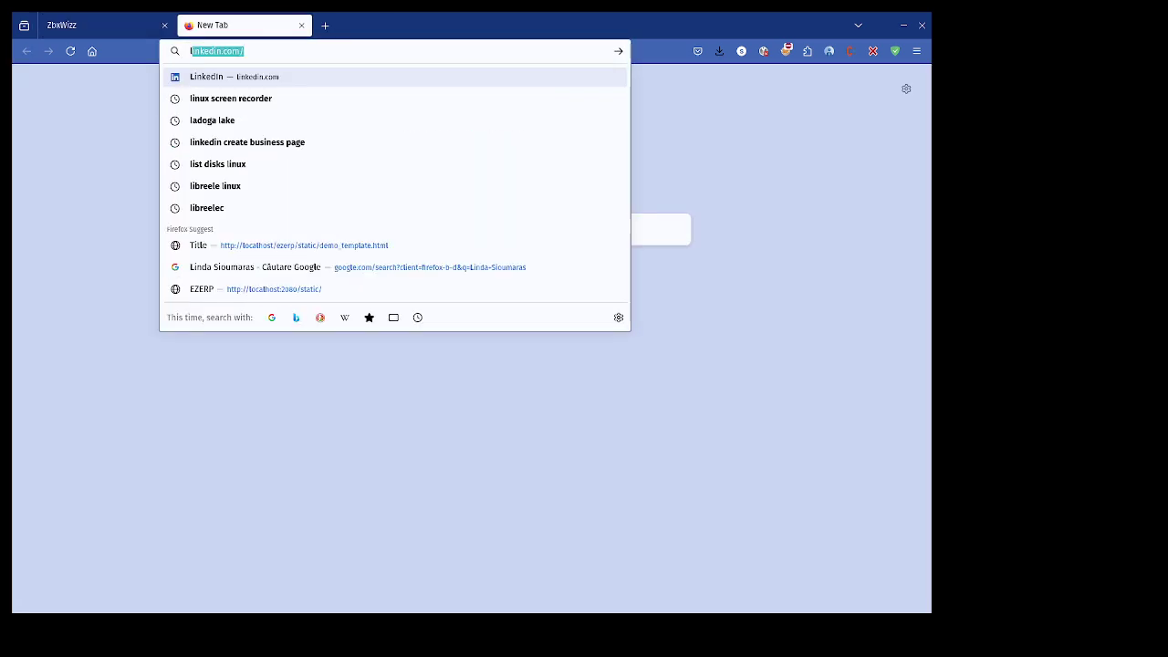
type("ocalhost:")
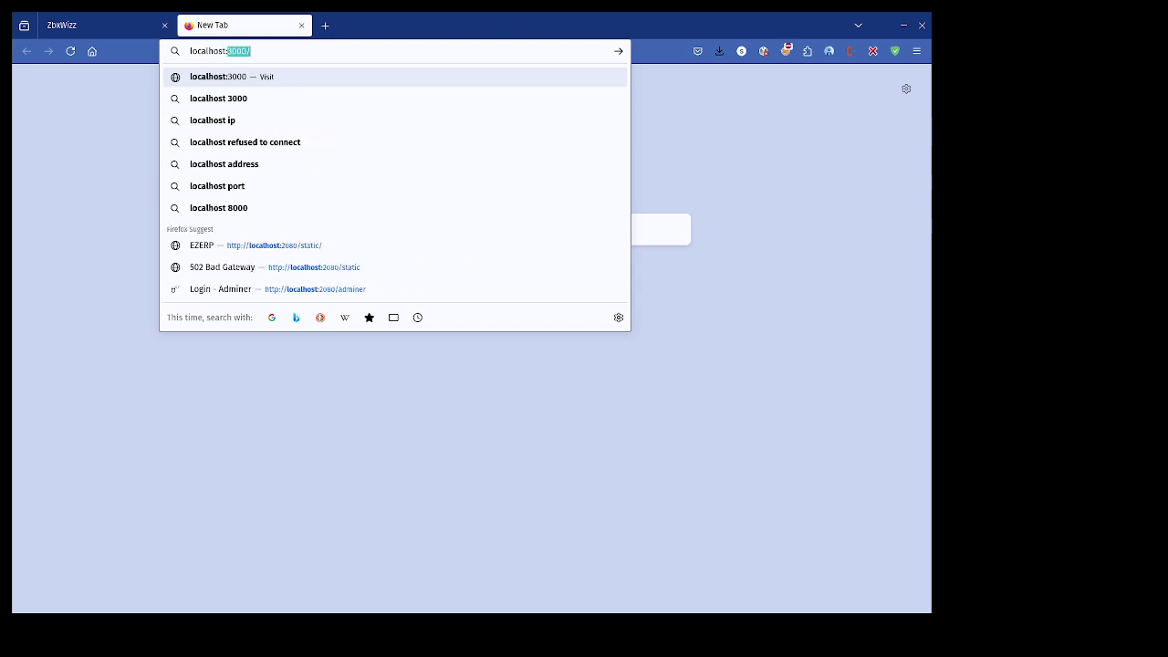
type("8")
key("Return")
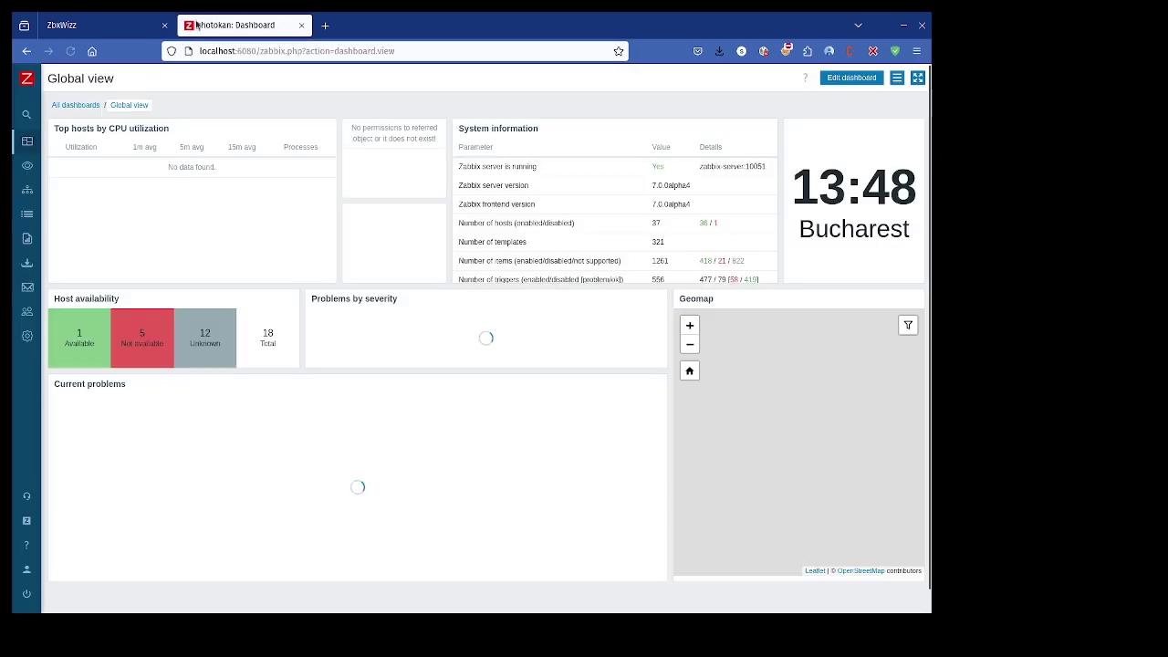
left_click(134, 27)
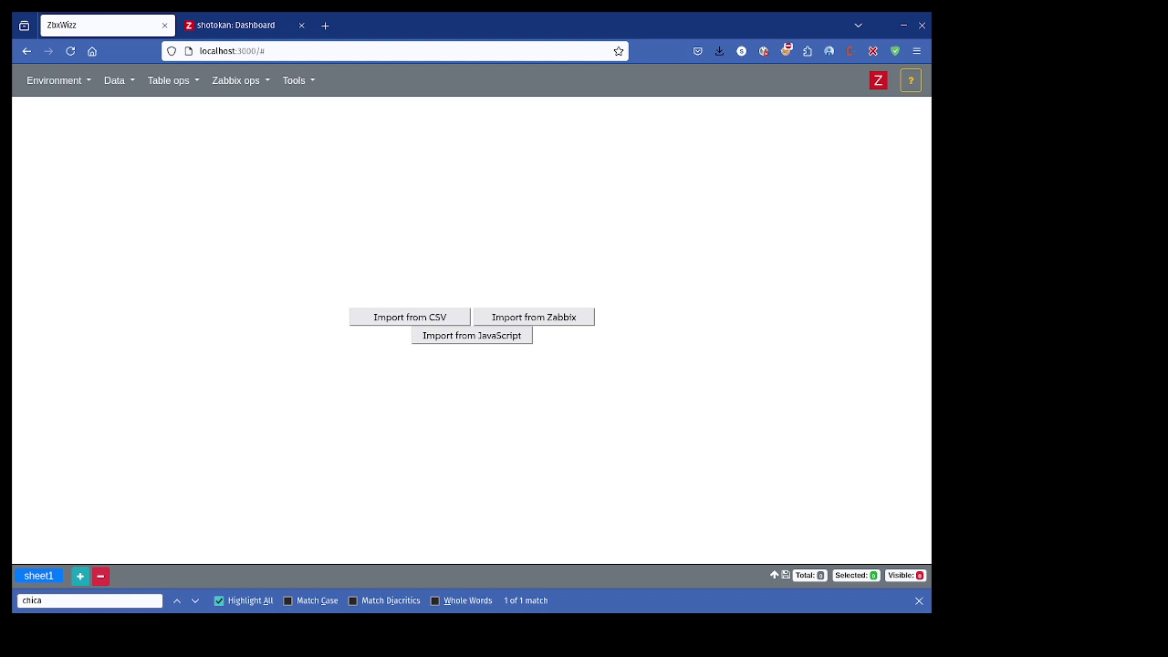
left_click(797, 5)
left_click(221, 24)
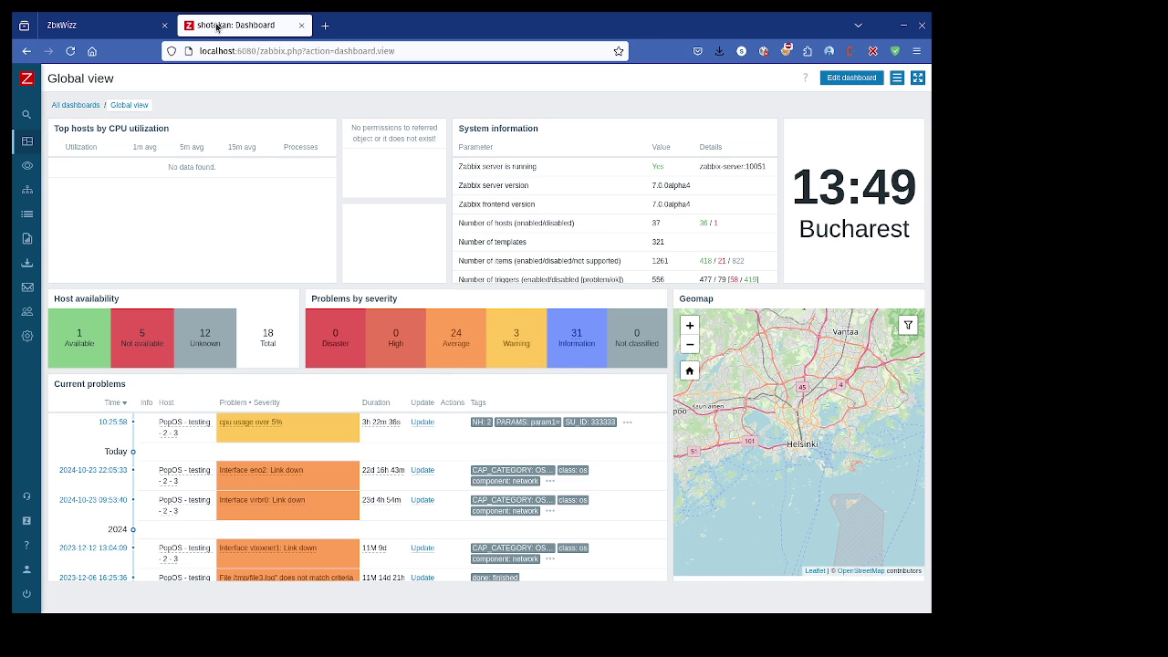
Switch back to ZbxWizz and add two new sheets after sheet1.
left_click(91, 25)
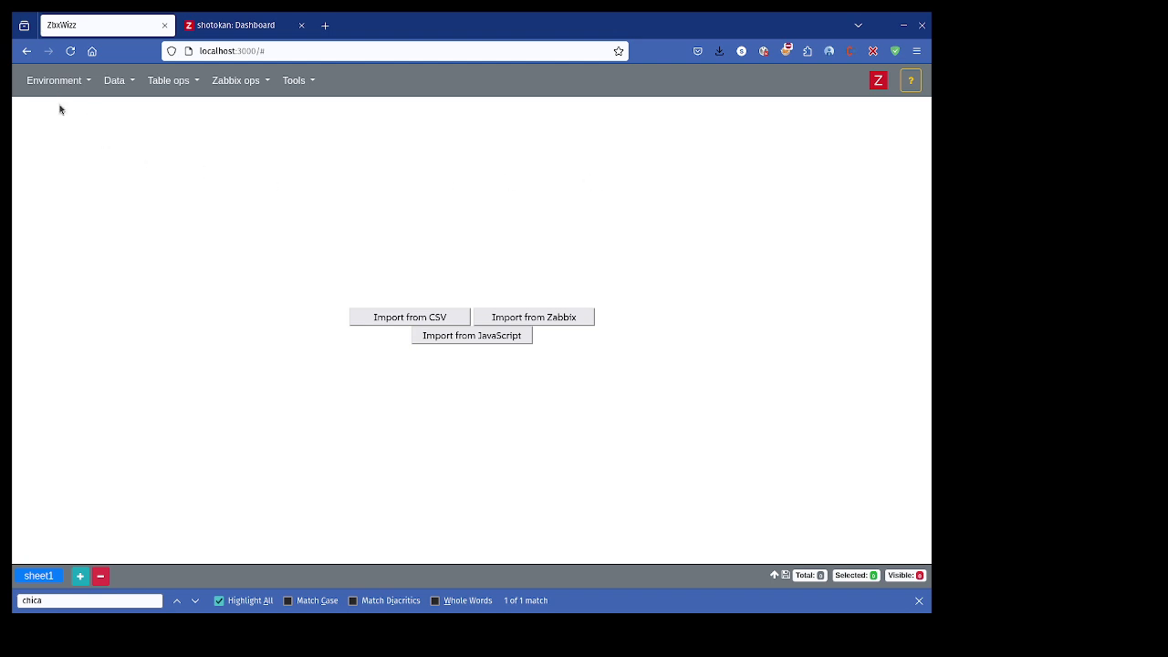
double_click(41, 577)
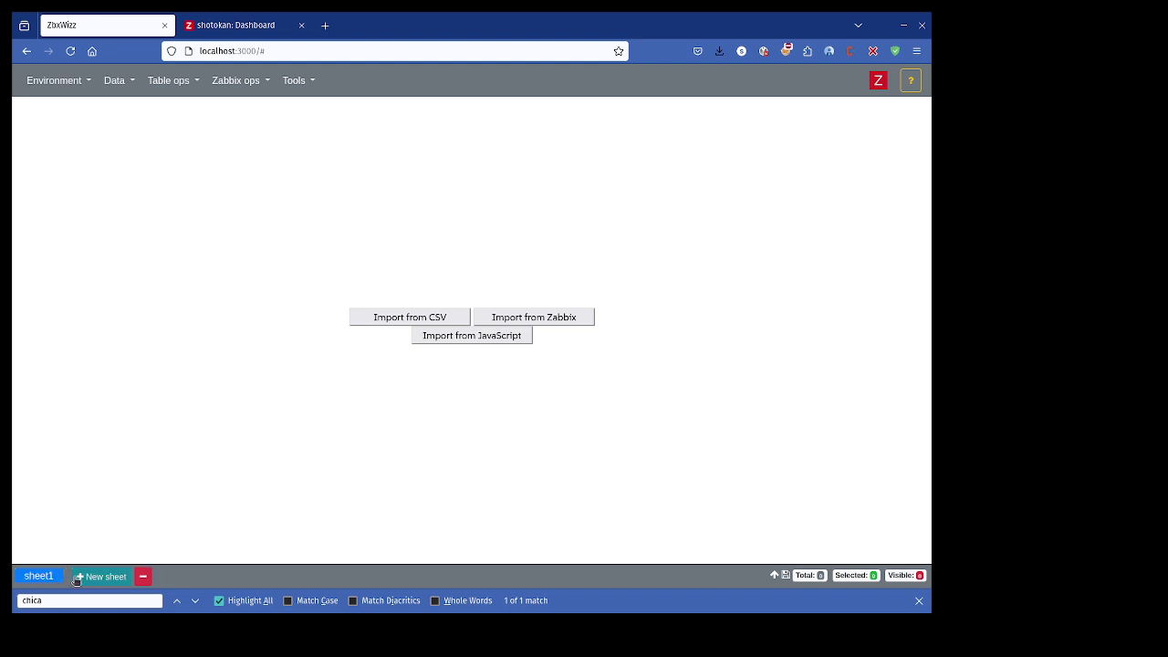
left_click(77, 577)
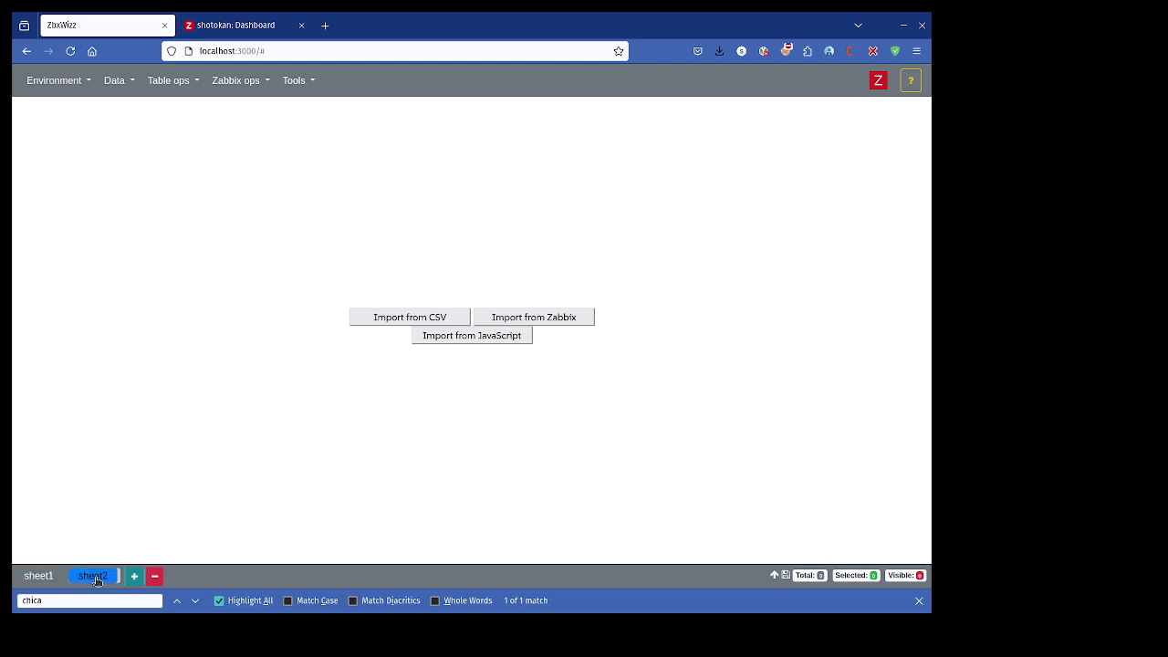
left_click(142, 576)
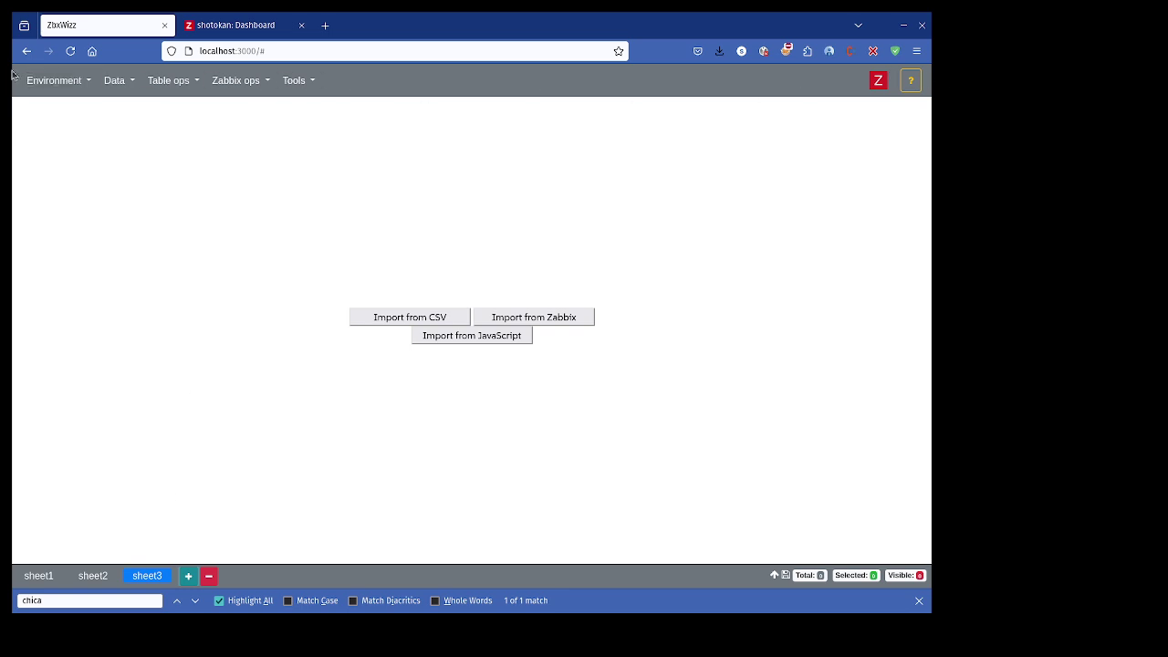
left_click(48, 84)
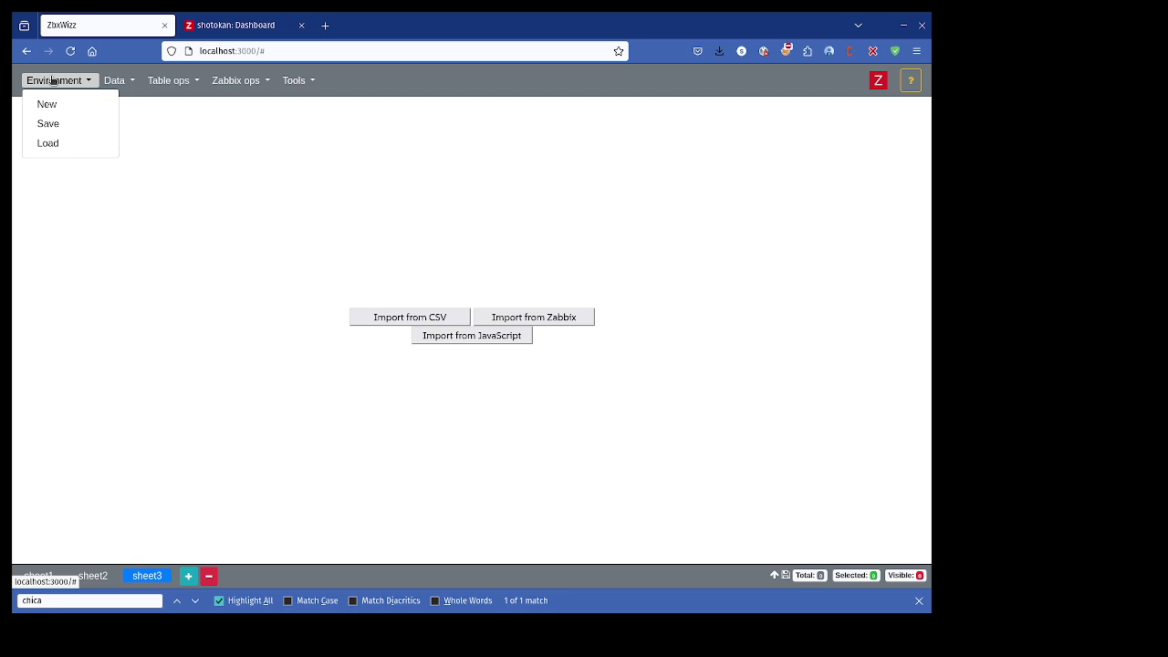
left_click(52, 81)
left_click(52, 81)
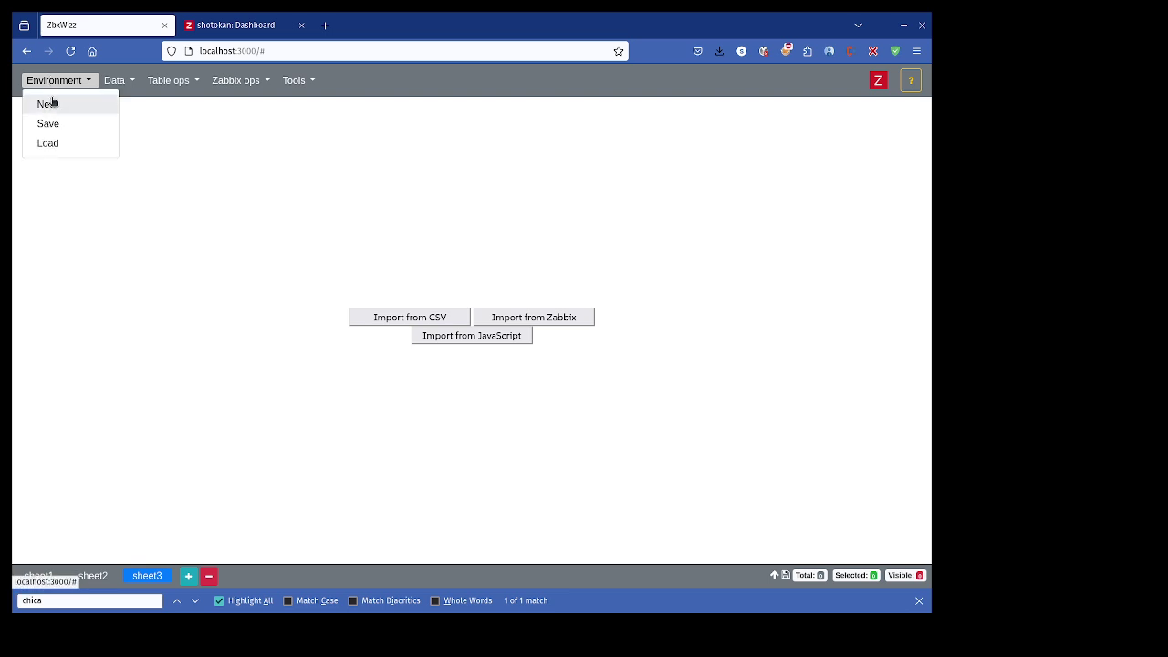
left_click(179, 127)
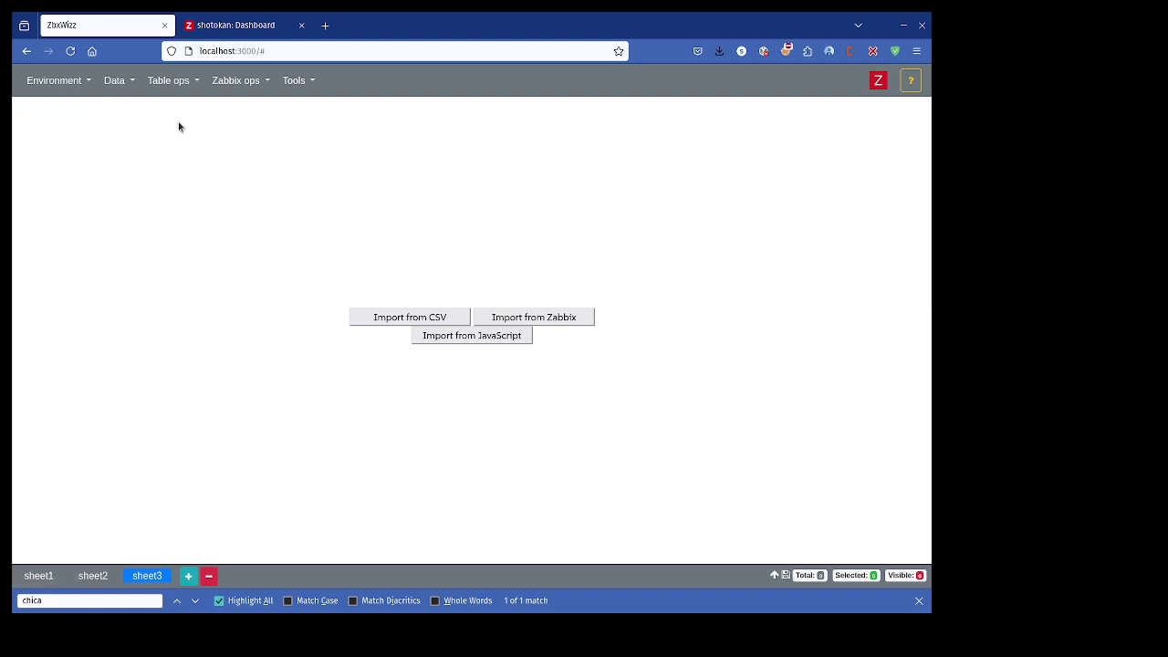
left_click(115, 82)
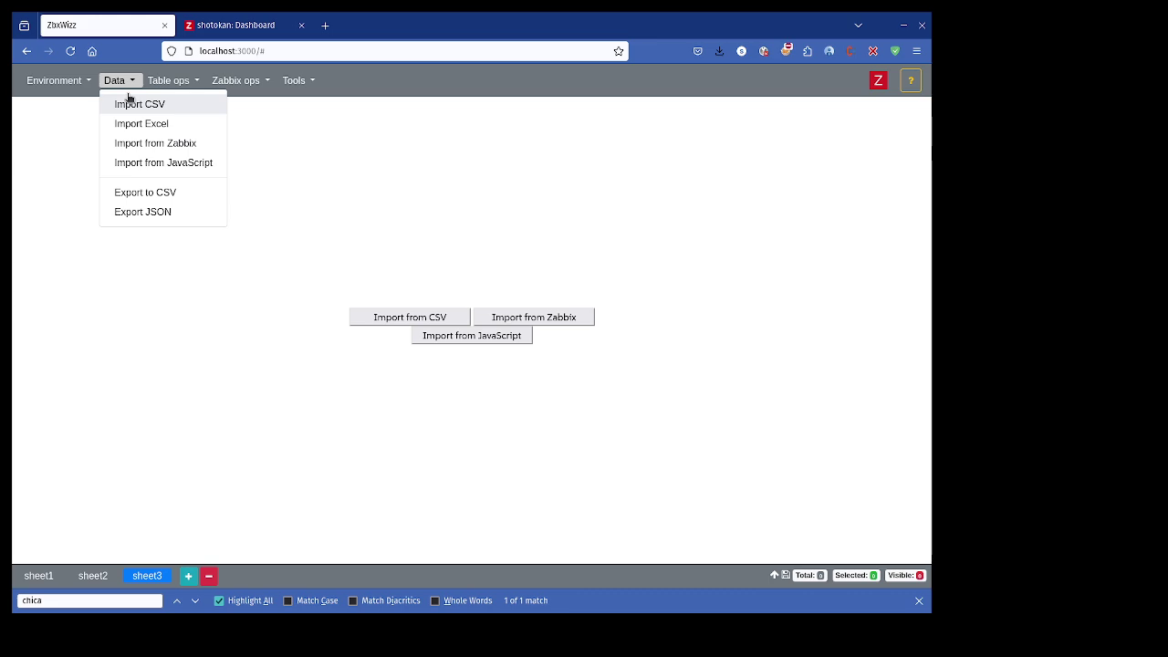
left_click(326, 136)
left_click(164, 81)
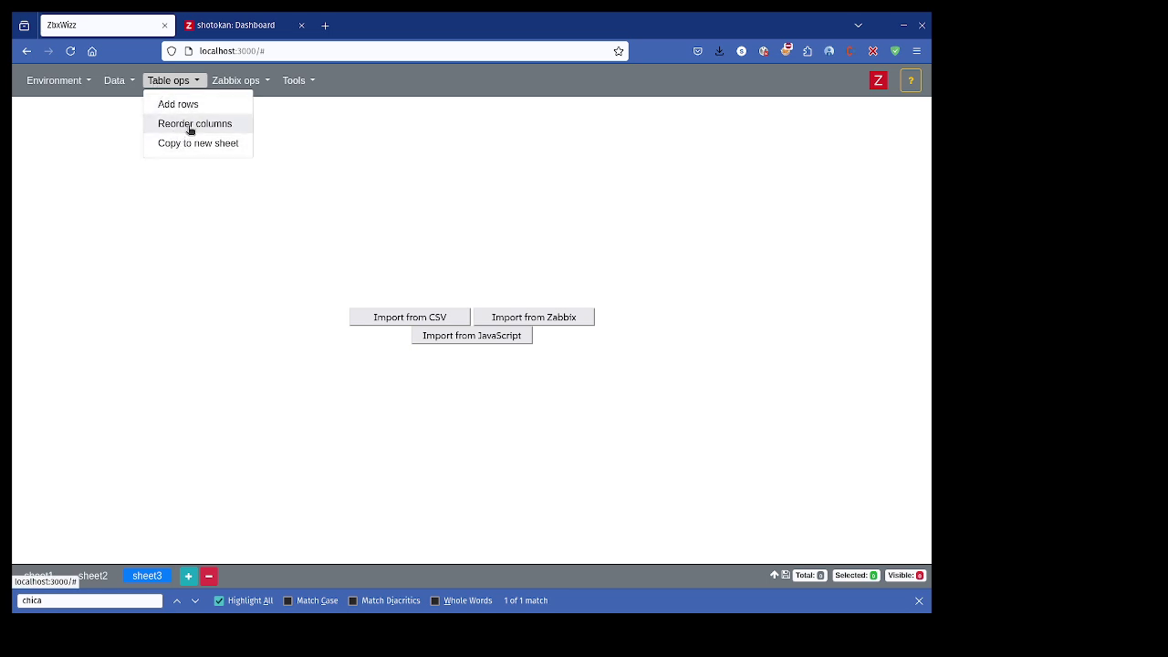
left_click(240, 81)
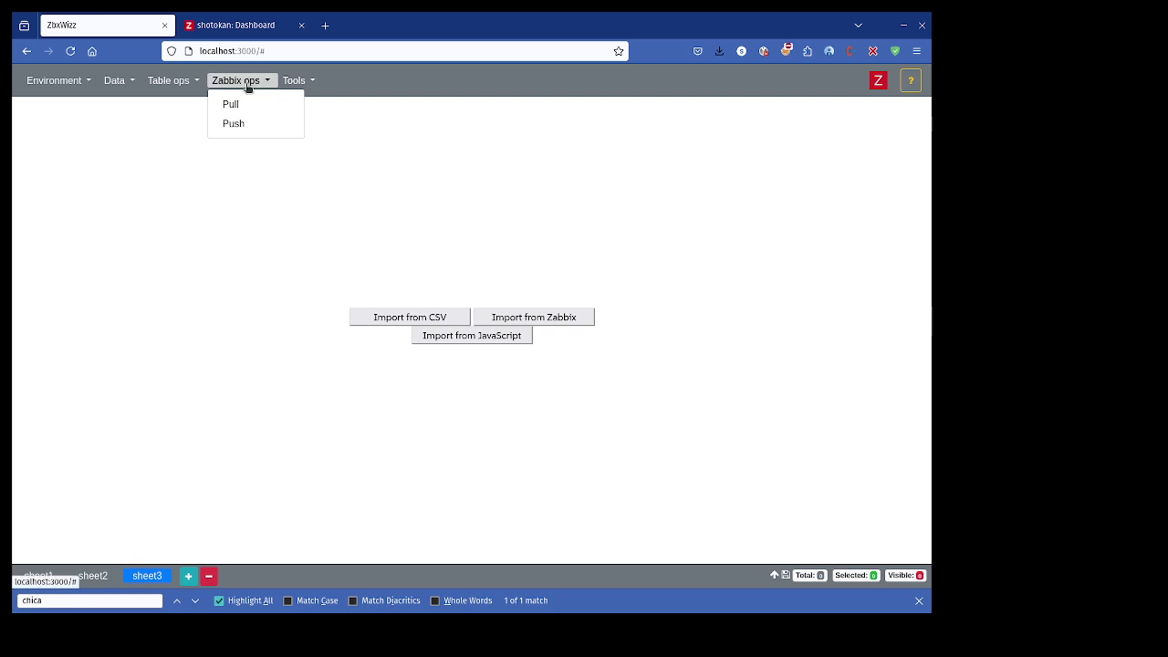
left_click(292, 81)
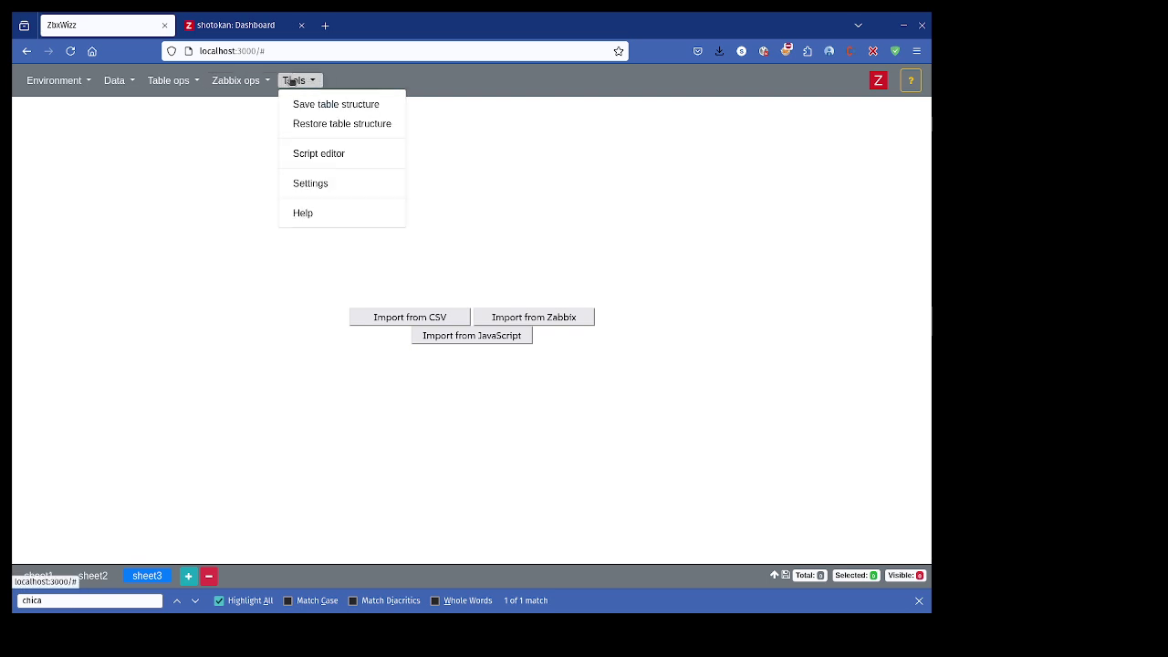
left_click(292, 81)
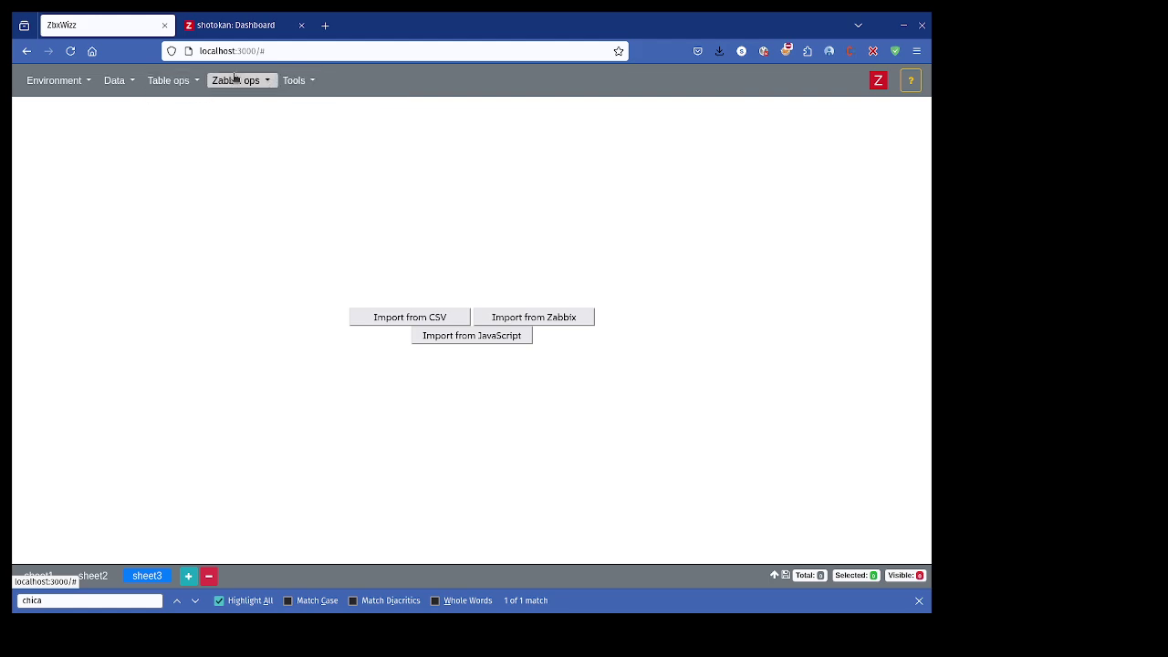
Import the CSV file device_data_with_fields.csv into sheet3 and delete the empty last row 10.
left_click(417, 318)
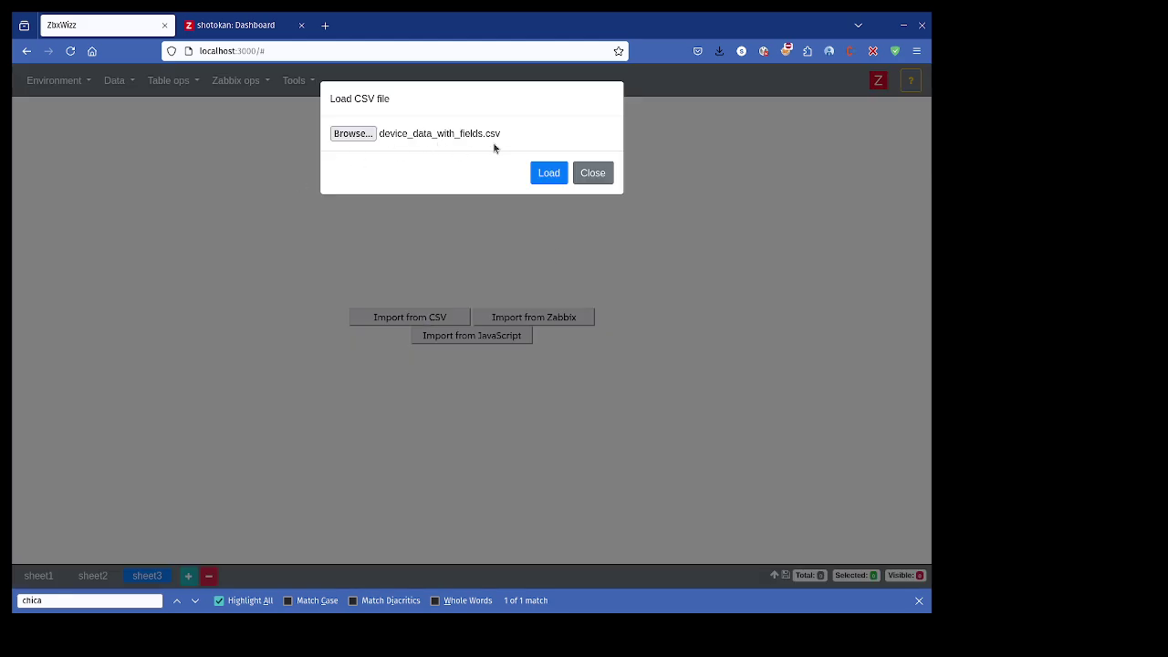
left_click(362, 133)
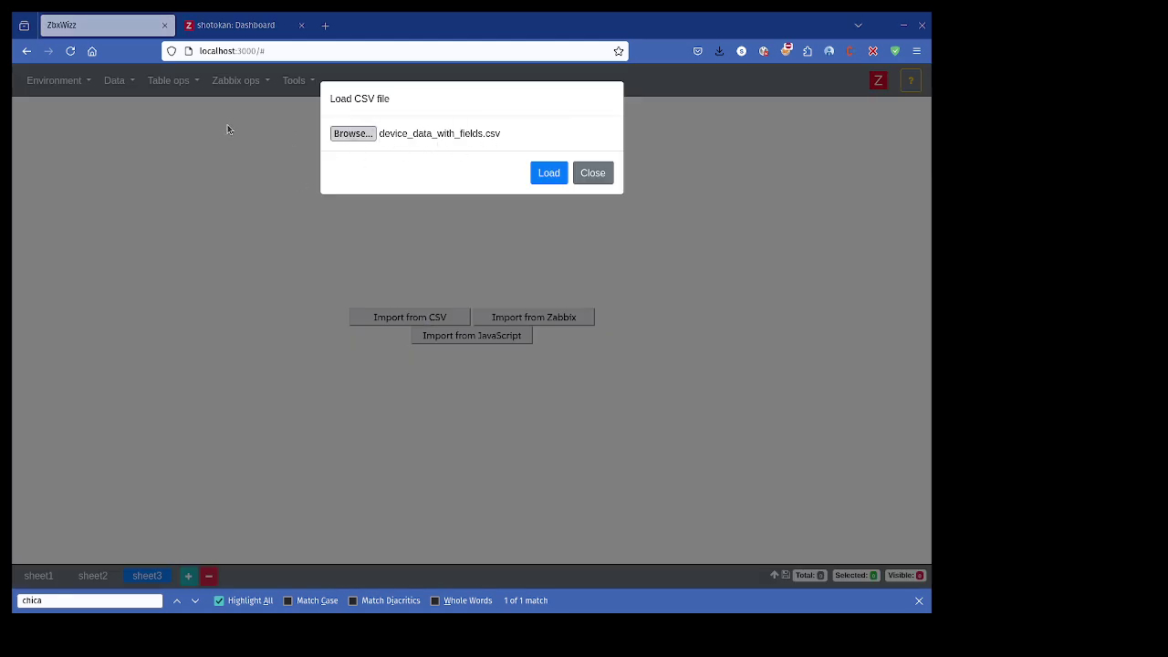
left_click(548, 173)
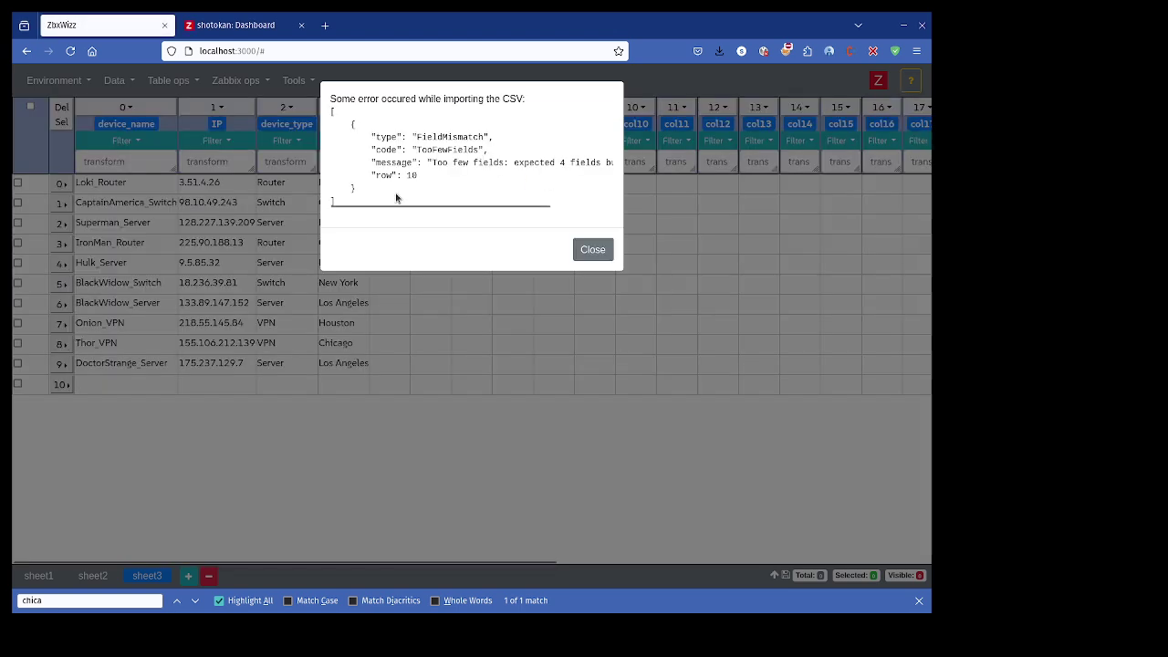
left_click_drag(449, 213, 373, 194)
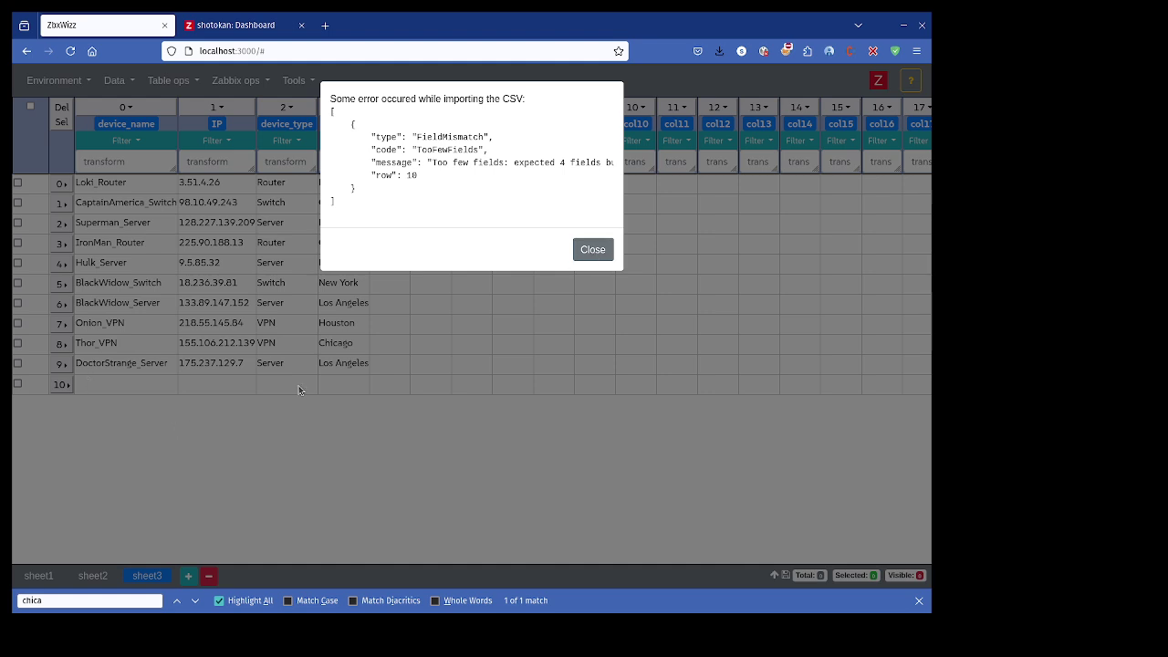
left_click(602, 249)
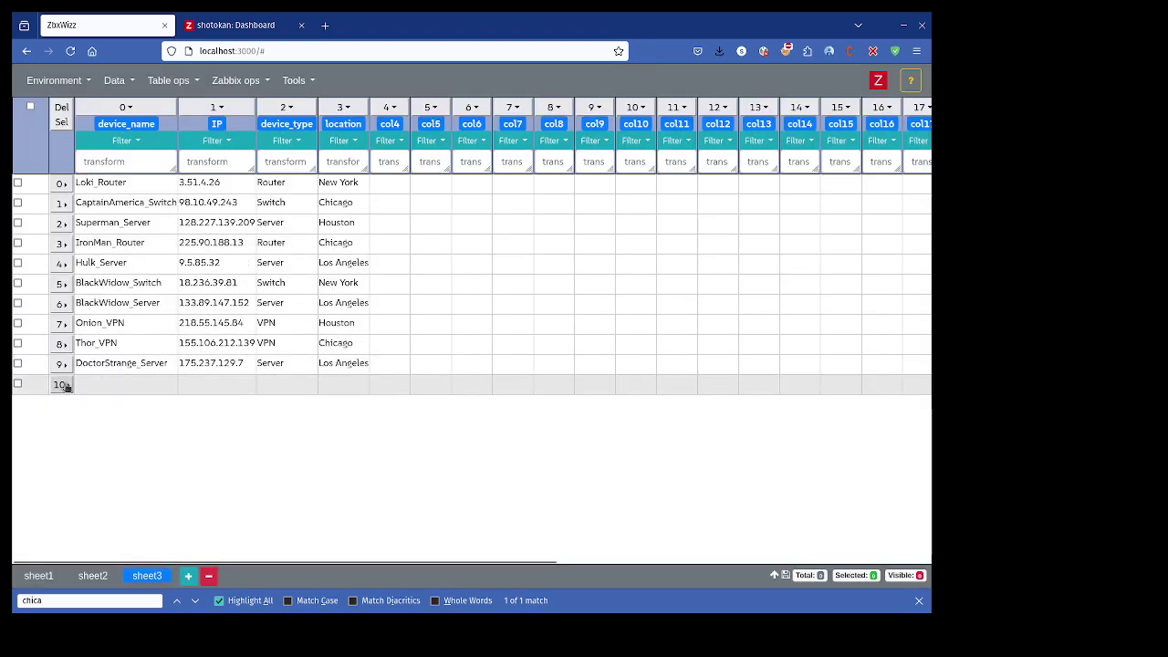
left_click(58, 384)
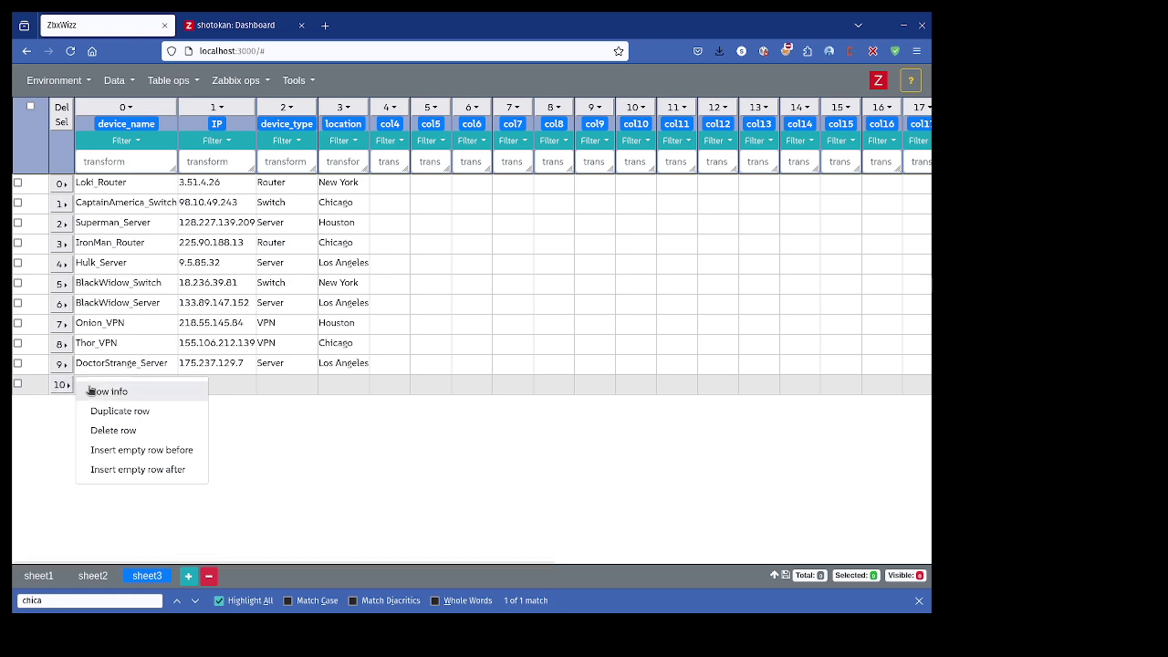
left_click(138, 429)
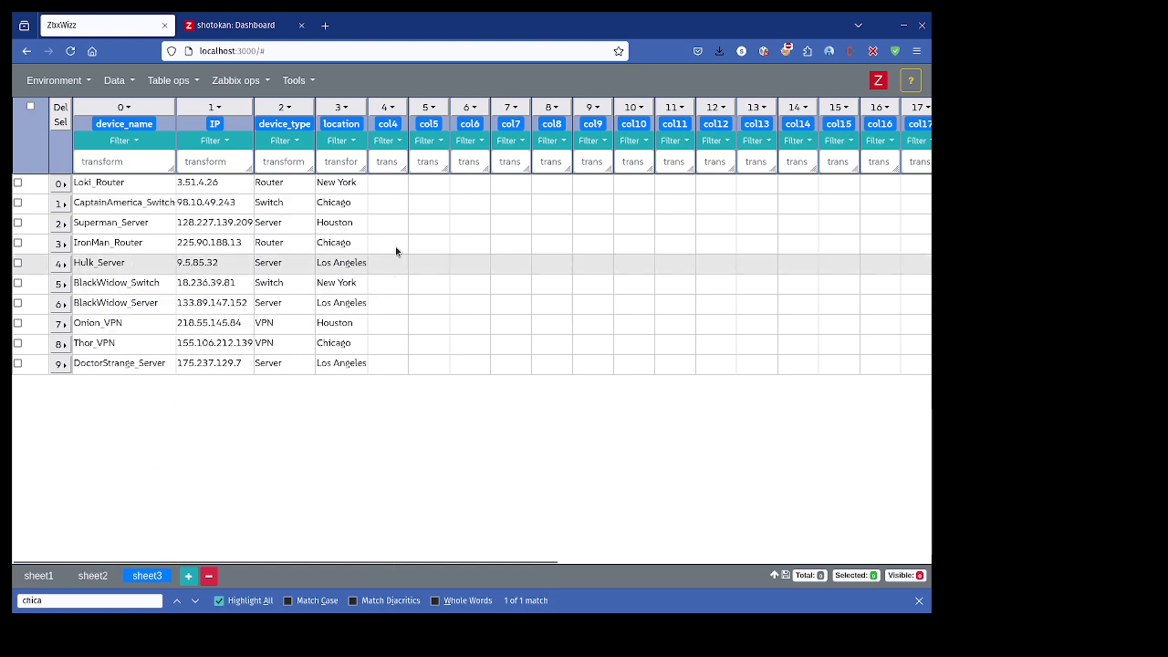
Switch to Zabbix and open the host groups list to check which groups exist.
left_click(236, 24)
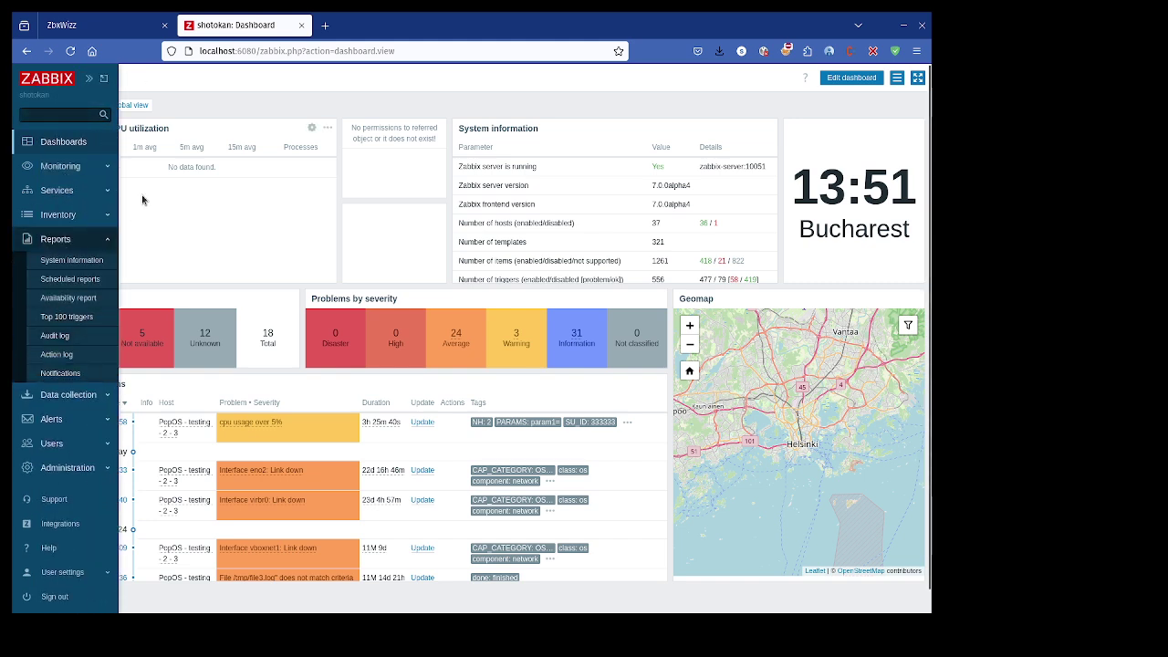
left_click(80, 395)
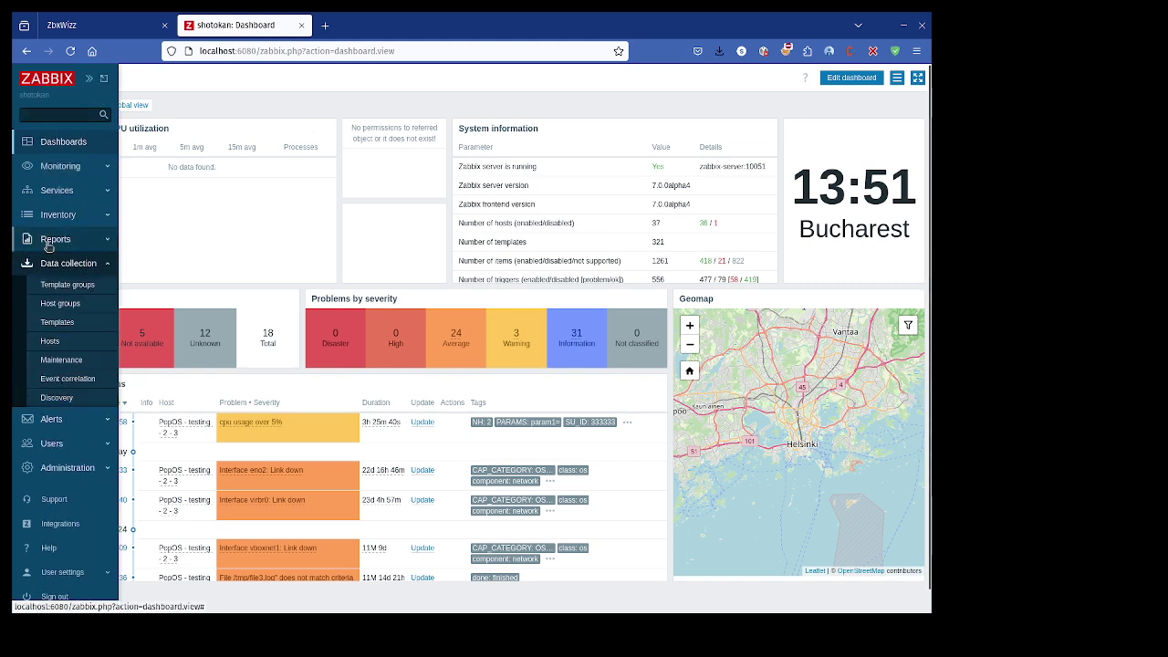
left_click(63, 324)
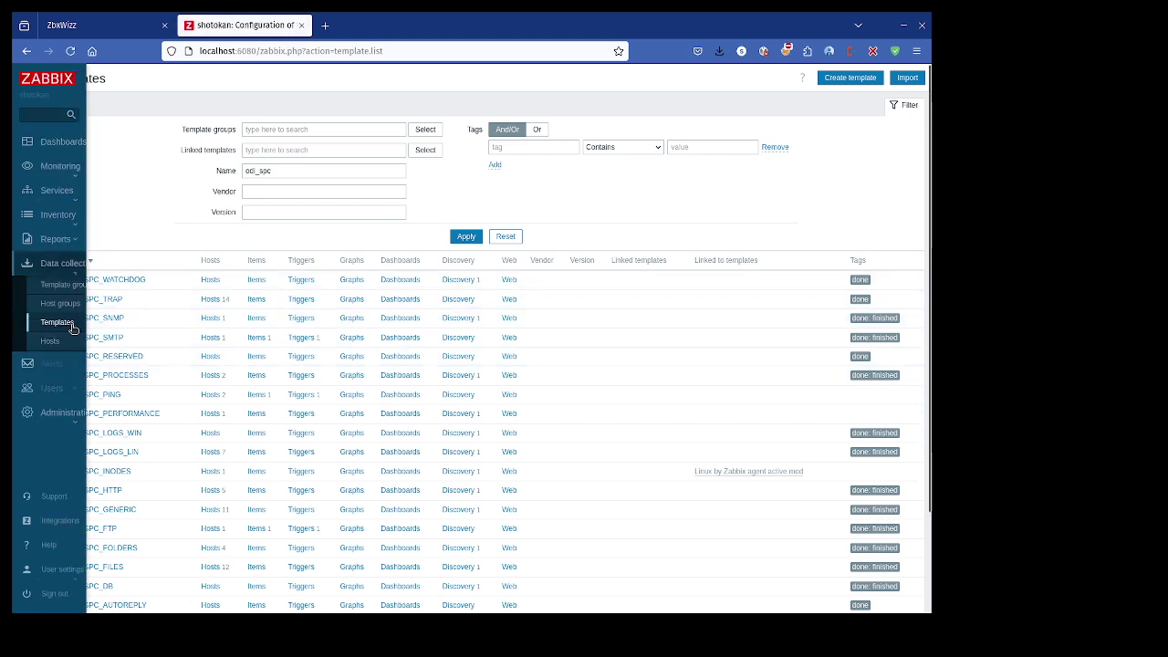
left_click(57, 309)
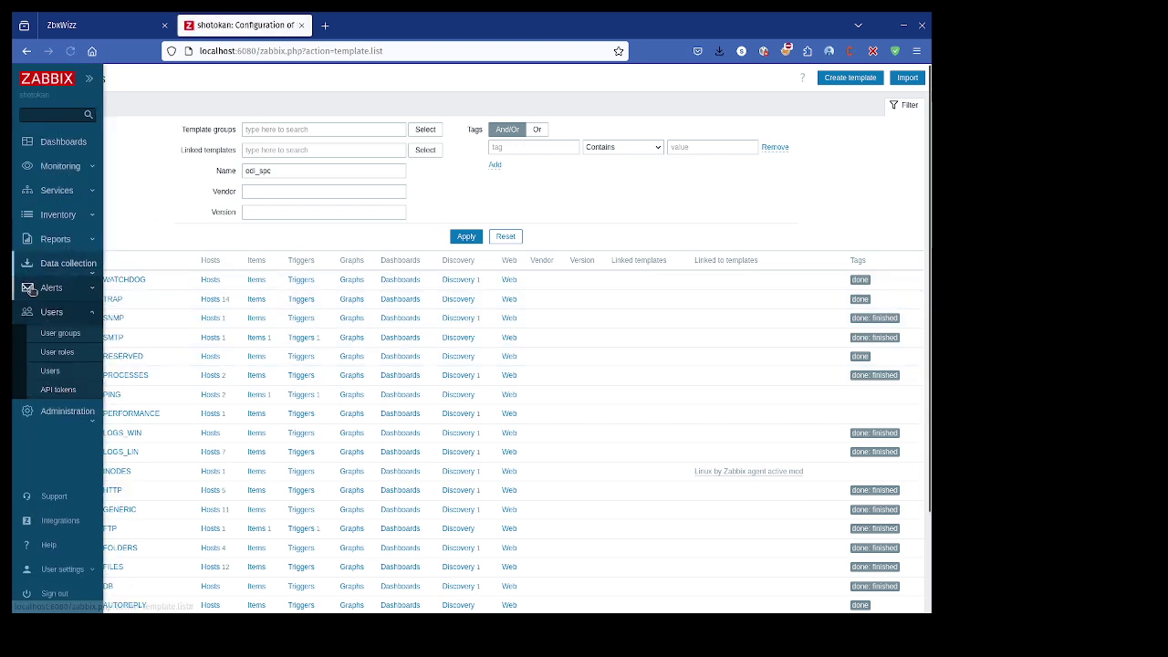
left_click(74, 263)
left_click(72, 303)
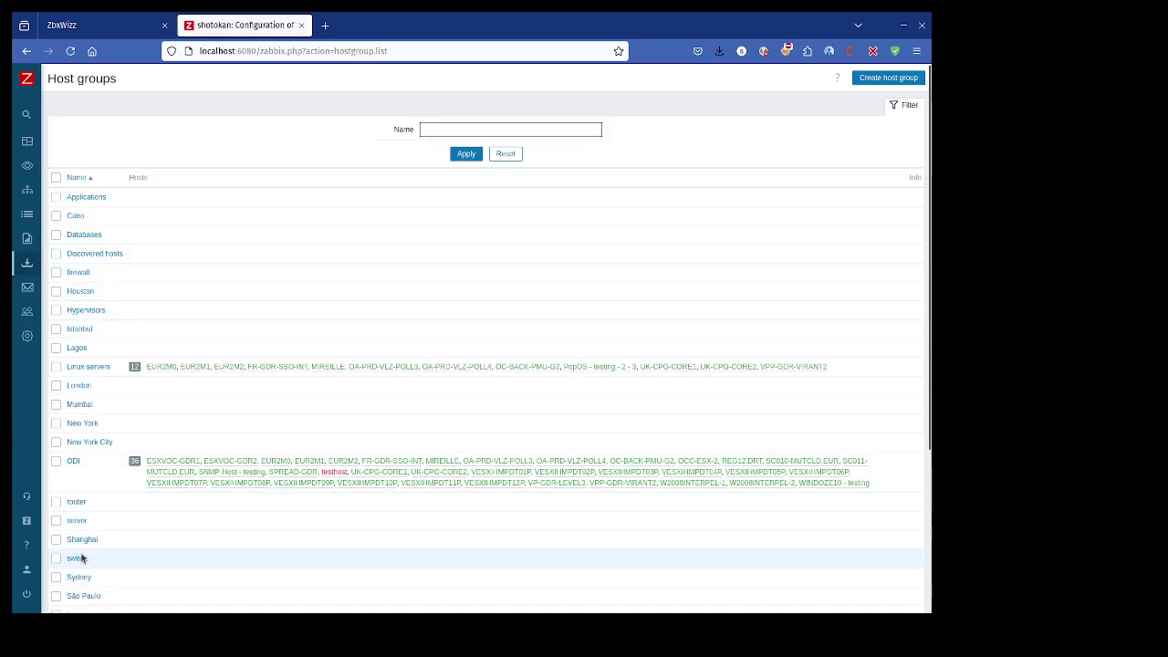
Return to ZbxWizz and remove the empty sheets sheet1 and sheet2, keeping the sheet with the device data.
left_click(124, 25)
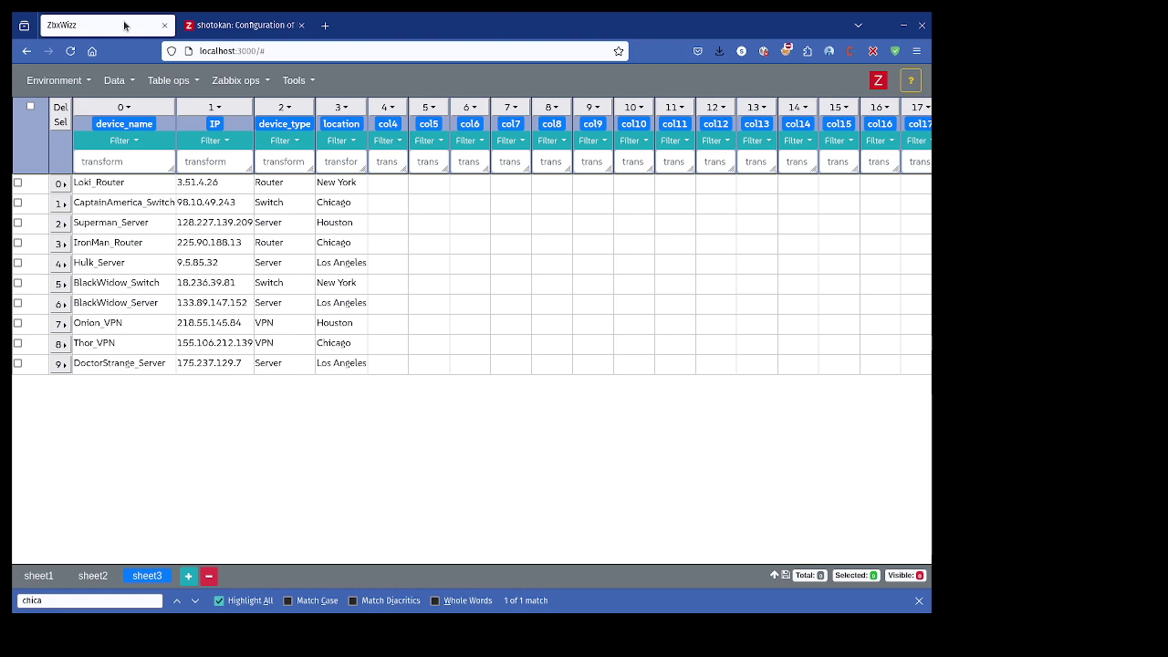
left_click(100, 577)
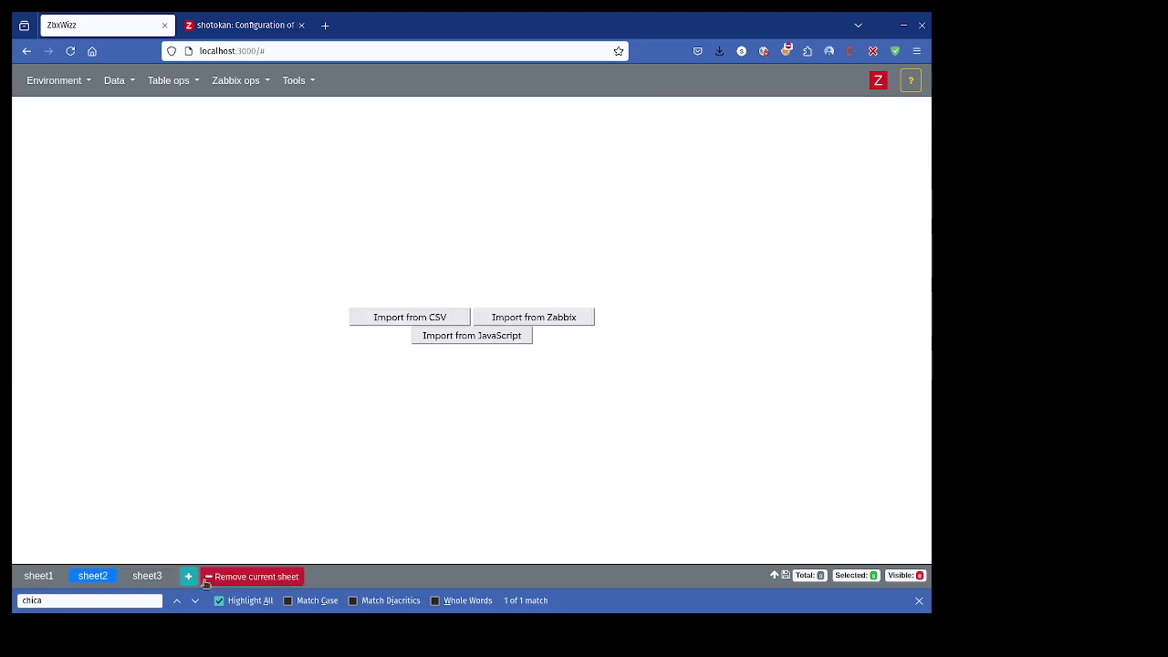
left_click(226, 582)
left_click(226, 582)
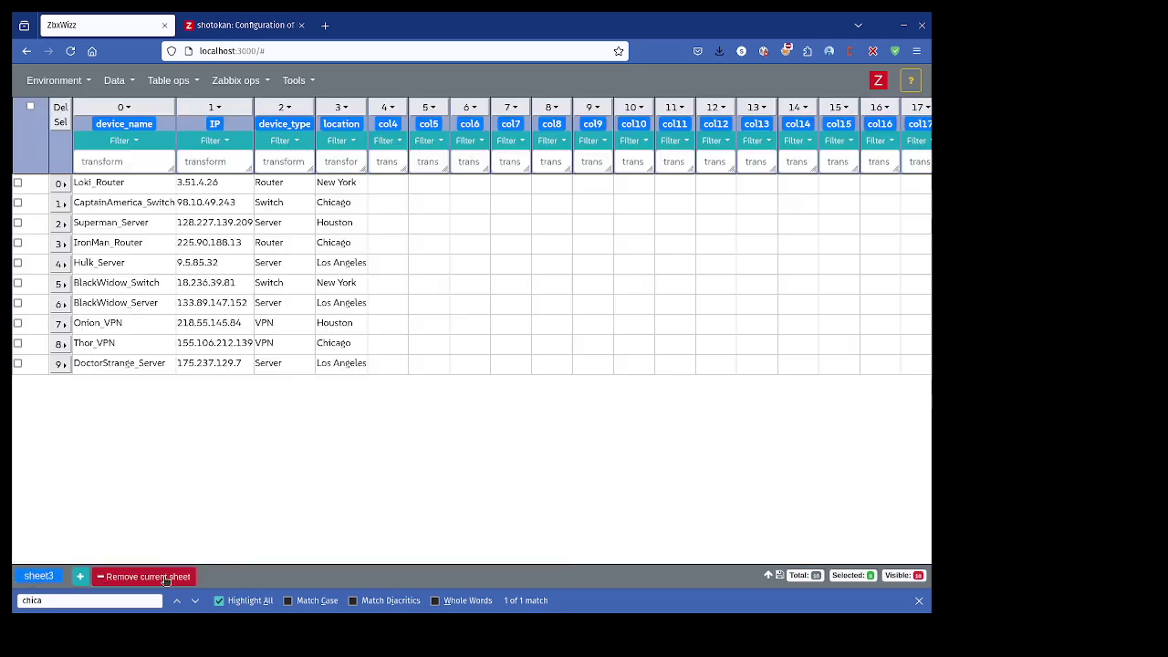
Add a new sheet after sheet3 and open the import of data from Zabbix on it.
left_click(102, 575)
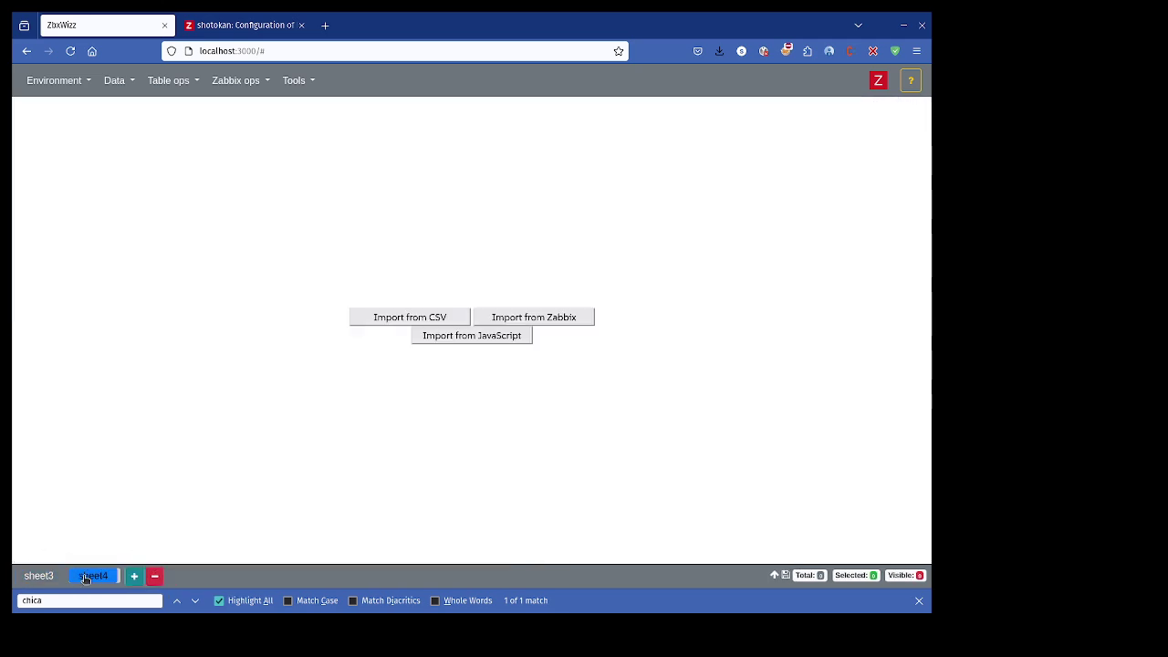
left_click(547, 317)
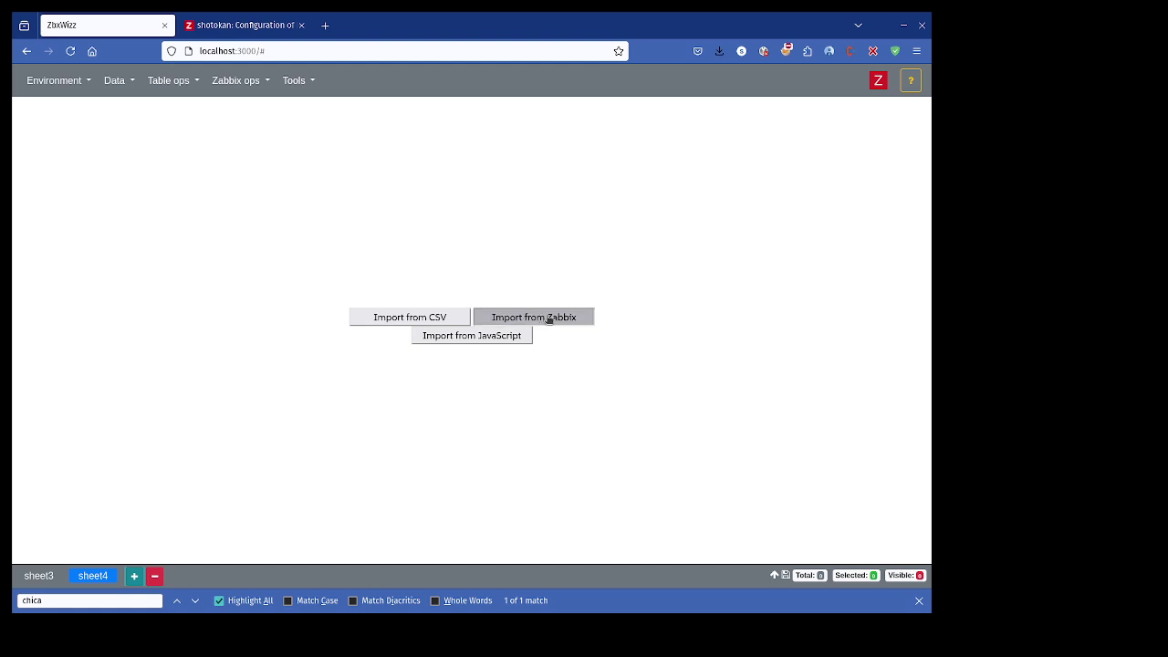
left_click(128, 149)
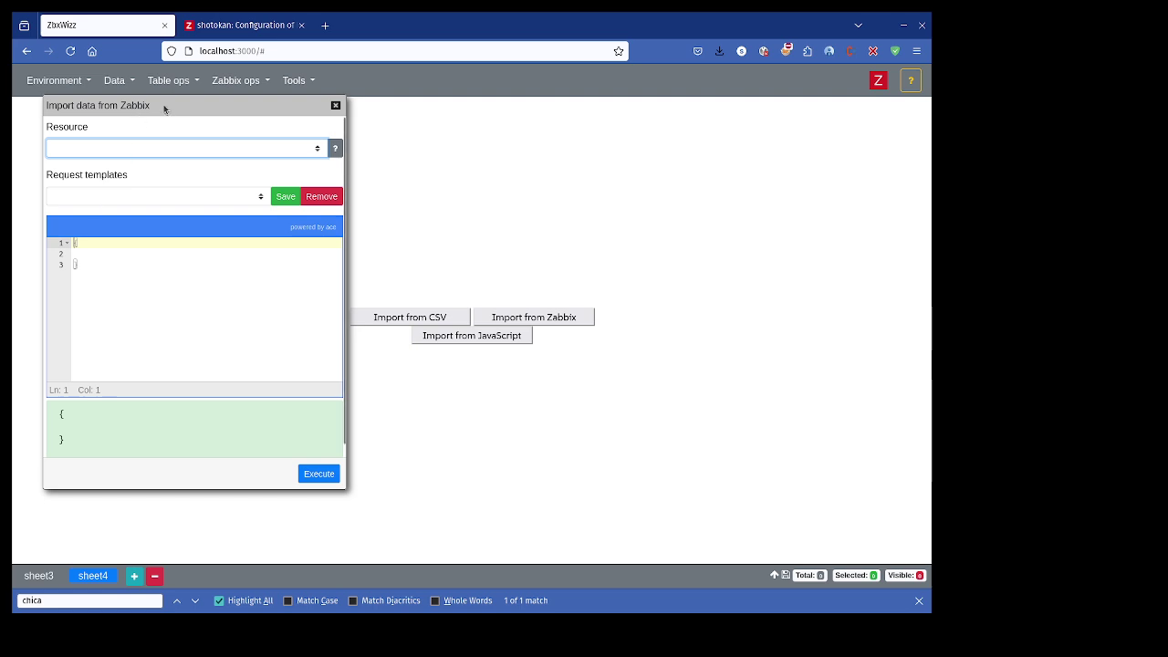
left_click_drag(163, 107, 281, 116)
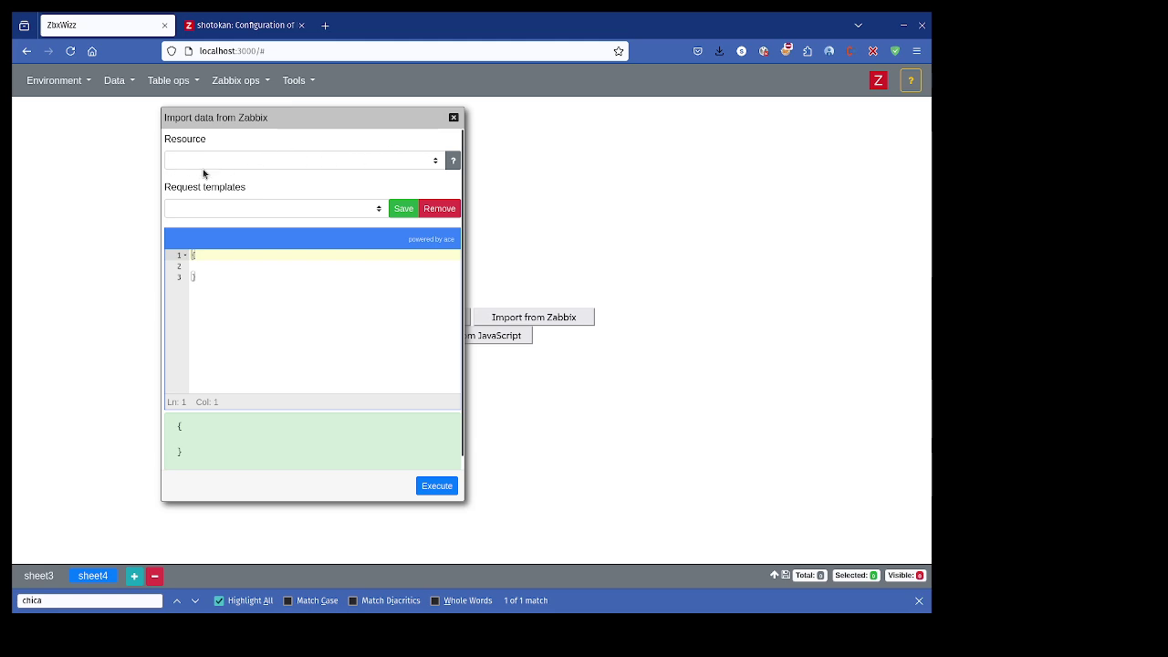
Examine the request editor and its preview in the Zabbix import dialog, and close the dialog without importing.
left_click_drag(228, 284, 154, 256)
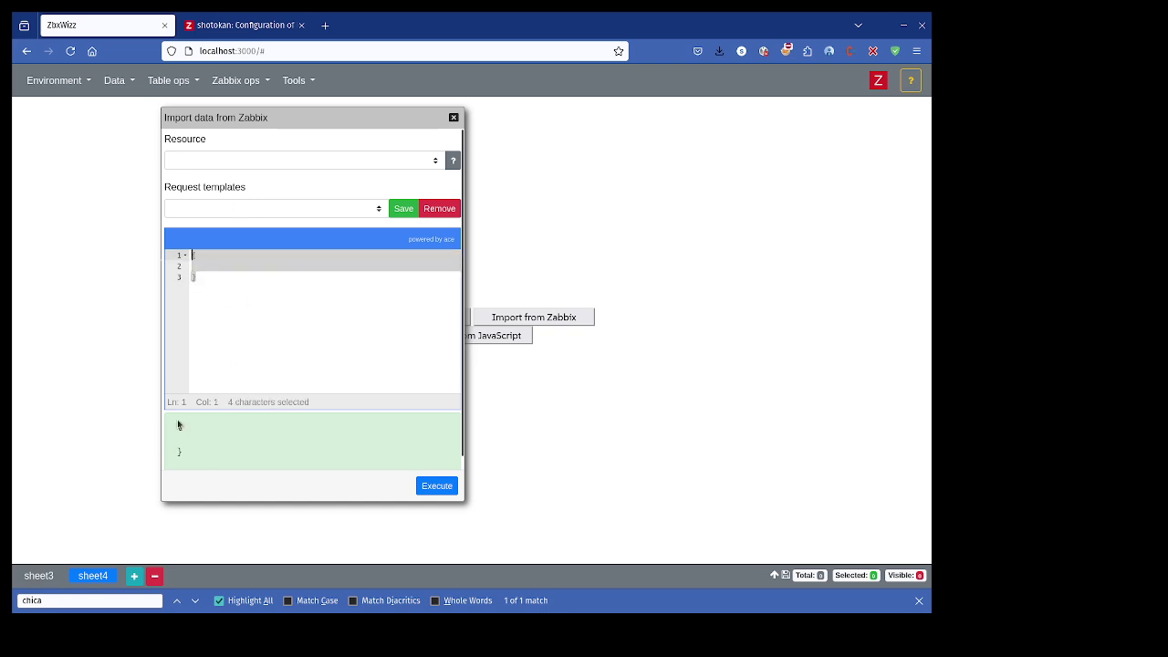
left_click_drag(179, 426, 200, 467)
scroll(288, 438, "down", 1)
left_click_drag(290, 439, 165, 413)
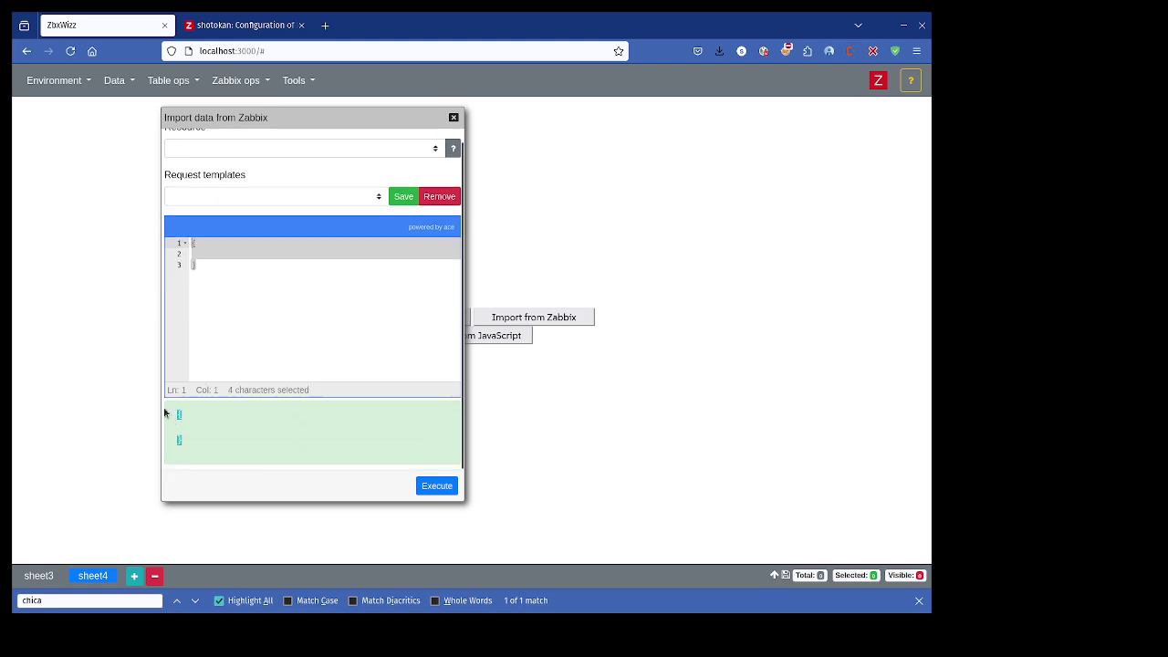
scroll(298, 240, "up", 1)
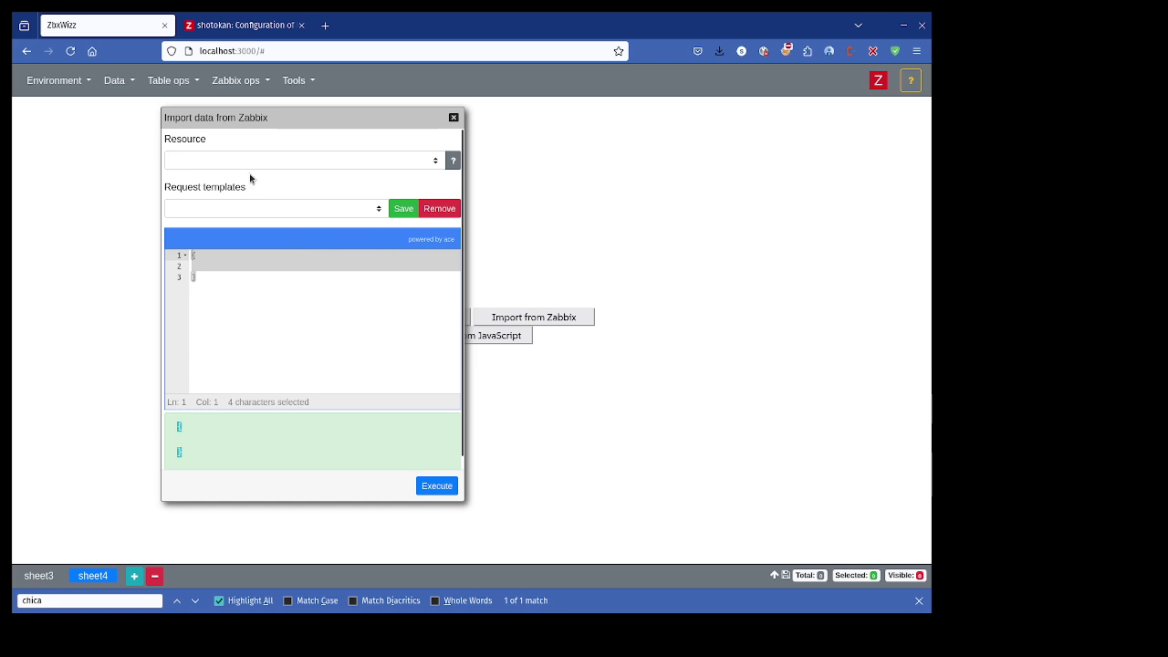
left_click(453, 119)
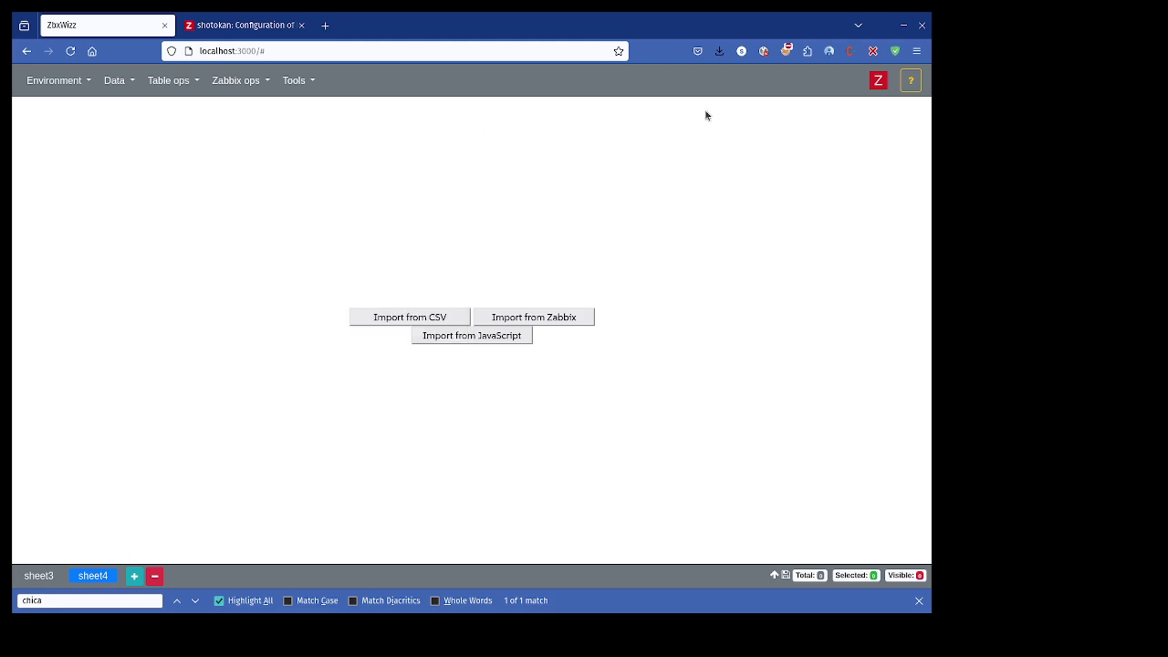
left_click(879, 81)
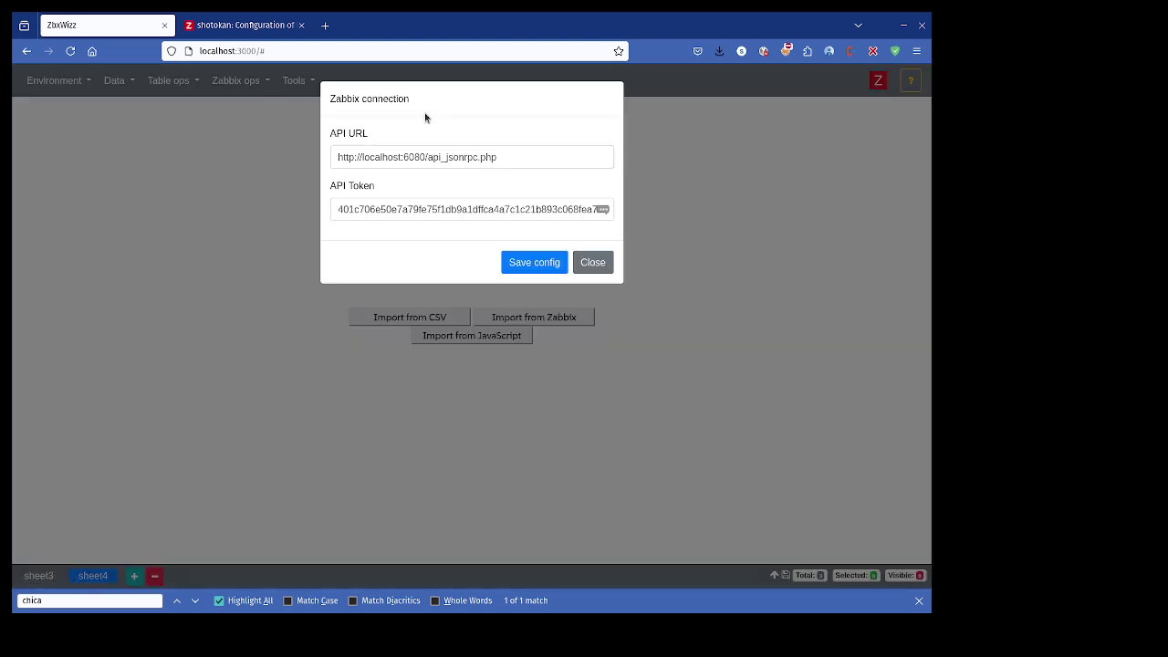
left_click(534, 164)
type("0")
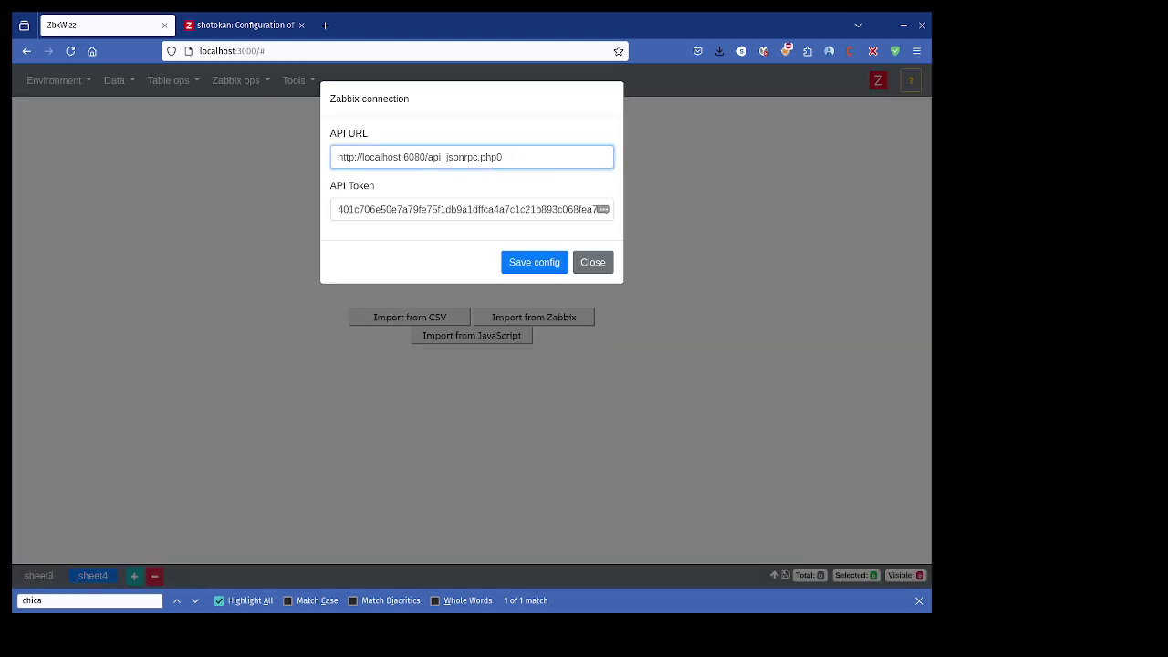
left_click(550, 263)
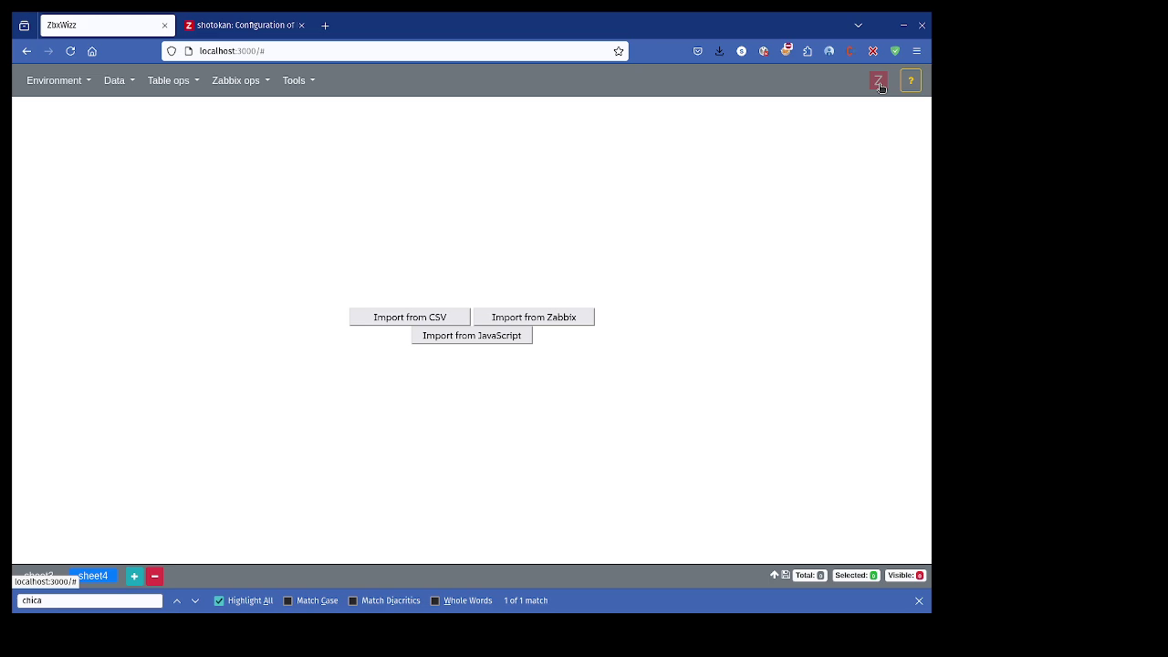
left_click(878, 81)
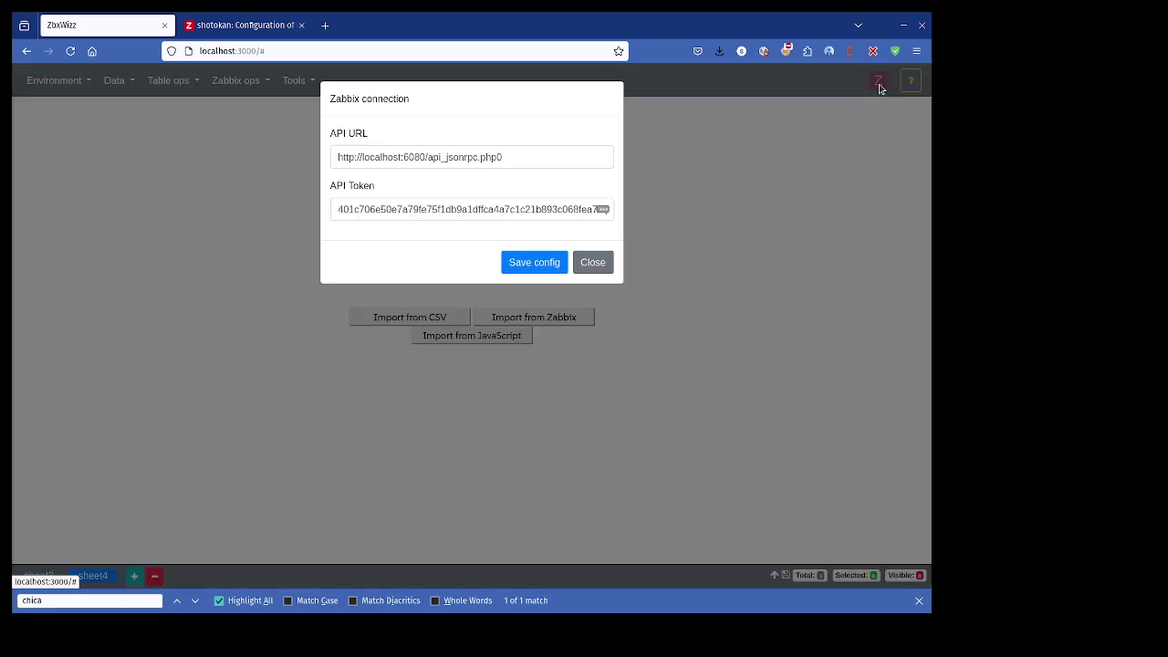
left_click(538, 158)
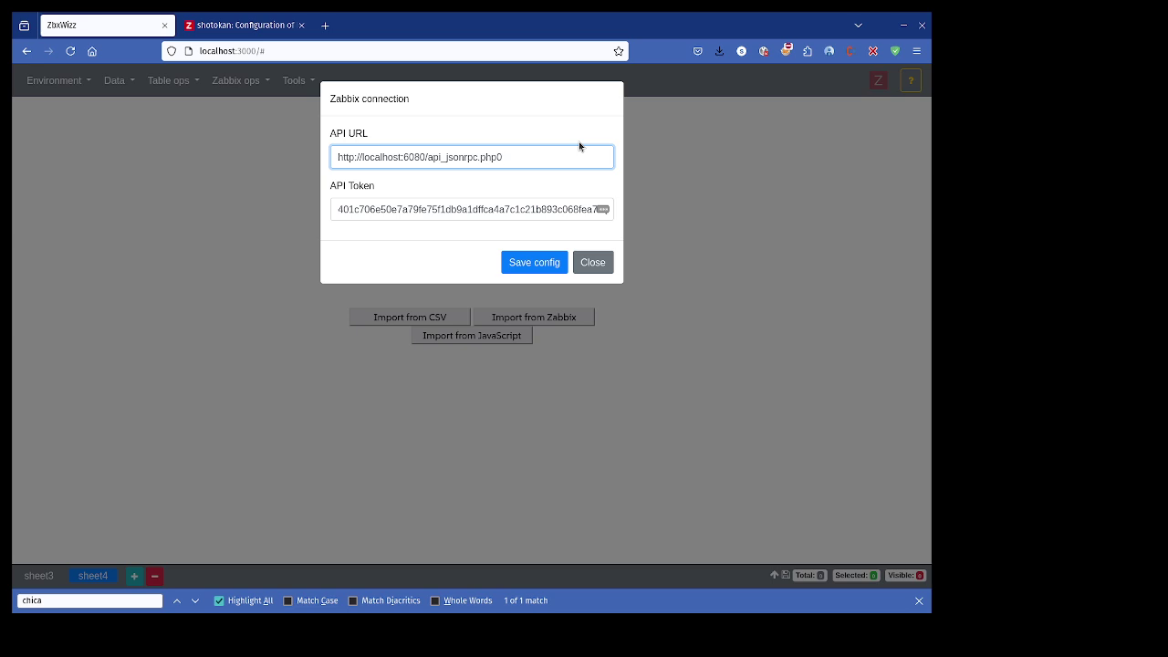
key("BackSpace")
left_click(538, 263)
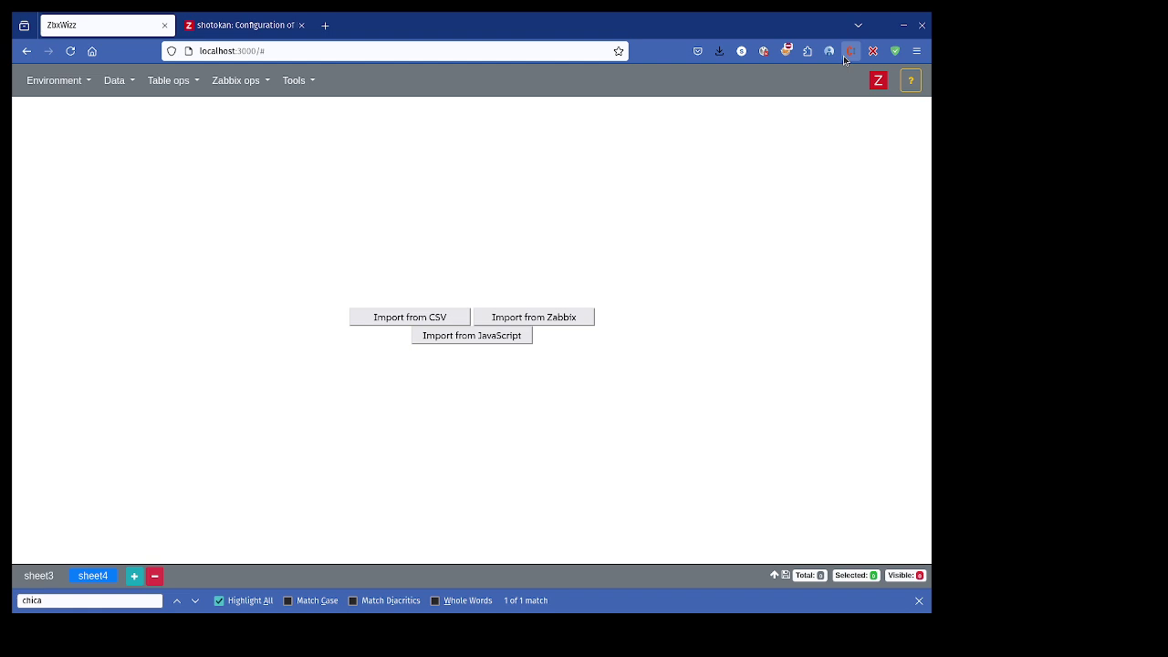
Search Google for "cors" in a new browser tab and return to ZbxWizz.
left_click(324, 26)
left_click(339, 50)
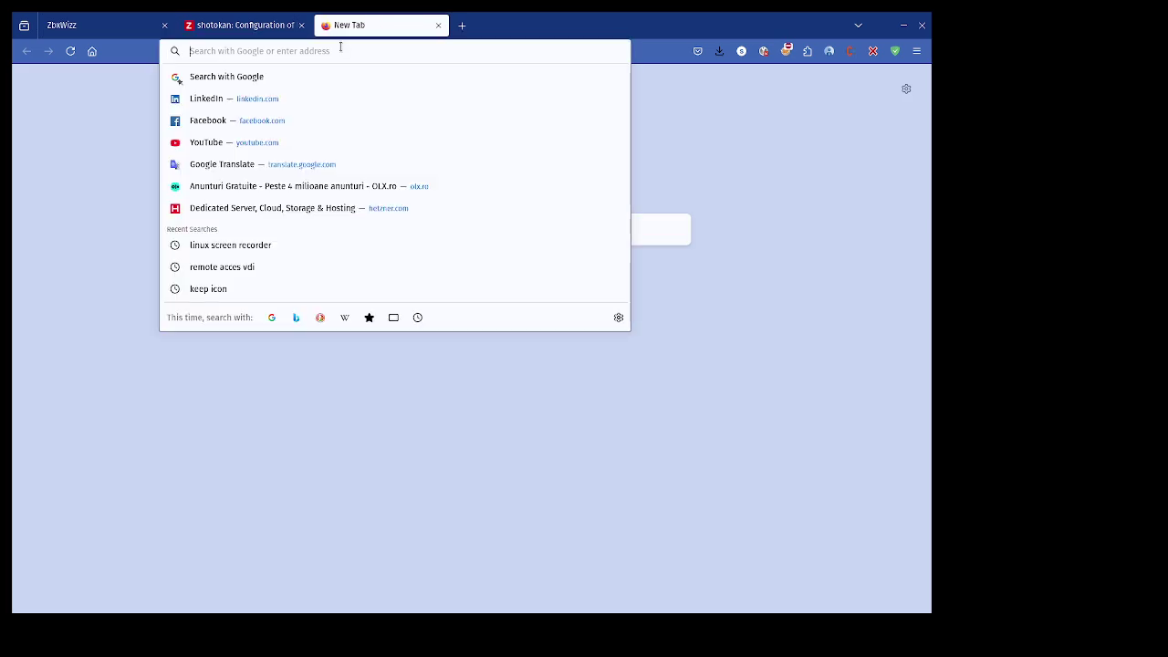
type("cors")
key("Return")
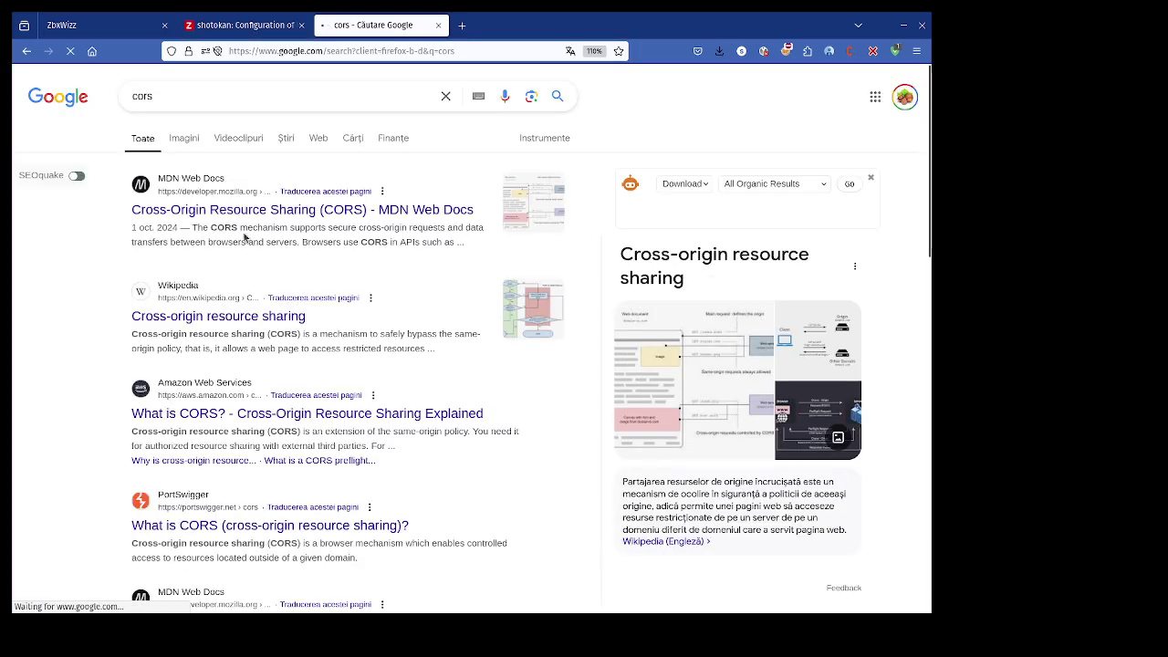
left_click(100, 33)
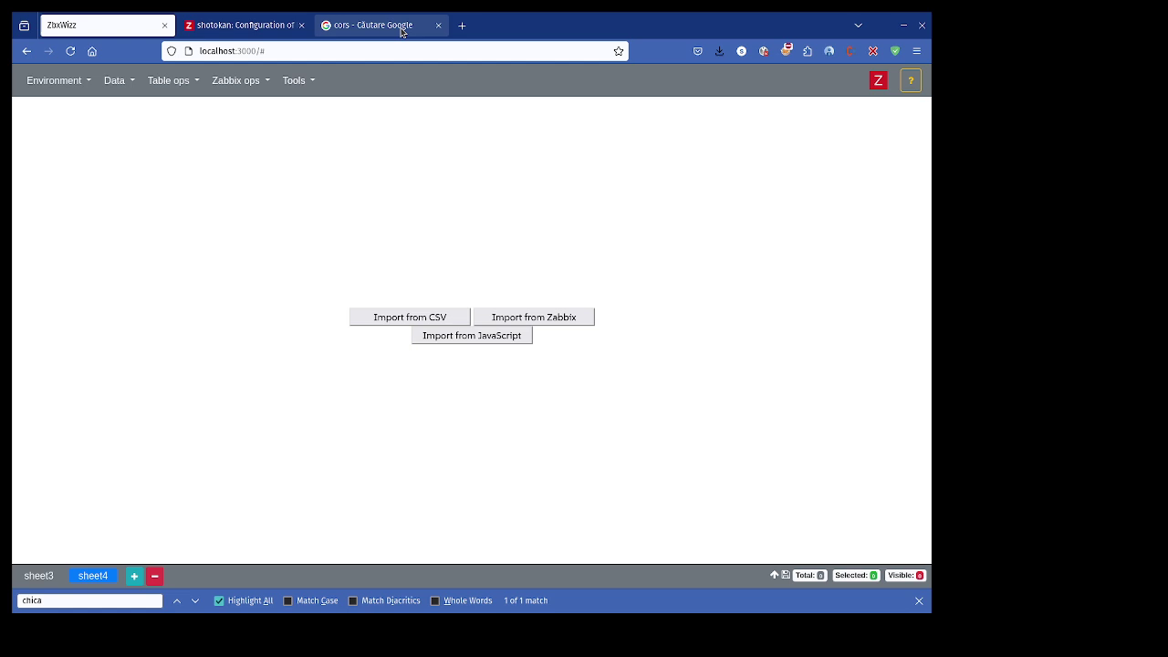
View the Allow CORS add-on's page, close it and the Google search page, and return to ZbxWizz.
left_click(849, 55)
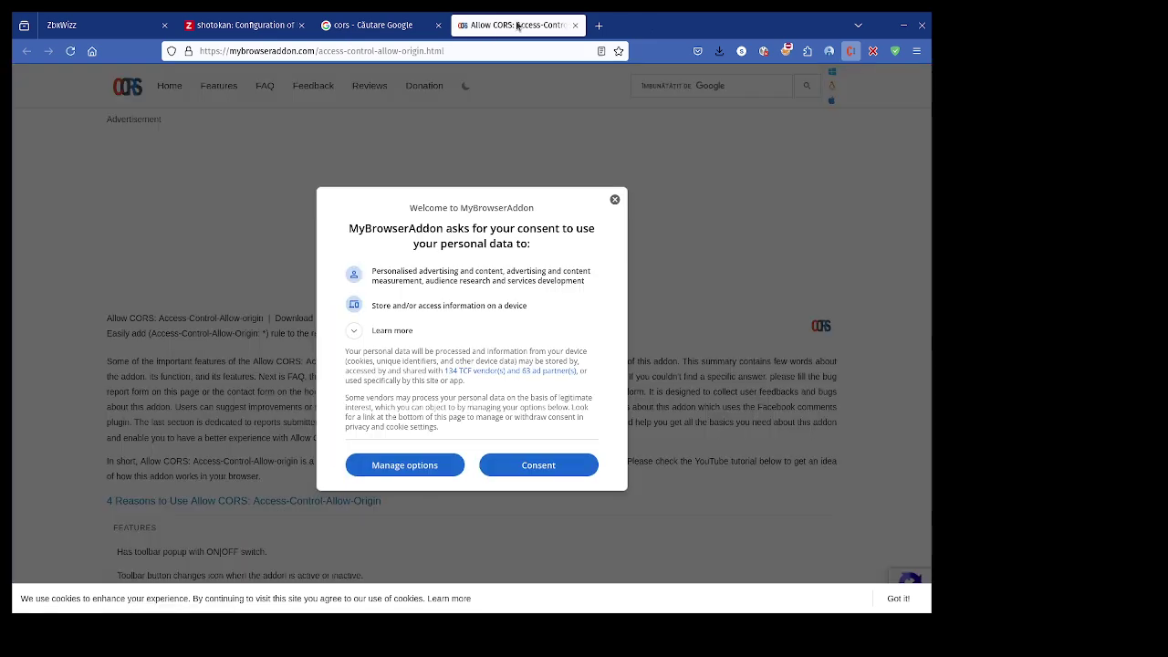
middle_click(516, 26)
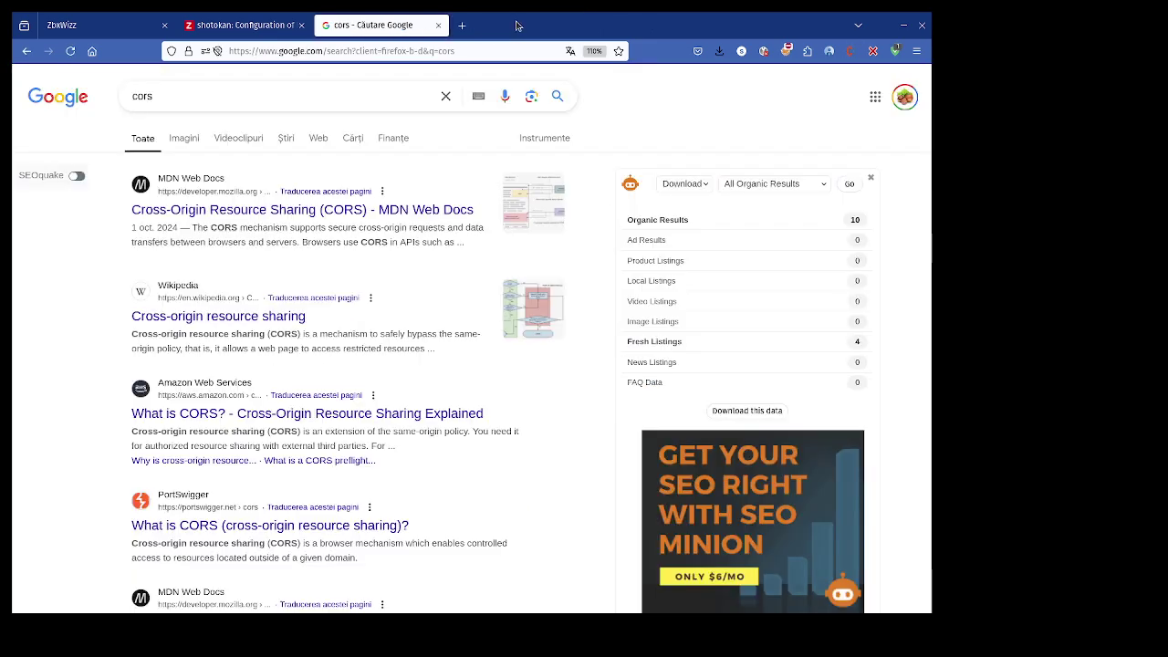
middle_click(375, 27)
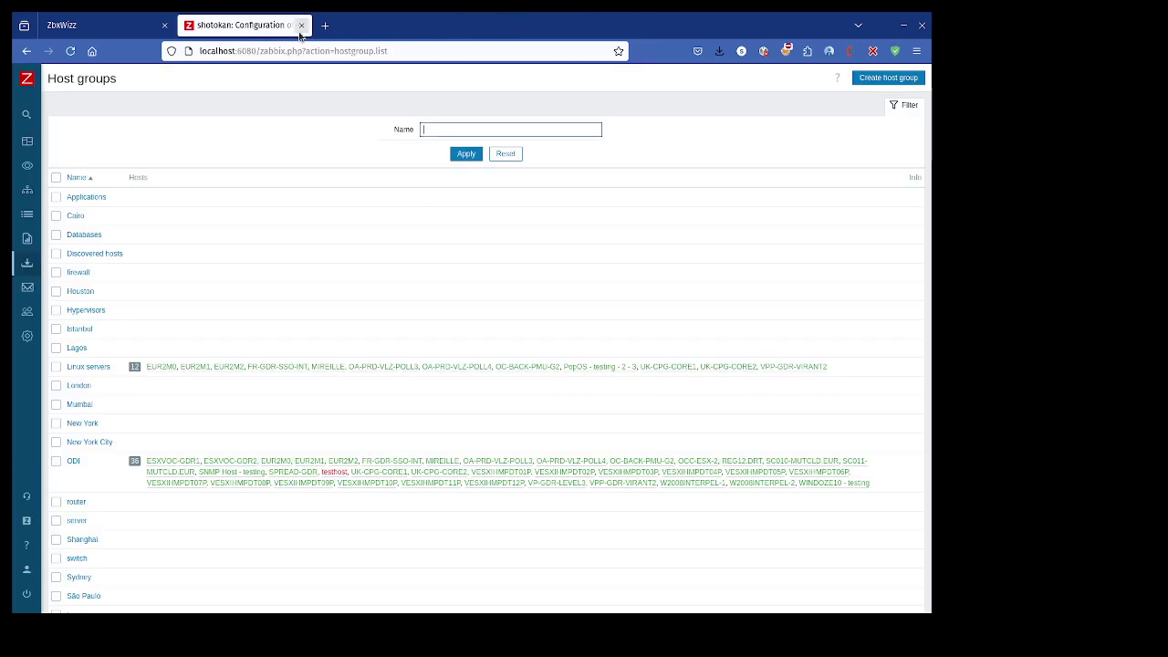
left_click(851, 55)
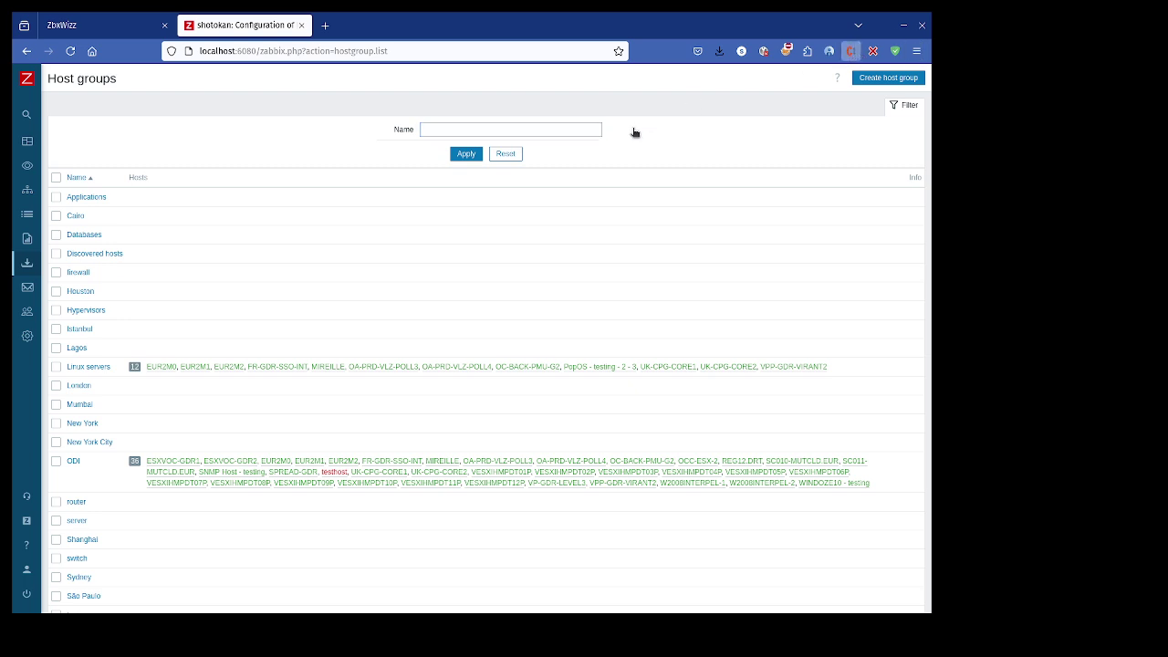
key("ctrl+Tab")
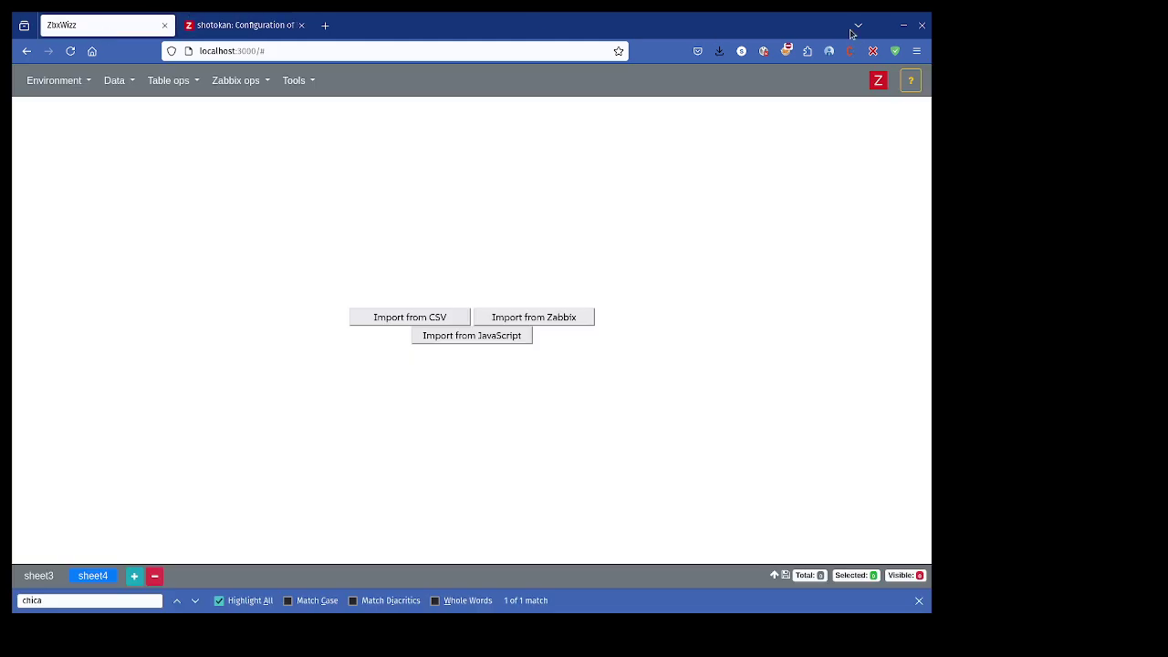
Turn off the Allow CORS browser add-on and save the Zabbix connection configuration again.
left_click(856, 58)
left_click(879, 84)
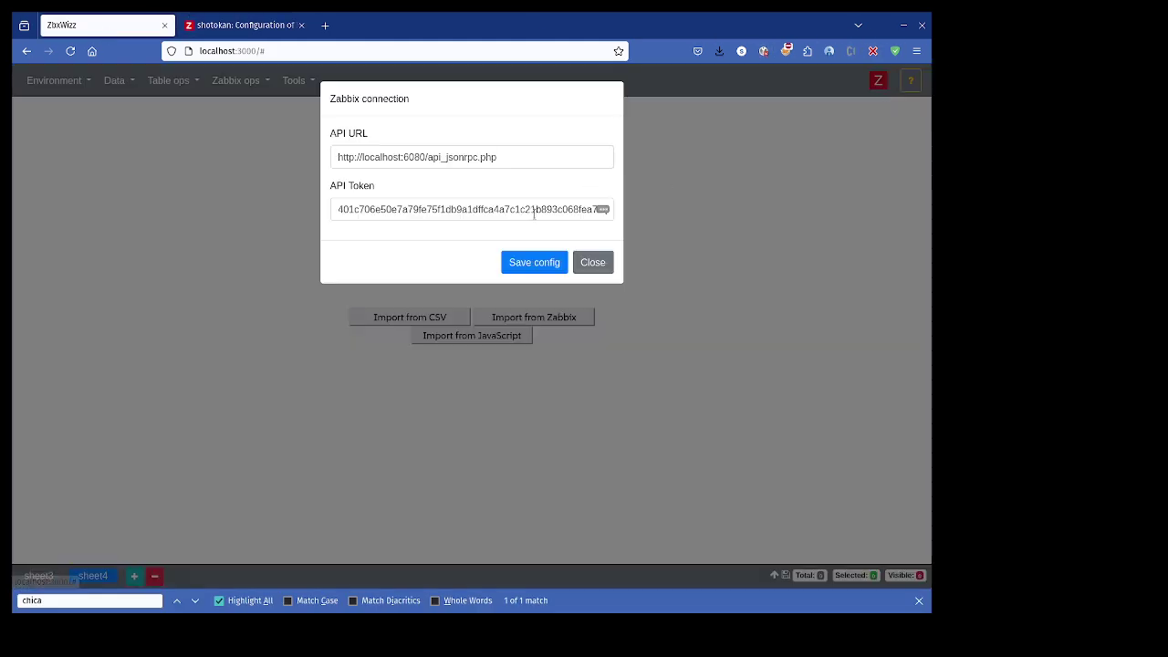
left_click(526, 264)
Examine the parts of the API URL in the Zabbix connection settings and close them without changes.
left_click(878, 81)
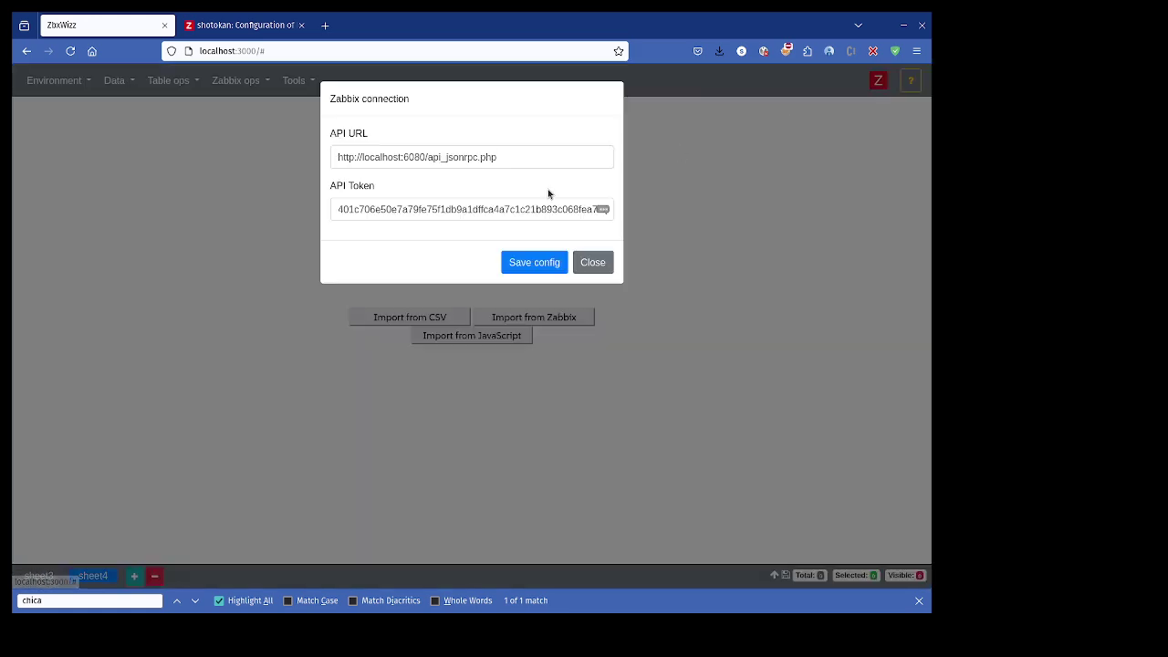
left_click_drag(402, 157, 363, 159)
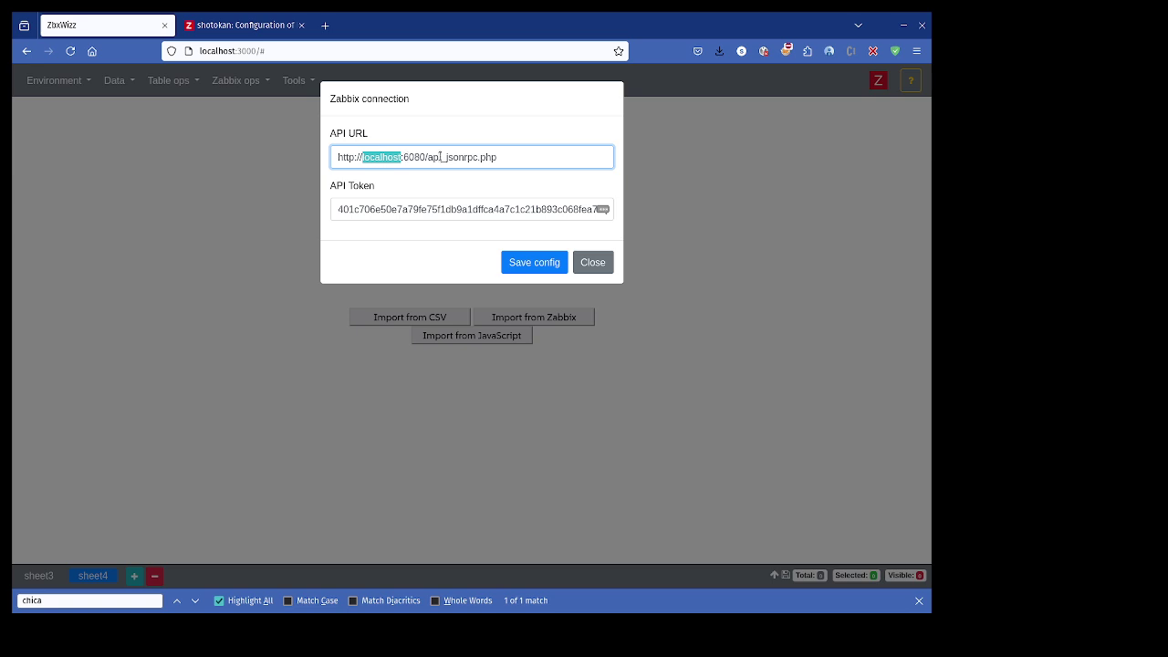
triple_click(387, 158)
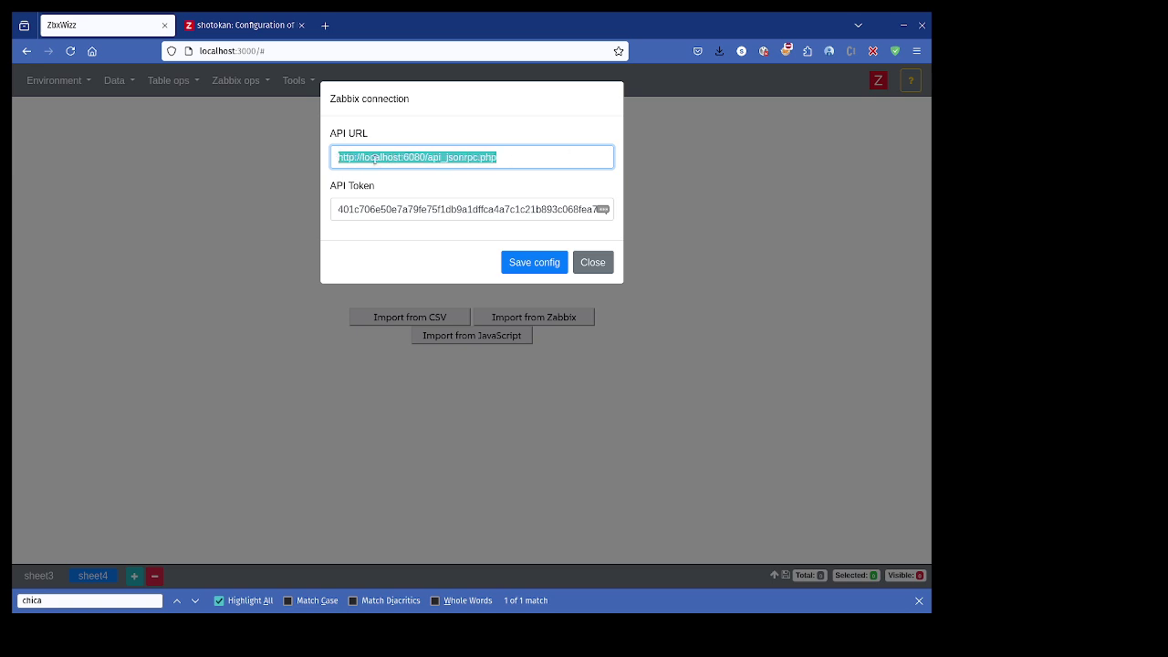
double_click(376, 159)
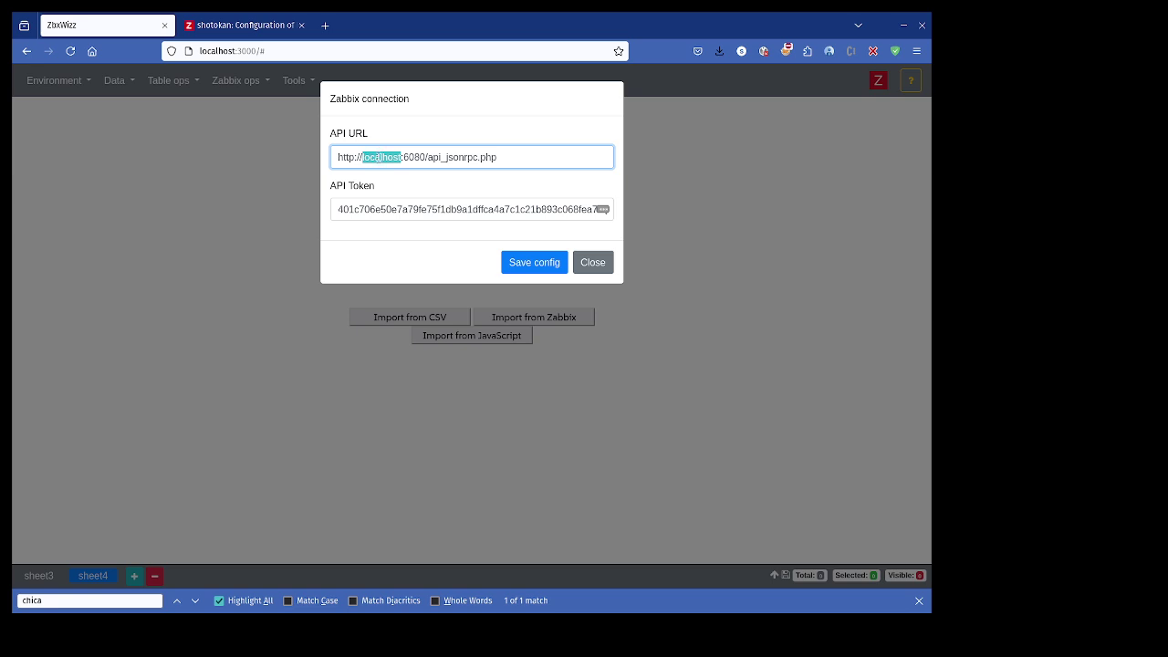
mouse_move(342, 157)
left_mouse_down()
mouse_move(402, 161)
mouse_move(323, 154)
left_mouse_up()
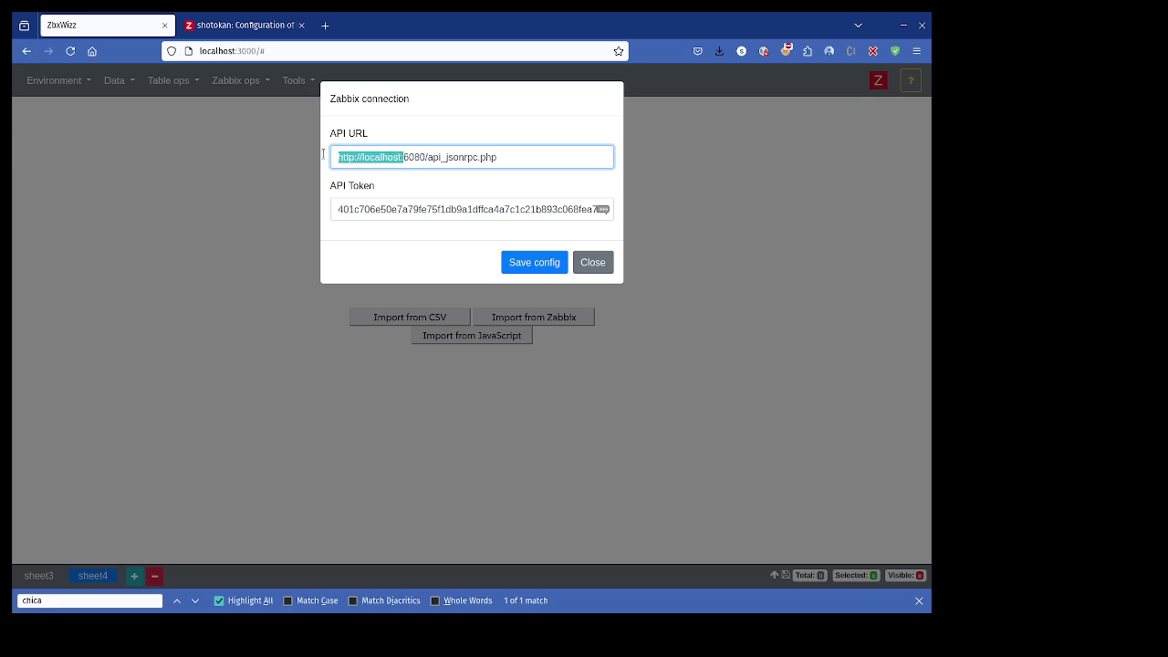
left_click(601, 262)
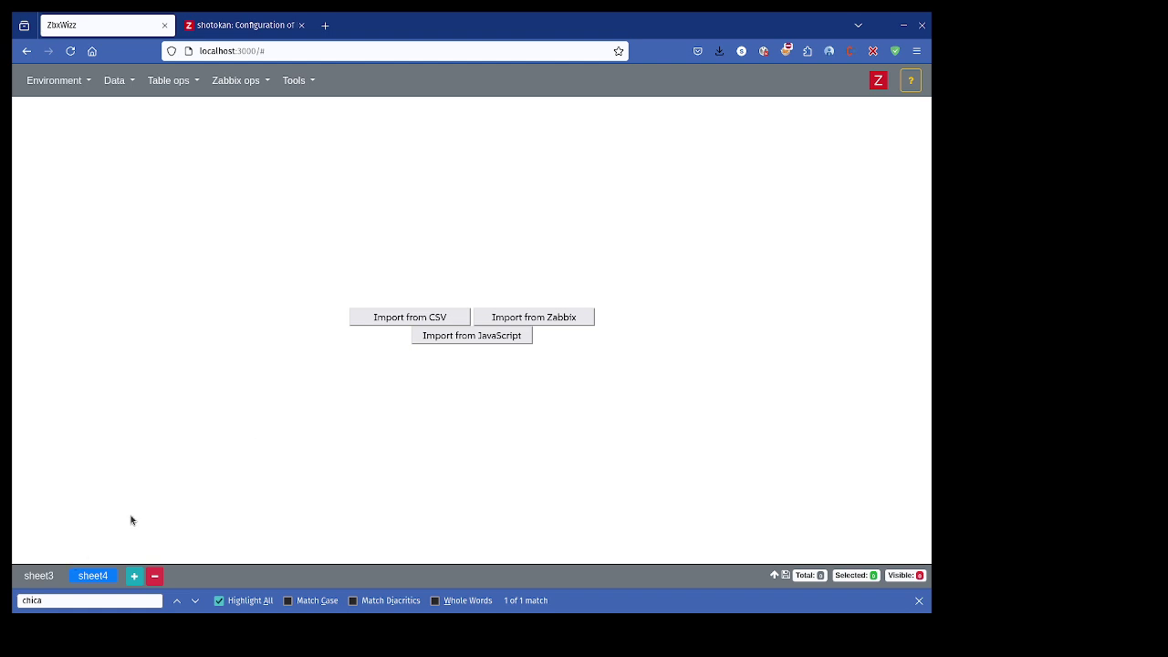
Open the import of data from Zabbix on sheet4 again and choose hostgroup as the resource.
left_click(573, 318)
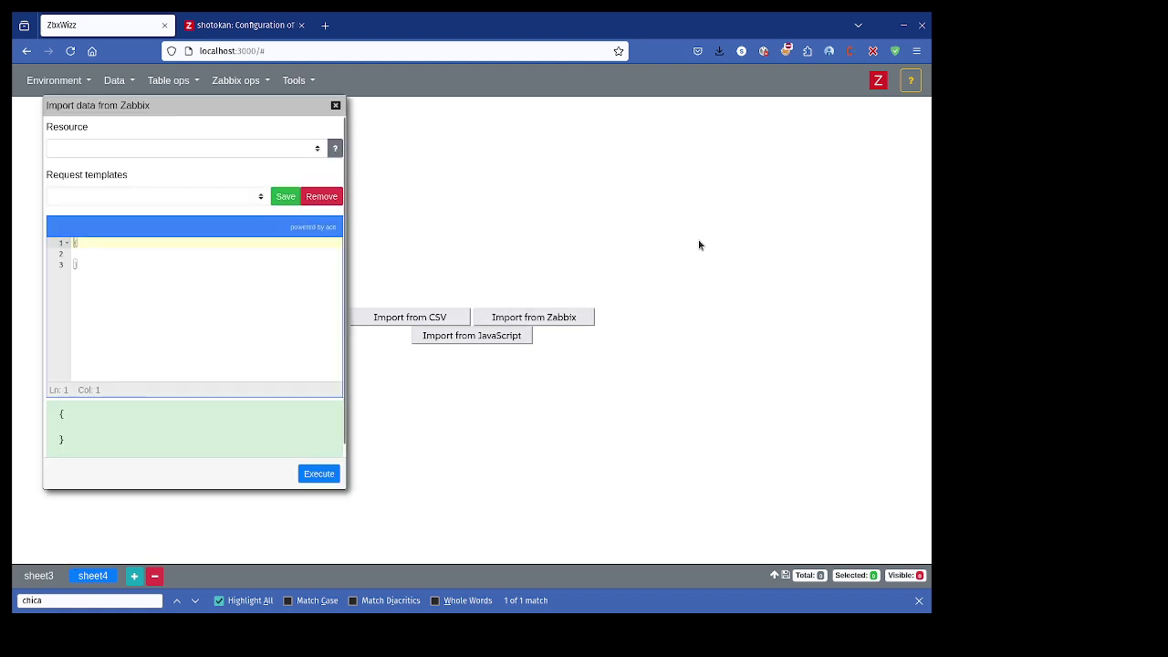
left_click_drag(260, 114, 338, 123)
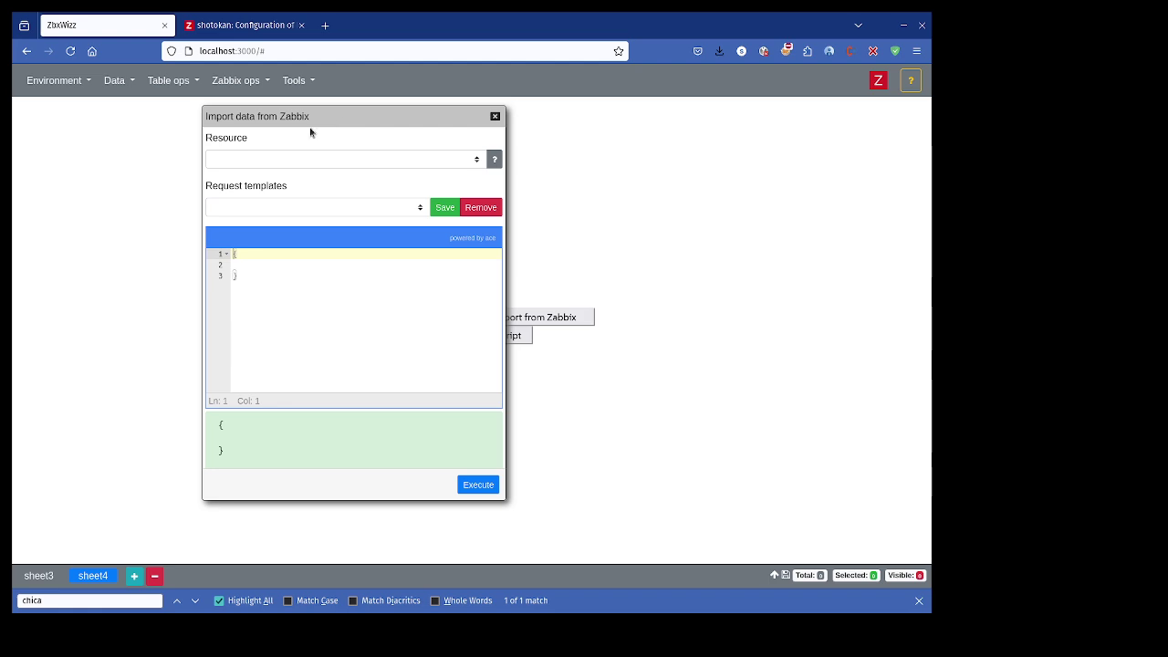
left_click(270, 162)
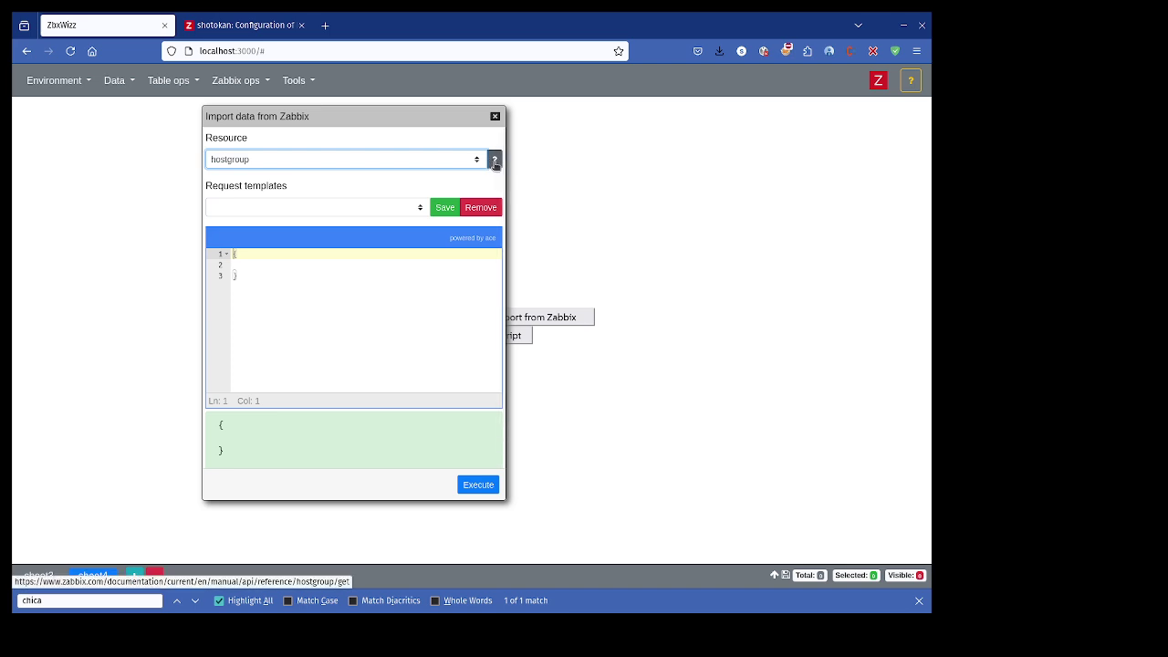
Open the Zabbix API documentation for the hostgroup resource and examine the hostgroup.get method name.
left_click(493, 161)
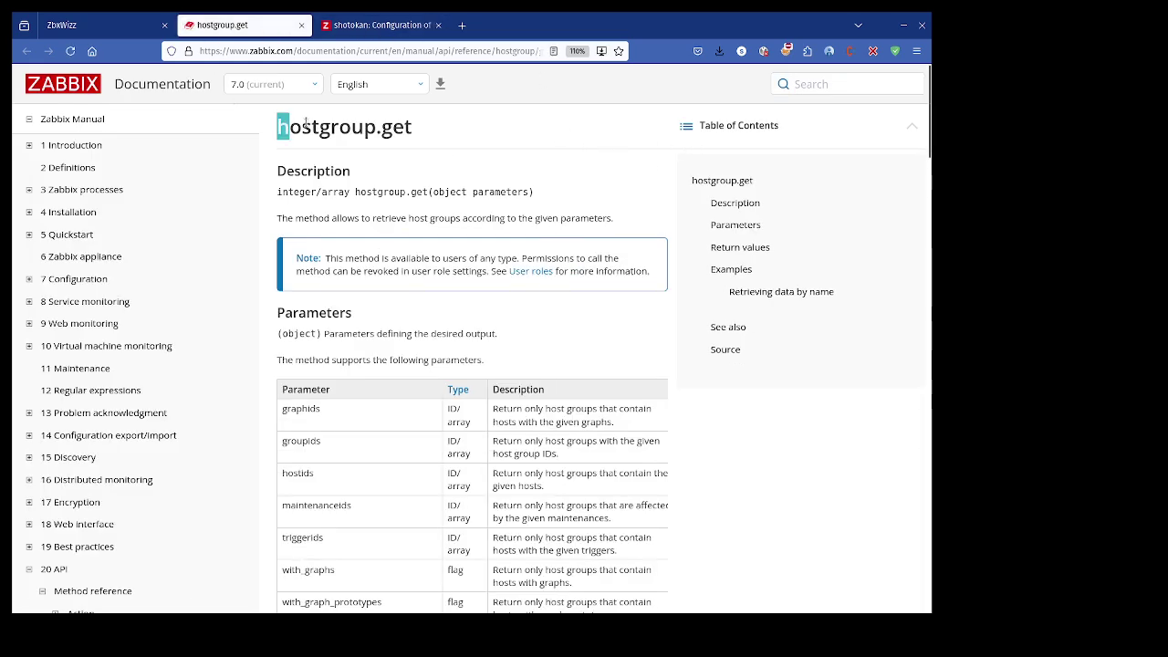
left_click_drag(277, 127, 437, 128)
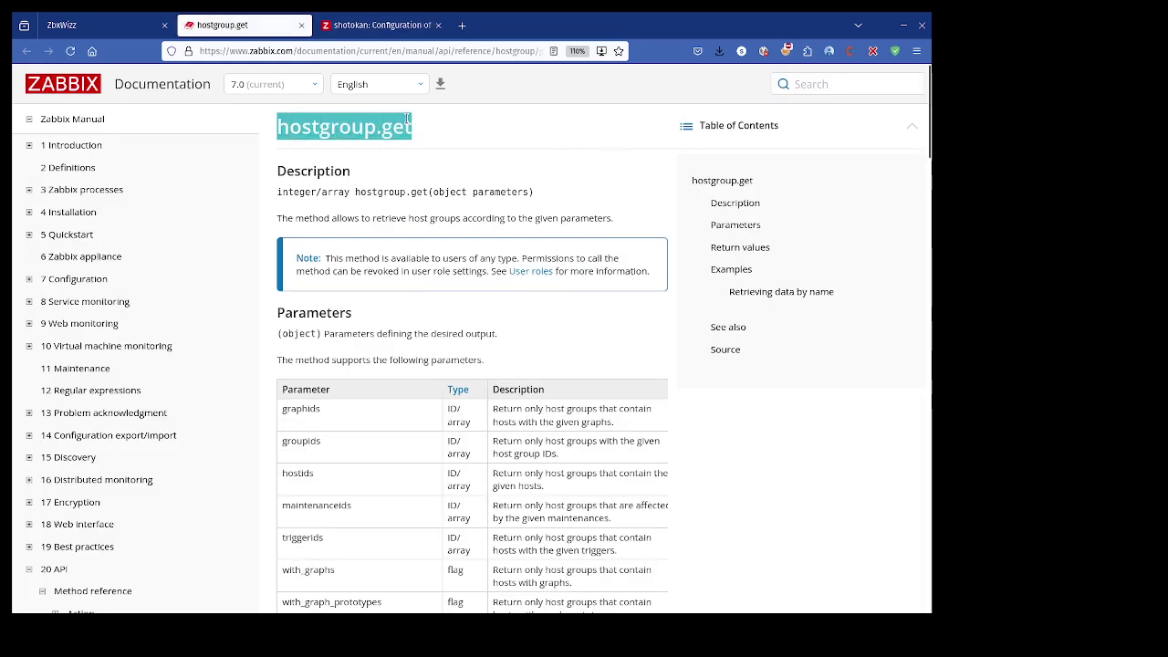
double_click(315, 125)
left_click_drag(316, 125, 410, 122)
left_click_drag(265, 125, 410, 136)
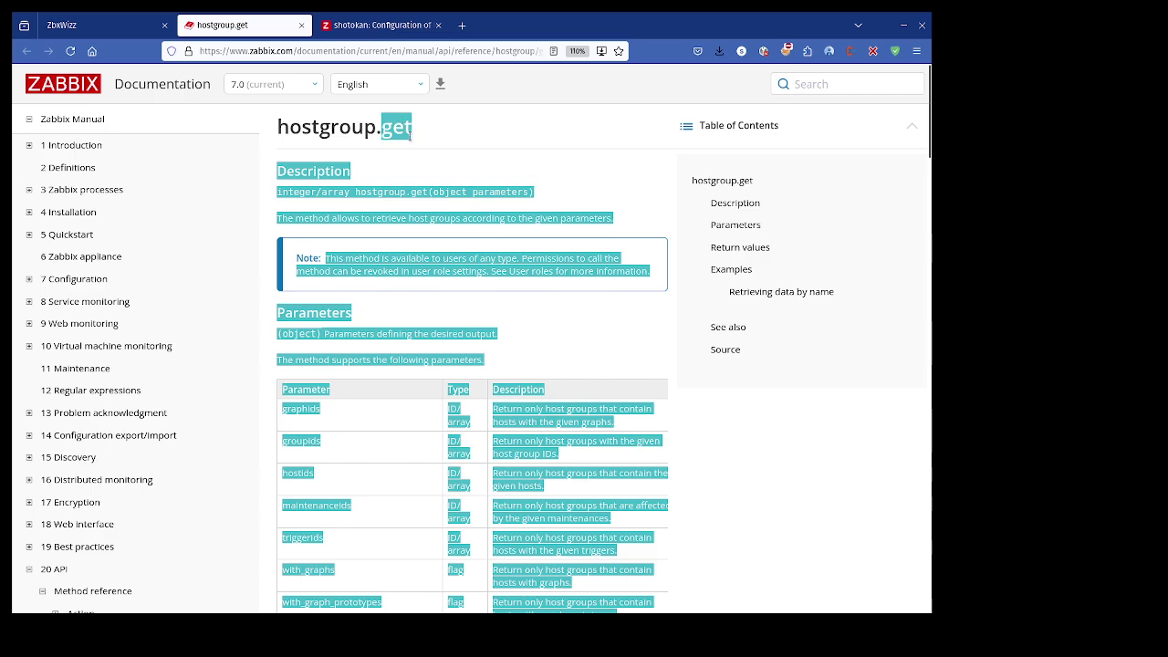
Examine the example request in the hostgroup.get documentation, including its jsonrpc, method, id and params fields.
left_click(413, 137)
scroll(548, 206, "down", 15)
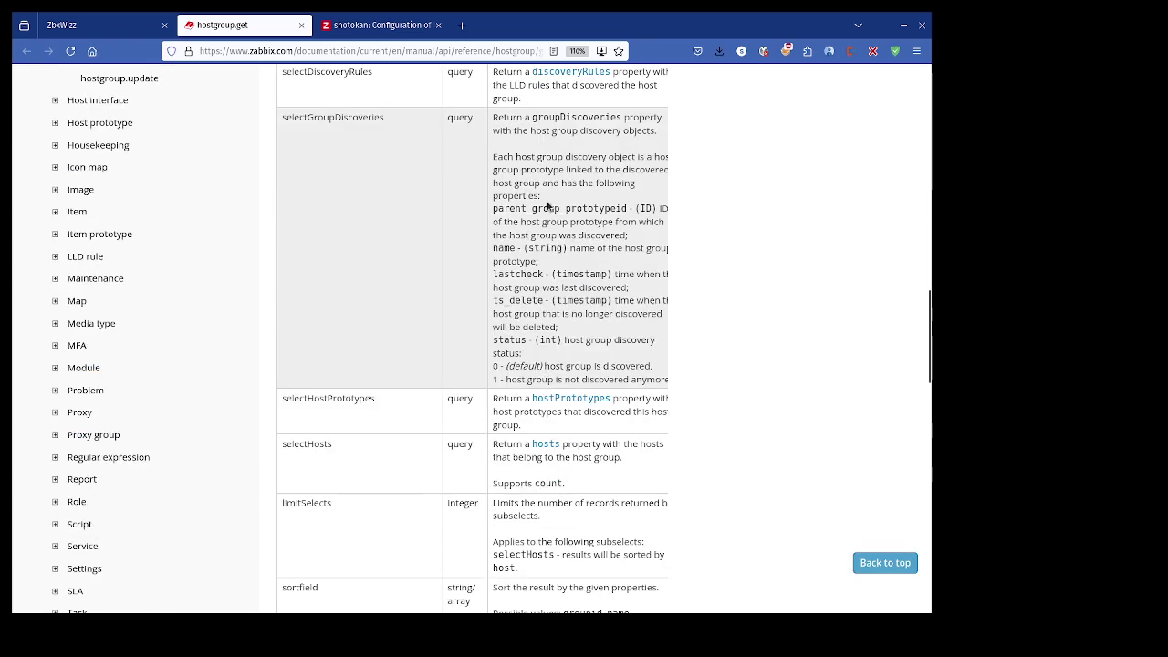
scroll(549, 206, "down", 15)
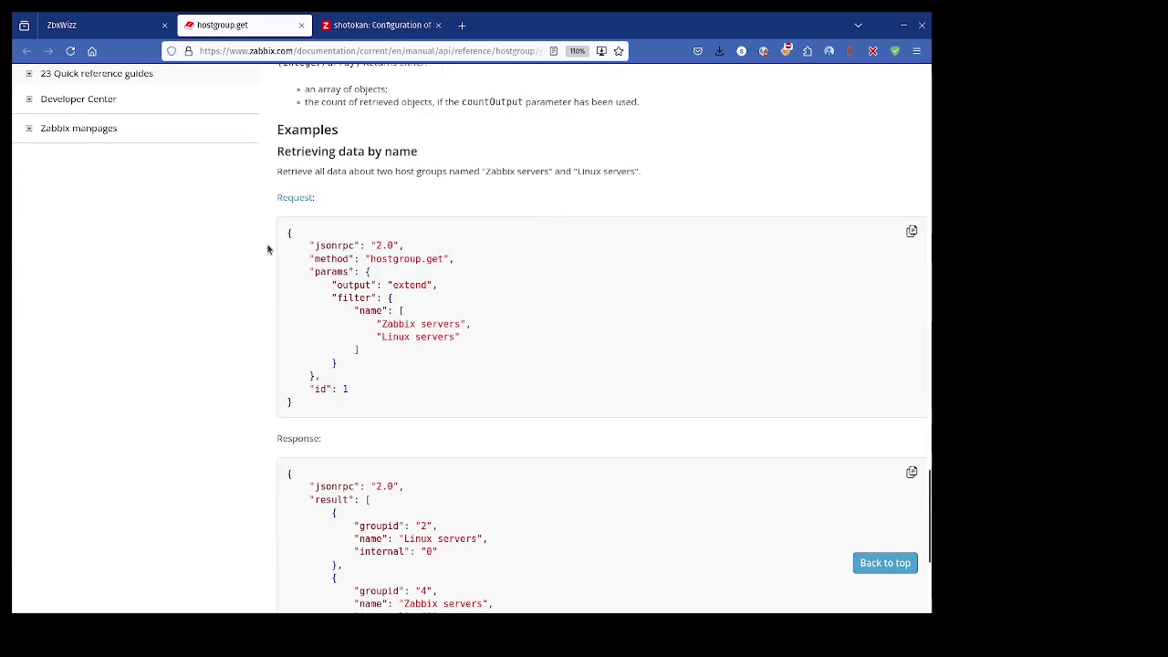
left_click_drag(287, 233, 313, 419)
left_click_drag(310, 245, 356, 246)
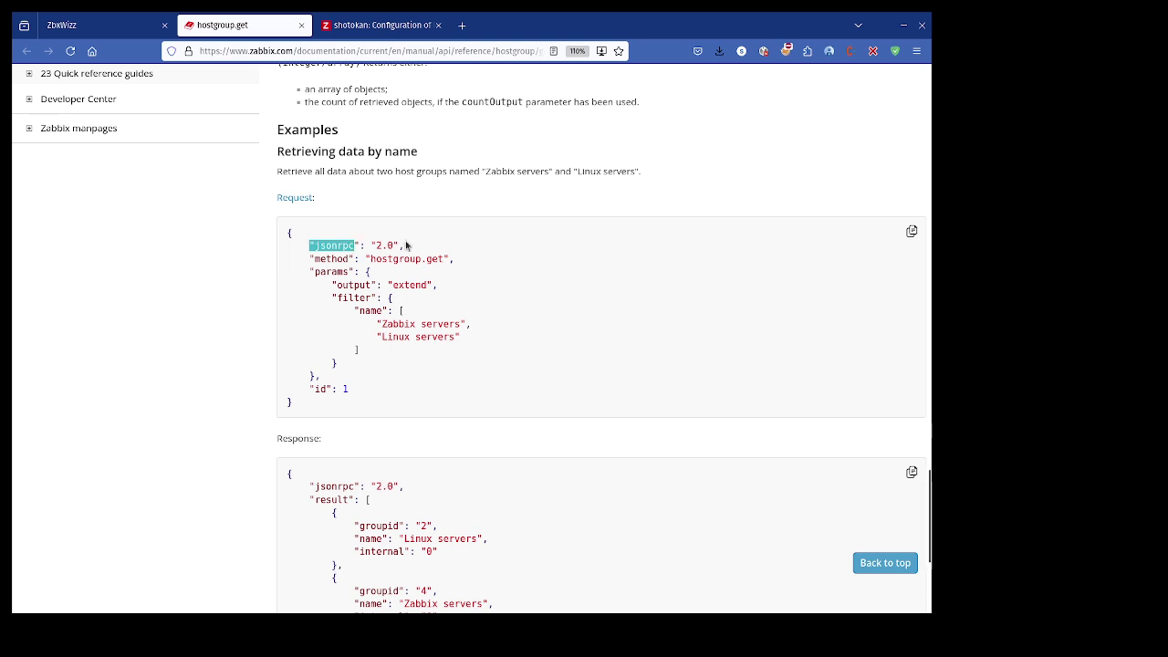
double_click(334, 259)
double_click(322, 388)
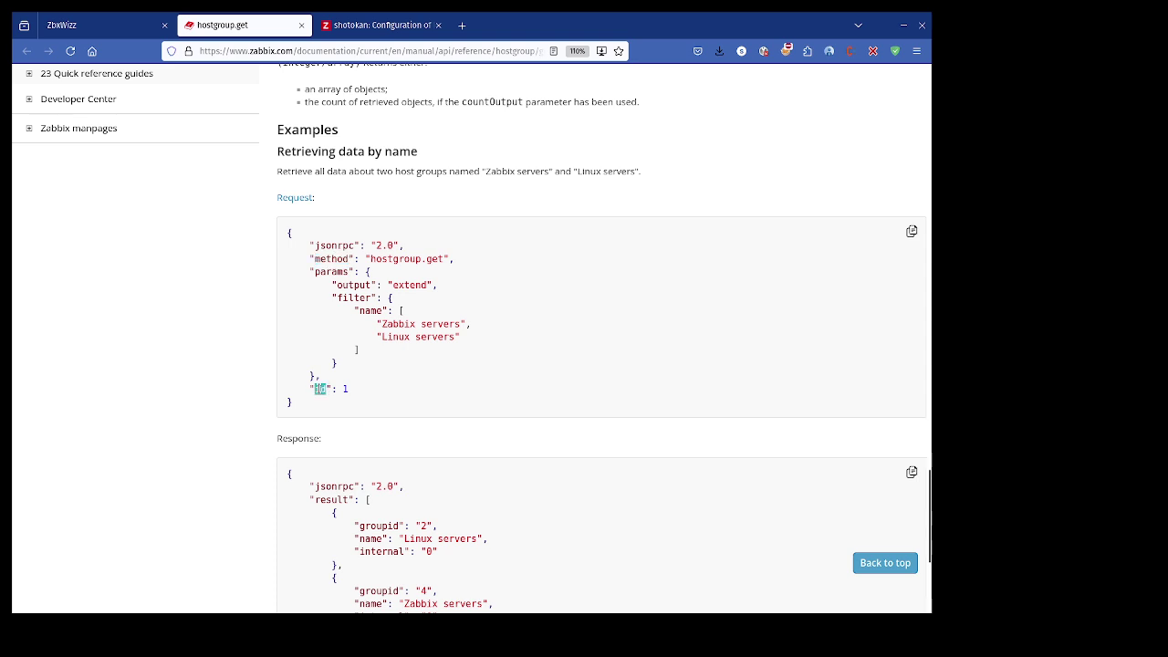
double_click(334, 271)
Compare the import request editor in ZbxWizz with the params object and supported parameters in the hostgroup.get documentation.
left_click(73, 27)
key("ctrl+a")
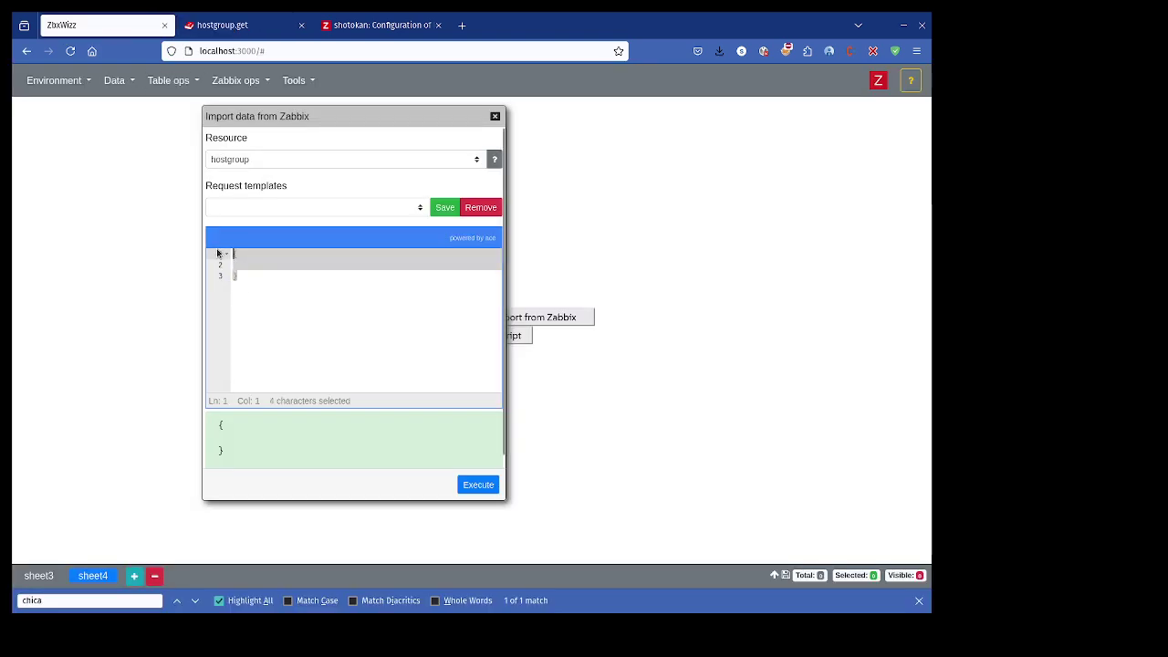
left_click(270, 25)
left_click_drag(366, 272, 313, 374)
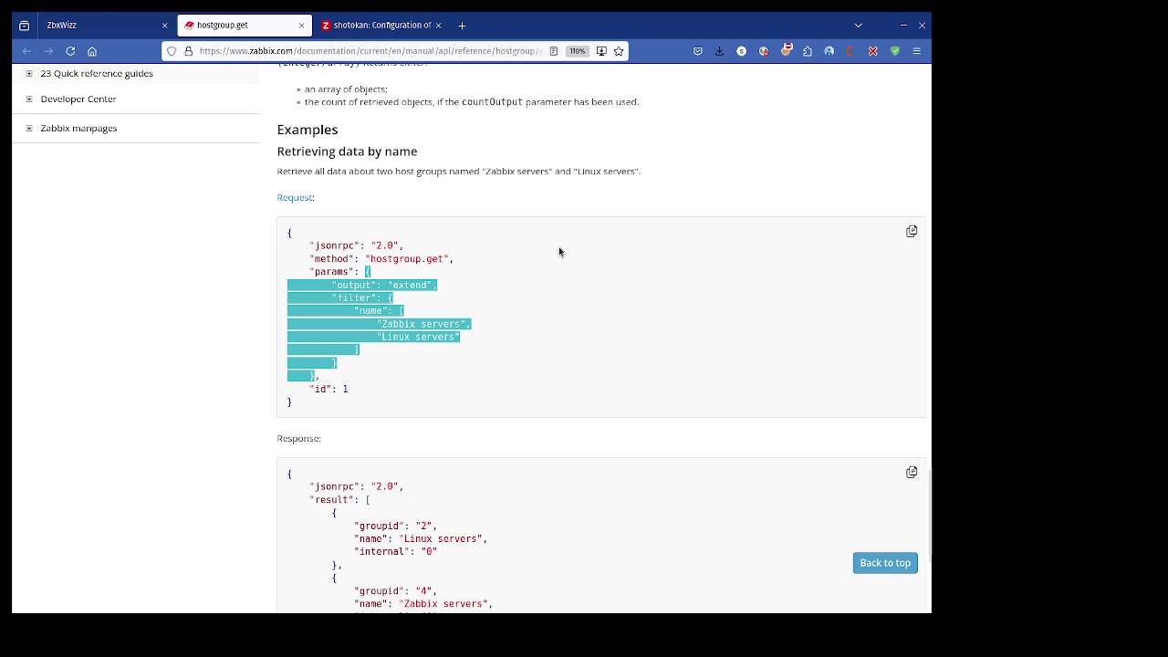
scroll(444, 293, "up", 5)
scroll(446, 298, "up", 15)
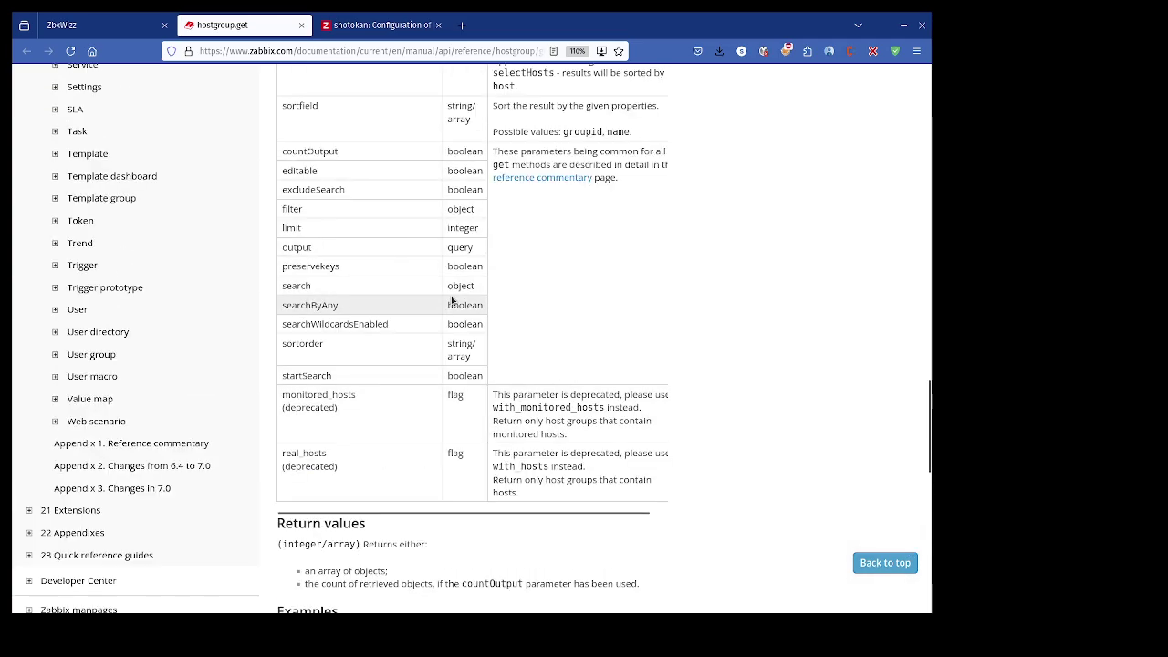
Return to ZbxWizz, reduce the request to an empty object, execute the hostgroup import into sheet4 and review the imported groups.
left_click(89, 28)
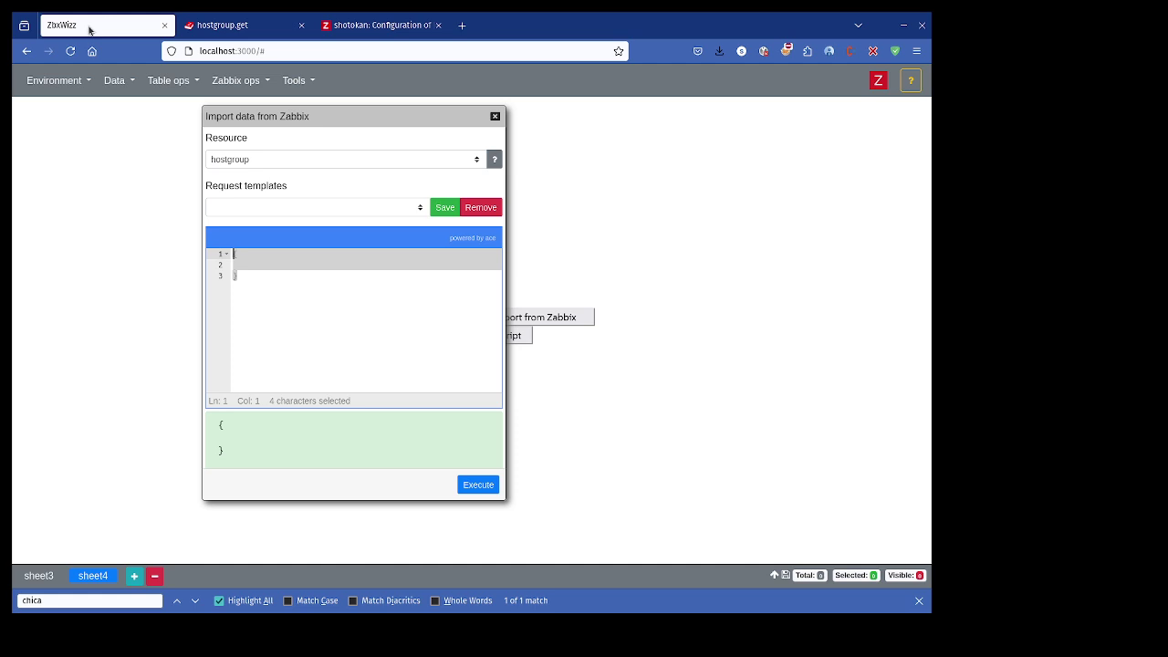
left_click(298, 276)
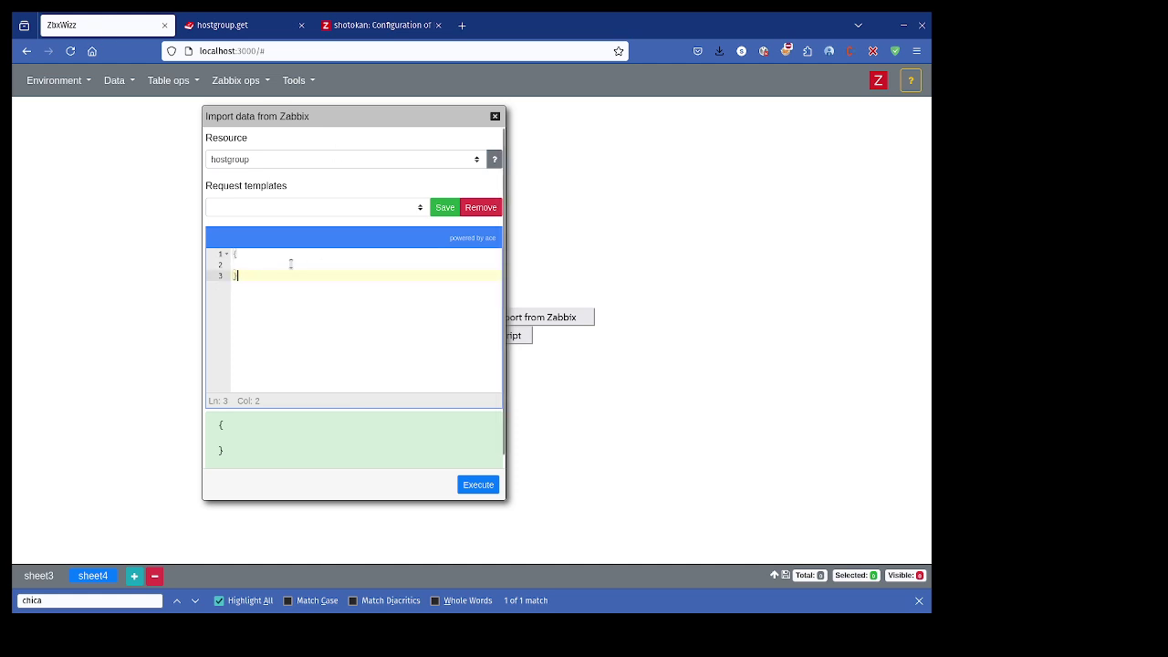
left_click_drag(240, 274, 235, 264)
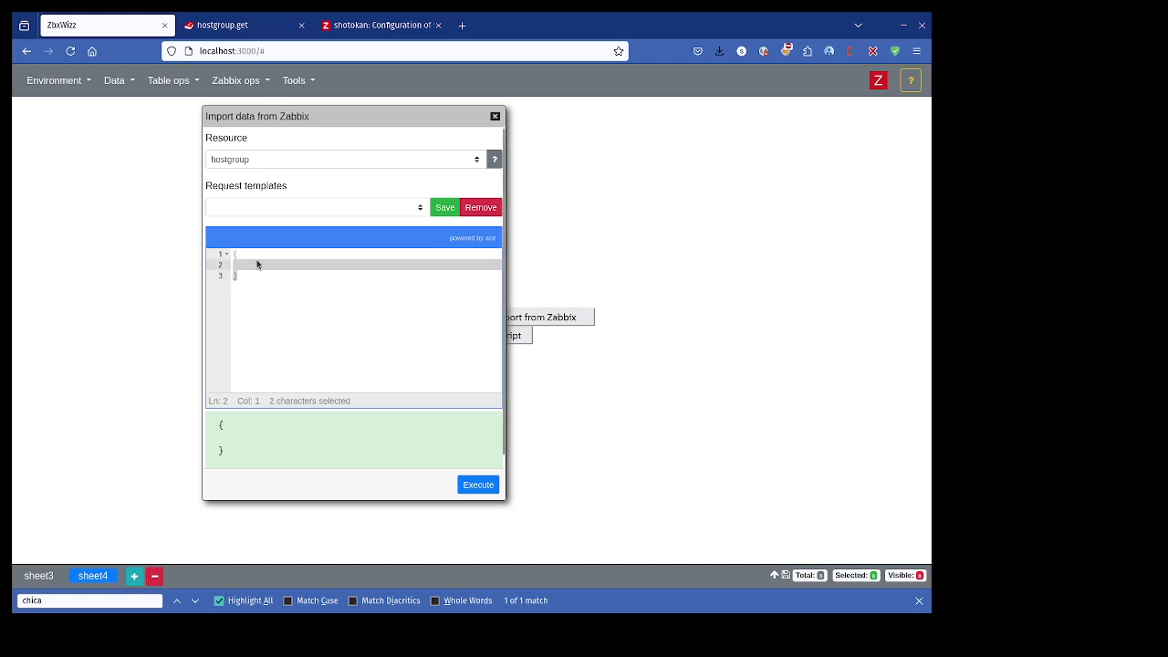
left_click(296, 268)
key("BackSpace")
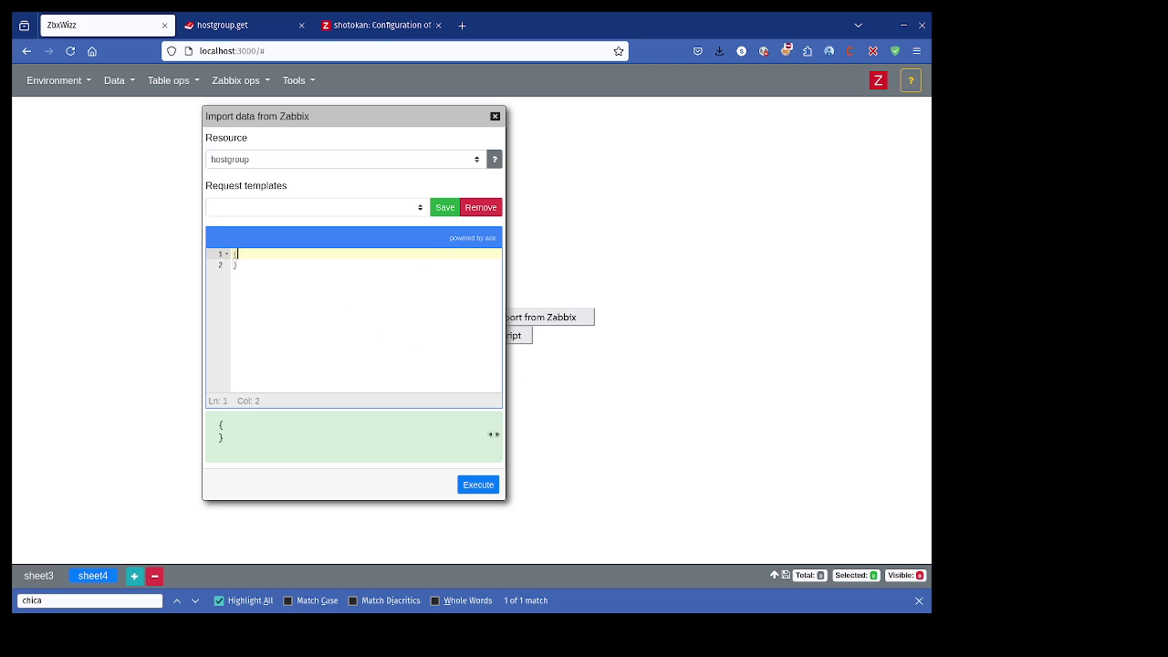
left_click(485, 484)
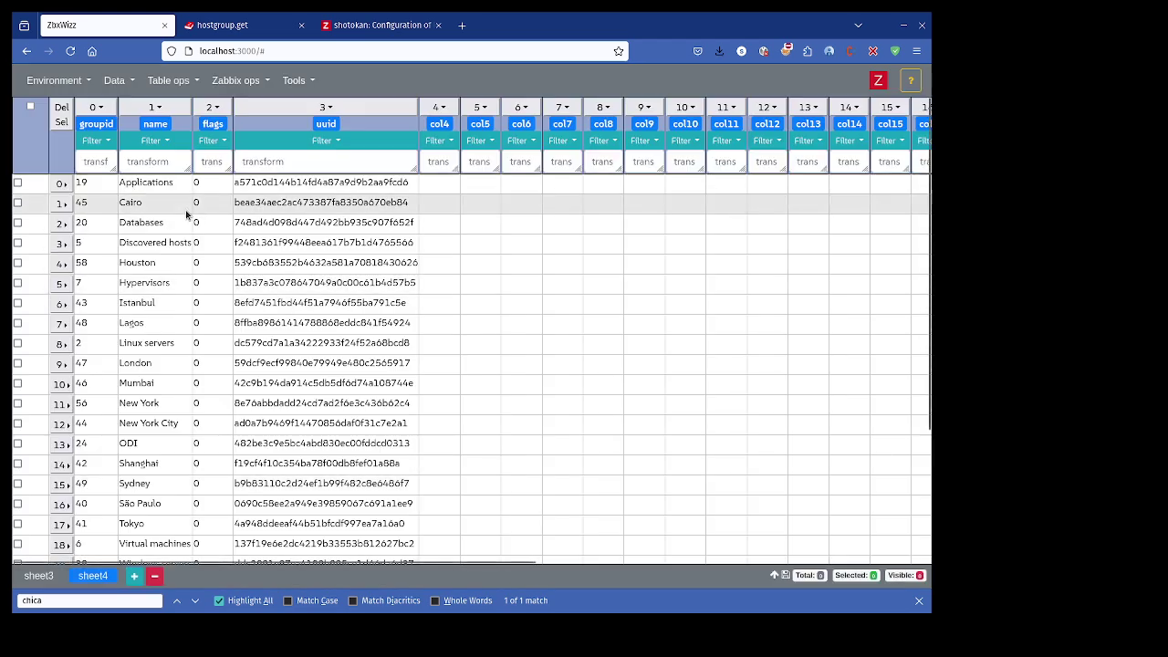
scroll(297, 328, "down", 5)
scroll(301, 330, "up", 5)
scroll(306, 334, "down", 5)
scroll(306, 334, "up", 5)
Move sheet3 behind sheet4 in the sheet order and rename it as hosts.
left_click(38, 576)
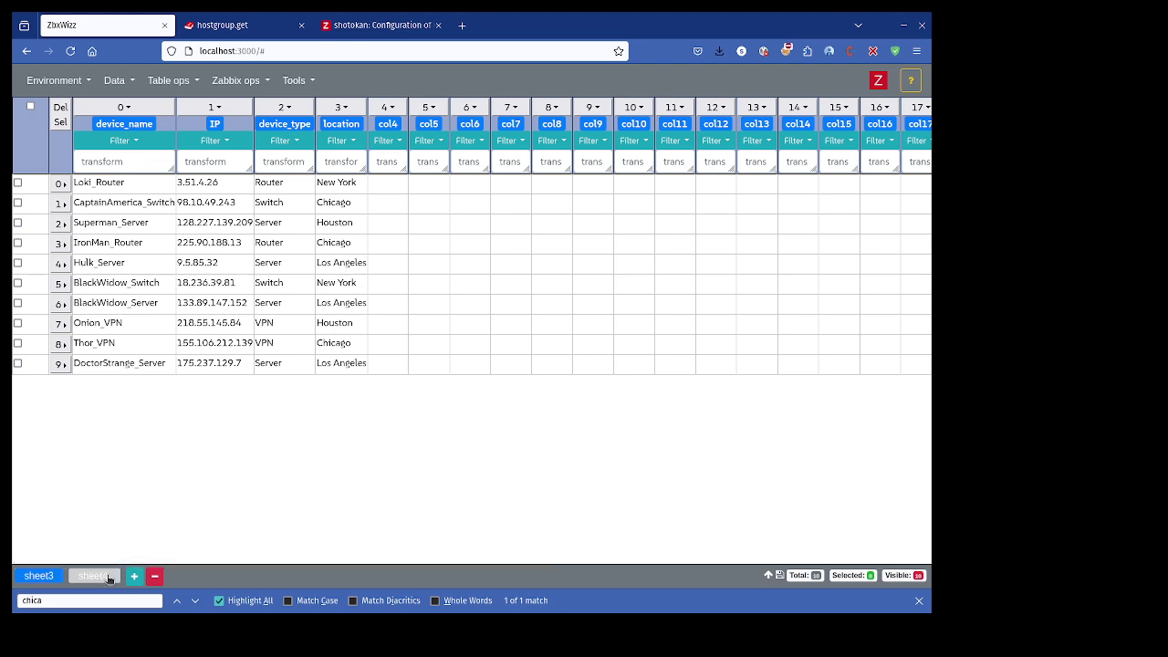
mouse_move(38, 579)
left_mouse_down()
mouse_move(132, 575)
mouse_move(11, 584)
mouse_move(151, 580)
mouse_move(23, 580)
left_mouse_up()
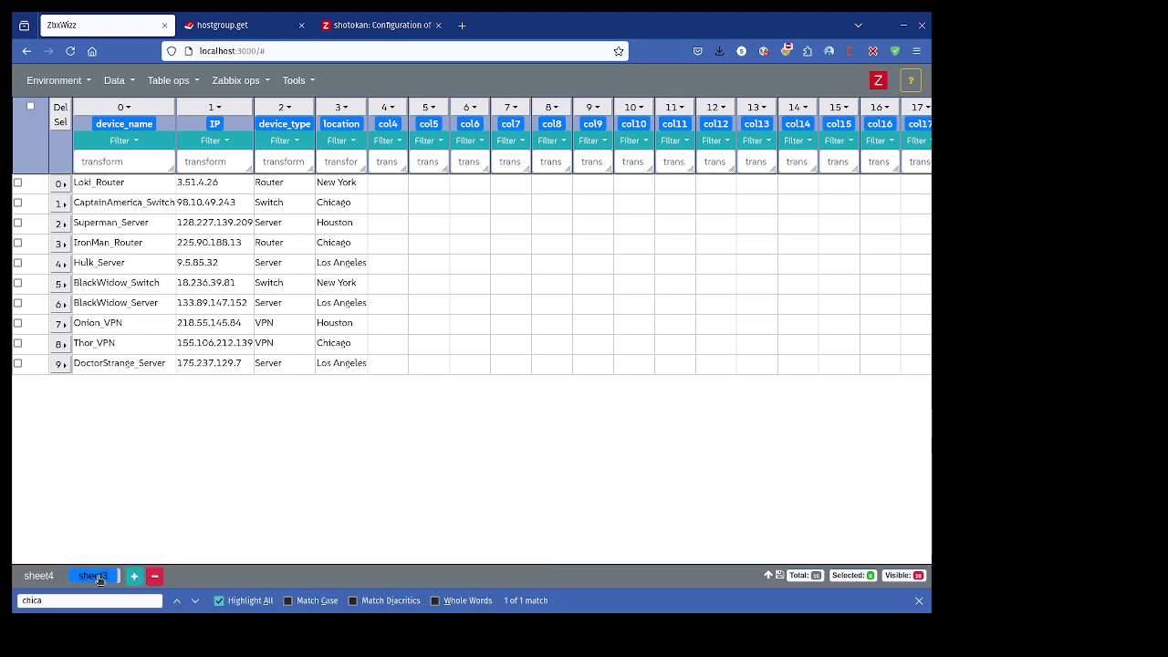
double_click(94, 575)
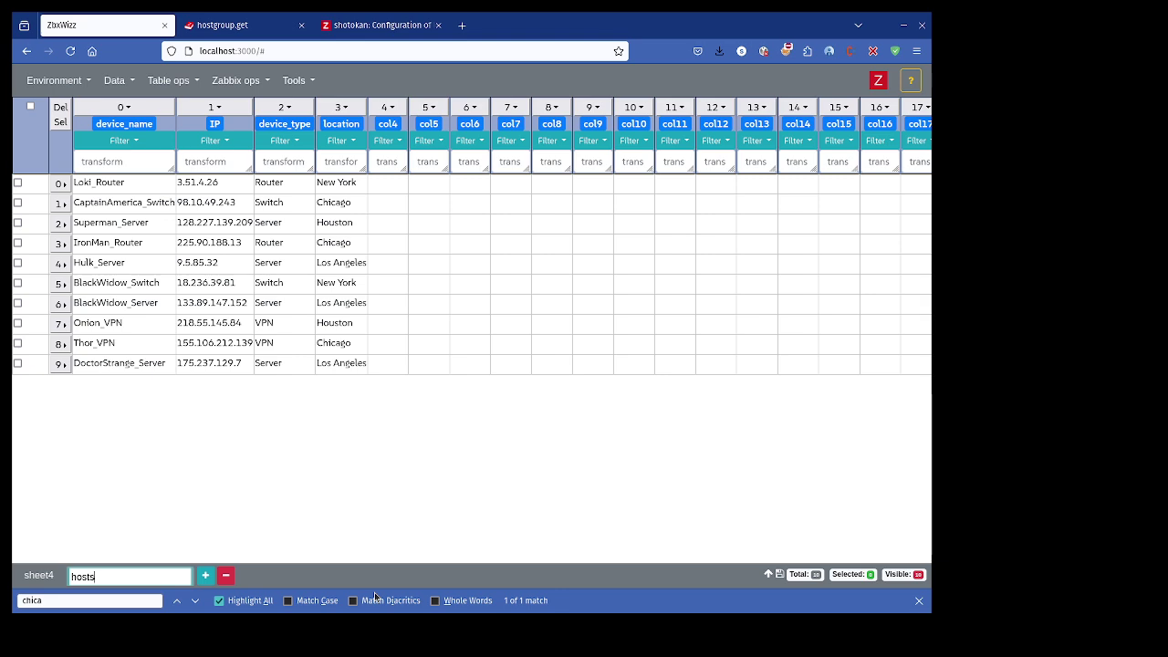
type("hosts")
key("Return")
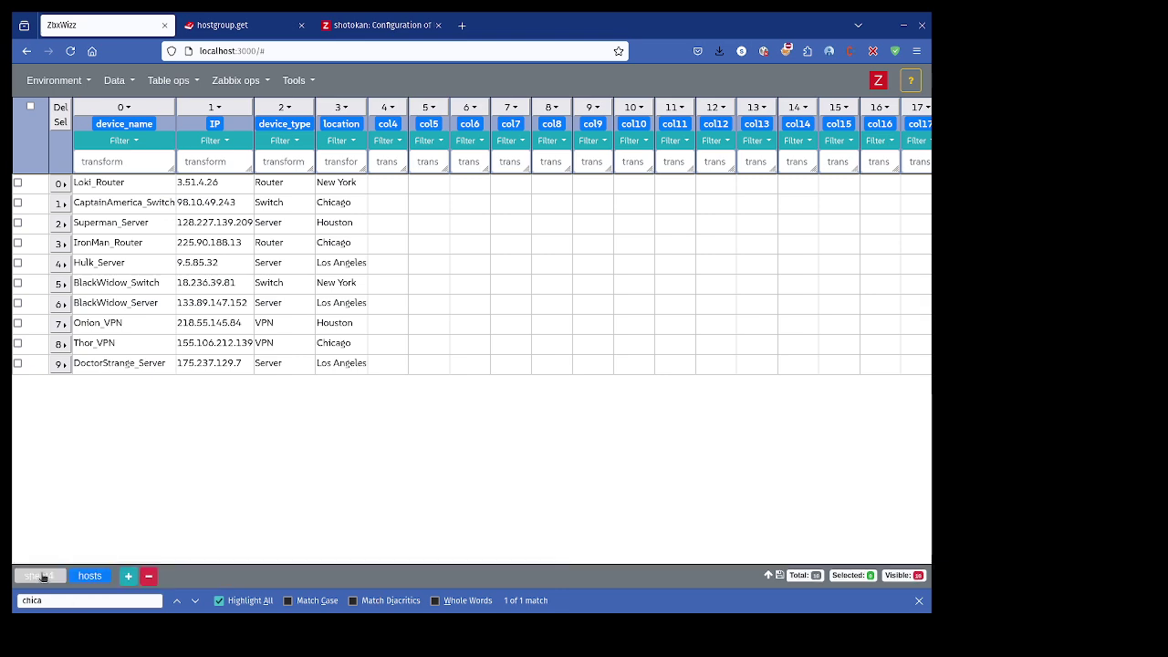
Rename sheet4, which holds the imported host groups, as groups.
double_click(42, 576)
type("grou")
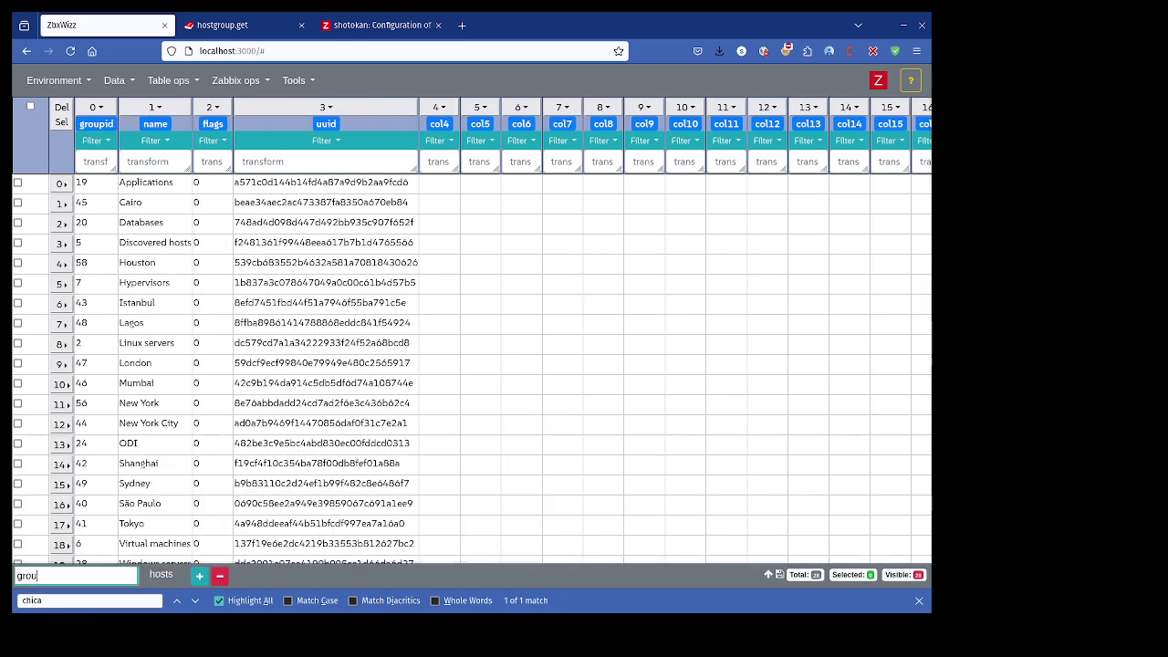
type("ps")
key("Return")
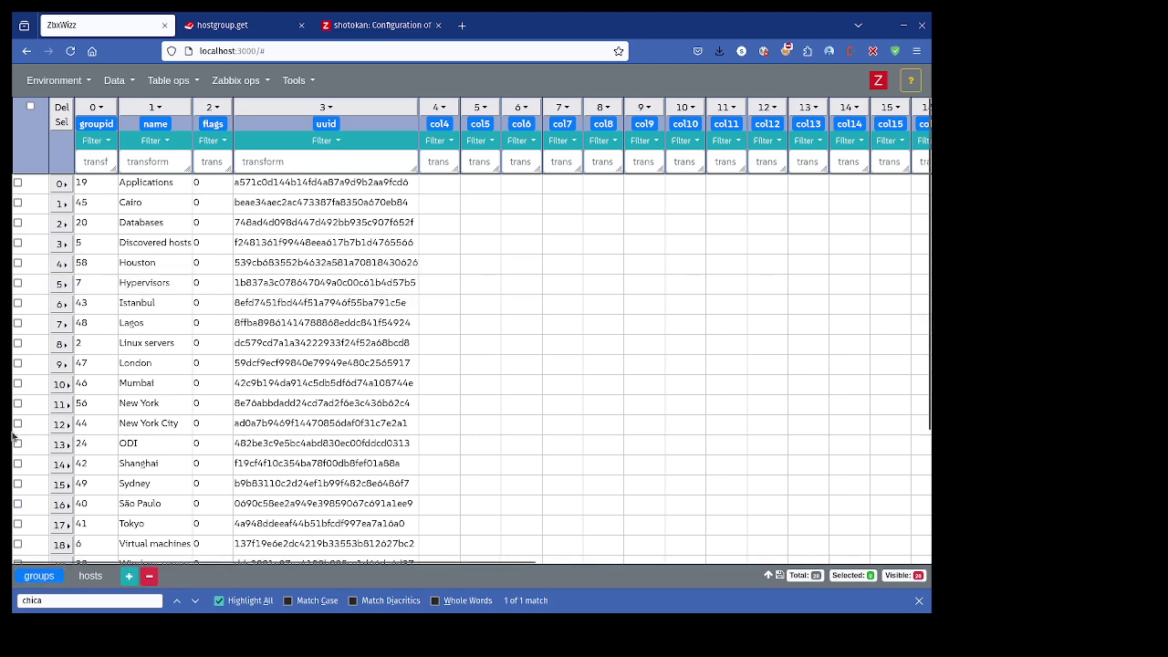
Switch to the hosts sheet and view the transform editor of column col4 without entering anything.
left_click(95, 574)
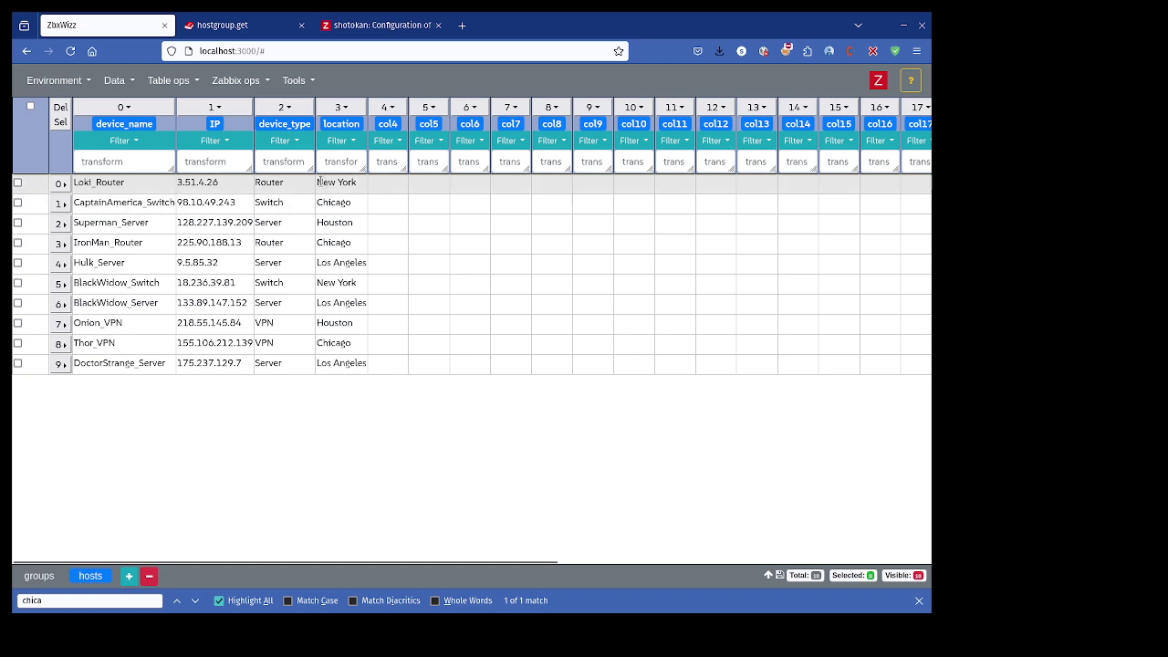
left_click(384, 162)
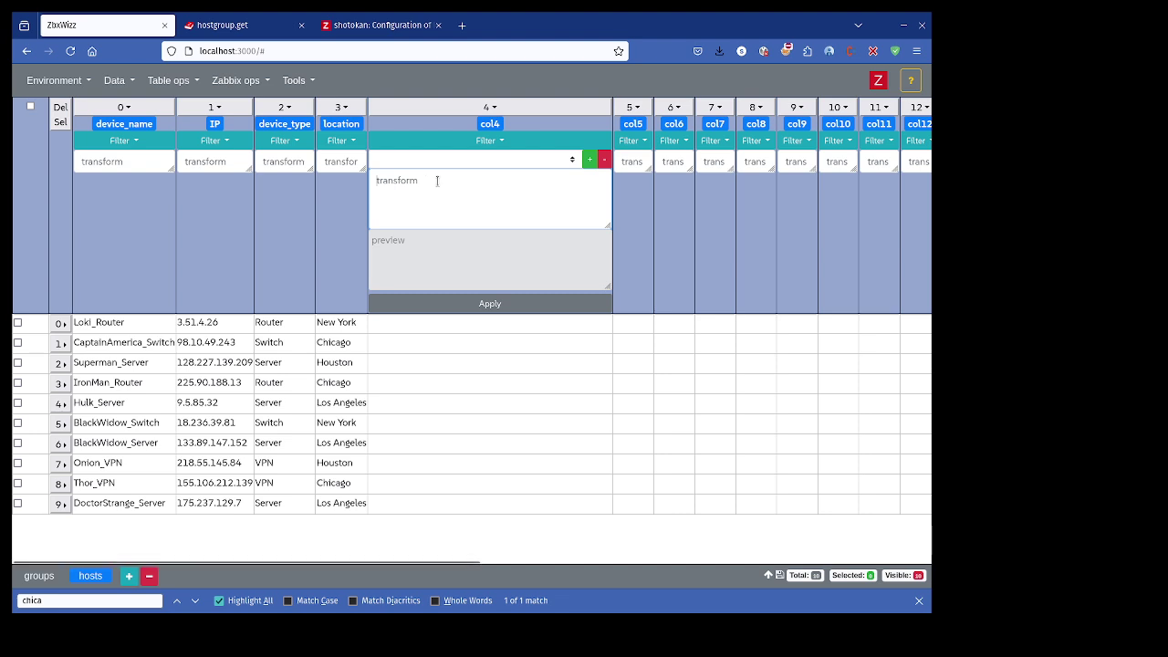
left_click(489, 339)
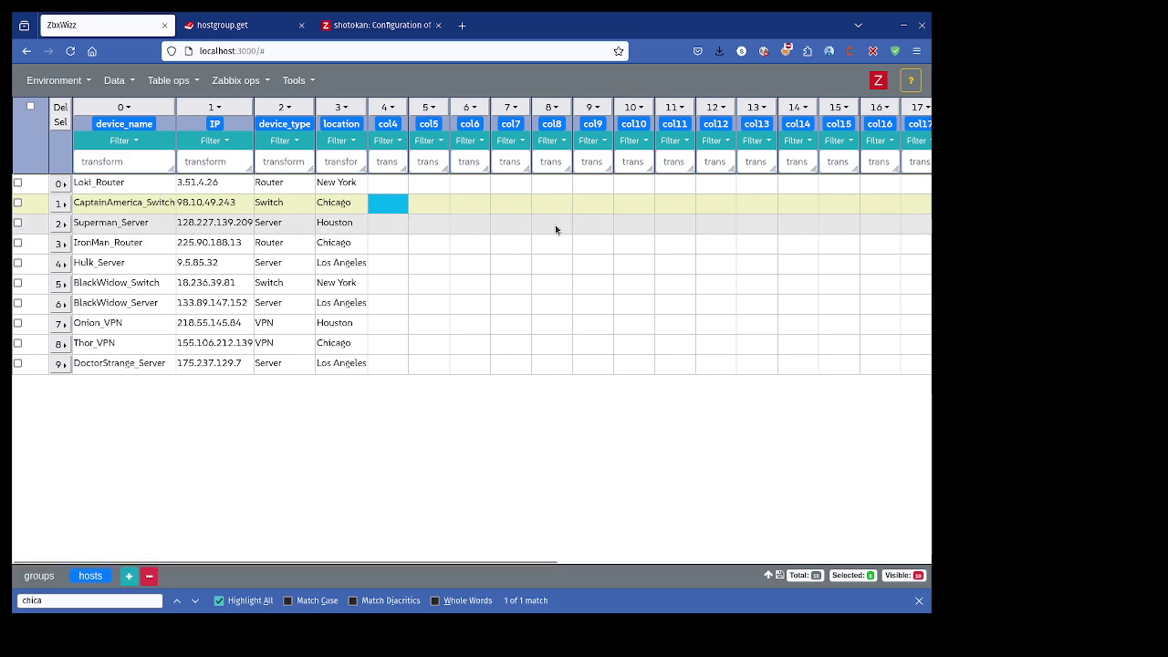
left_click(42, 82)
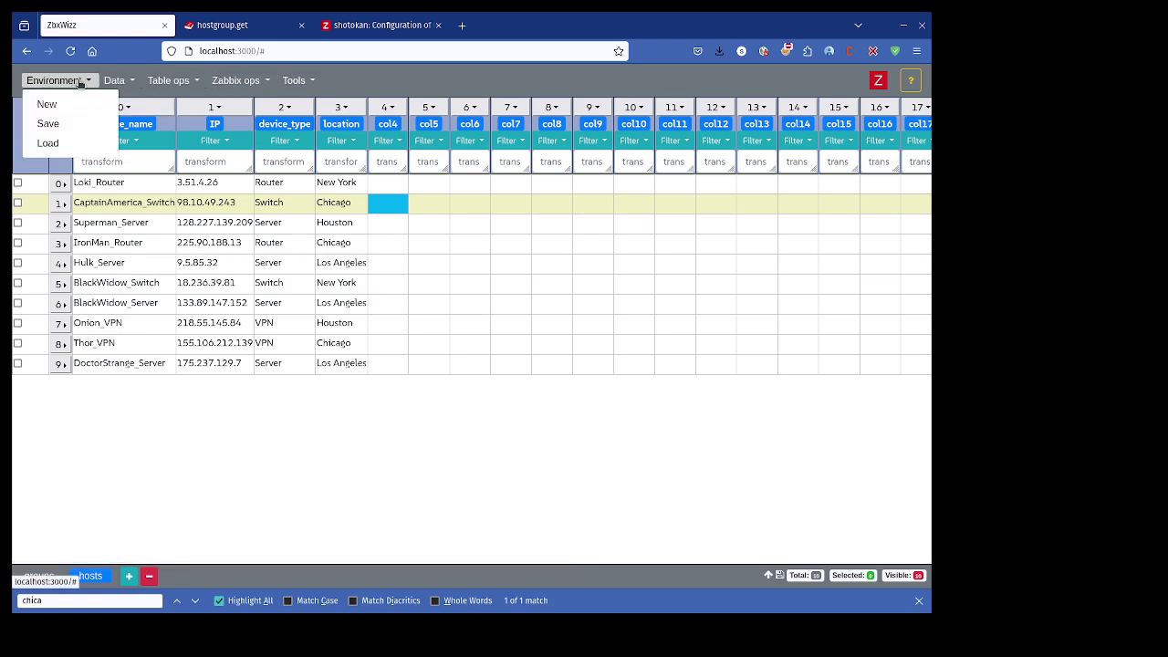
left_click(172, 81)
left_click(256, 82)
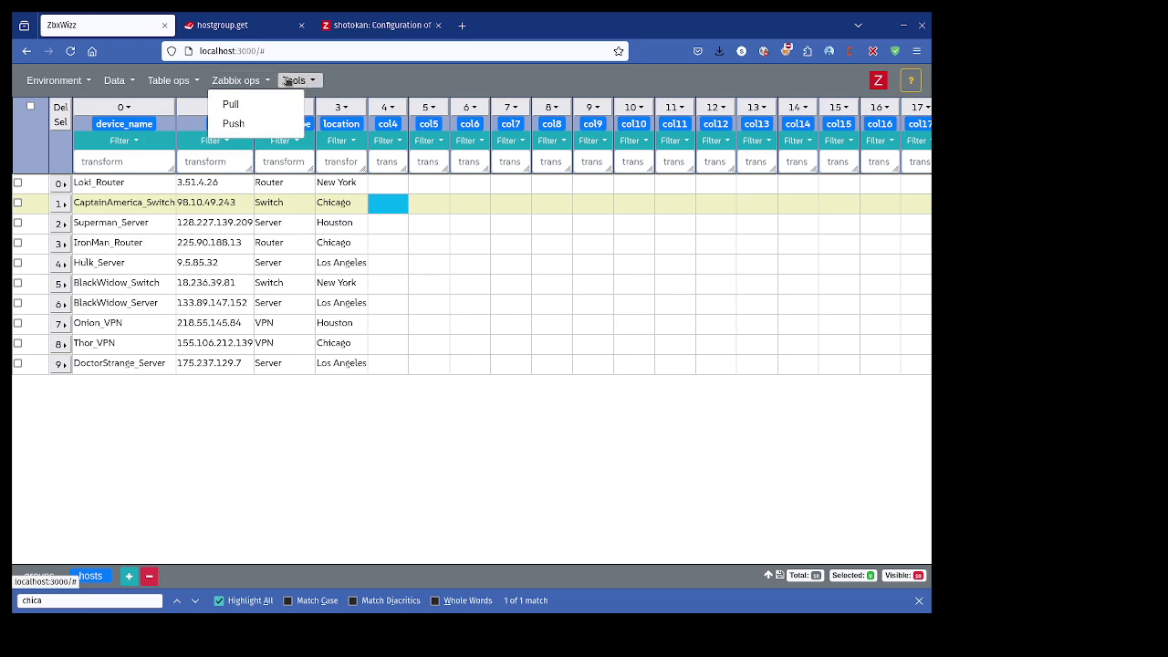
left_click(294, 80)
left_click(72, 83)
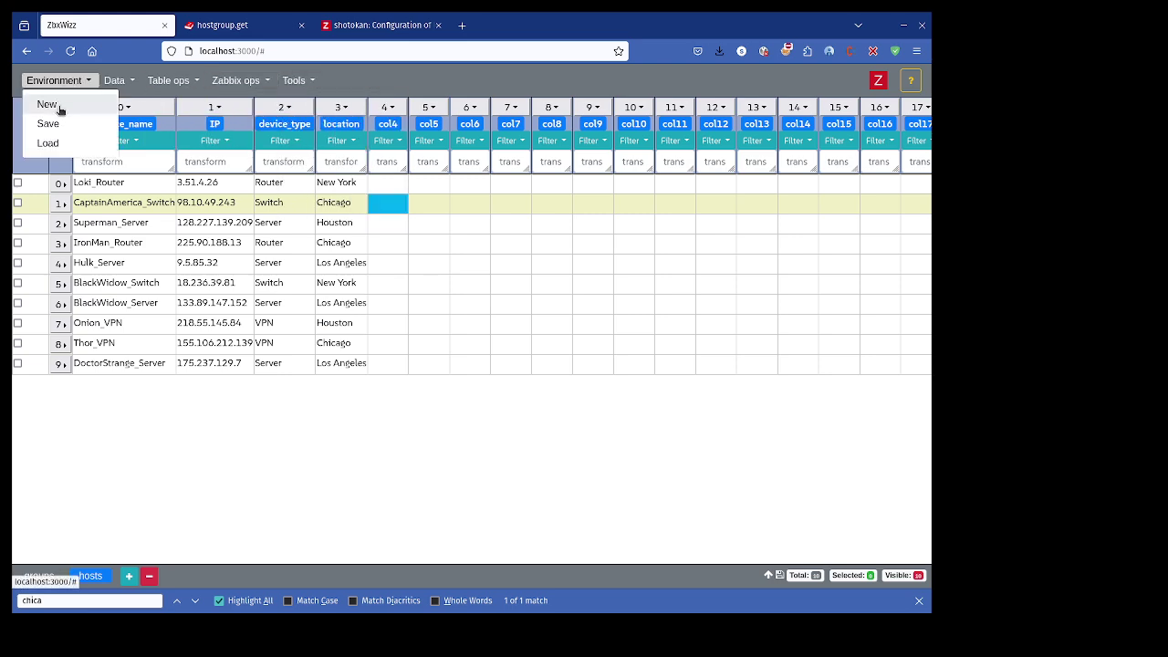
left_click(274, 322)
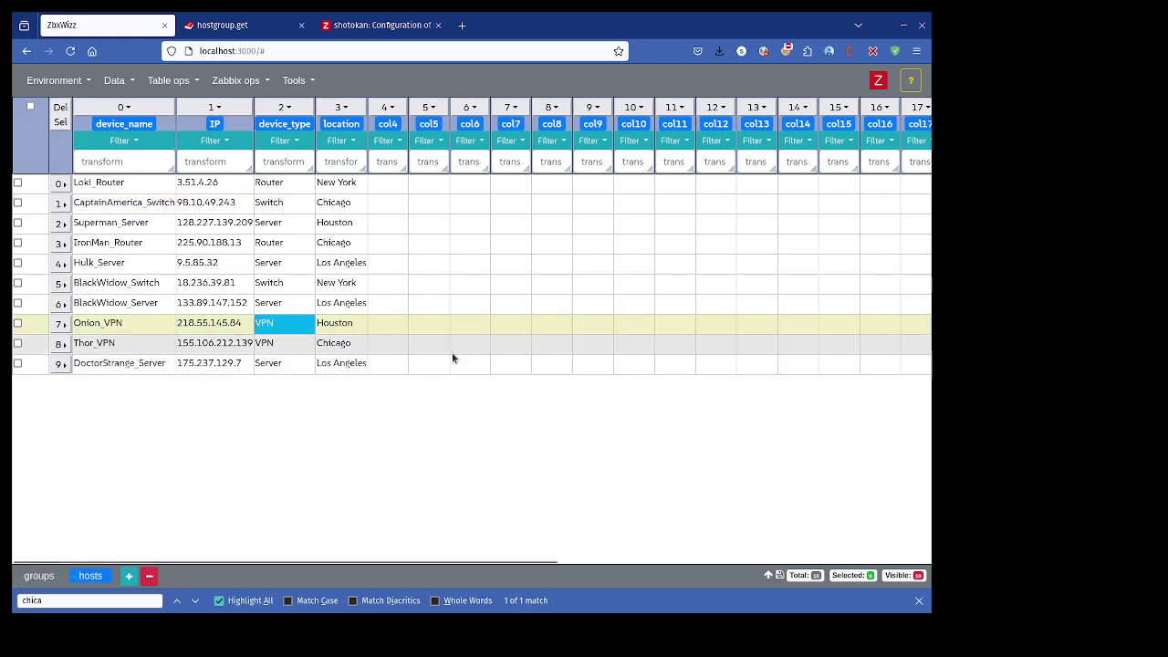
left_click(55, 80)
left_click(53, 122)
type("asdasd")
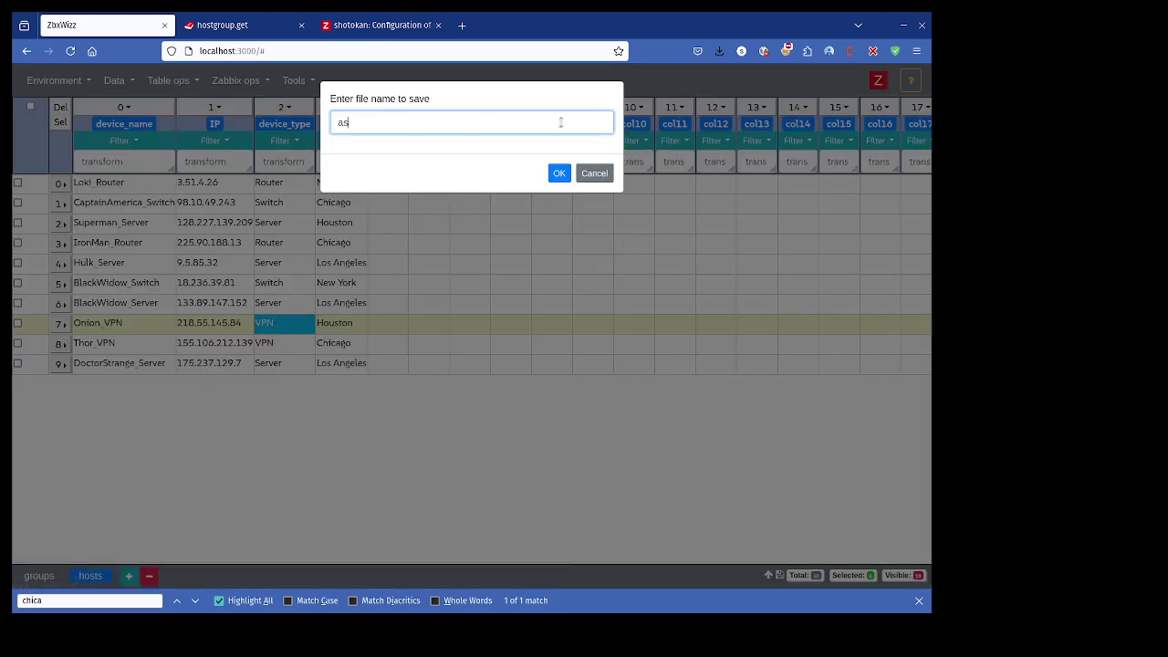
left_click(610, 173)
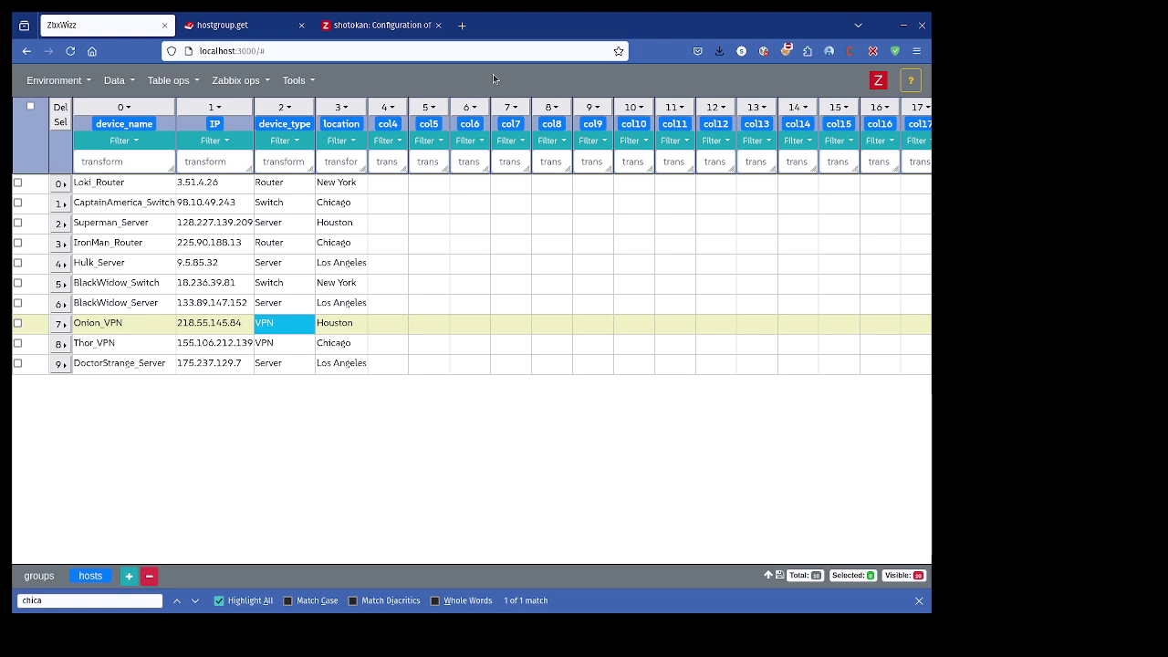
mouse_move(55, 82)
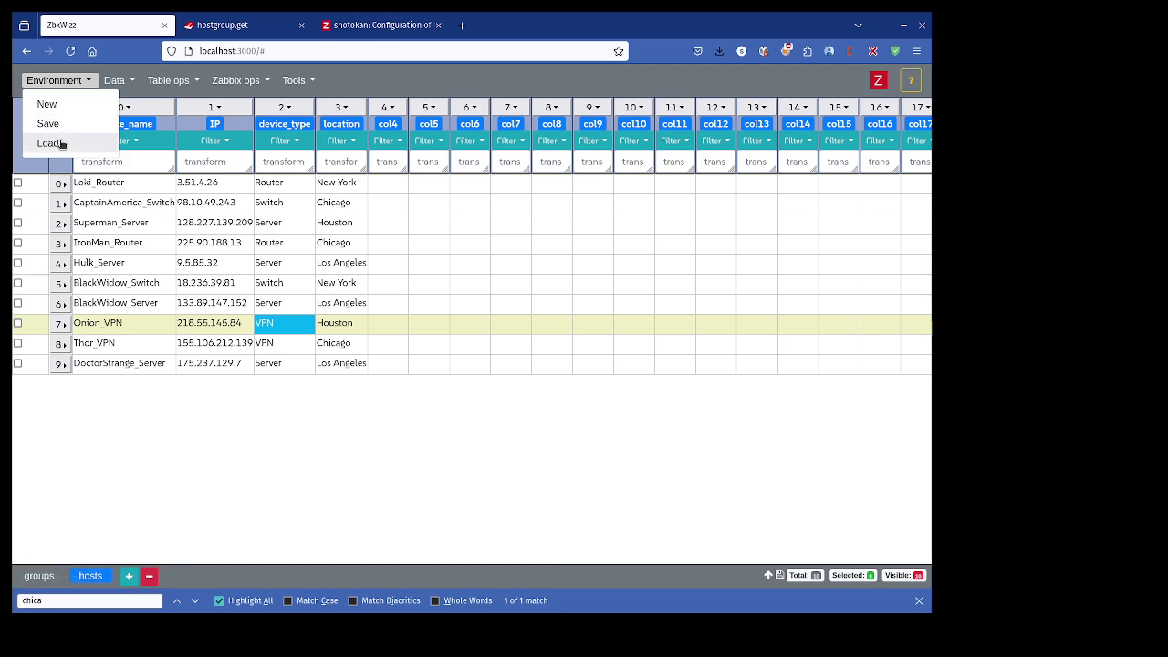
left_click(475, 72)
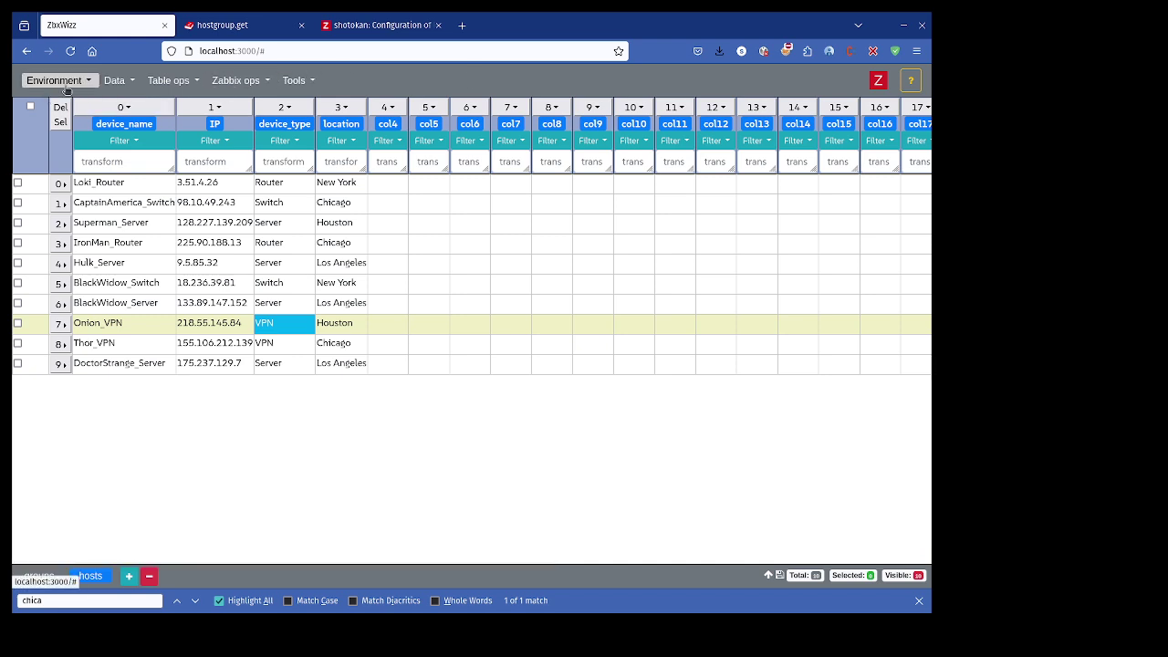
left_click(116, 82)
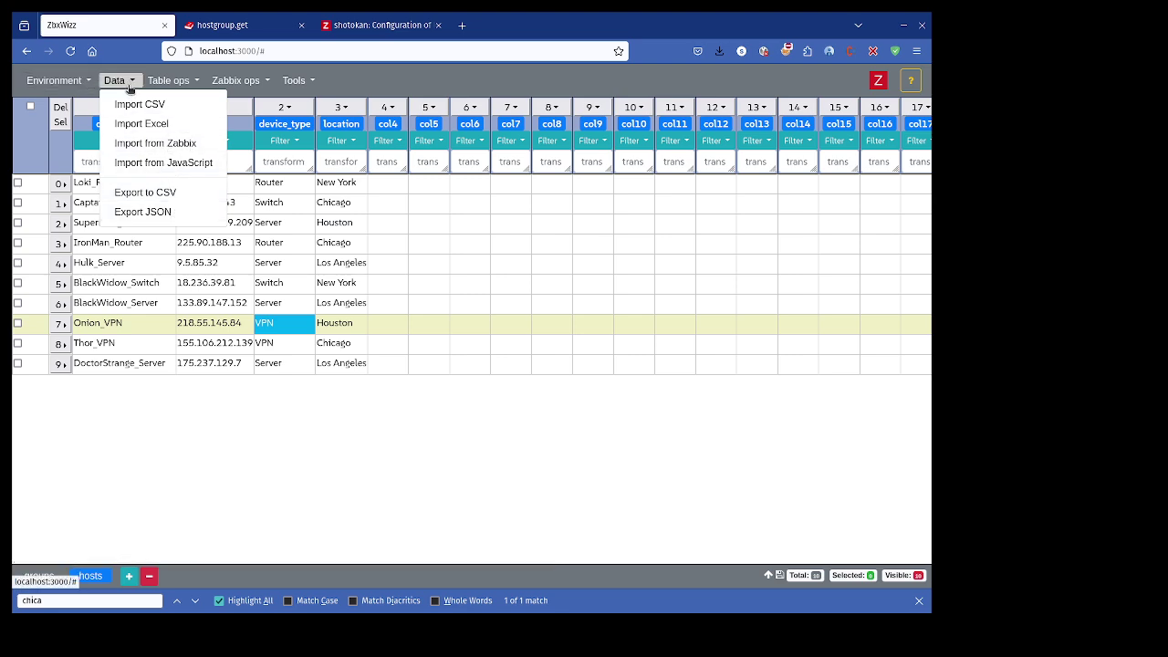
left_click(116, 80)
Add 2 new rows to the hosts sheet.
left_click(193, 85)
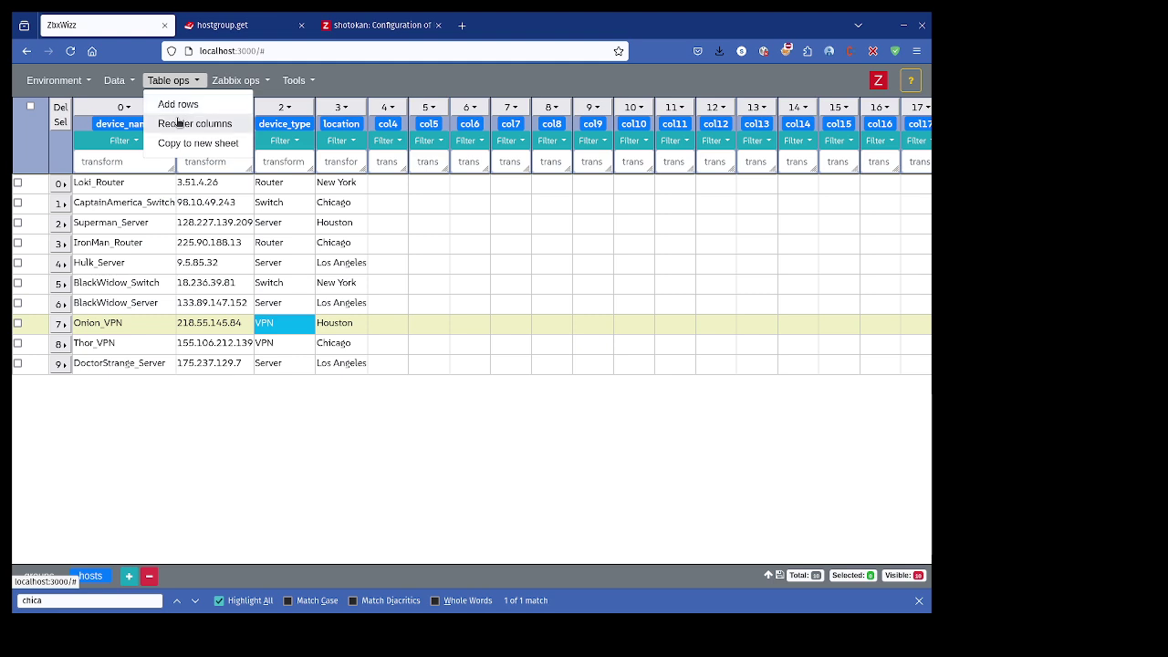
left_click(219, 105)
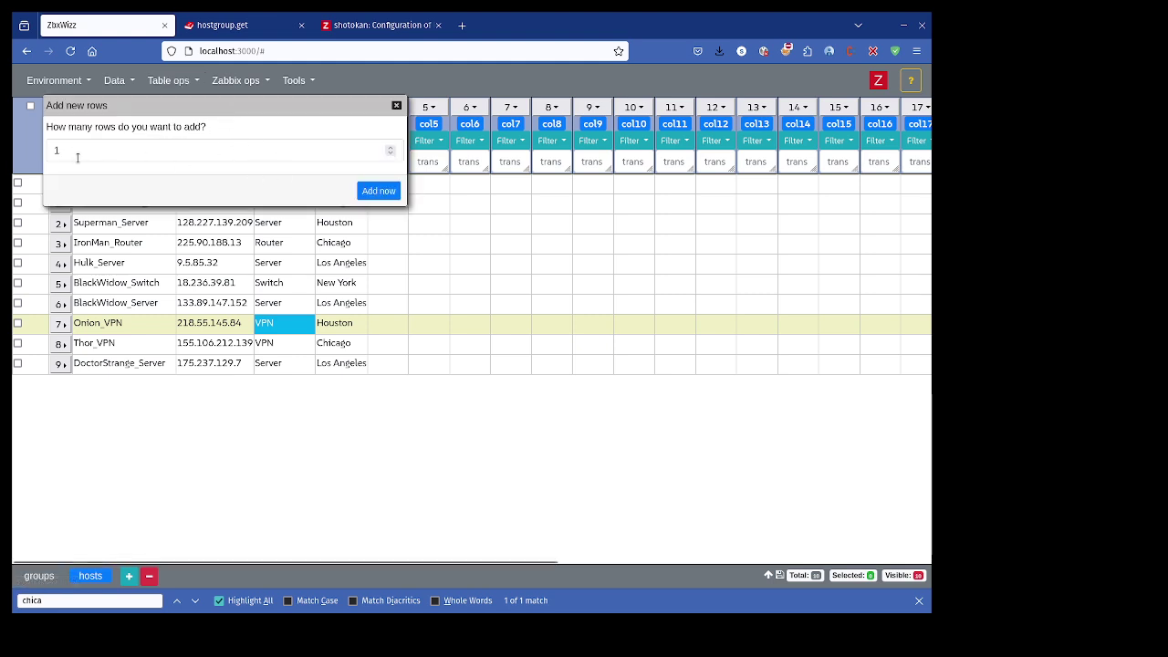
double_click(176, 153)
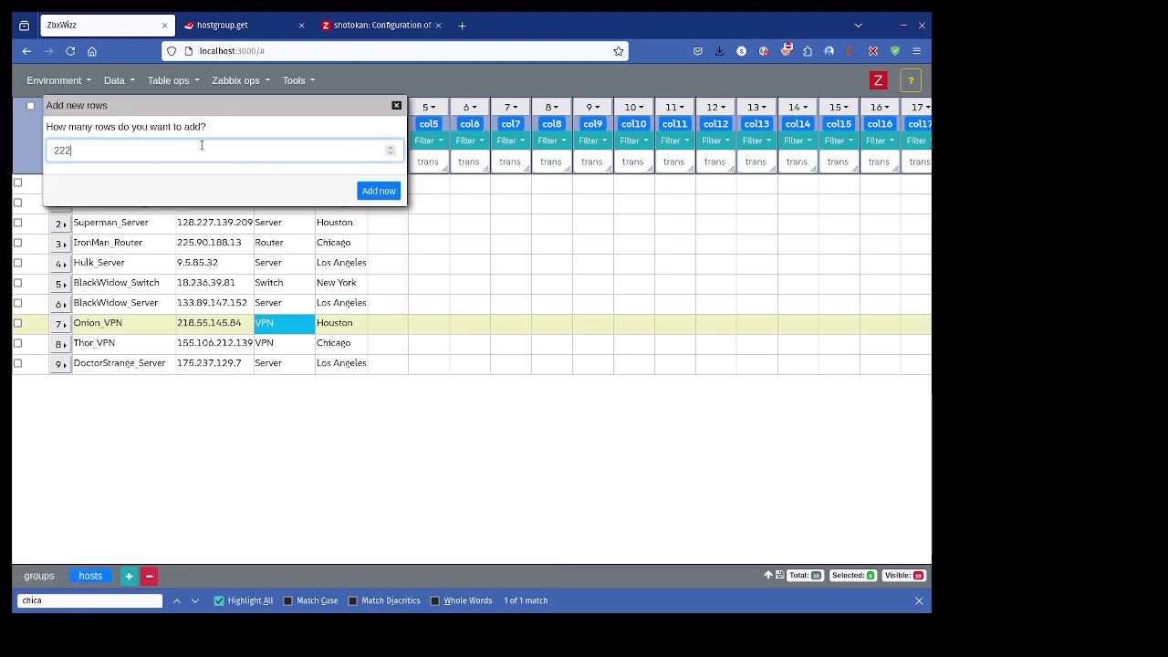
type("2")
left_click(378, 190)
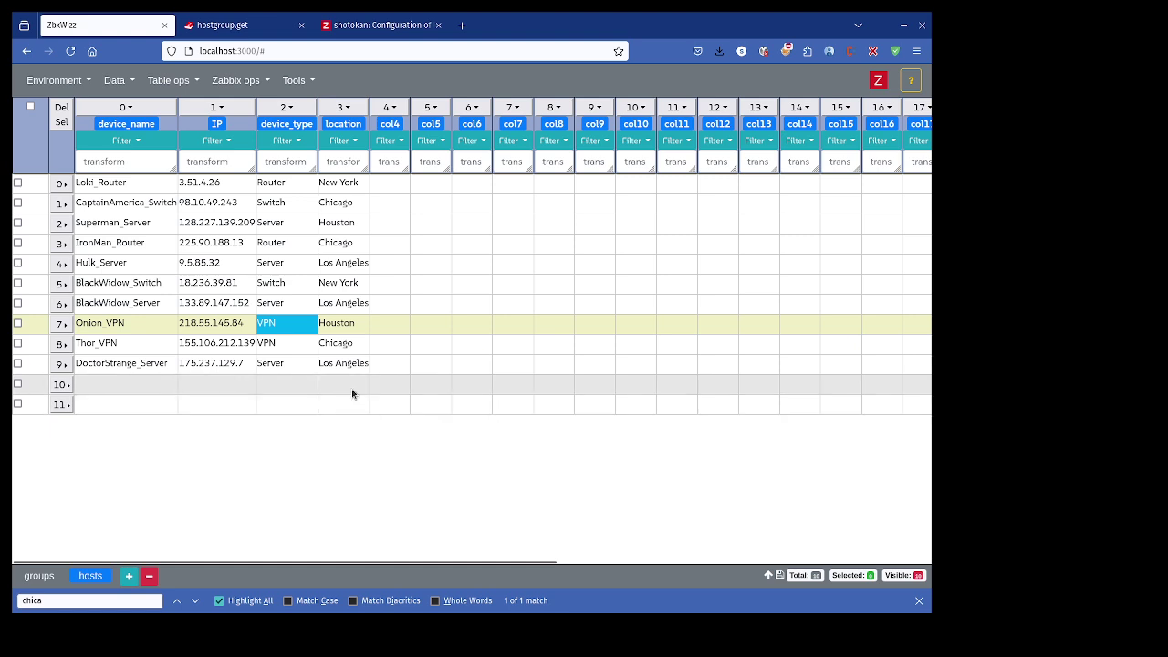
Delete the two empty rows 10 and 11 from the hosts sheet.
left_click(17, 405)
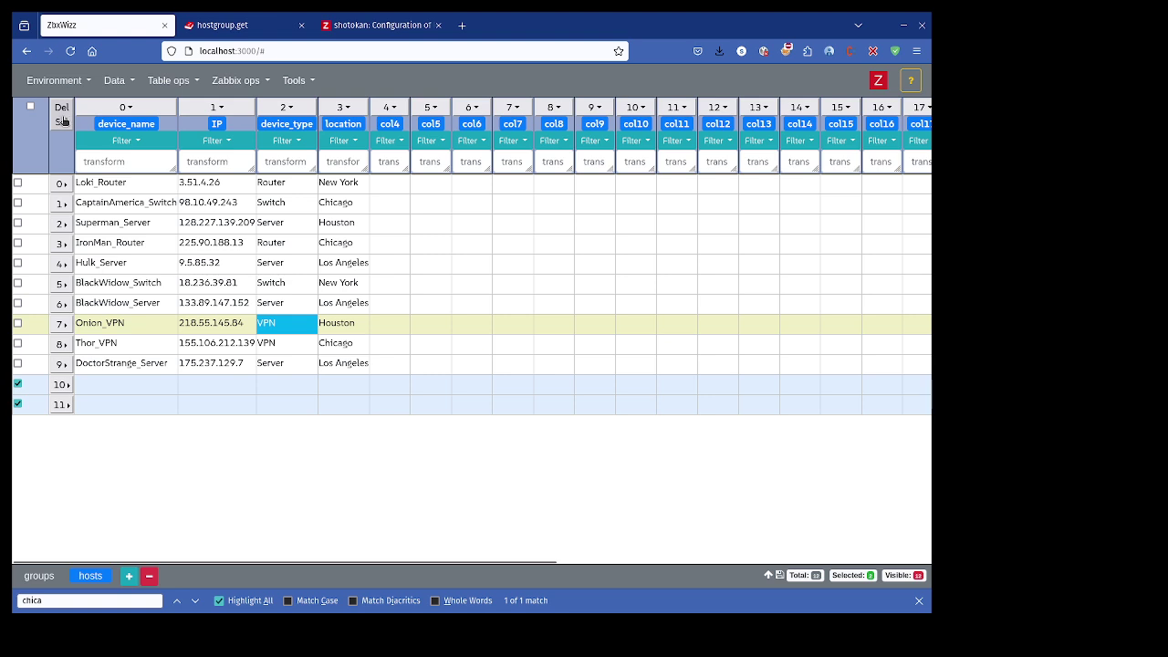
left_click(61, 121)
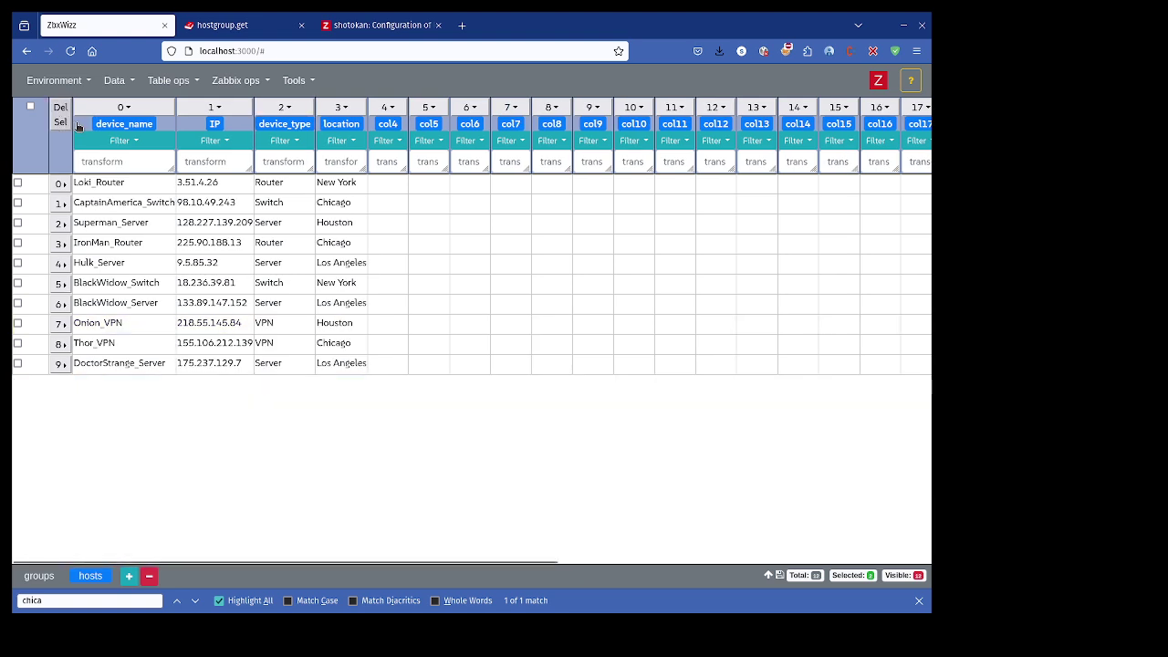
Add one empty row to the hosts sheet and delete that same row individually.
left_click(178, 82)
left_click(178, 105)
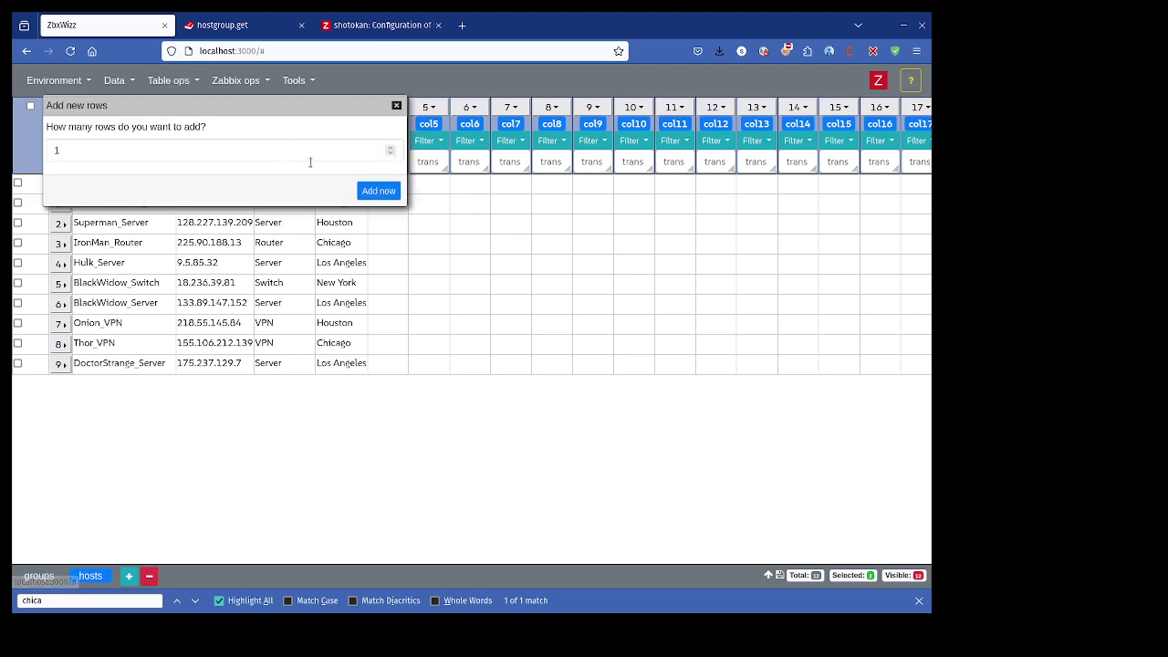
left_click(376, 192)
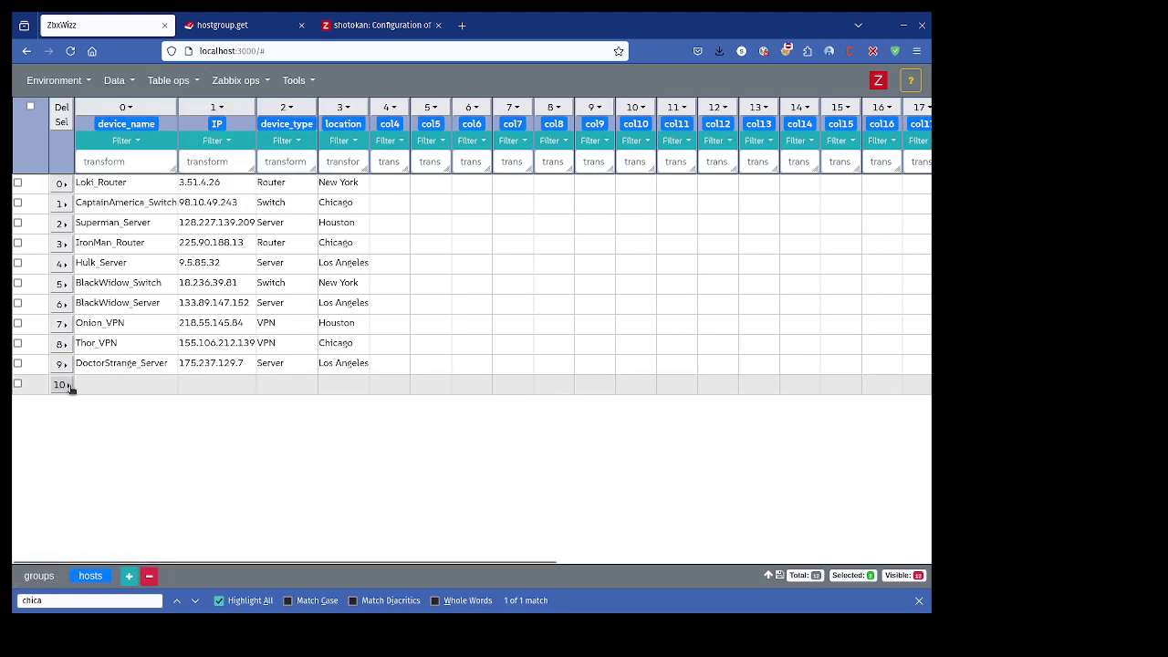
left_click(62, 385)
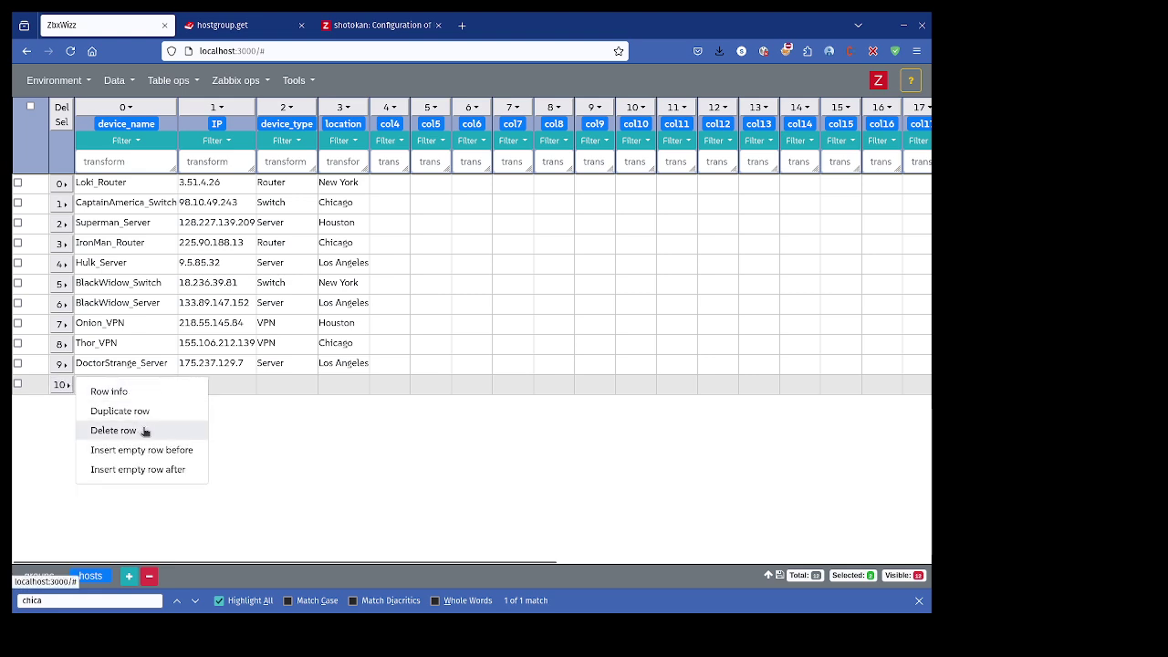
left_click(144, 430)
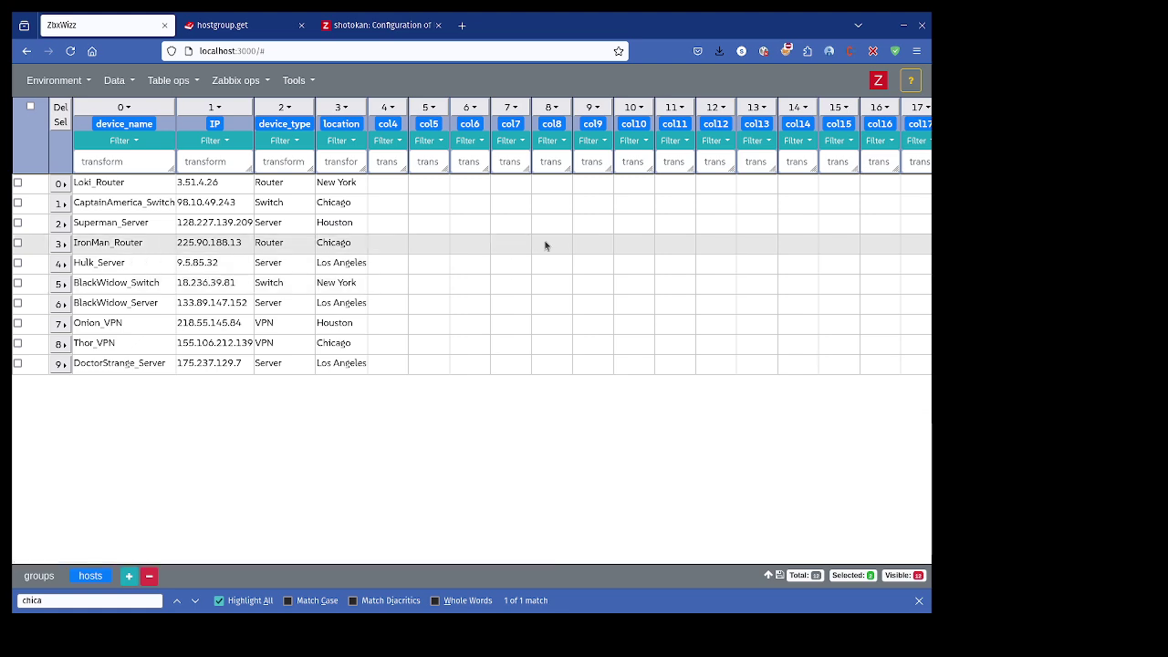
Reorder the hosts sheet's first columns as device_name, location, device_type, IP and save the order.
left_click(233, 82)
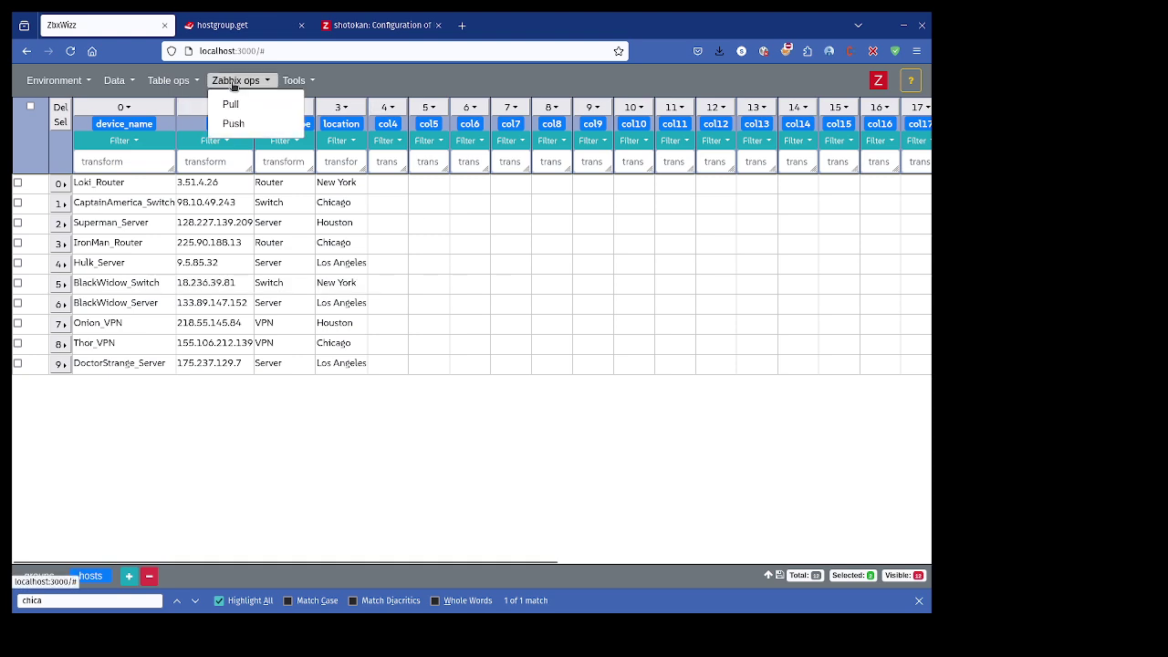
left_click(172, 80)
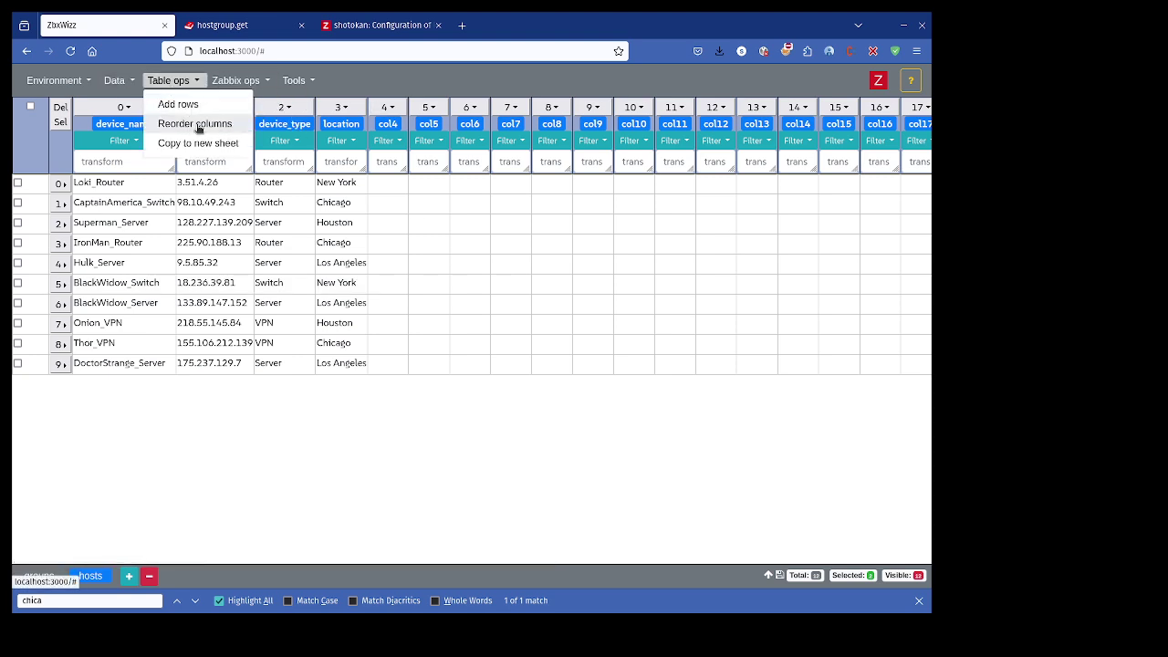
left_click(196, 128)
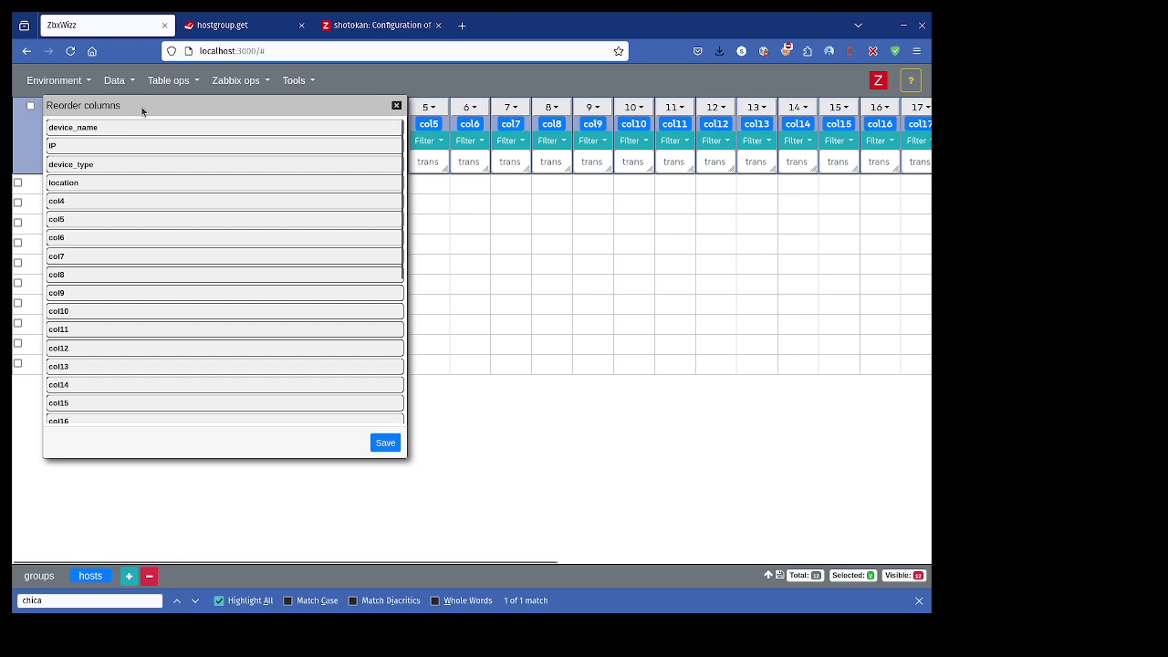
left_click_drag(143, 112, 426, 127)
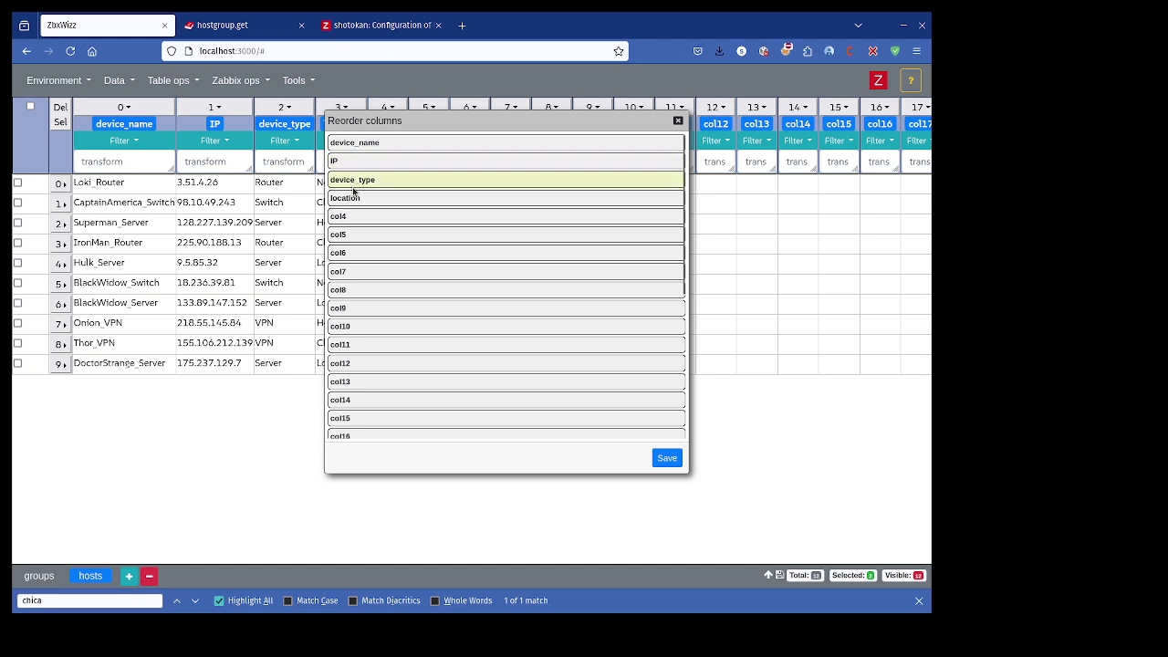
mouse_move(345, 195)
left_mouse_down()
mouse_move(347, 161)
mouse_move(356, 180)
left_mouse_up()
left_click(666, 457)
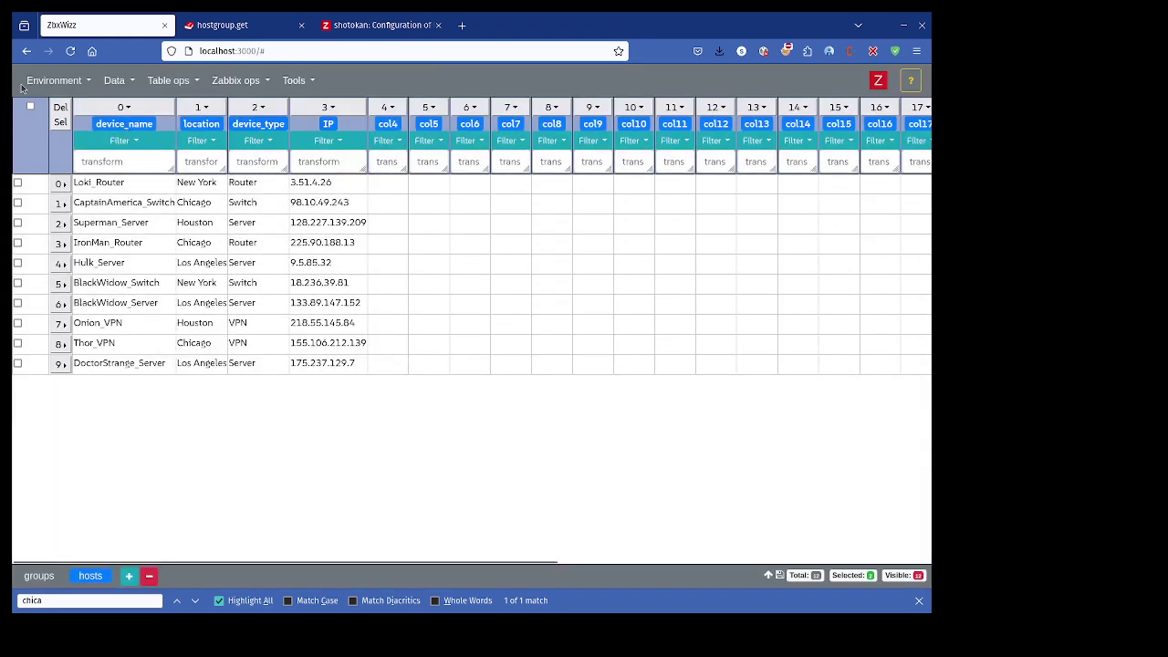
left_click(169, 80)
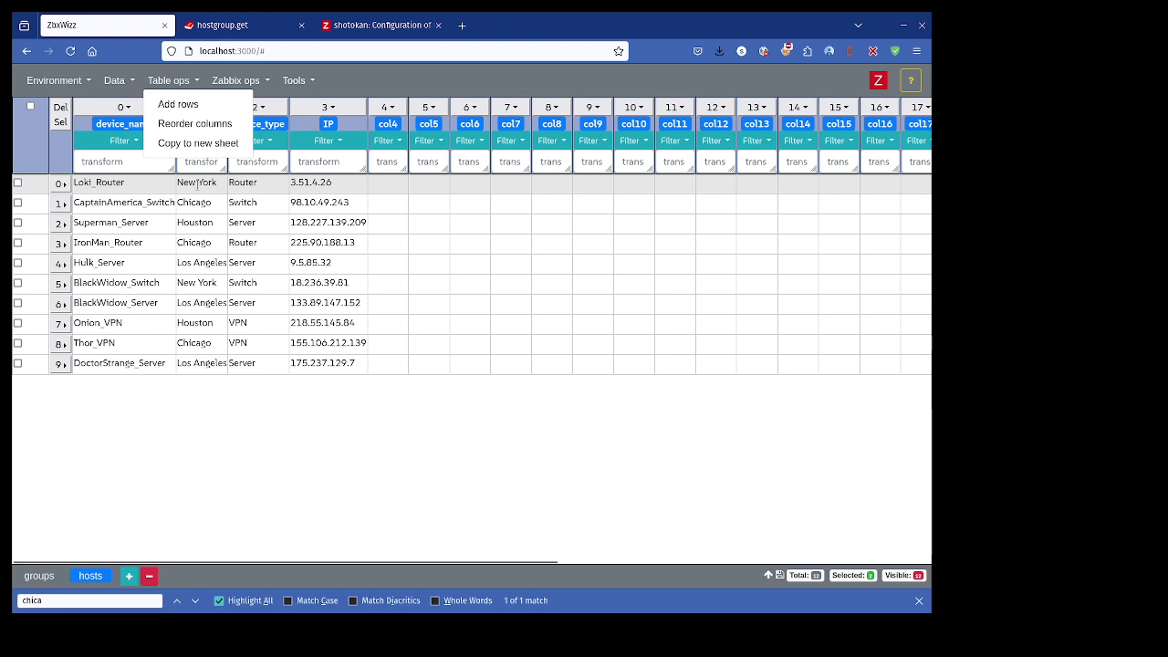
left_click(198, 182)
left_click(228, 80)
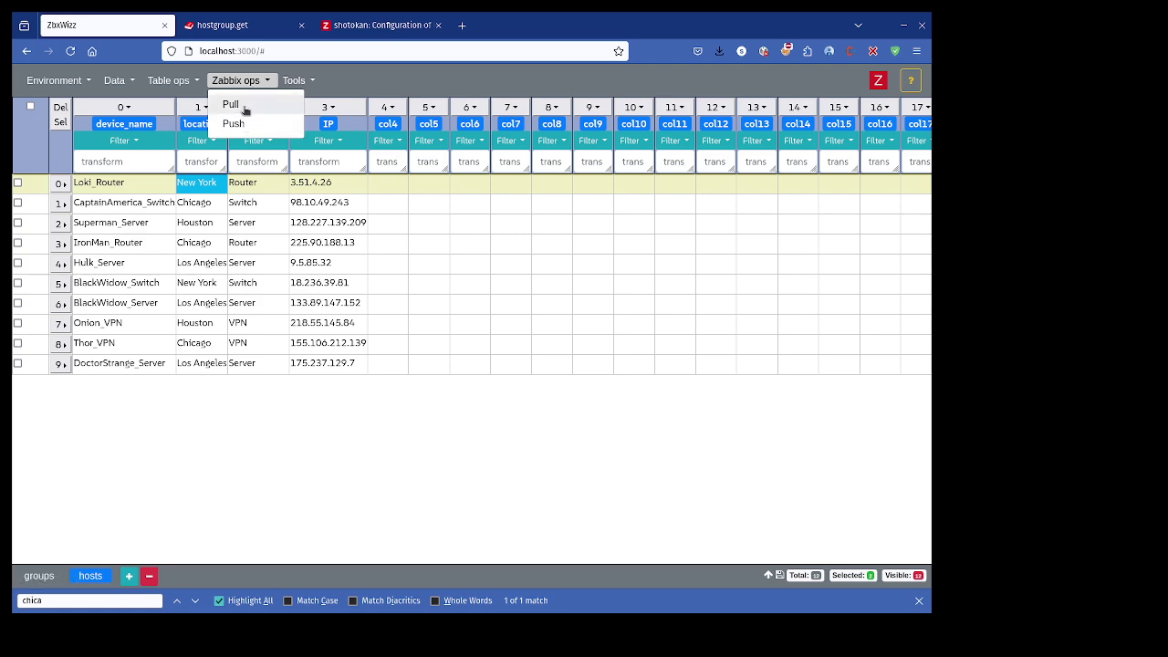
left_click(245, 185)
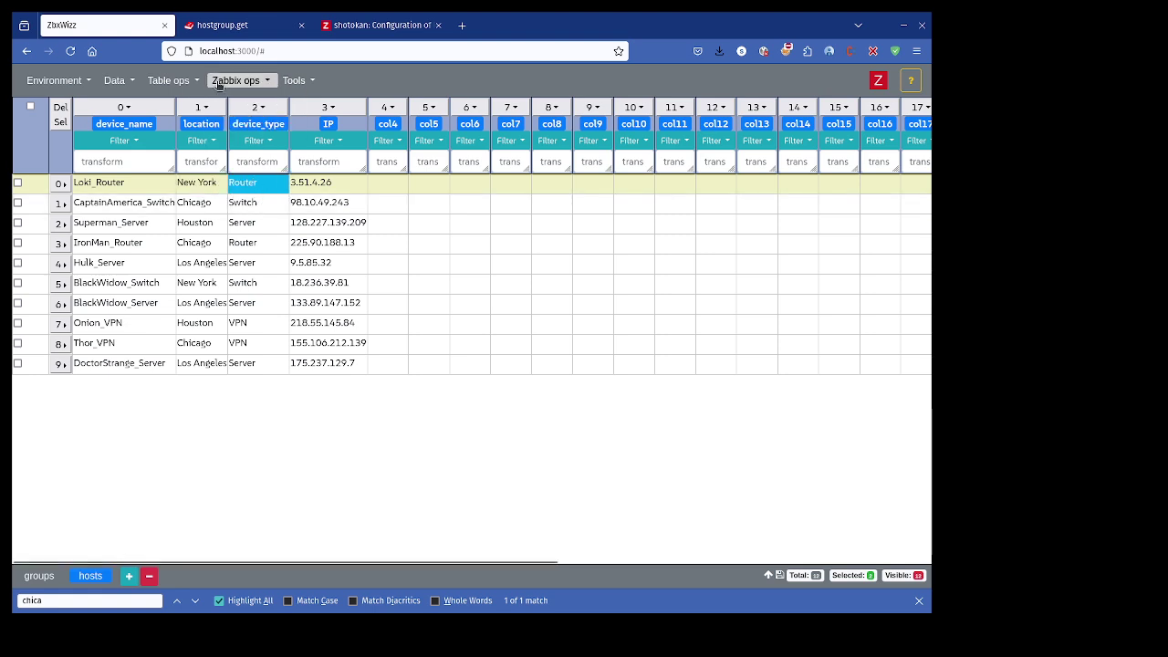
left_click(220, 83)
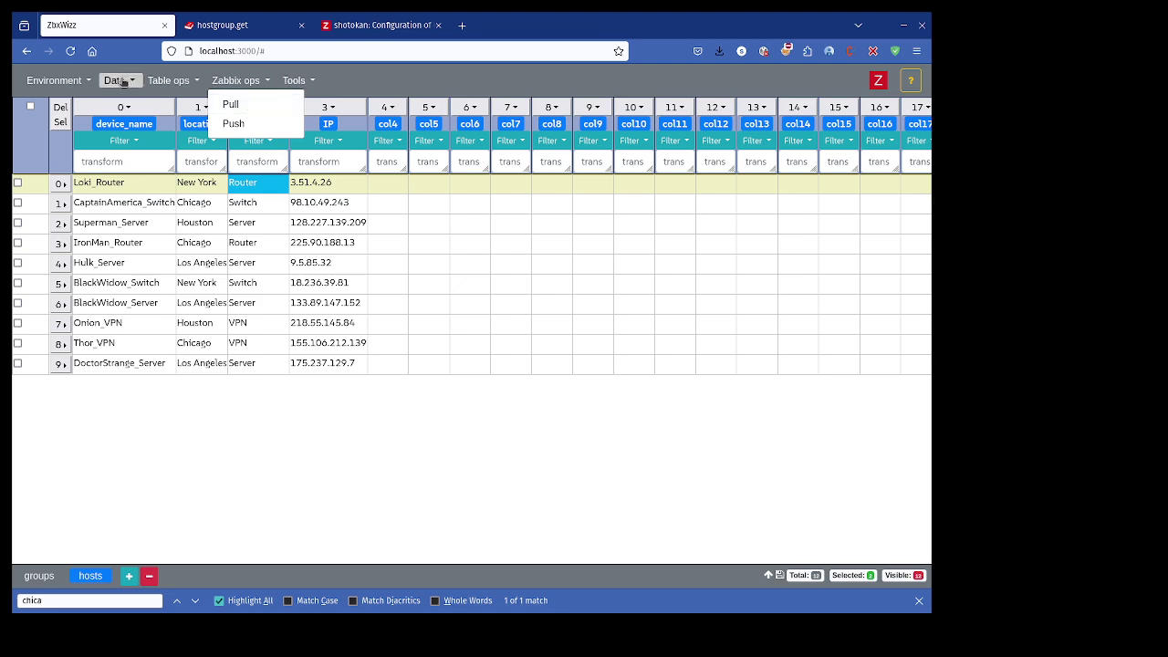
left_click(168, 80)
left_click(114, 80)
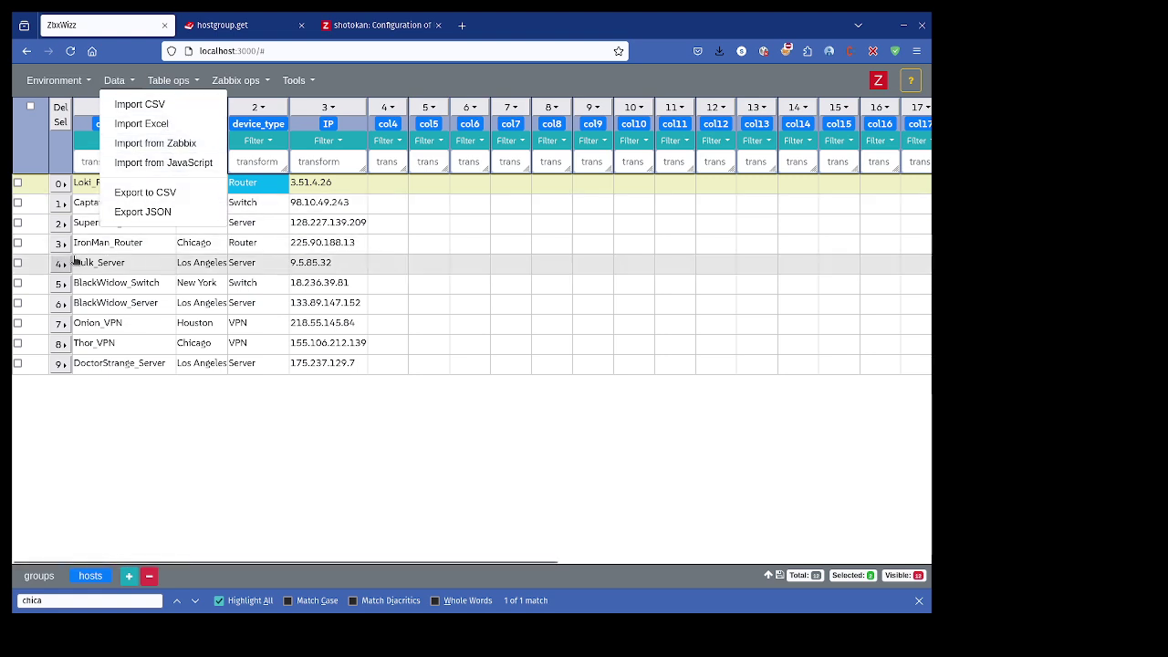
left_click(287, 270)
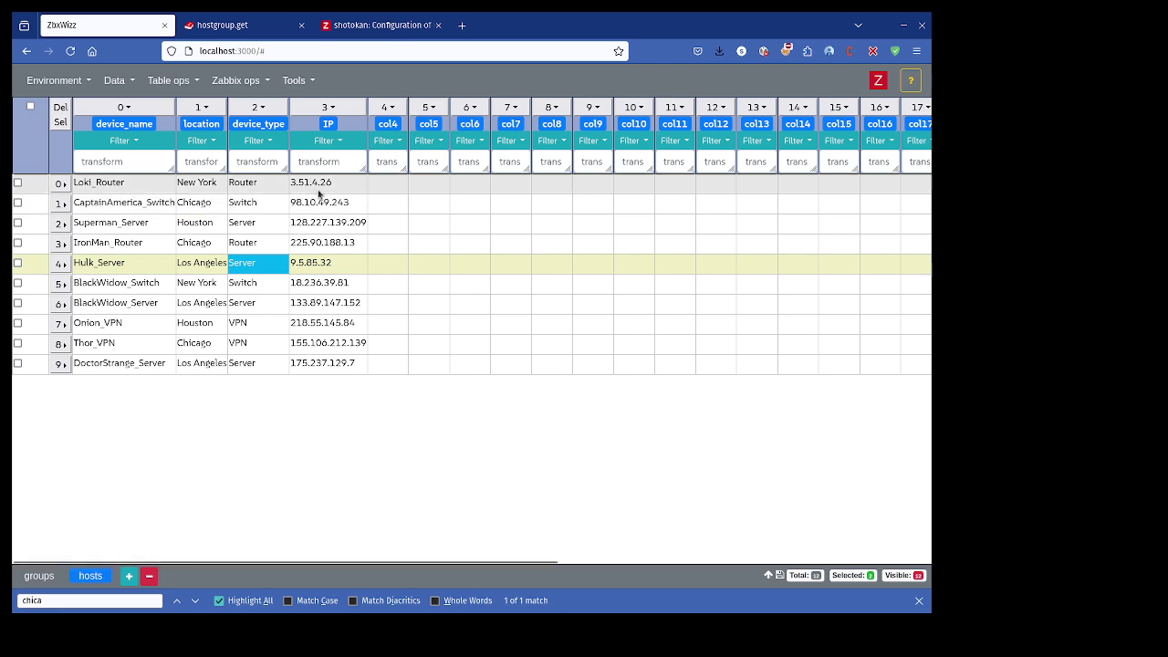
left_click(240, 80)
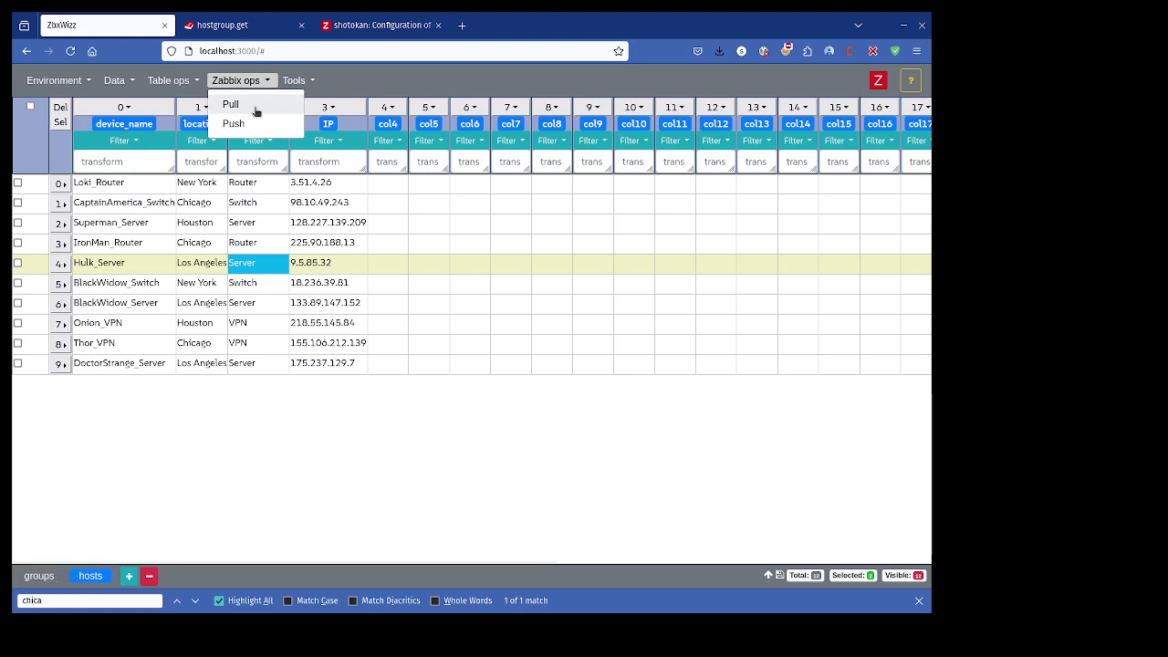
left_click(299, 182)
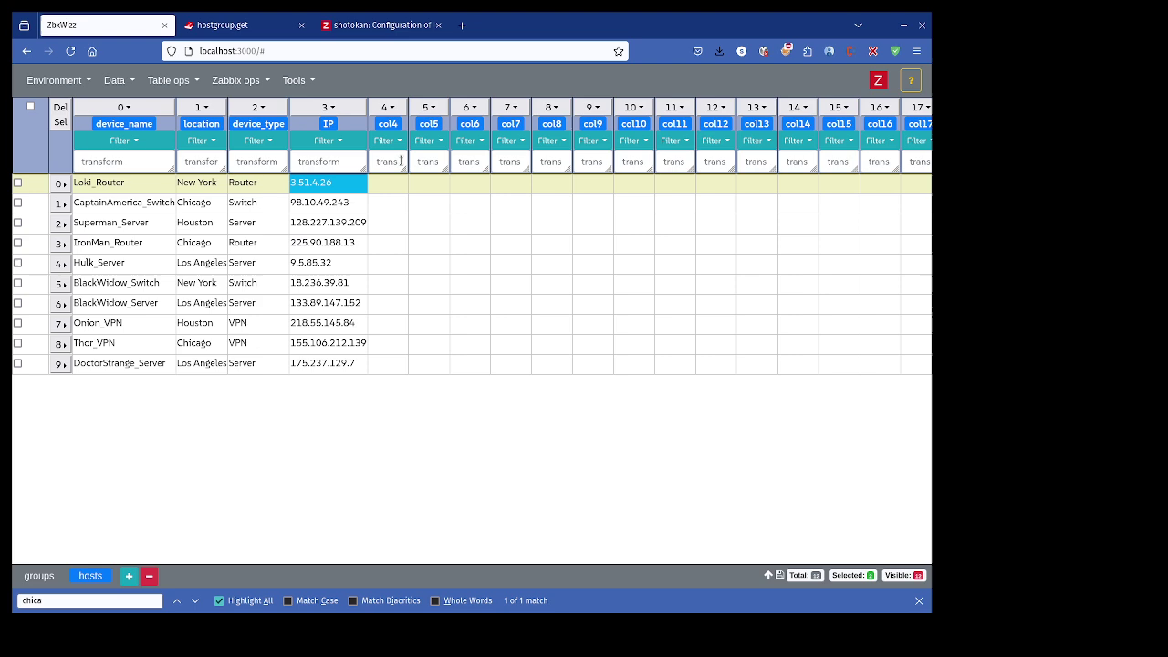
Apply the transform "new thing" to column col4 so every row gets that constant text.
left_click(400, 161)
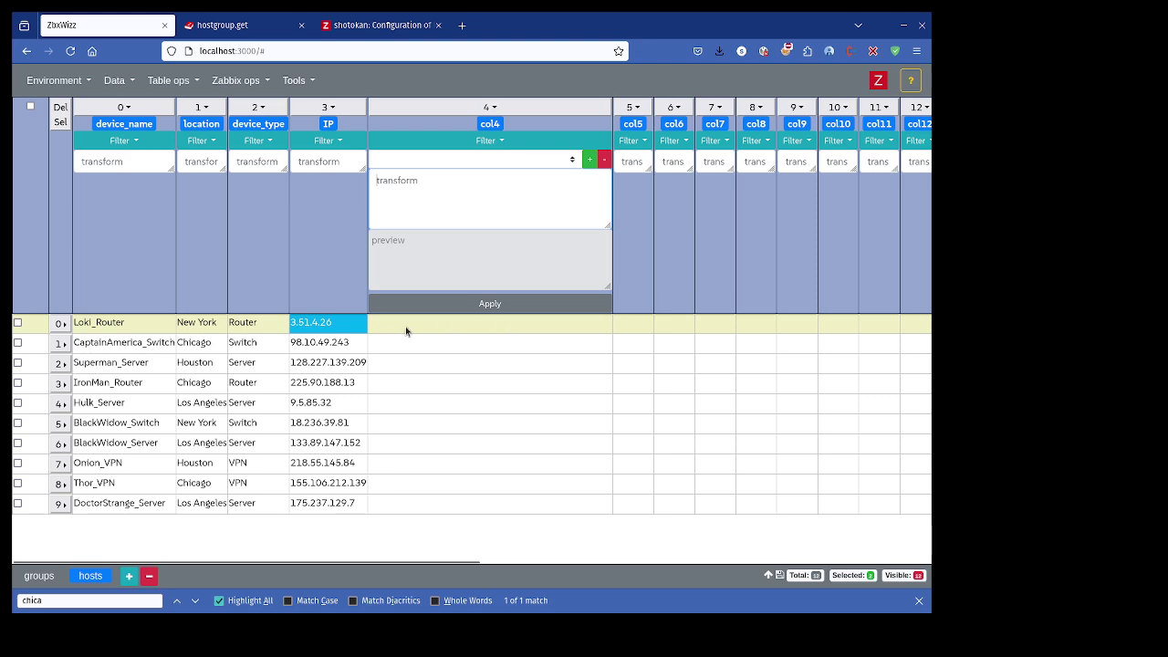
left_click(471, 214)
type("\"new")
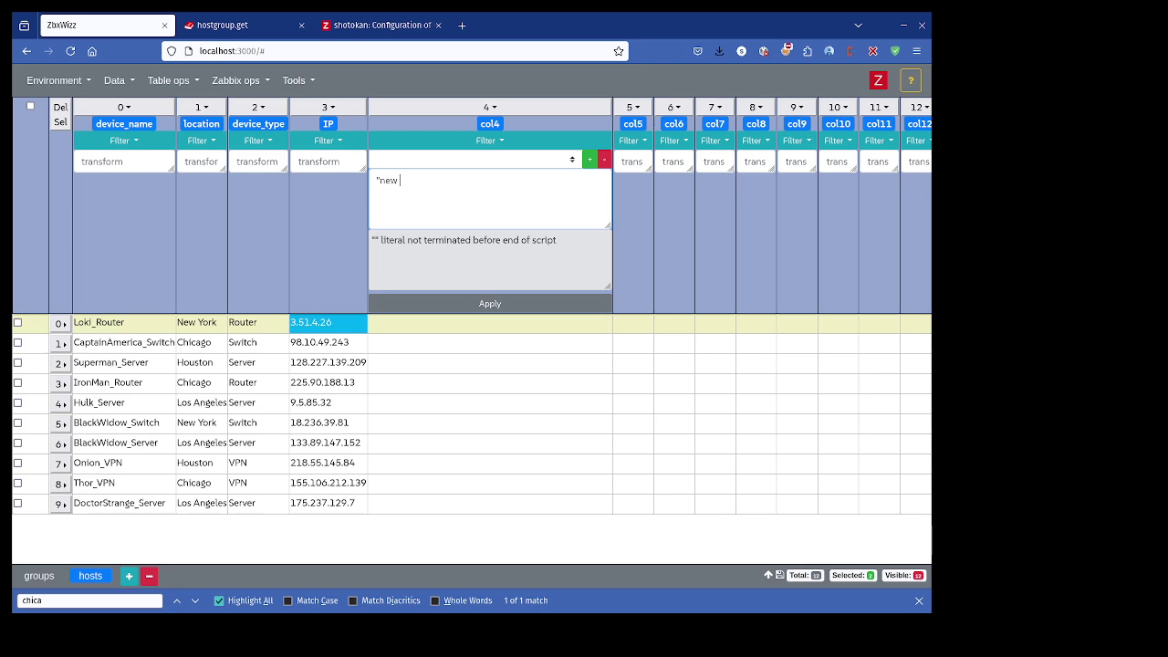
type(" thing\"")
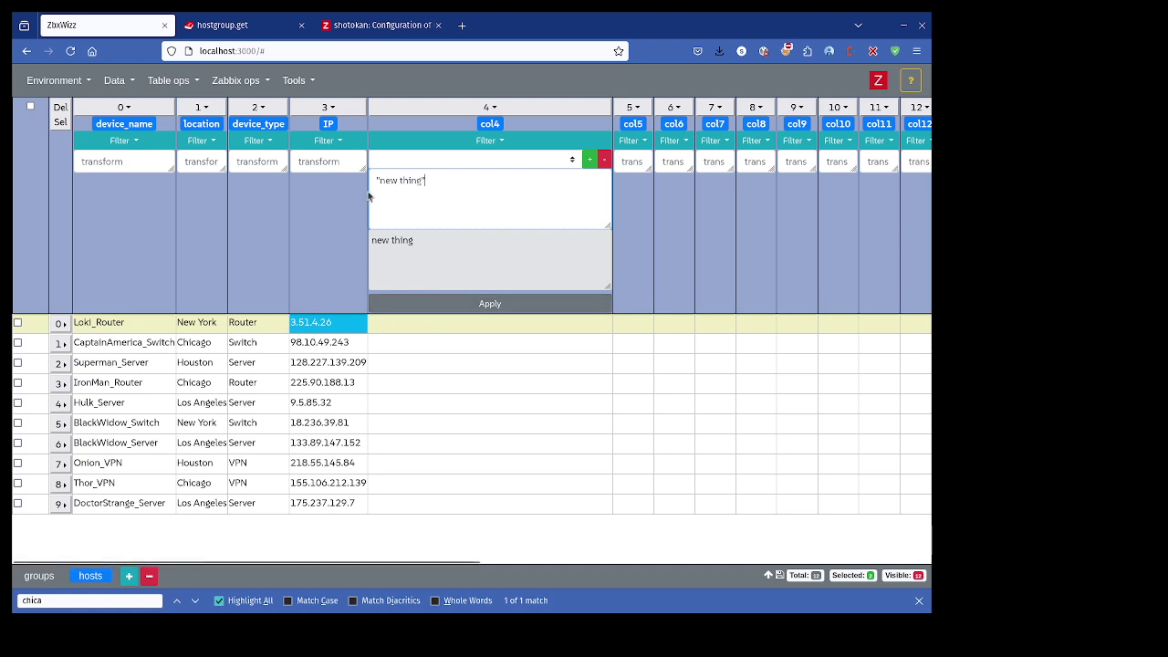
left_click_drag(373, 180, 464, 179)
left_click(508, 303)
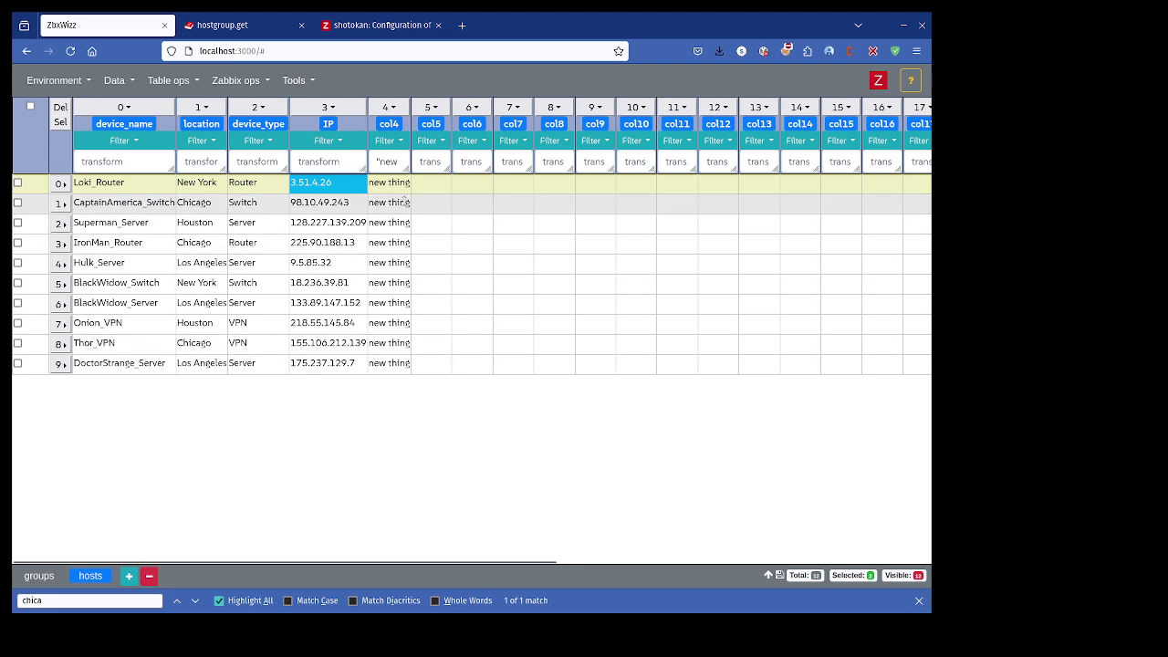
Replace col4's transform with $0+"-"+$1 and apply it to join device name and location in every row.
left_click(385, 163)
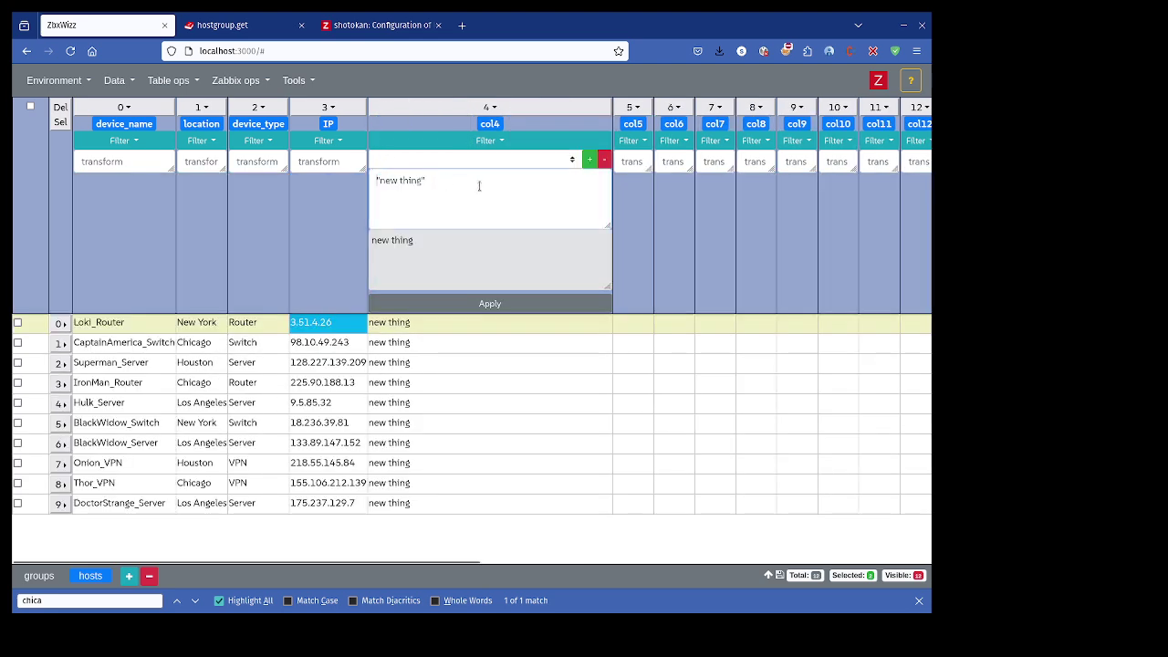
left_click_drag(477, 183, 306, 186)
left_click(415, 184)
left_click_drag(380, 179, 337, 180)
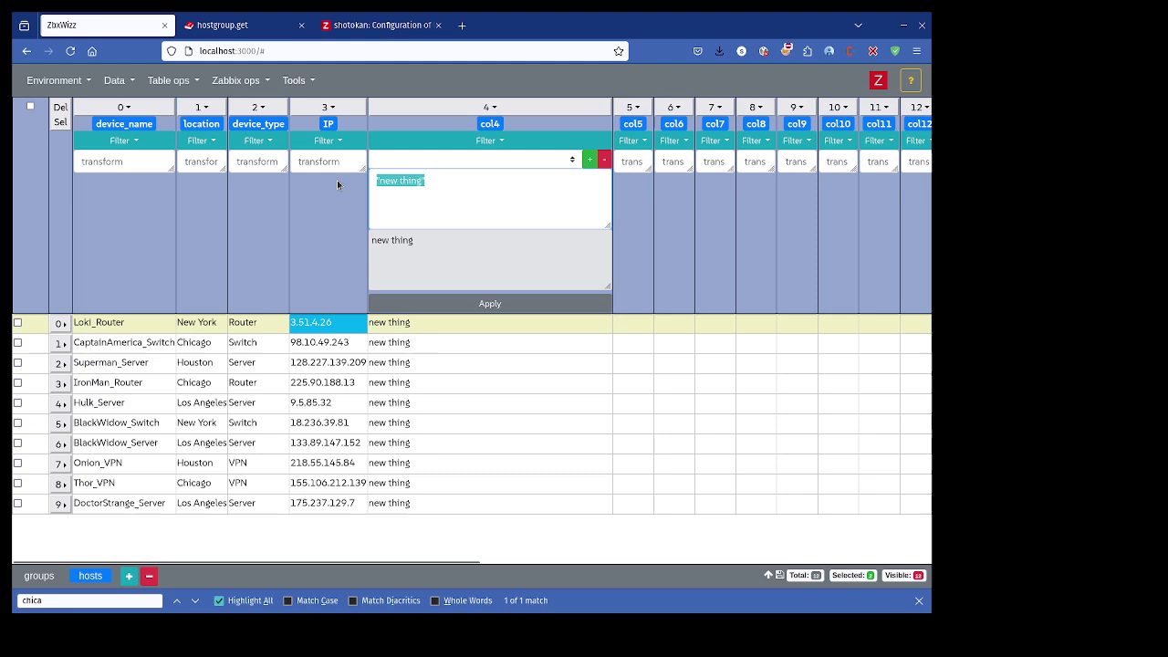
key("BackSpace")
type("$")
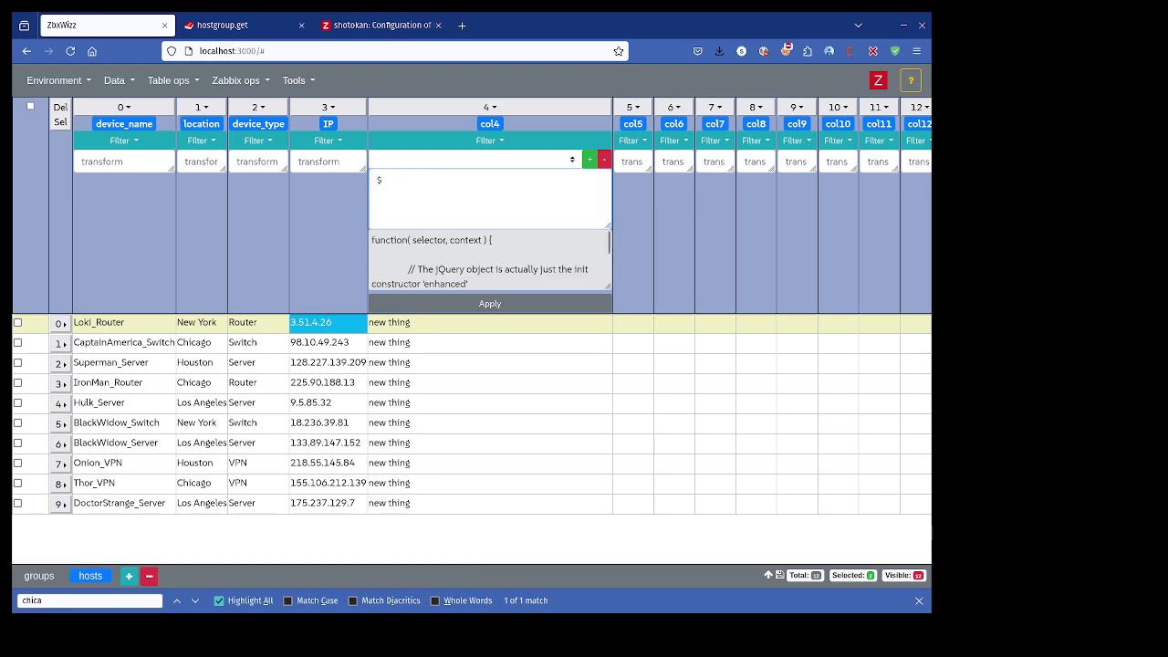
key("BackSpace")
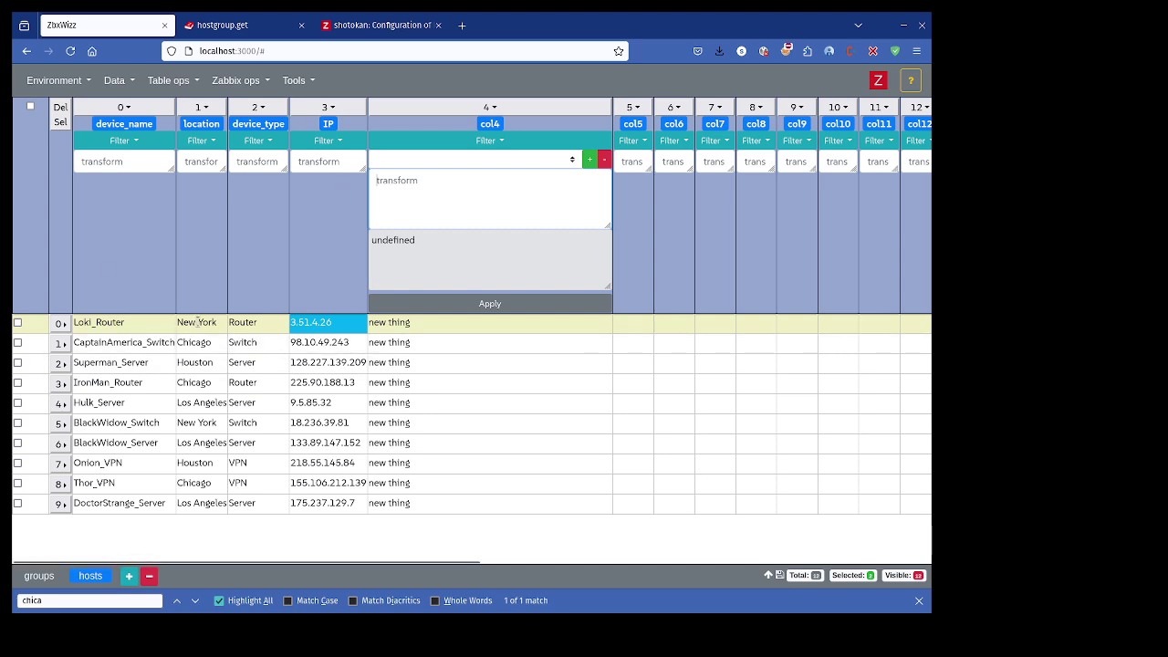
type("$")
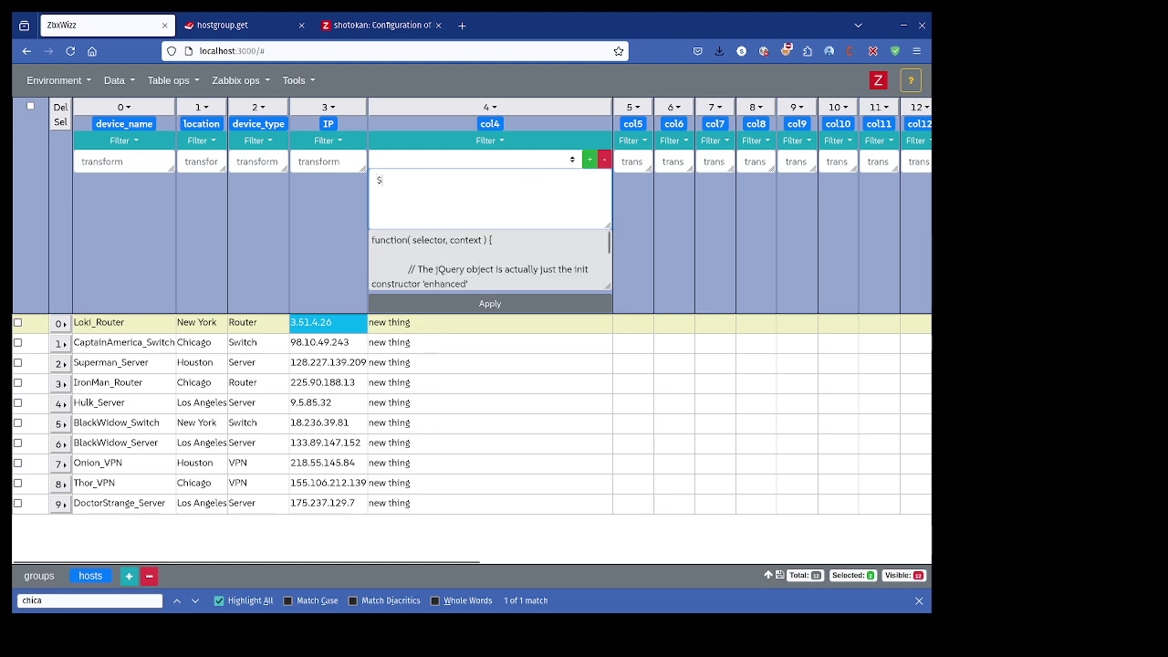
type("0")
type("+'")
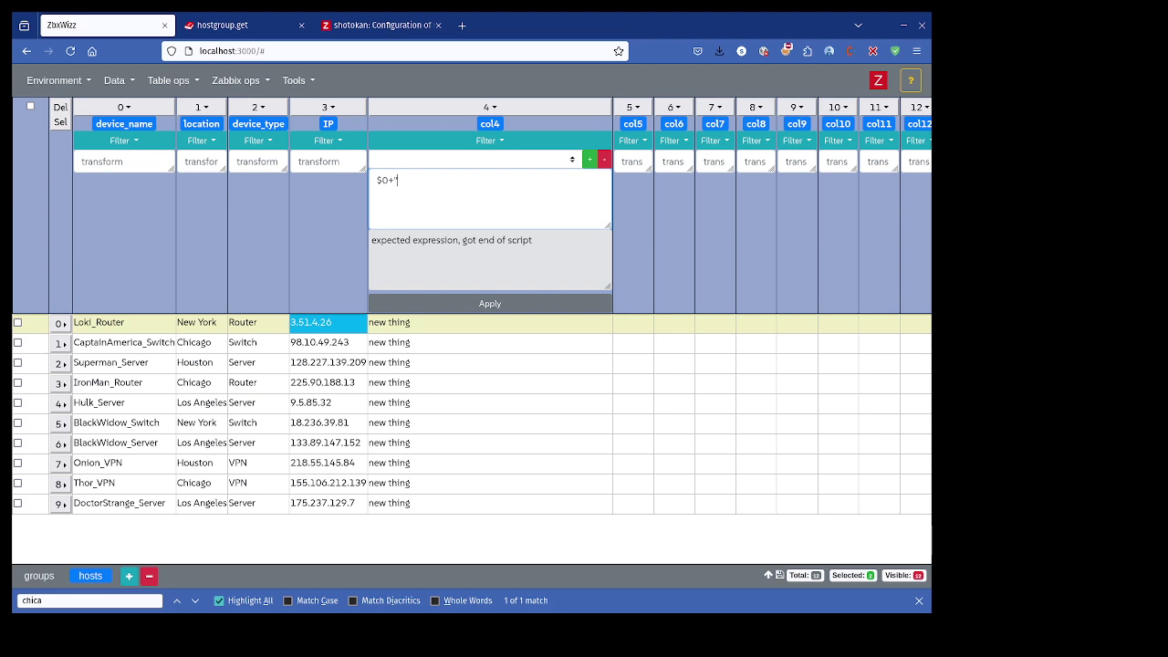
type("-\"$1")
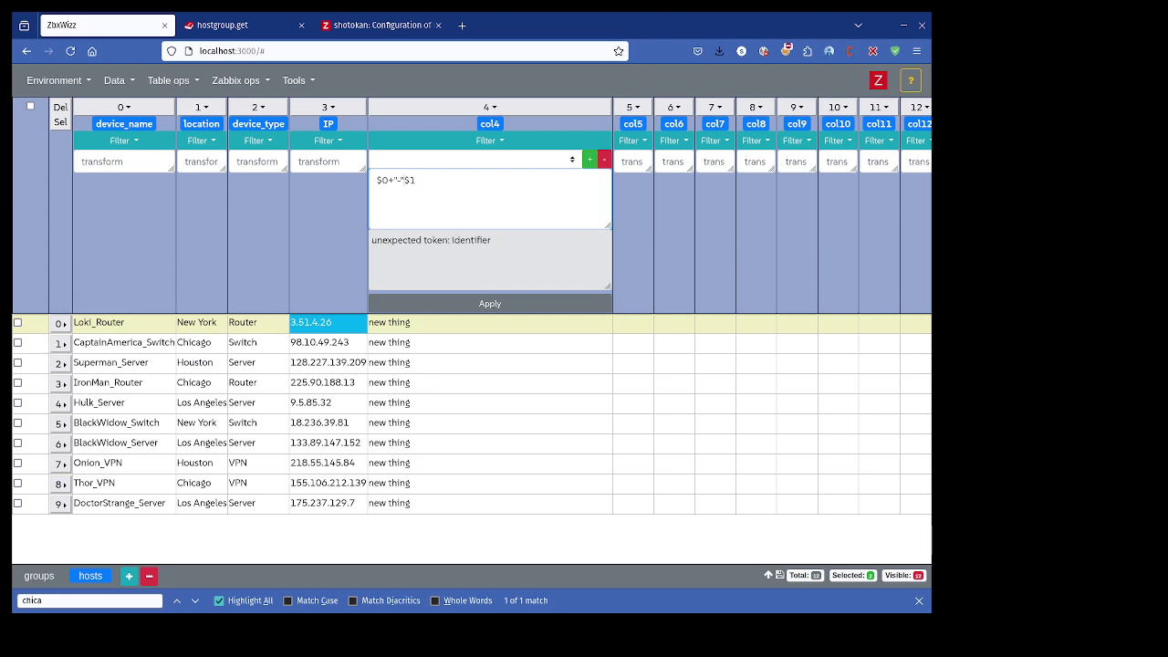
type("+")
left_click(521, 302)
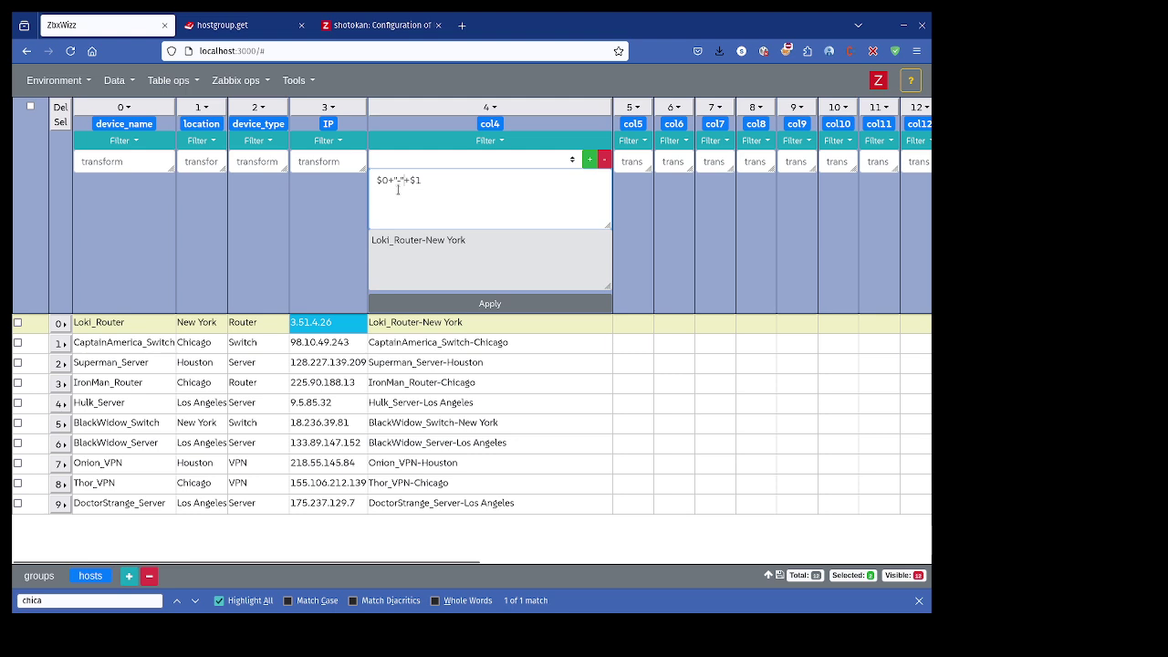
left_click_drag(378, 179, 387, 180)
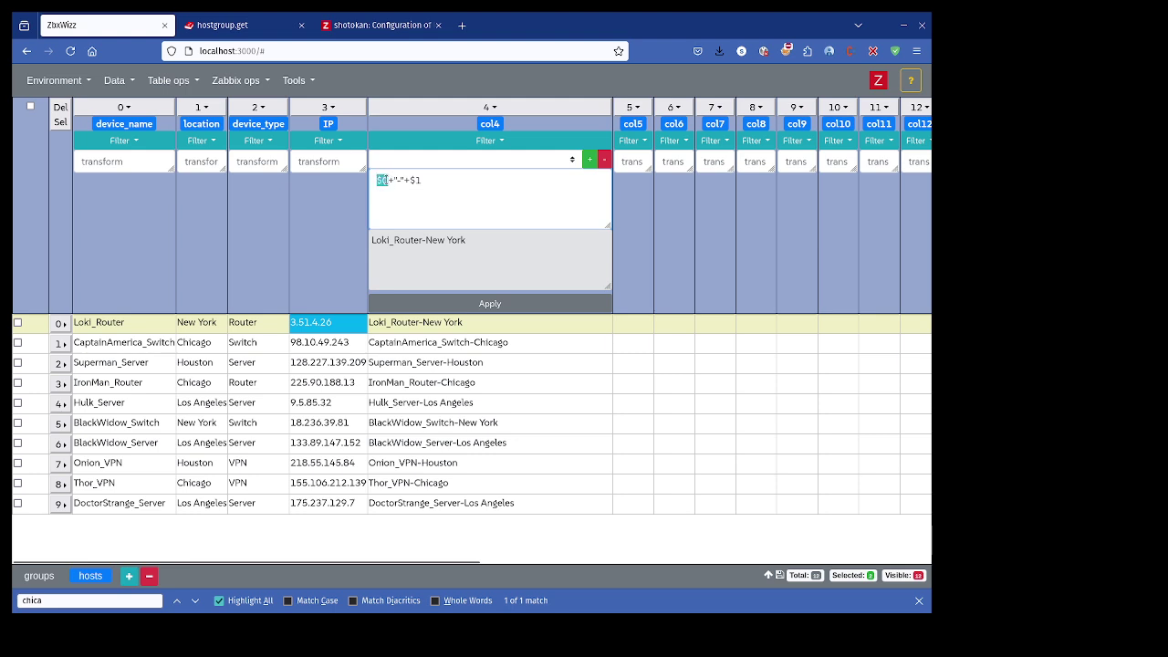
left_click(487, 189)
double_click(384, 180)
double_click(378, 180)
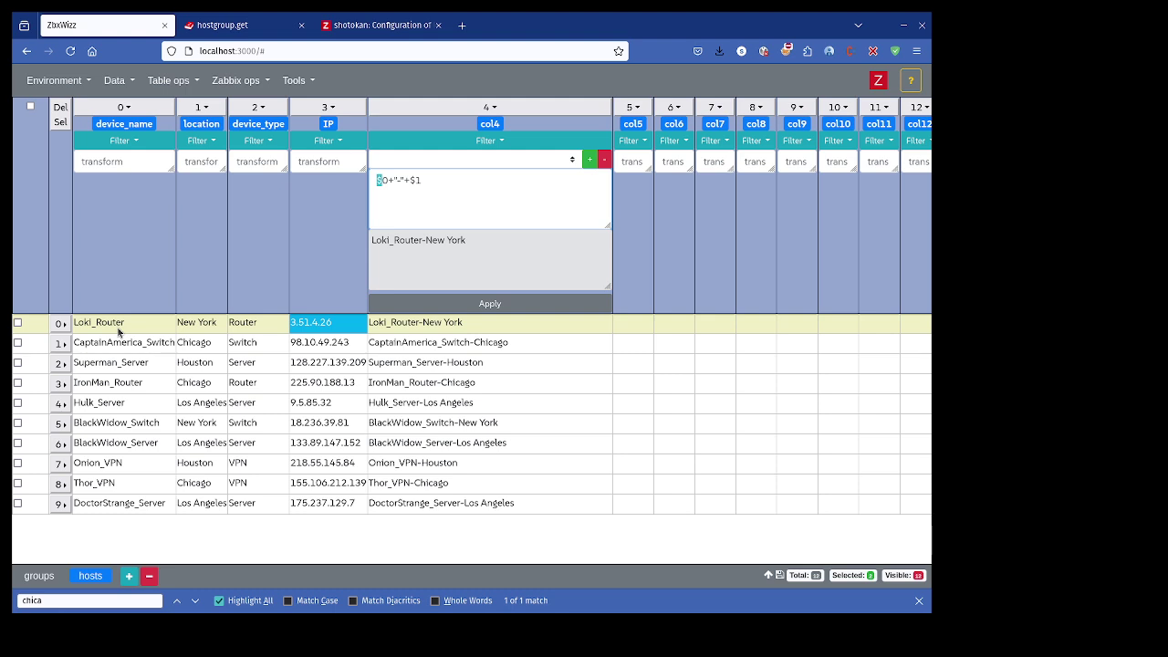
left_click(504, 184)
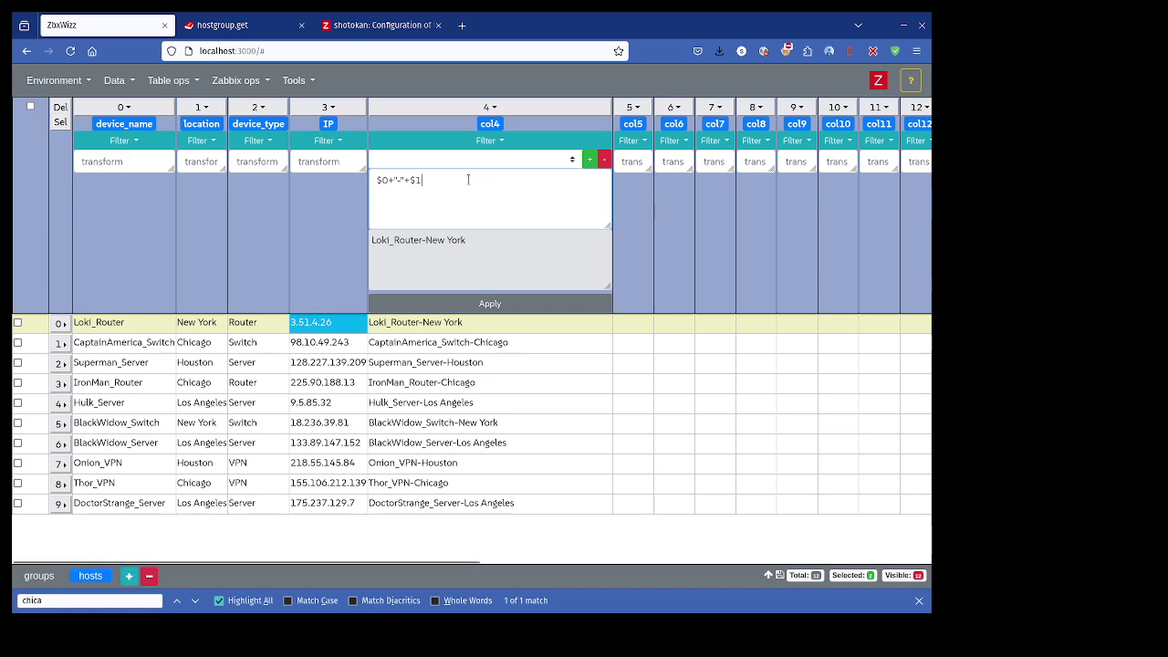
triple_click(470, 179)
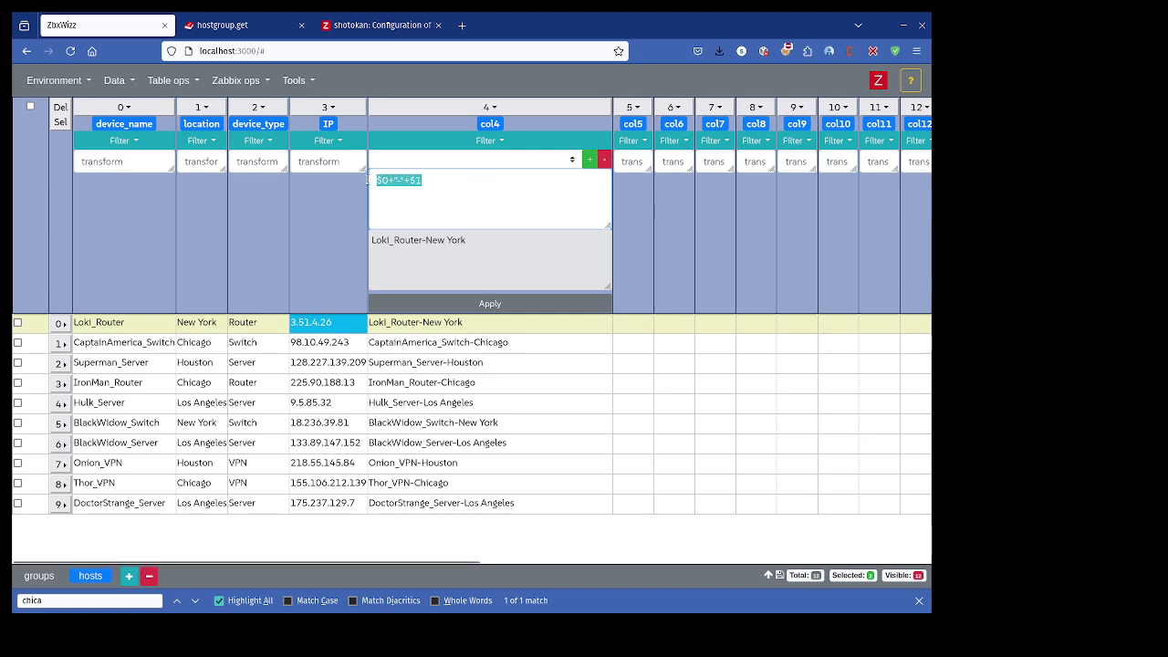
Change col4's transform to $0+"-"+_IP and apply it to join device name and IP address in every row.
left_click(527, 183)
key("BackSpace")
key("BackSpace")
type("_")
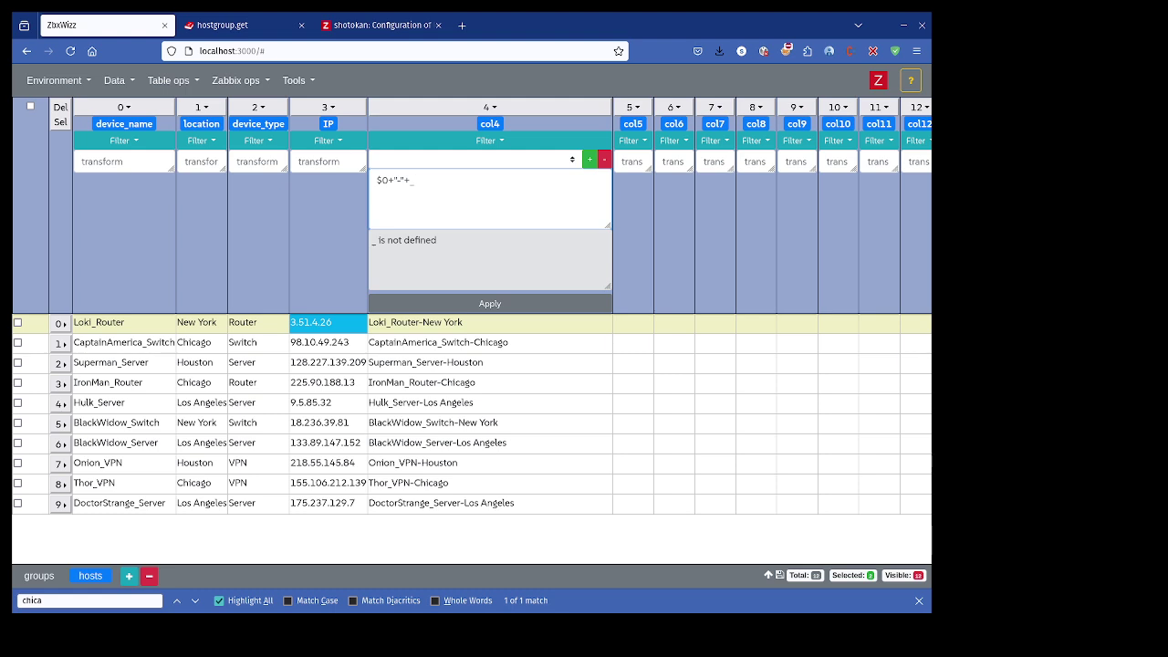
type("IP")
left_click(484, 302)
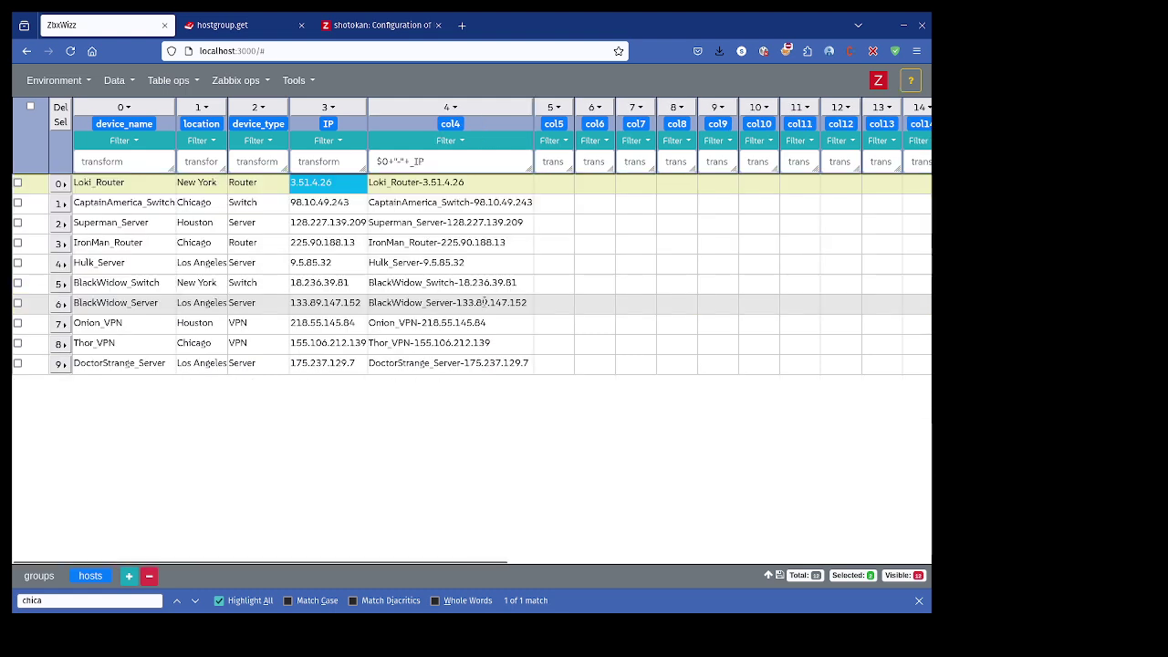
Review col4's transform expression against its preview, and clear the expression.
left_click(396, 173)
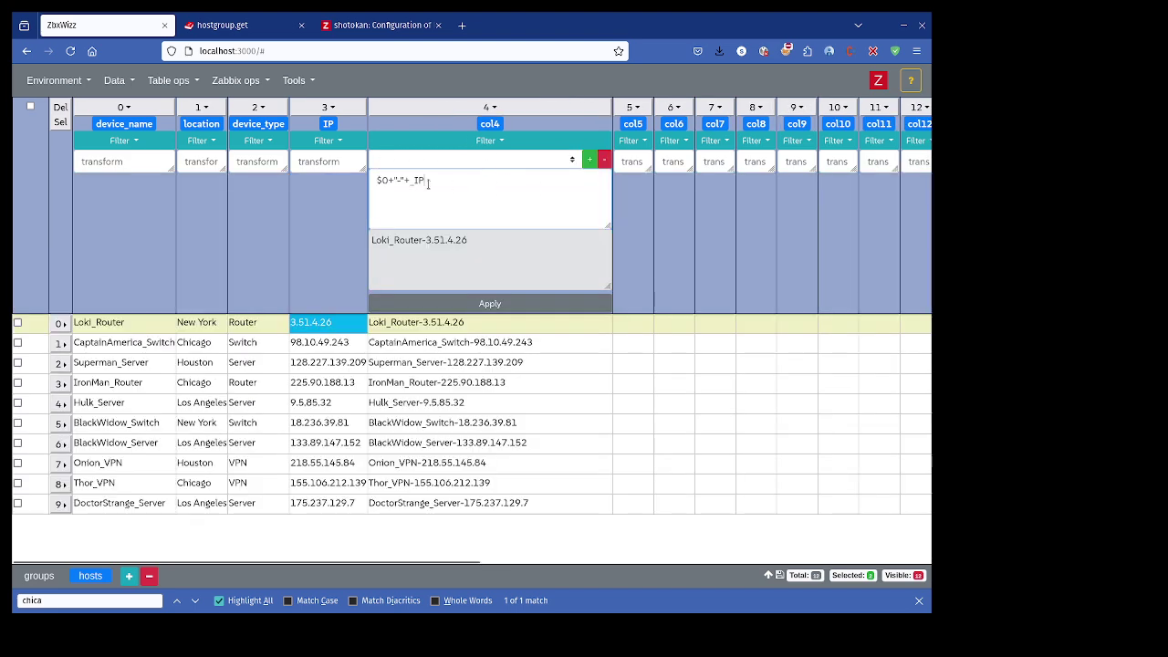
left_click_drag(374, 240, 342, 242)
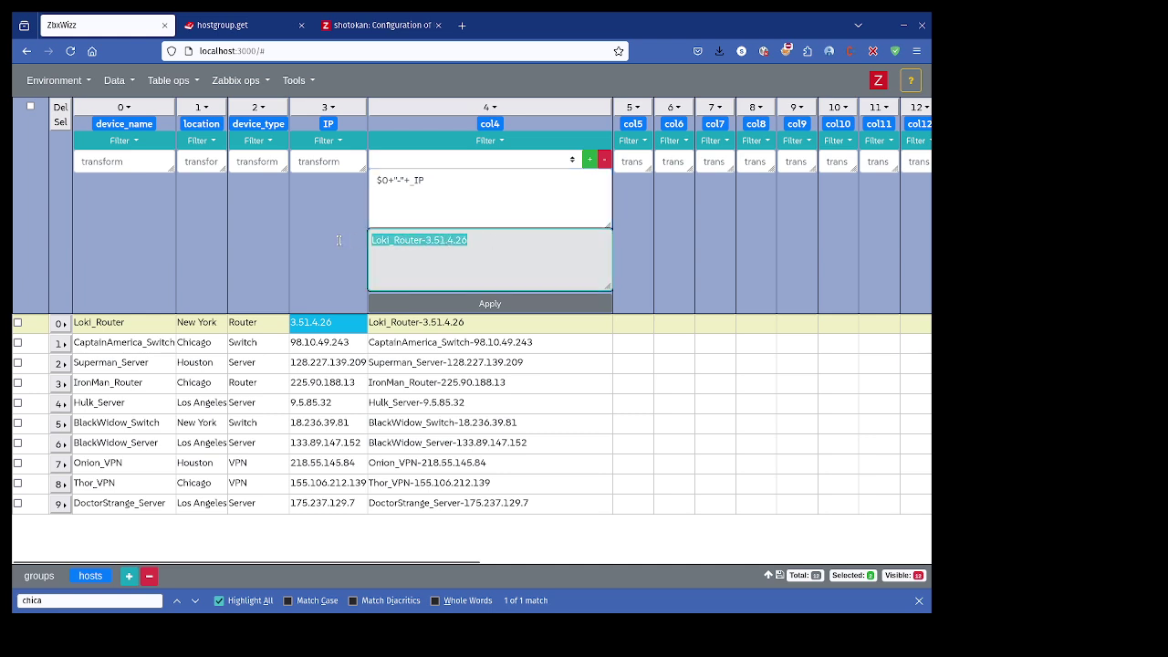
left_click(339, 241)
left_click_drag(495, 240, 373, 235)
left_click_drag(445, 180, 352, 177)
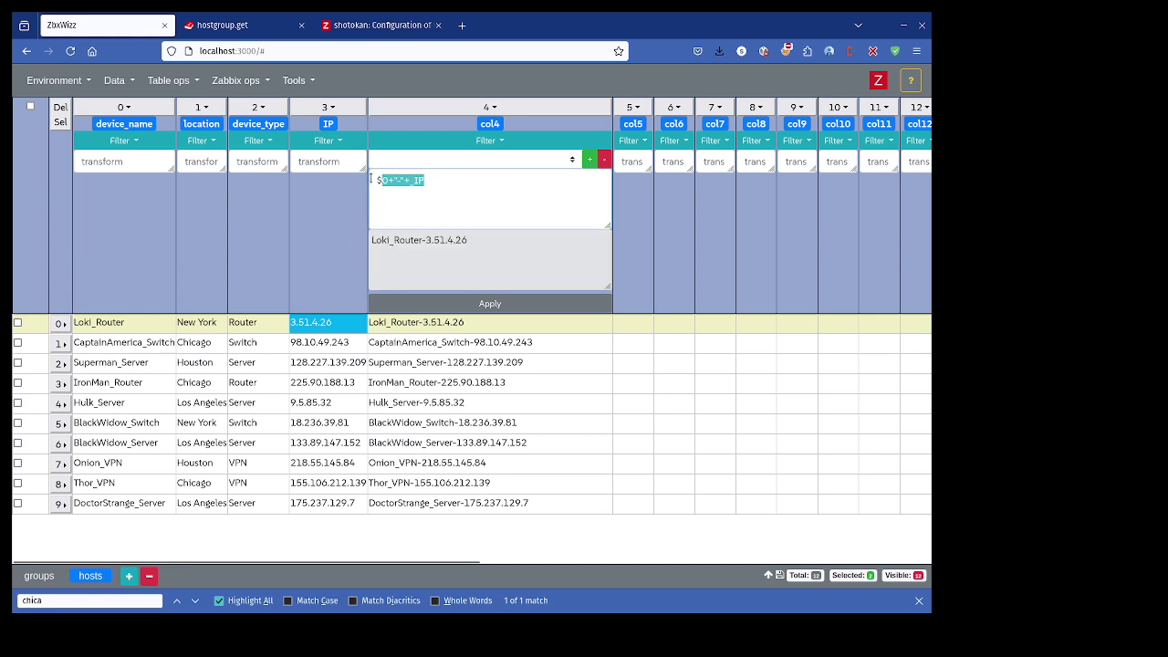
left_click_drag(486, 238, 337, 233)
left_click(519, 243)
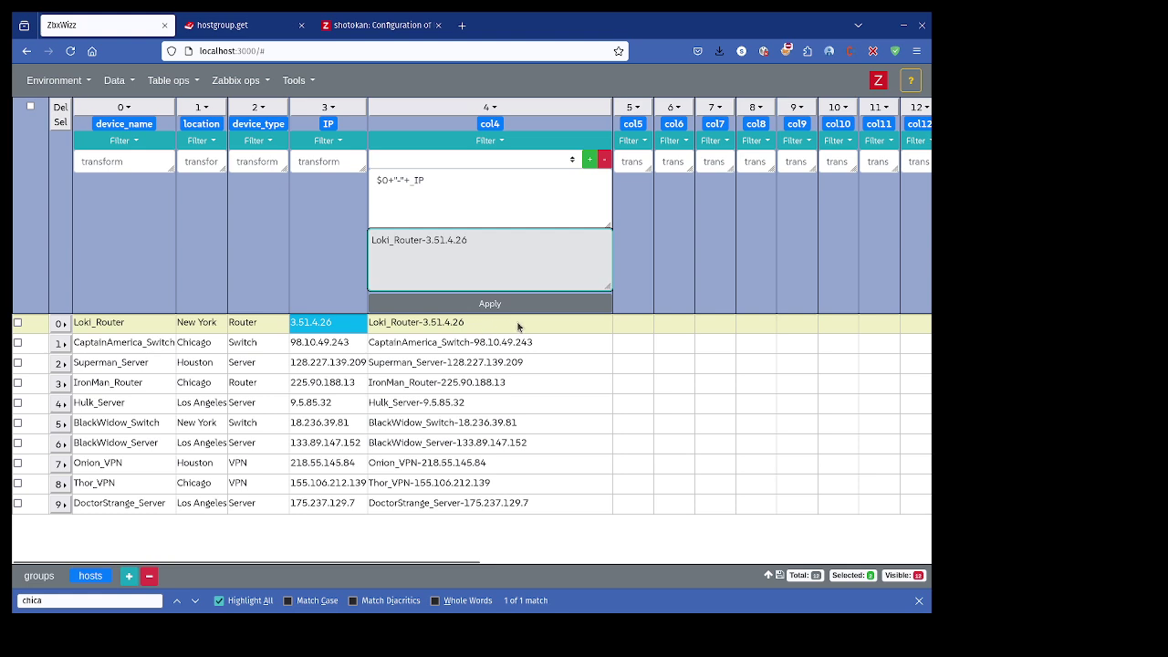
left_click(521, 202)
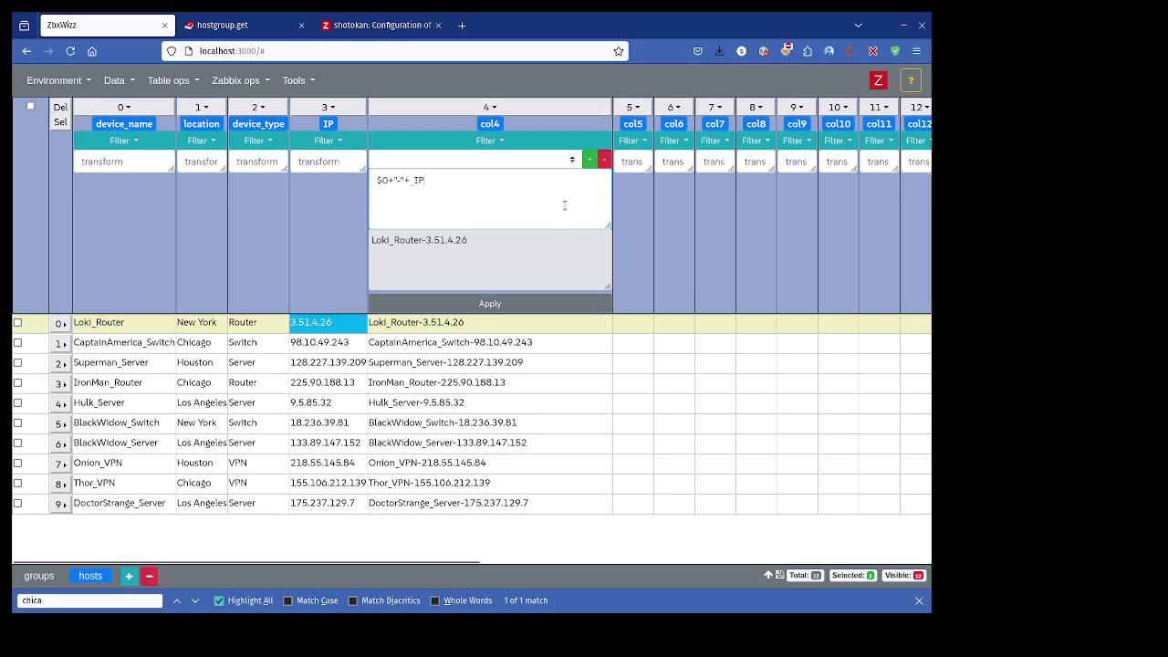
left_click_drag(540, 209, 302, 186)
key("BackSpace")
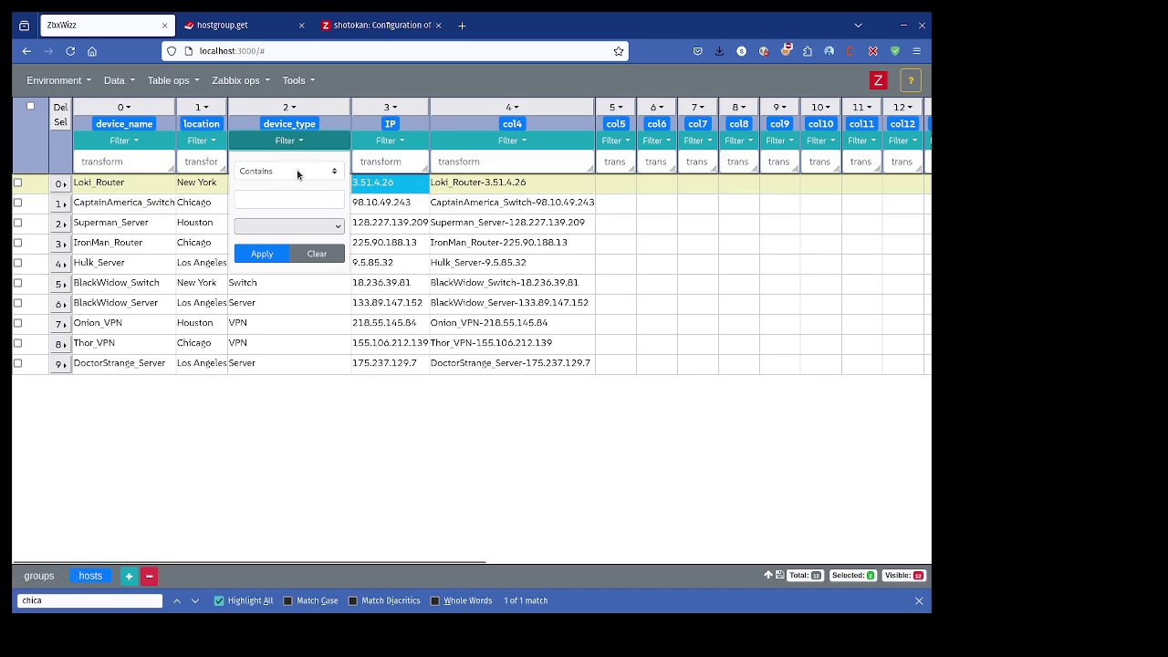
Filter device_type to Router and apply the transform "asdasd" to col5 for the filtered rows.
left_click(321, 229)
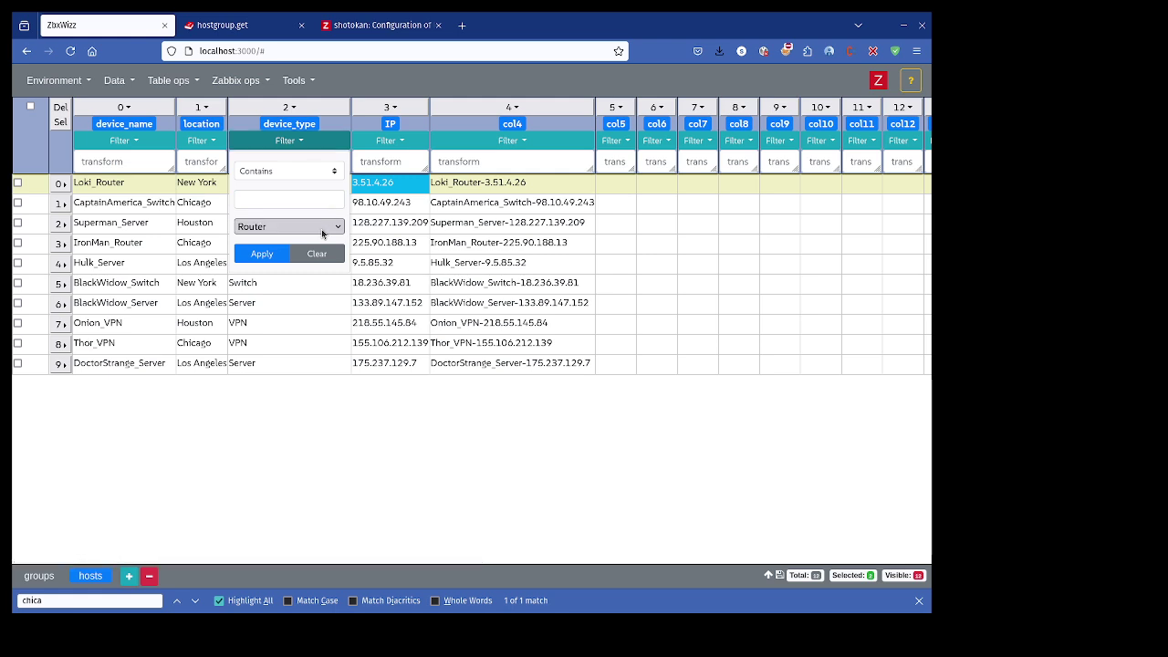
left_click(282, 247)
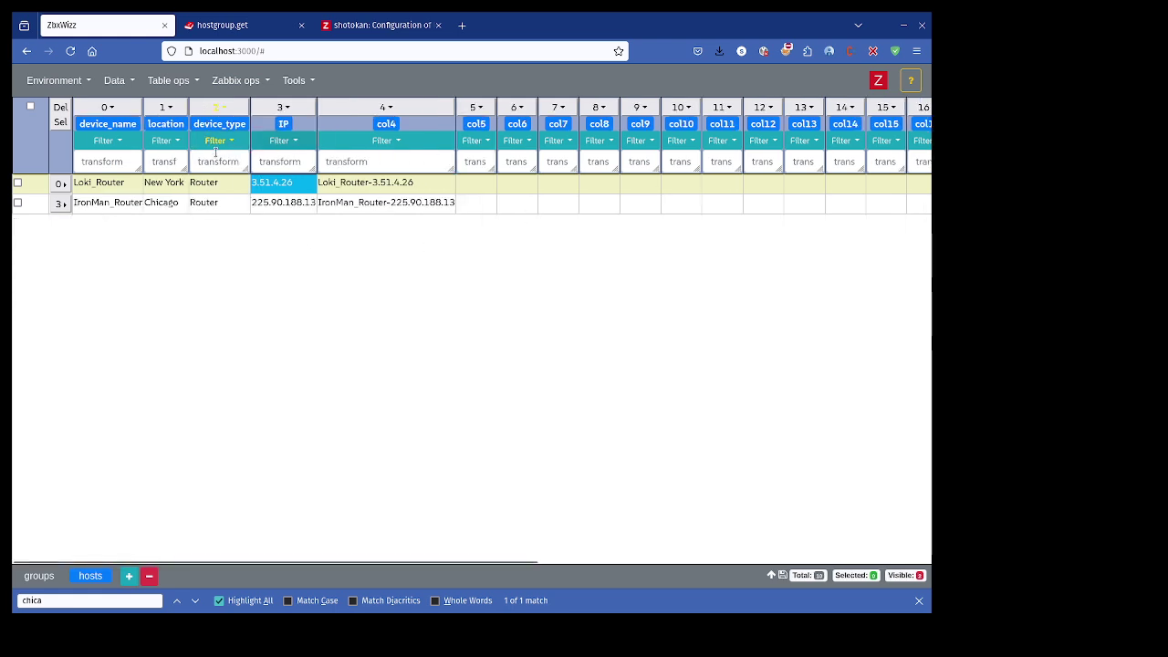
left_click(383, 167)
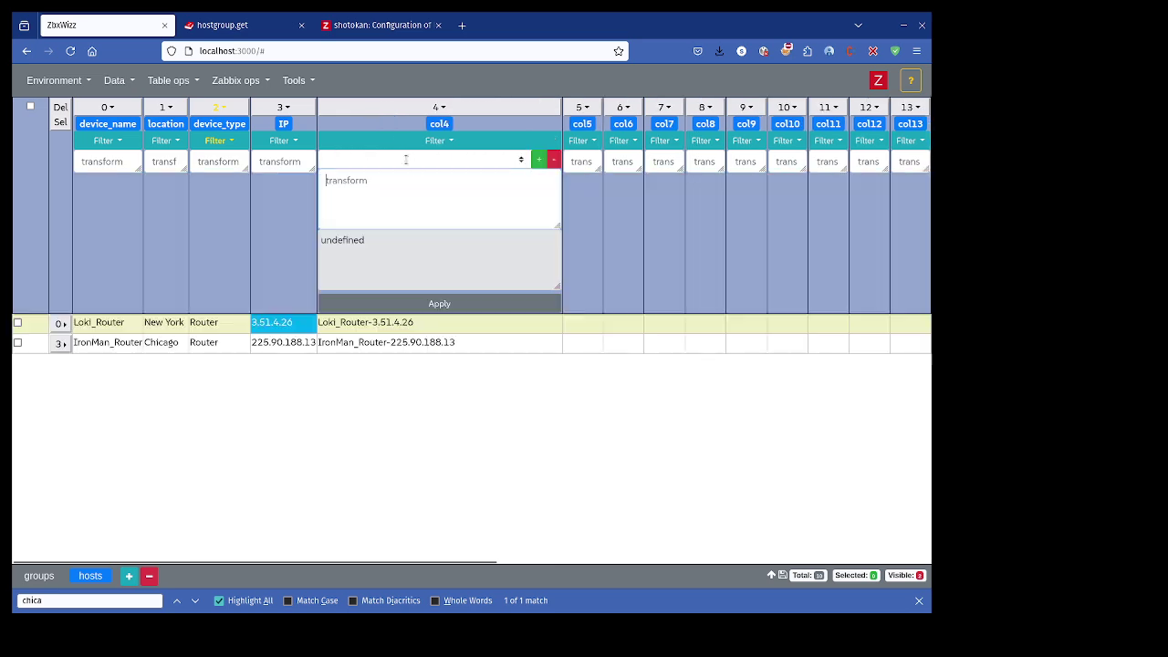
left_click(582, 162)
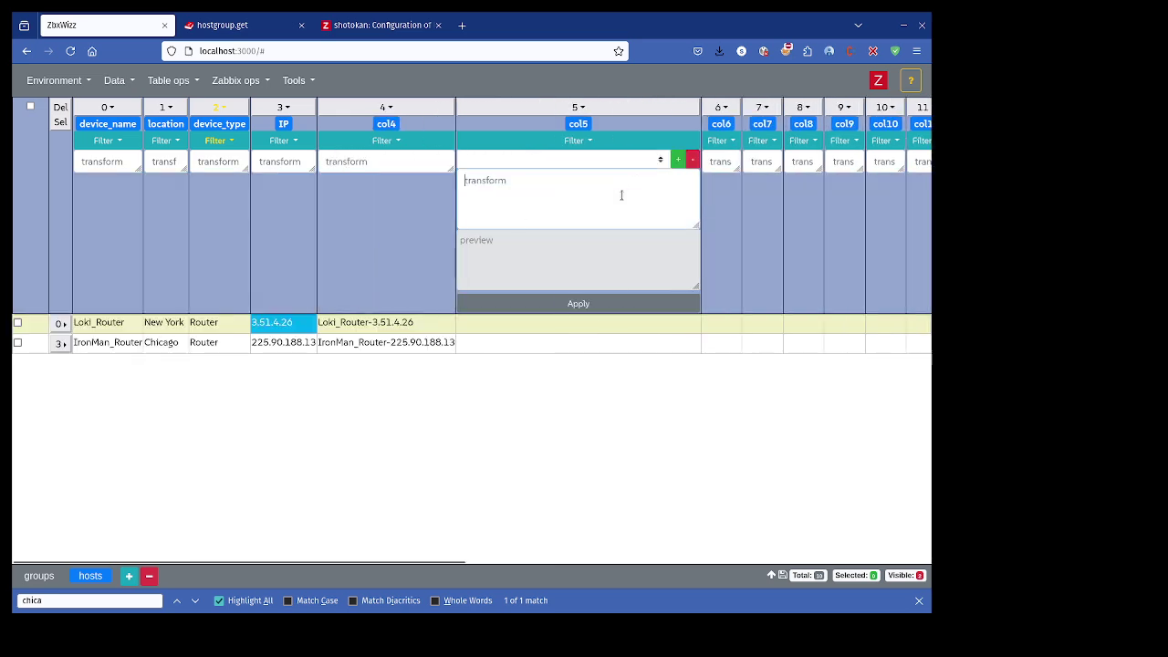
type("\"asdasd")
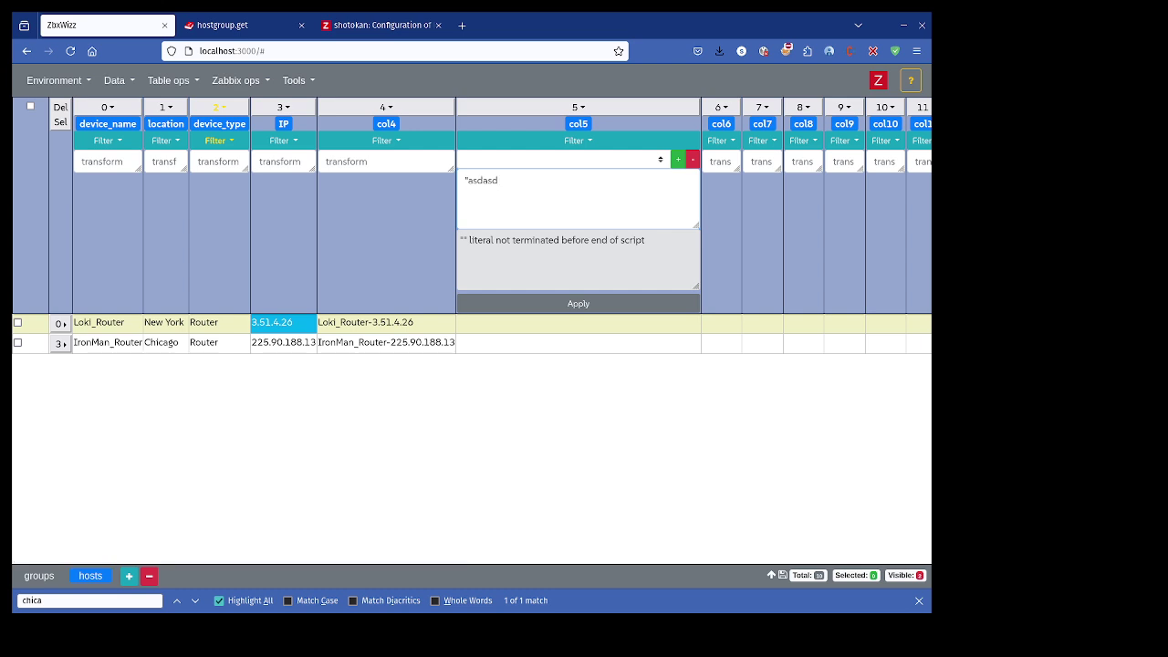
type("\"")
left_click(583, 306)
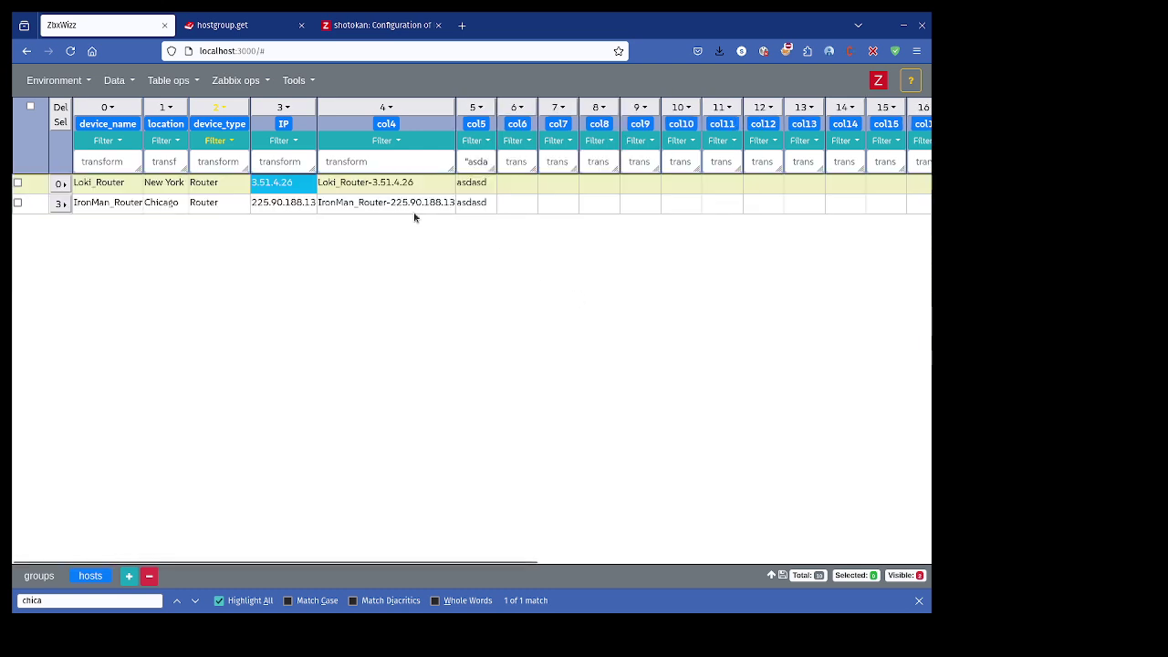
Clear the device_type filter and erase the asdasd text from col5 in the IronMan_Router and Loki_Router rows.
left_click(226, 143)
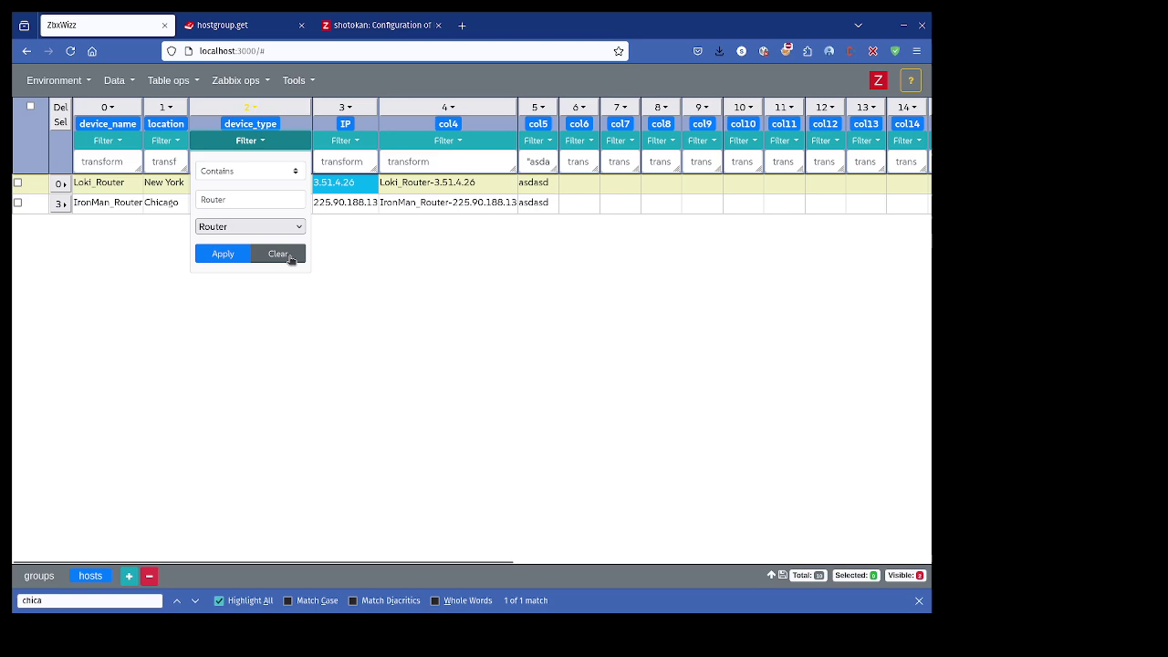
left_click(277, 254)
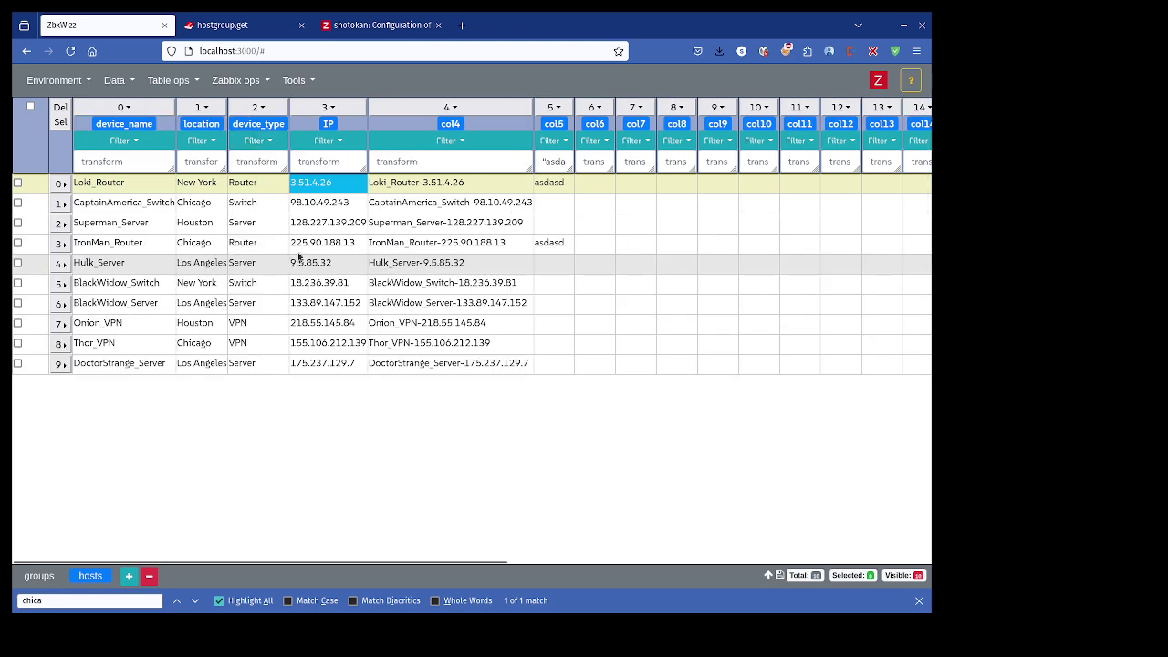
left_click(572, 244)
key("ctrl+a")
key("BackSpace")
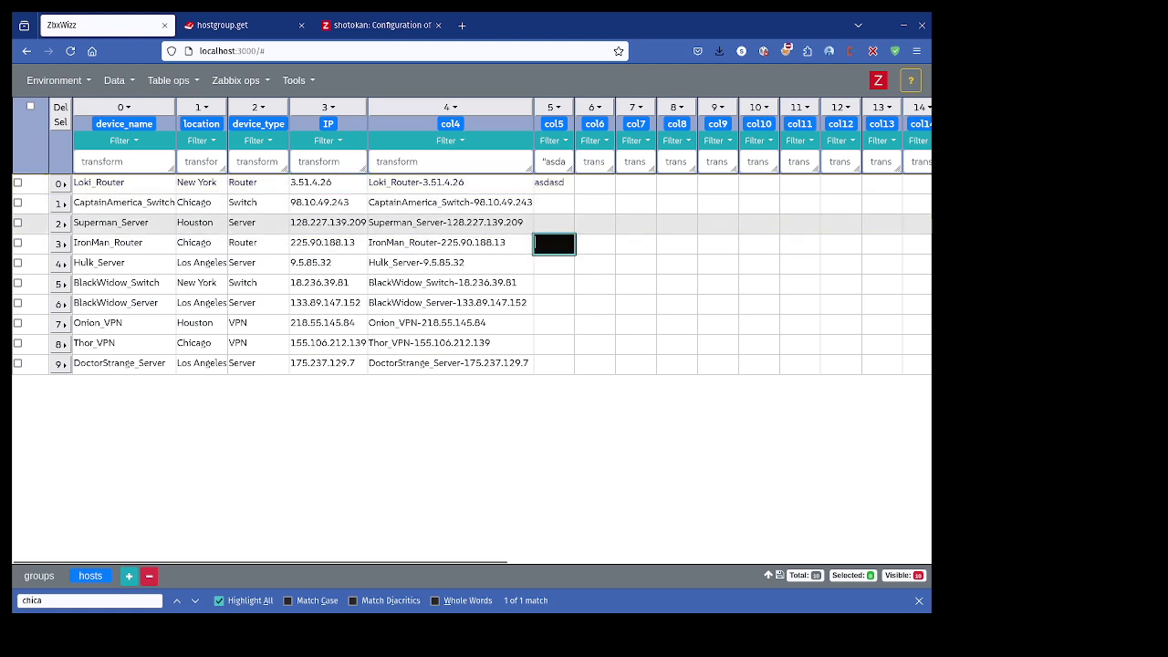
left_click(565, 182)
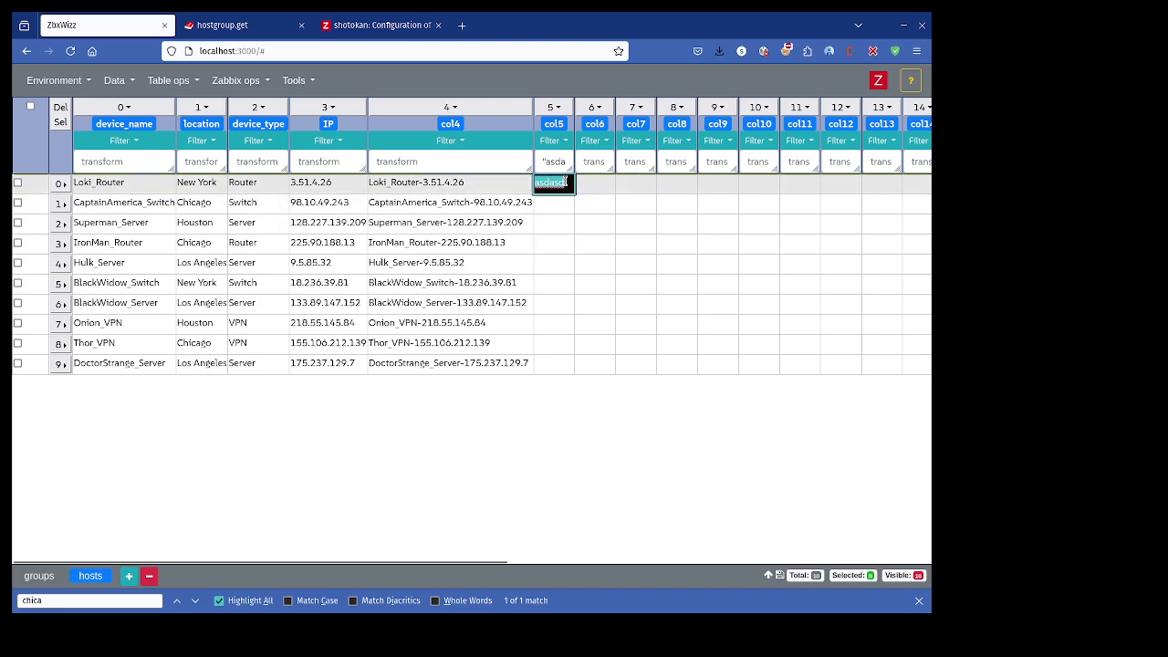
left_click(569, 183)
key("ctrl+a")
key("BackSpace")
left_click(588, 188)
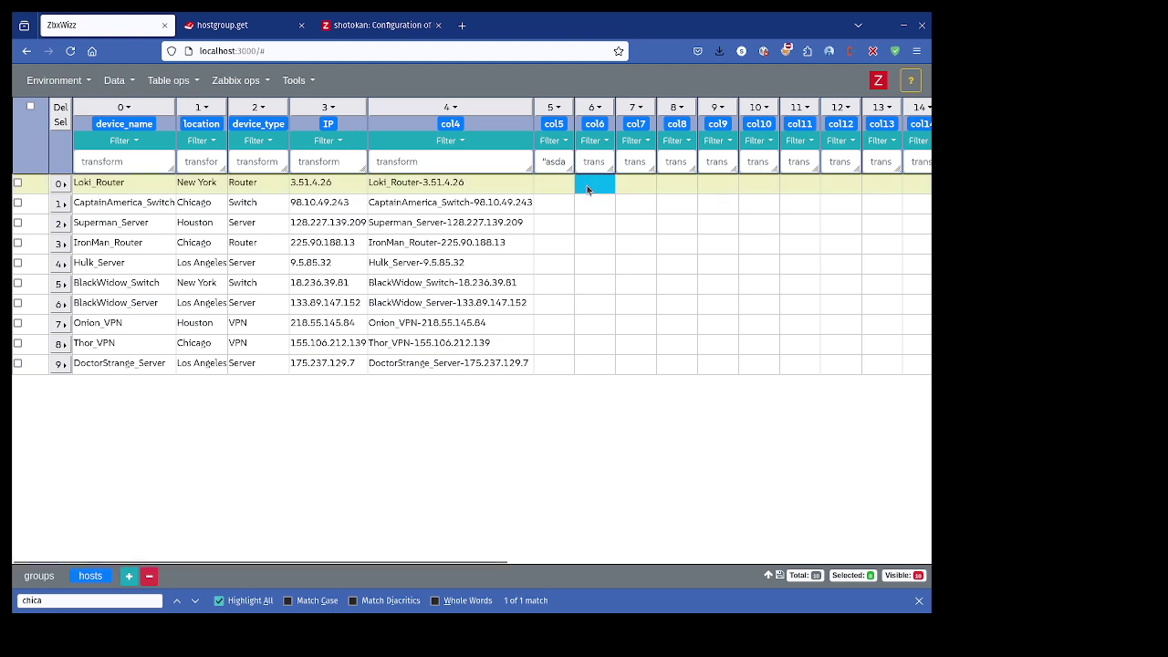
Enter asdasds directly in the Loki_Router row's col5 cell and delete it again.
left_click(551, 185)
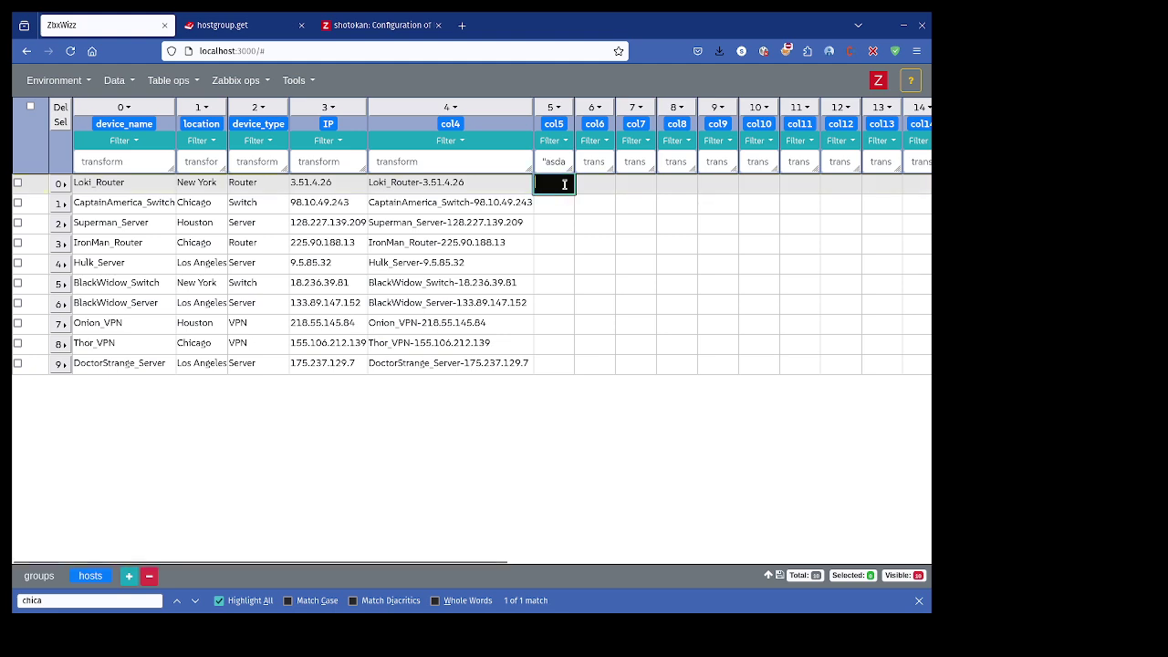
type("asdasds")
double_click(550, 185)
key("BackSpace")
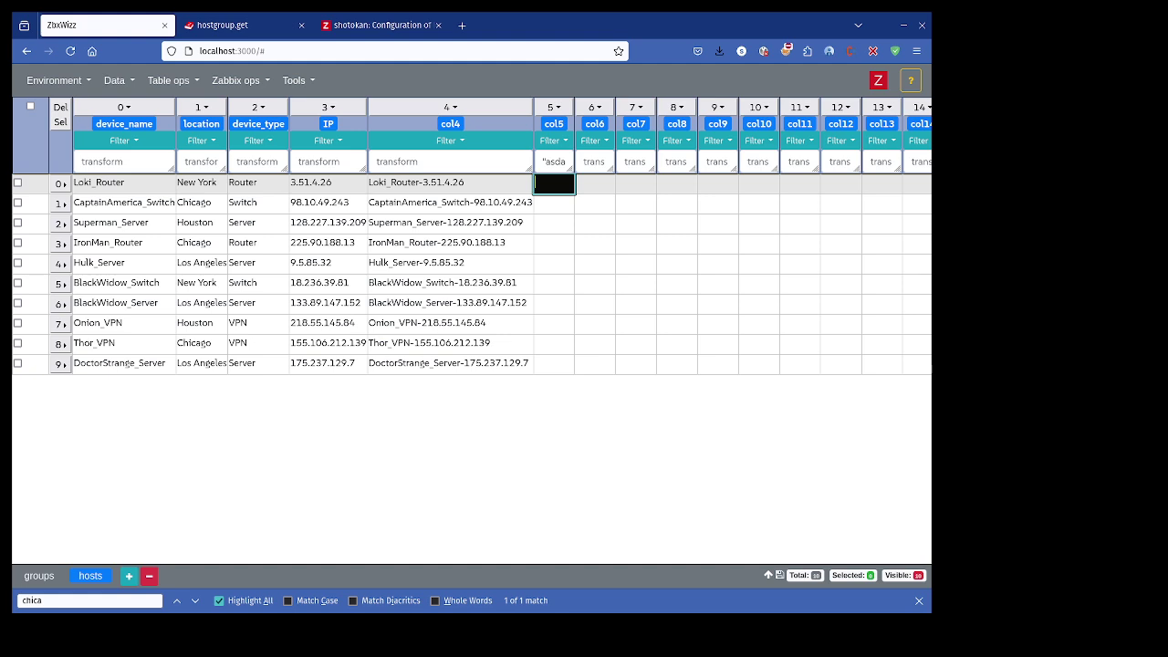
key("Return")
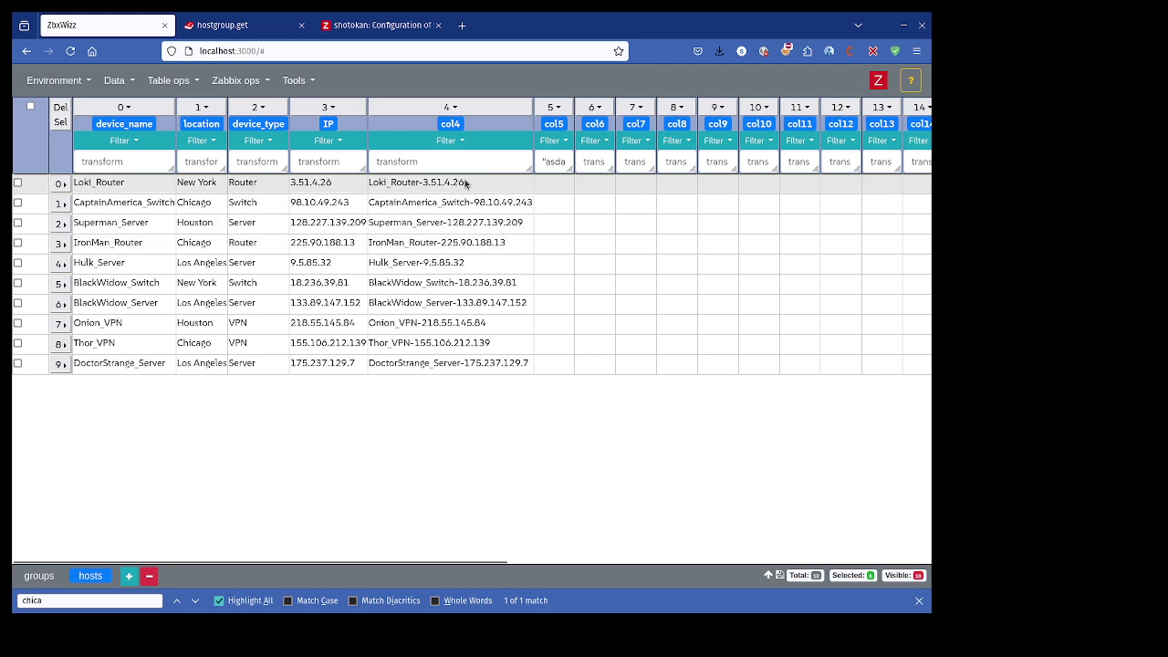
Clear the "asdasd" expression from col5's transform.
left_click(572, 161)
left_click_drag(622, 182, 450, 188)
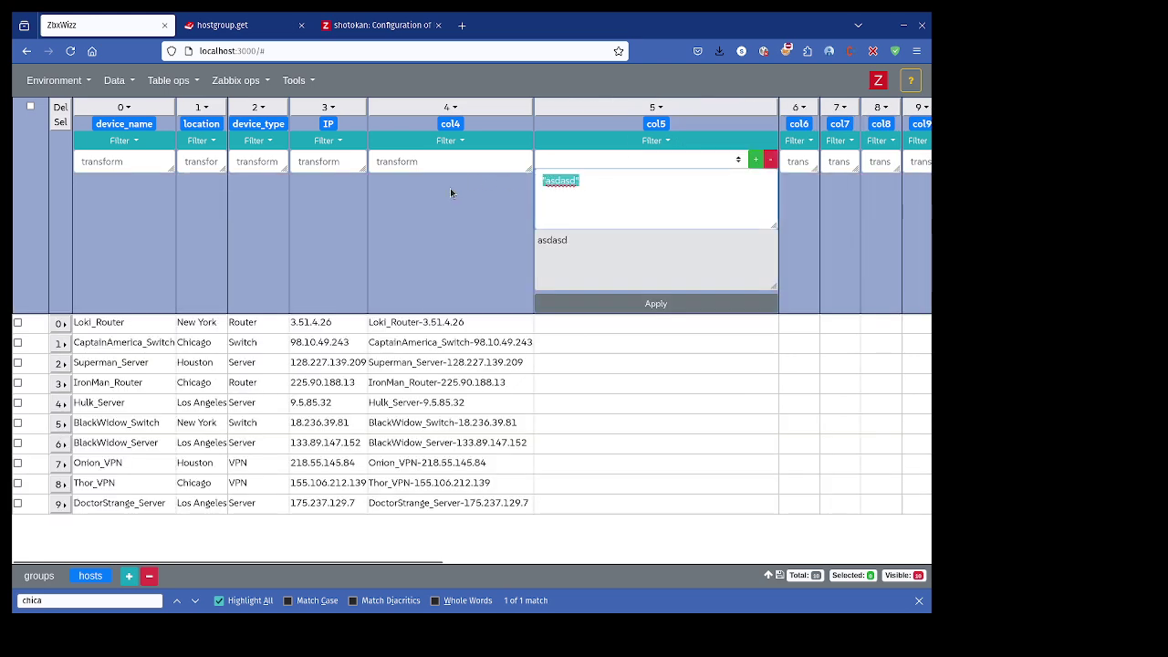
key("BackSpace")
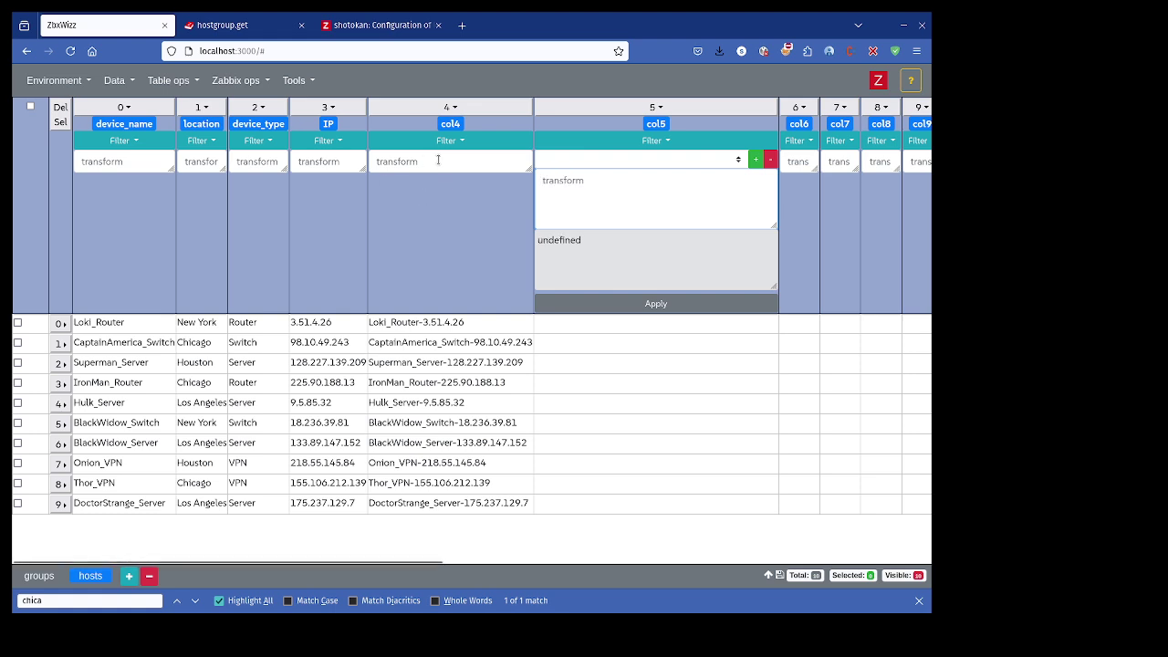
Apply the transform "PREFIX_"+self to col4 to prepend PREFIX_ to every row's existing value.
left_click(438, 160)
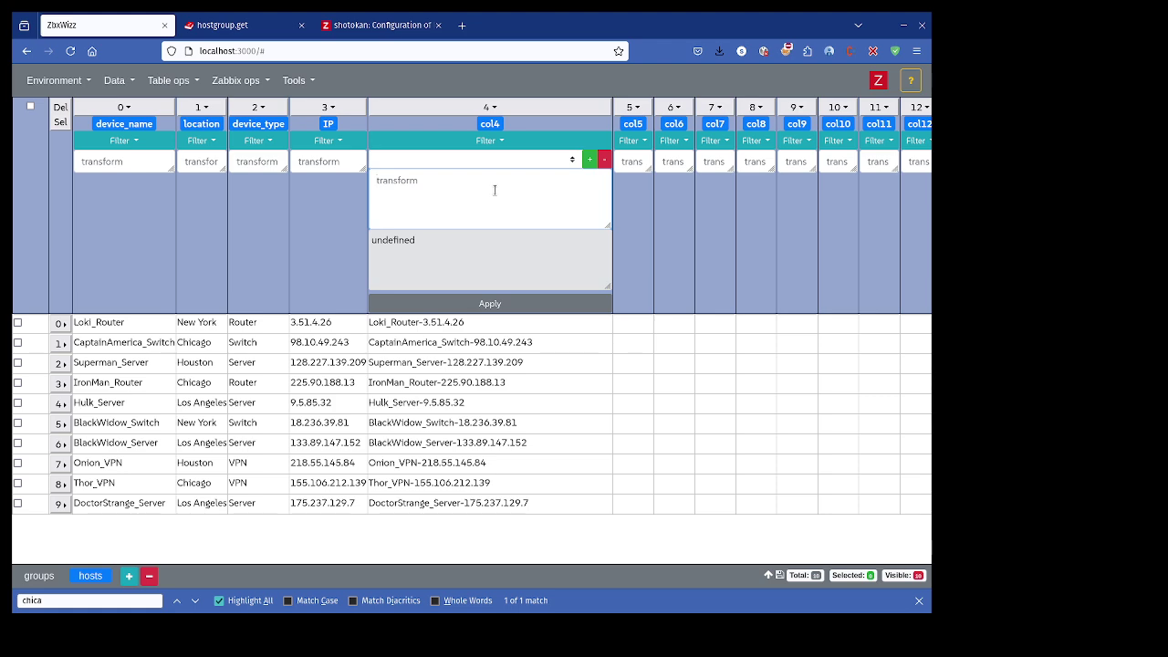
type("self")
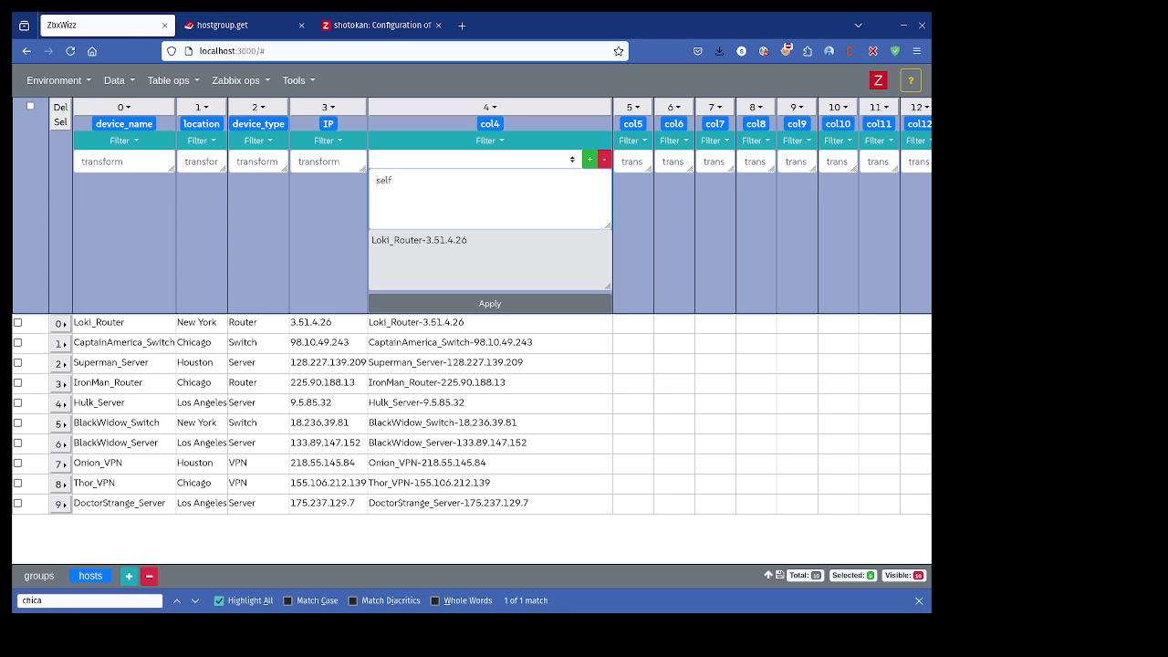
type("fdfd")
key("BackSpace")
key("BackSpace")
key("BackSpace")
key("BackSpace")
type("\"PREFIX")
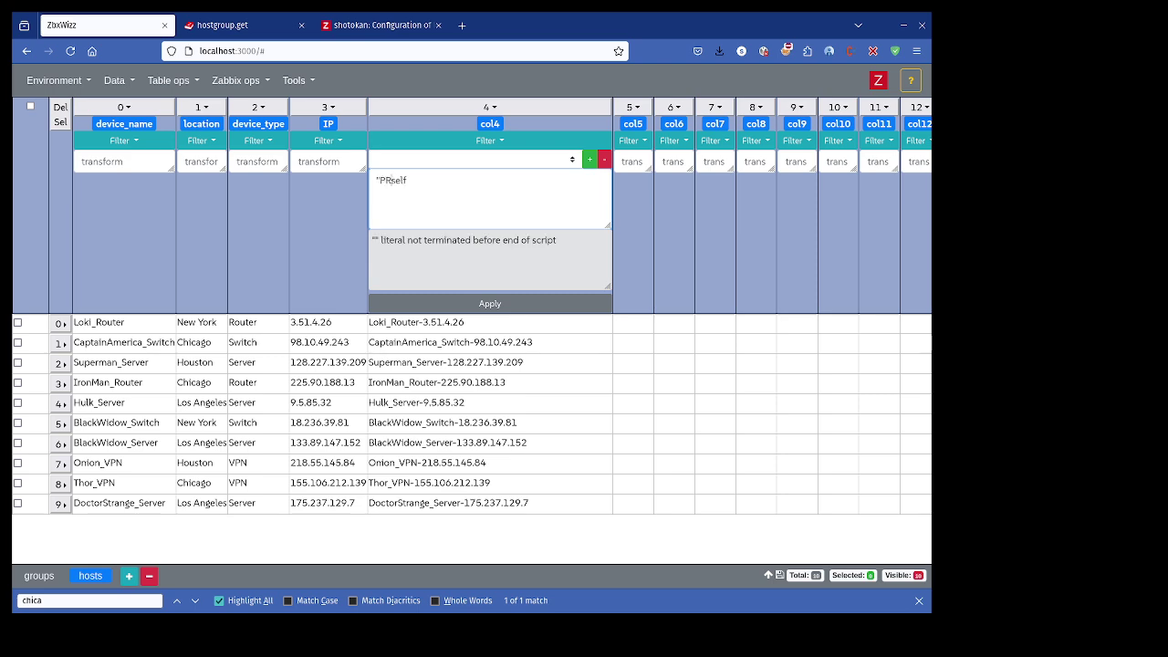
type("_\"+")
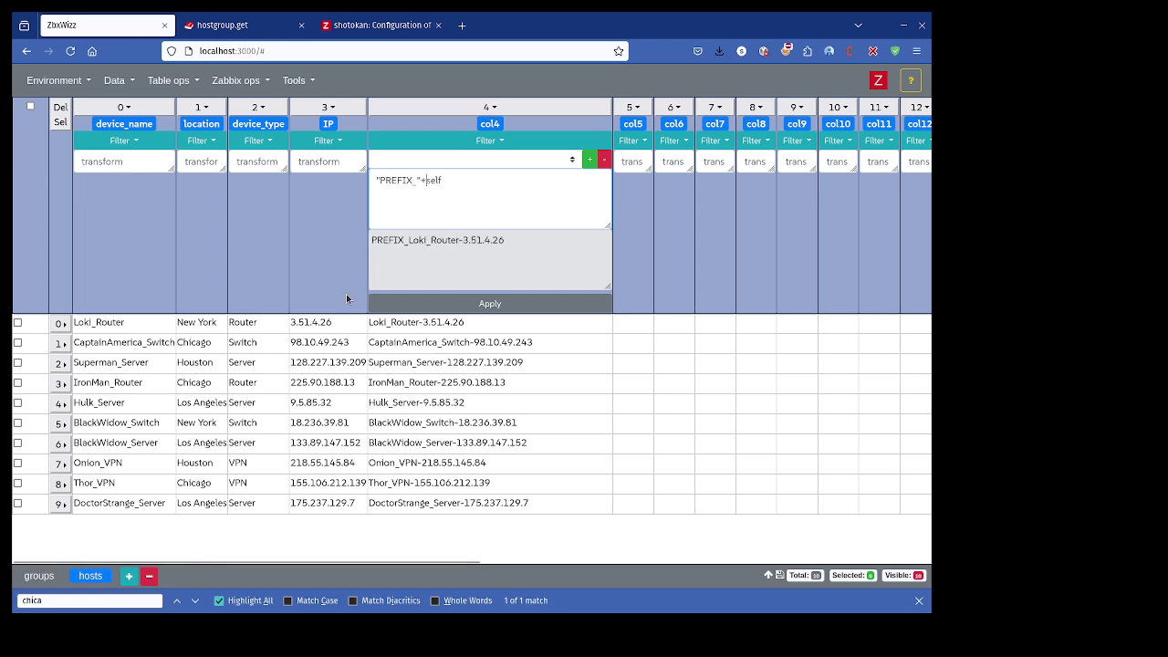
left_click(393, 303)
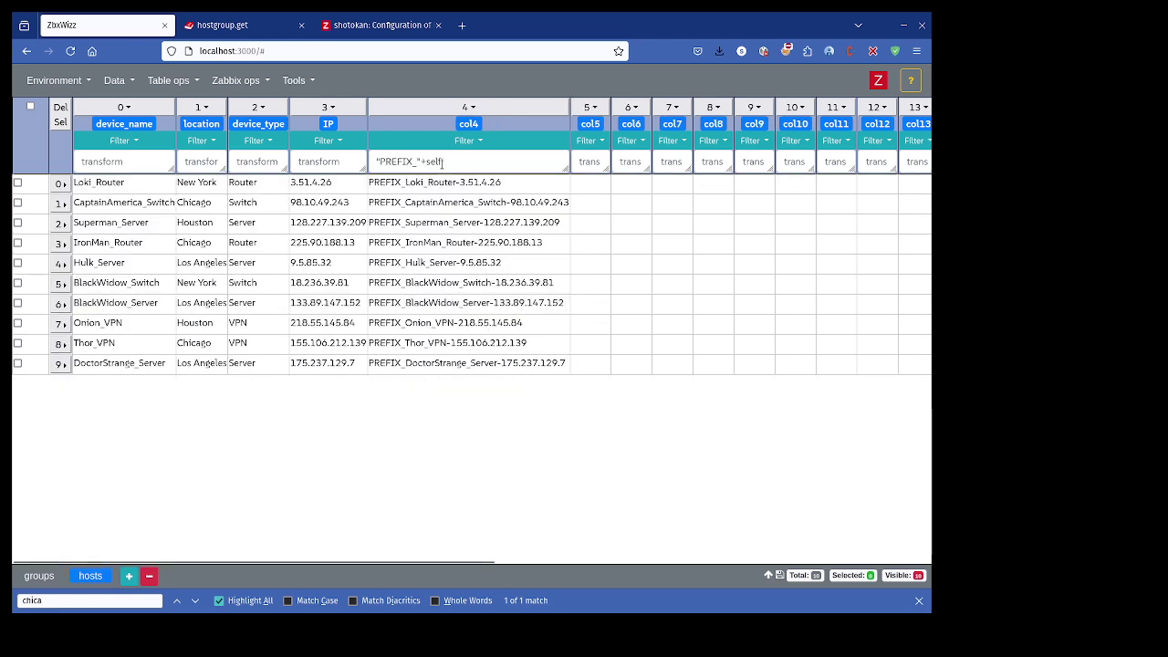
Clear the "PREFIX_"+self expression from col4's transform.
left_click(442, 161)
key("ctrl+a")
left_click(528, 177)
key("ctrl+a")
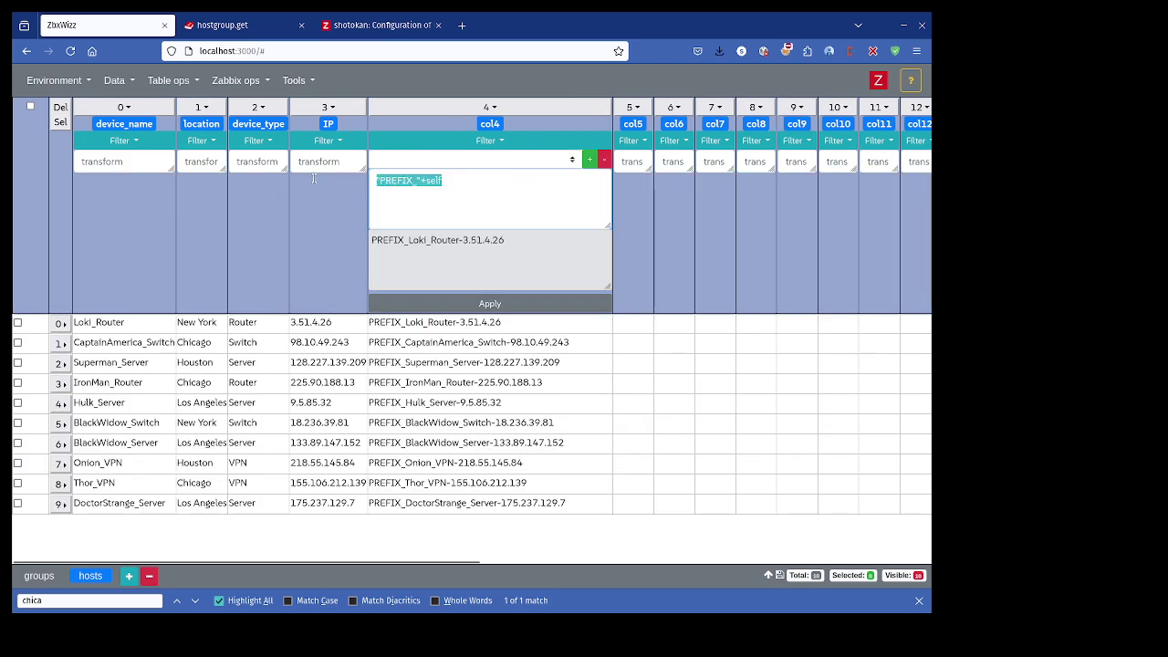
key("Right")
key("ctrl+a")
key("Right")
key("shift+Left")
key("shift+Left")
key("shift+Left")
key("shift+Left")
key("shift+Left")
key("shift+Left")
key("shift+Left")
key("shift+Home")
key("Right")
key("shift+Left")
key("shift+Left")
key("shift+Left")
key("shift+Left")
key("shift+Left")
key("shift+Home")
key("BackSpace")
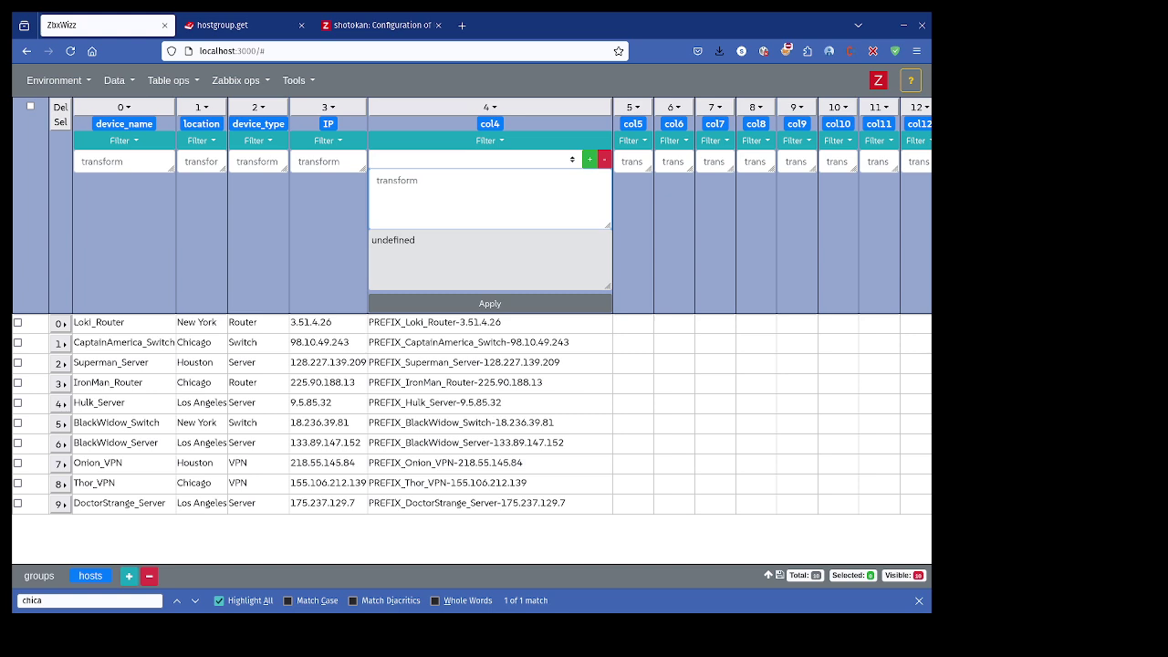
Begin col4's transform on the hosts sheet with a lookup call into the groups sheet, ws.groups.lookup(.
type("ws")
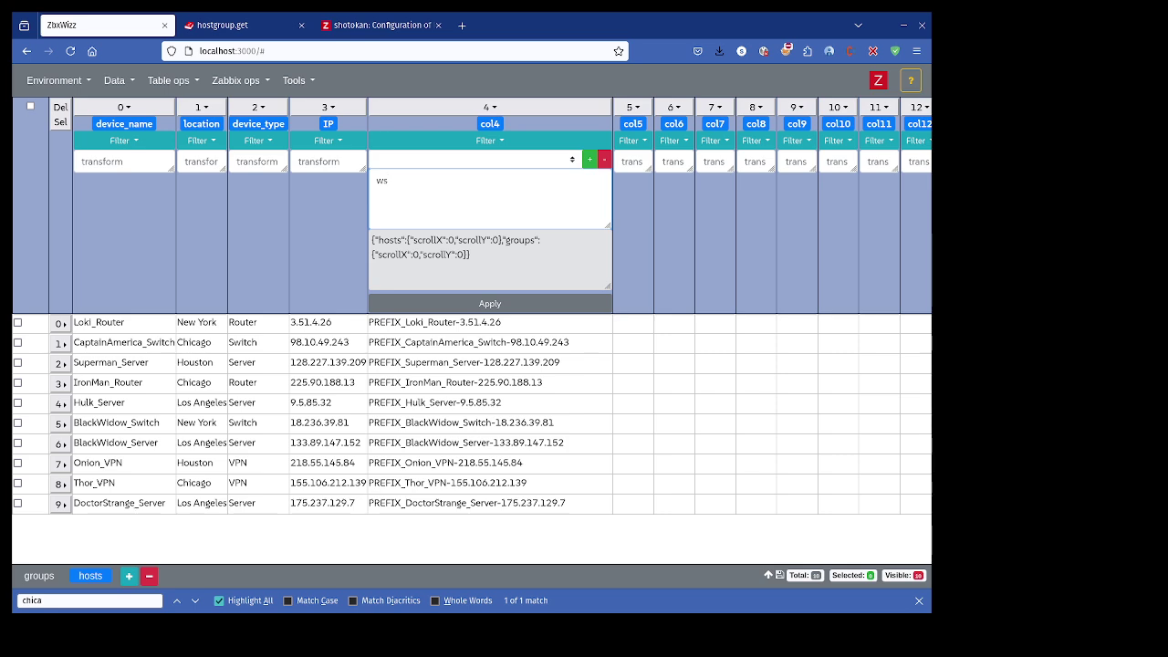
type(".")
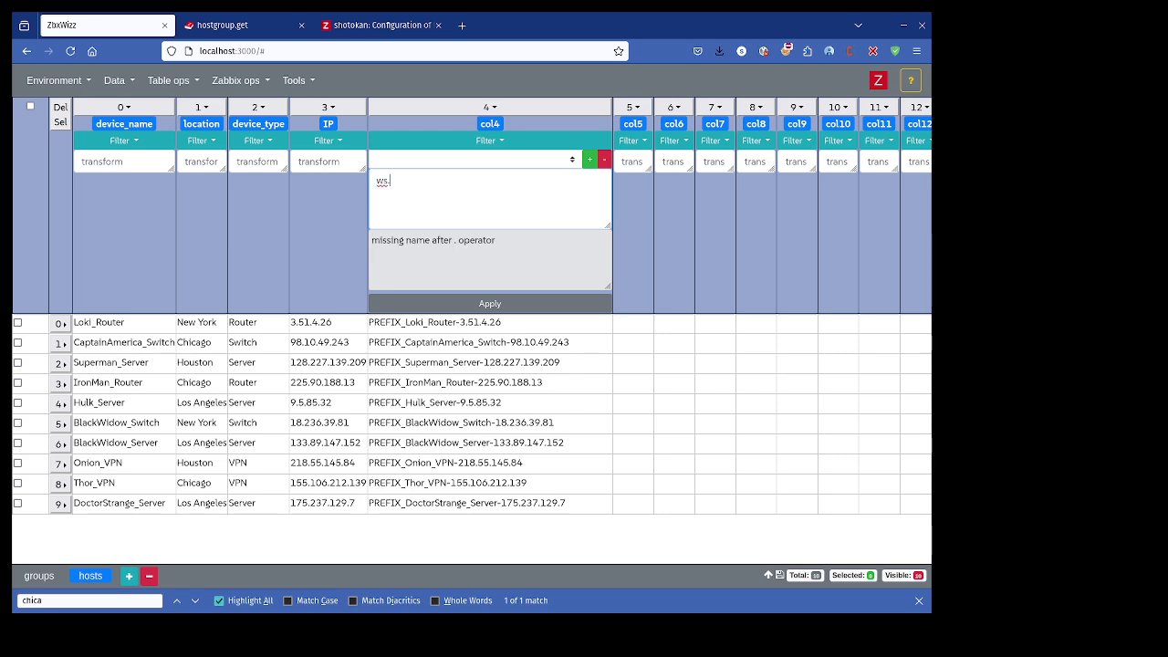
type("groups")
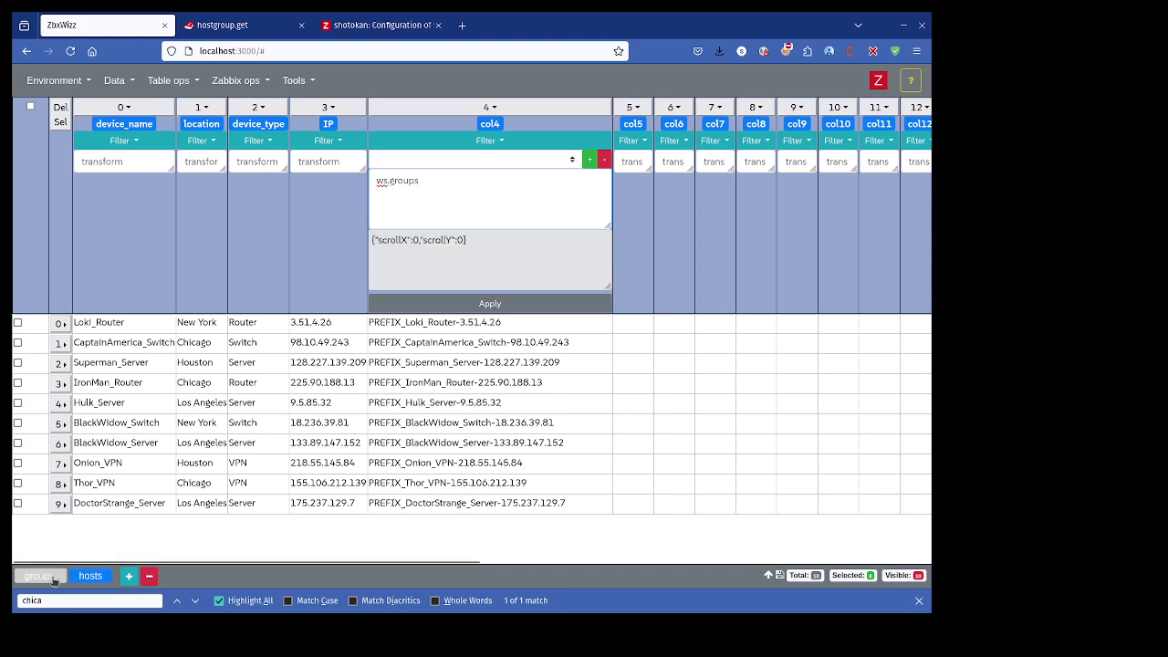
type(".l")
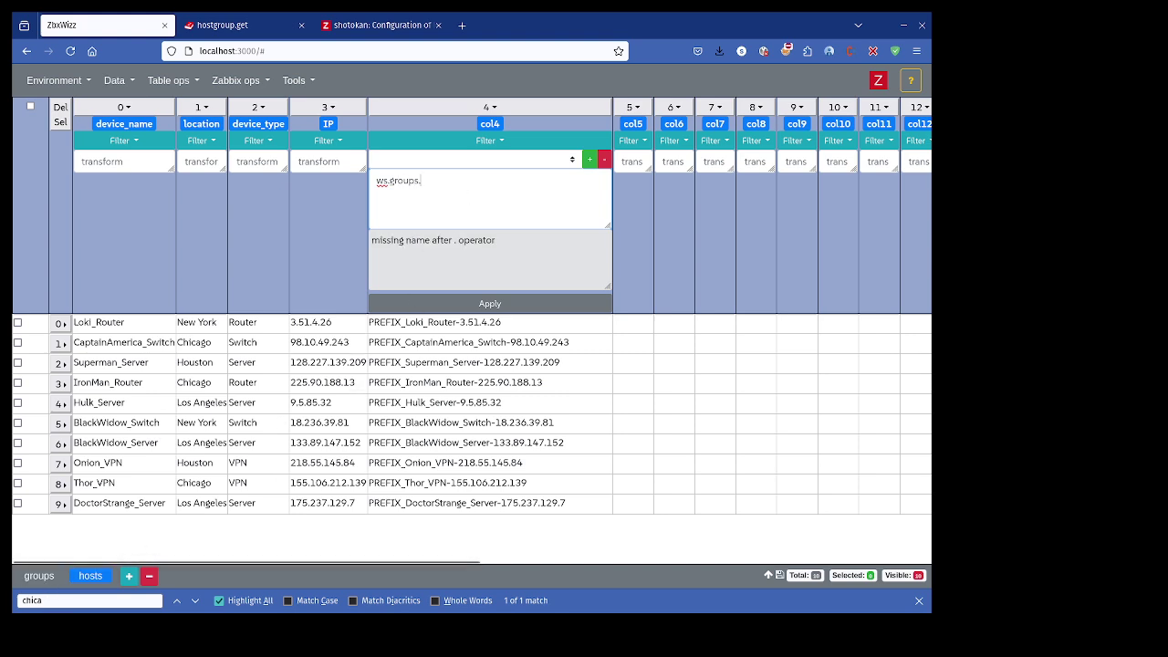
type("ookup")
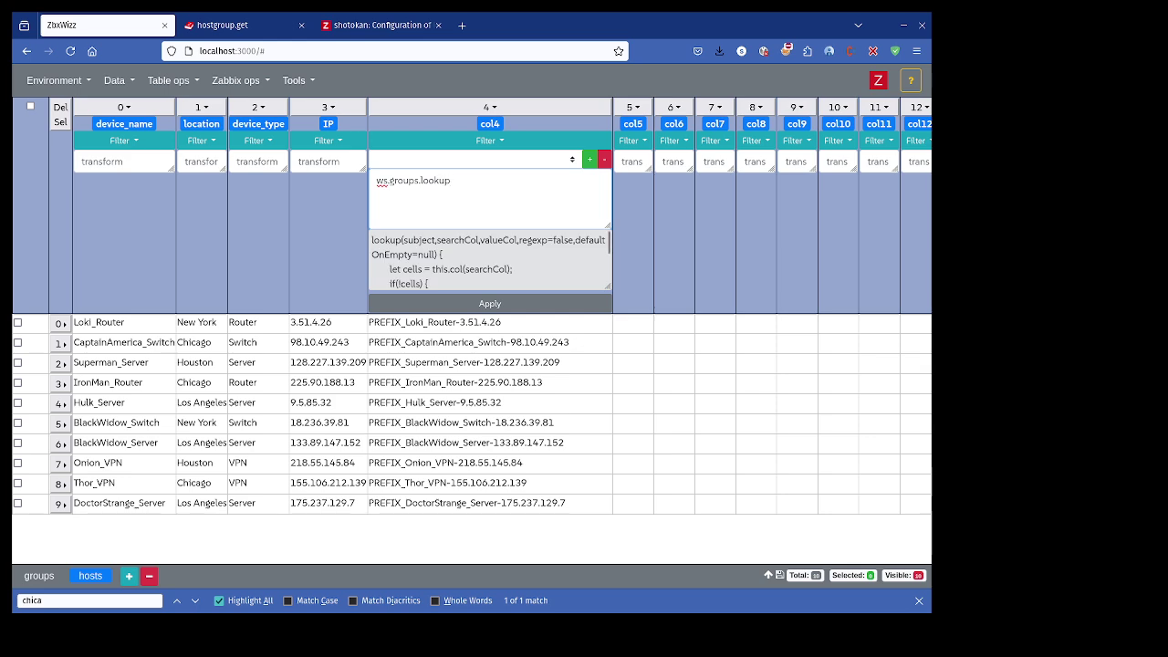
type("(")
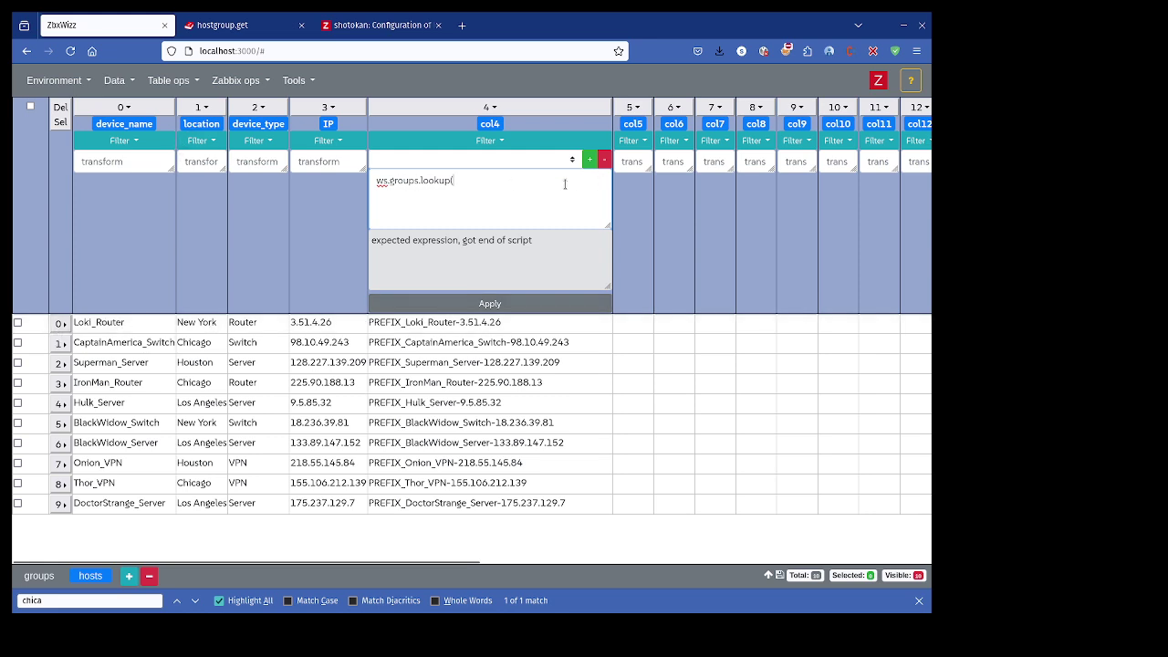
Give the lookup $1 as its subject and "name" as its search column, checking the column names in the groups sheet.
type("$1,")
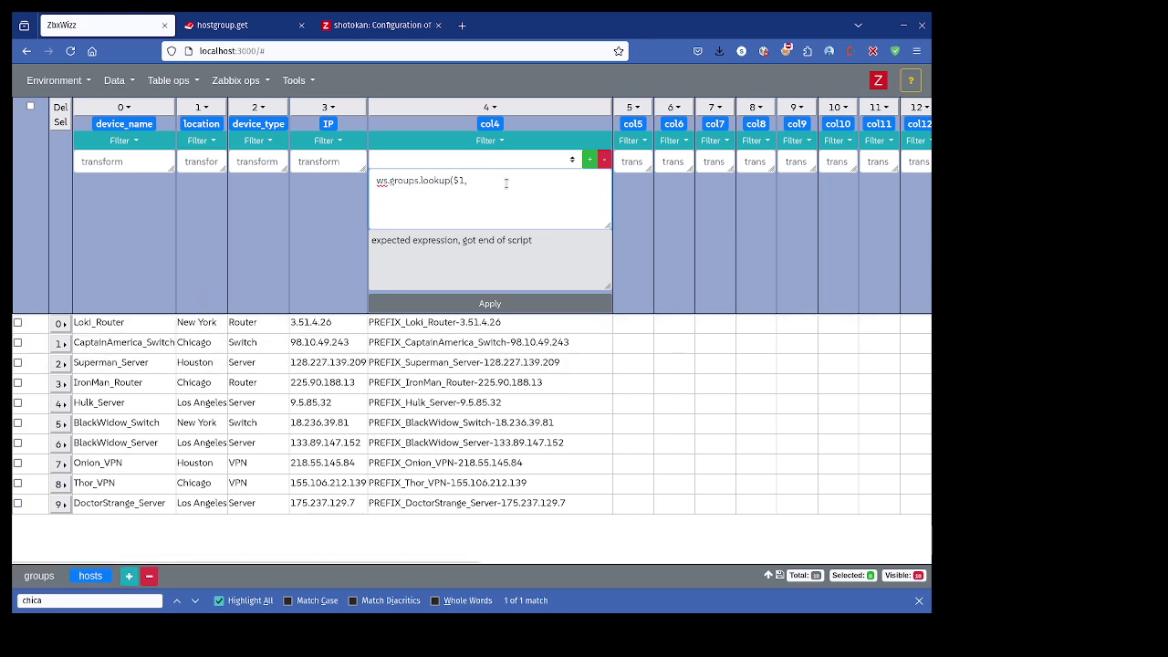
type("\"")
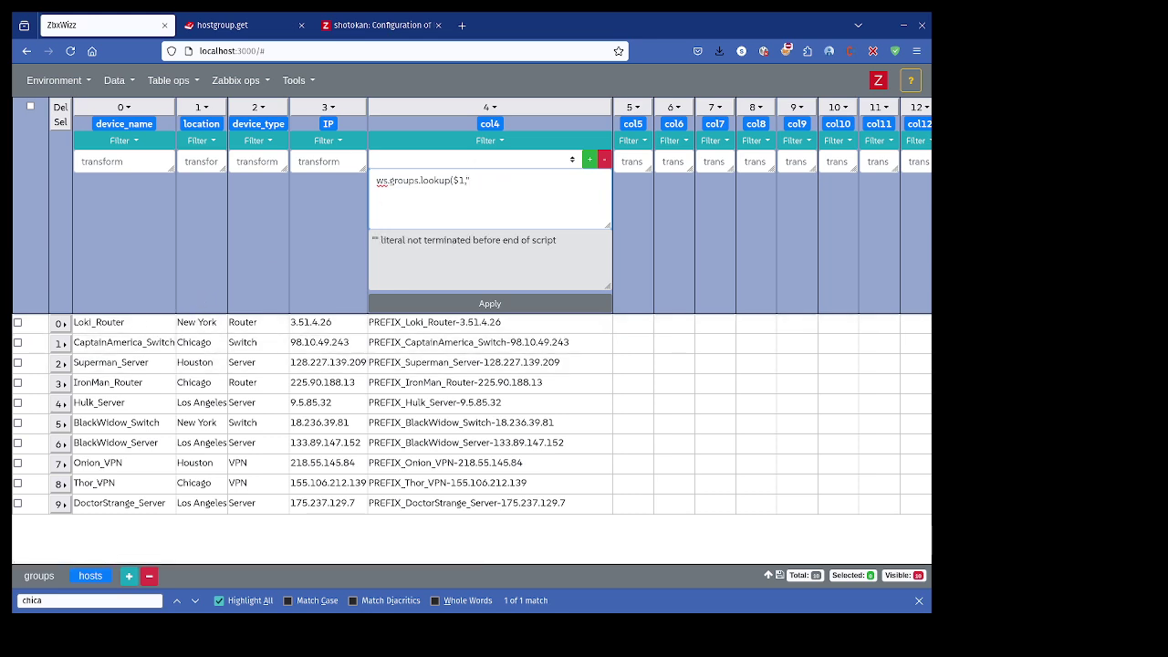
left_click(44, 578)
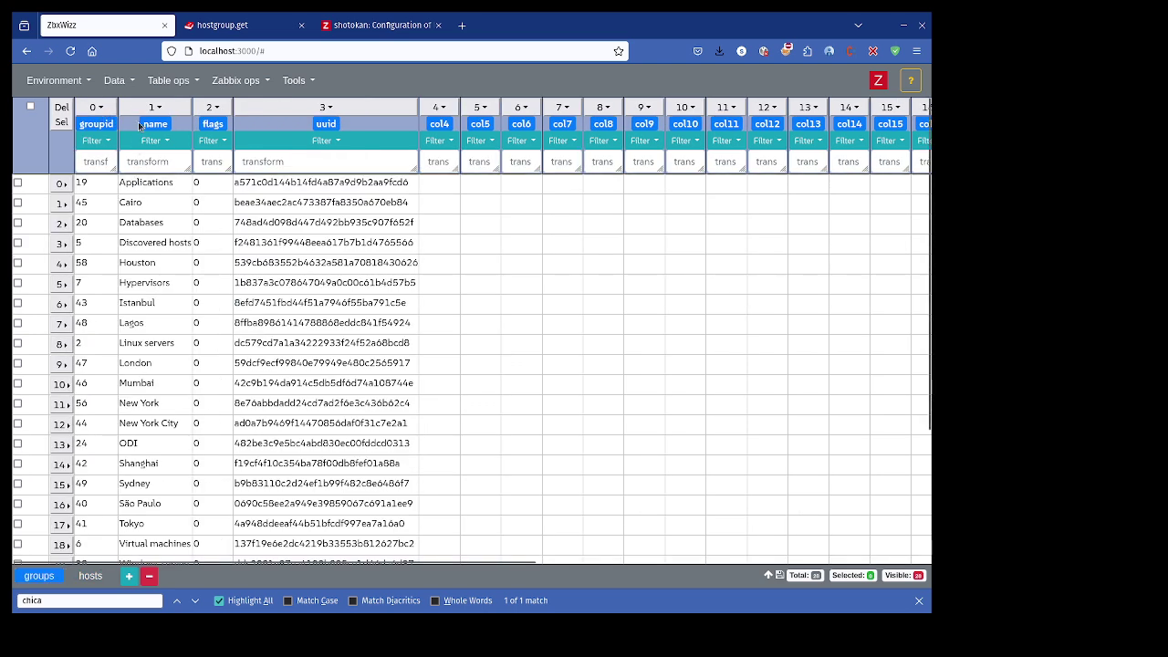
left_click(99, 581)
left_click(551, 164)
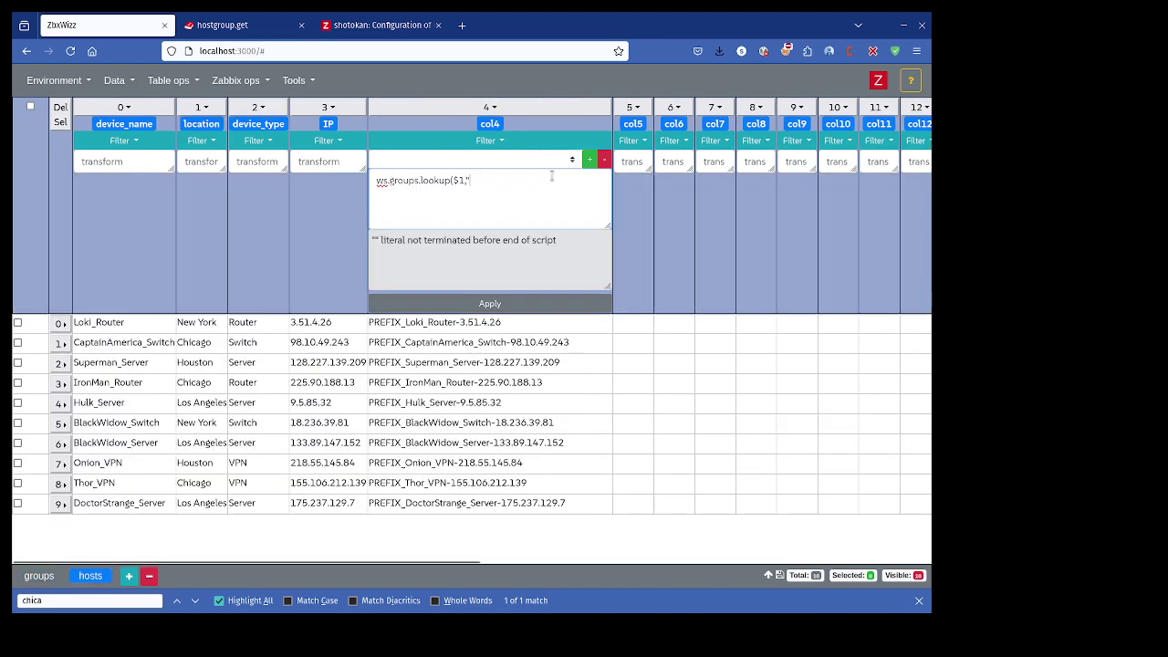
type("name\",")
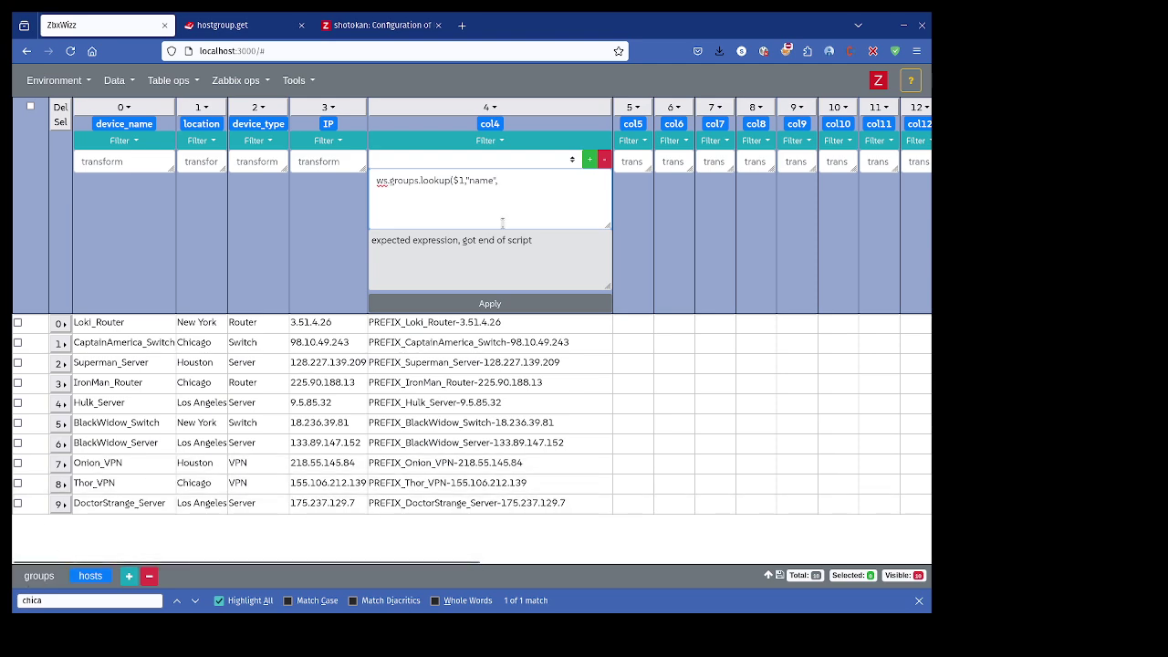
Complete col4's transform as ws.groups.lookup($1,"name",0), checking the groupid column's position in the groups sheet, and apply it to all rows.
left_click(39, 575)
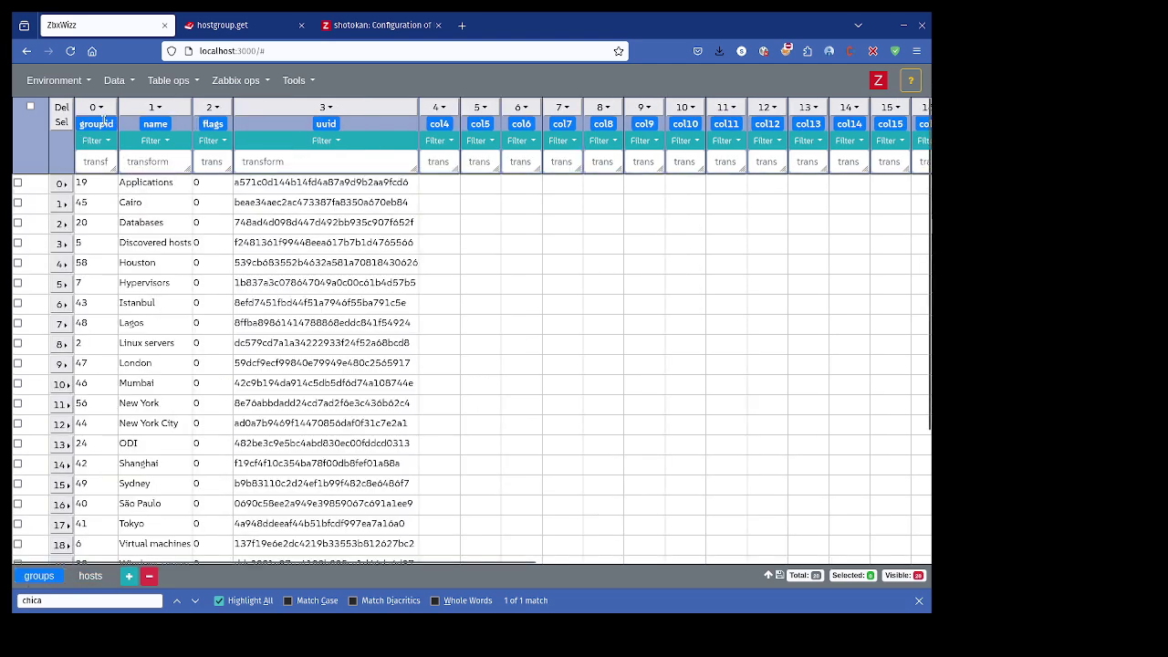
left_click(89, 575)
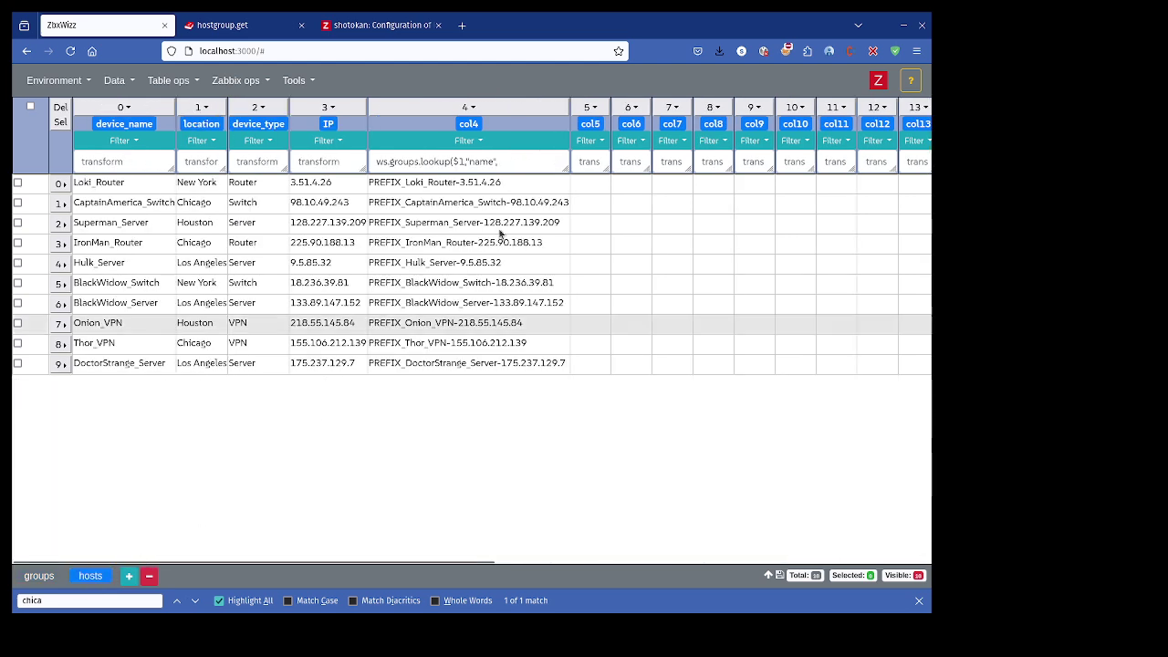
left_click(527, 164)
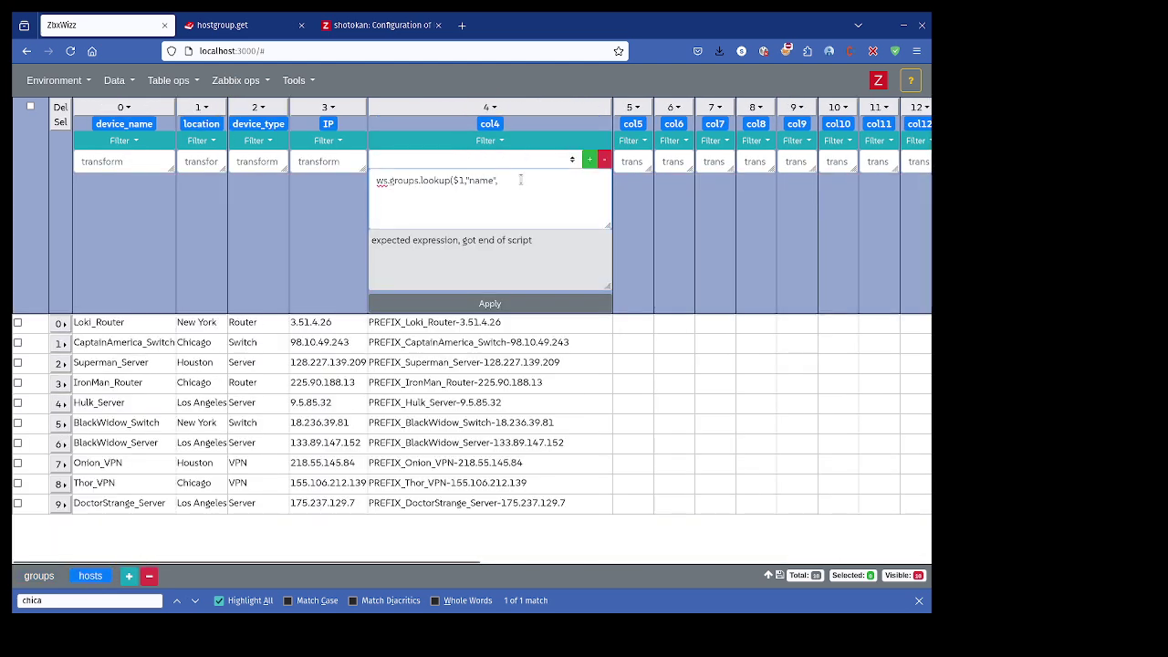
double_click(470, 182)
left_click(543, 181)
type("0(")
key("BackSpace")
type(")")
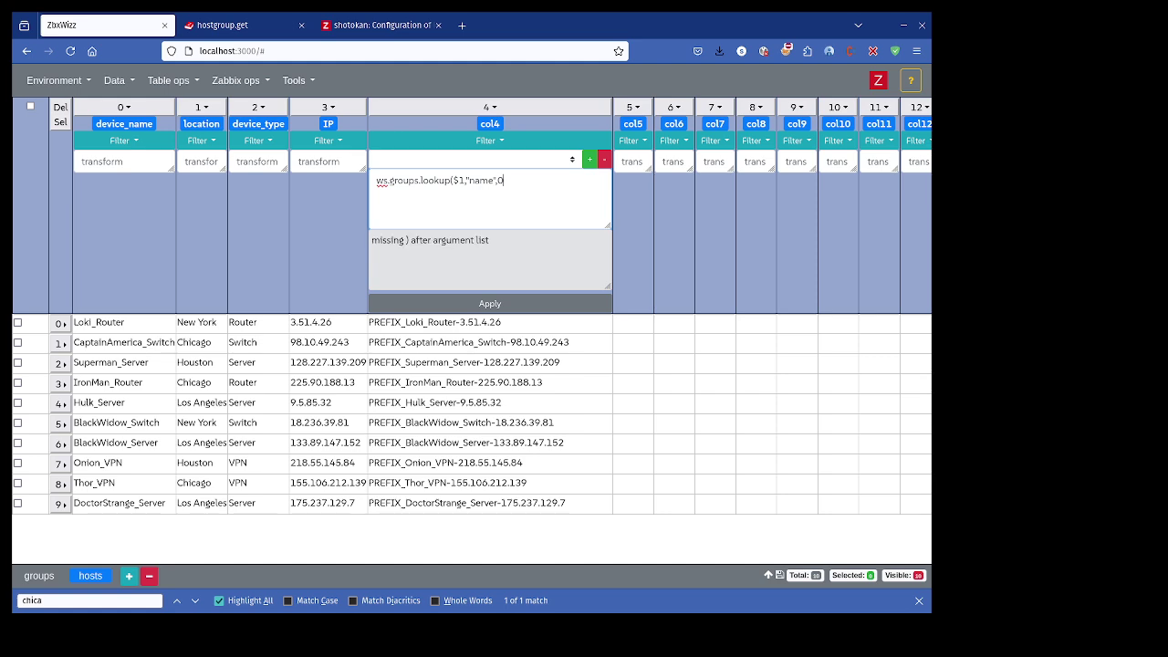
left_click(452, 303)
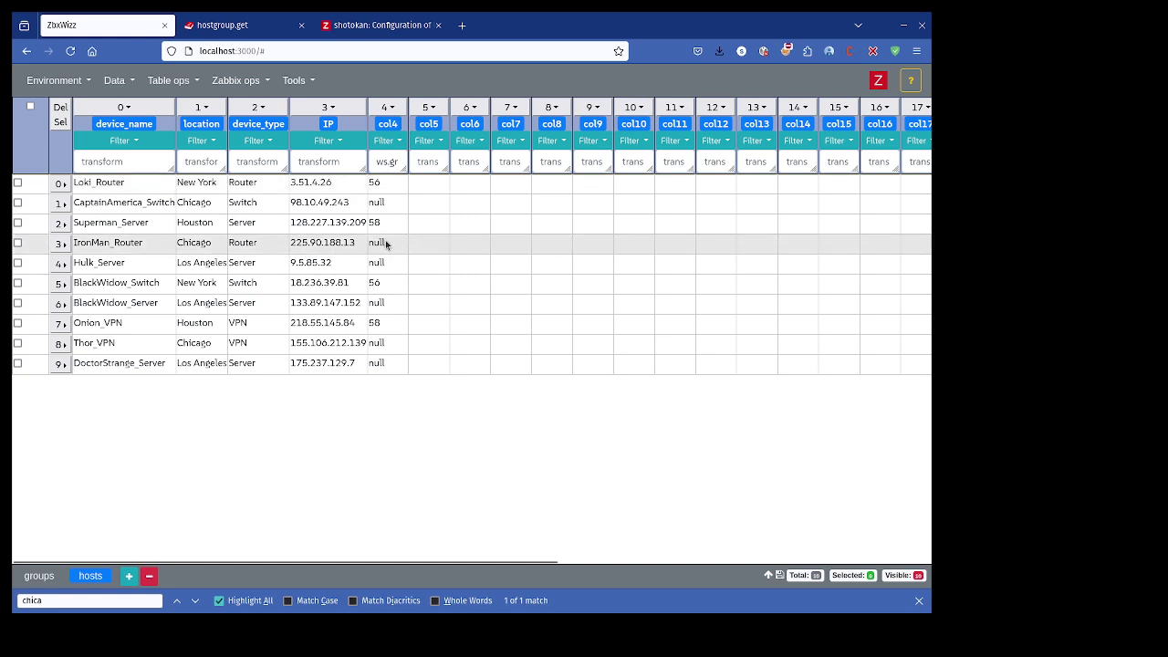
Filter the hosts sheet to rows whose col4 contains null.
left_click(387, 141)
left_click(434, 173)
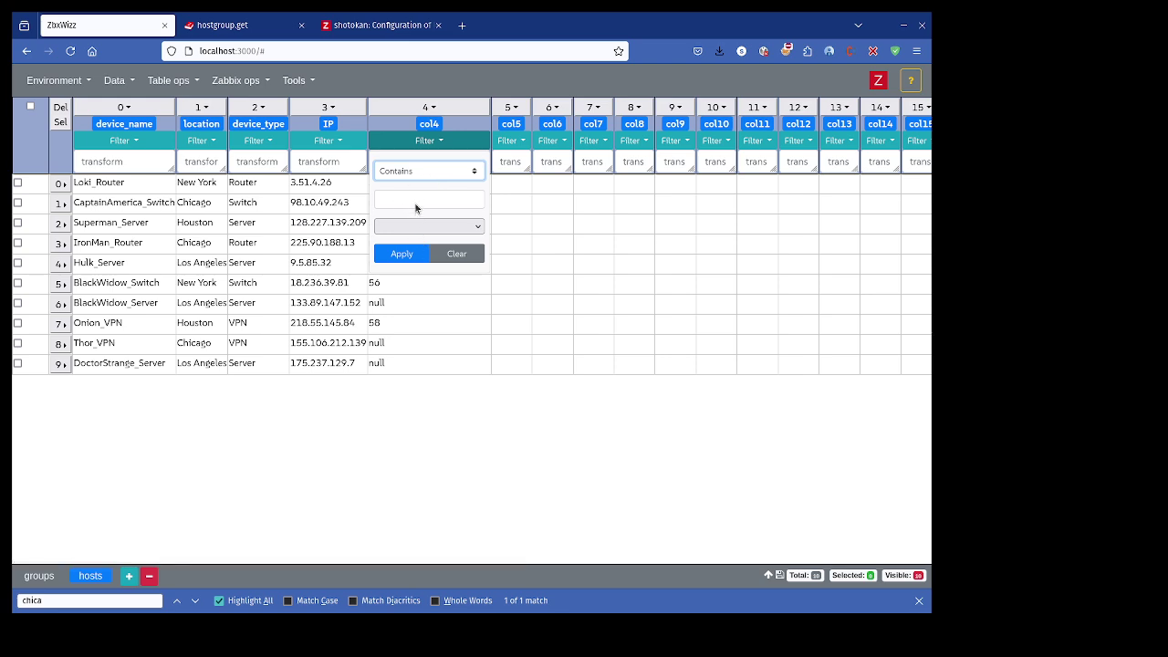
left_click(403, 202)
type("null")
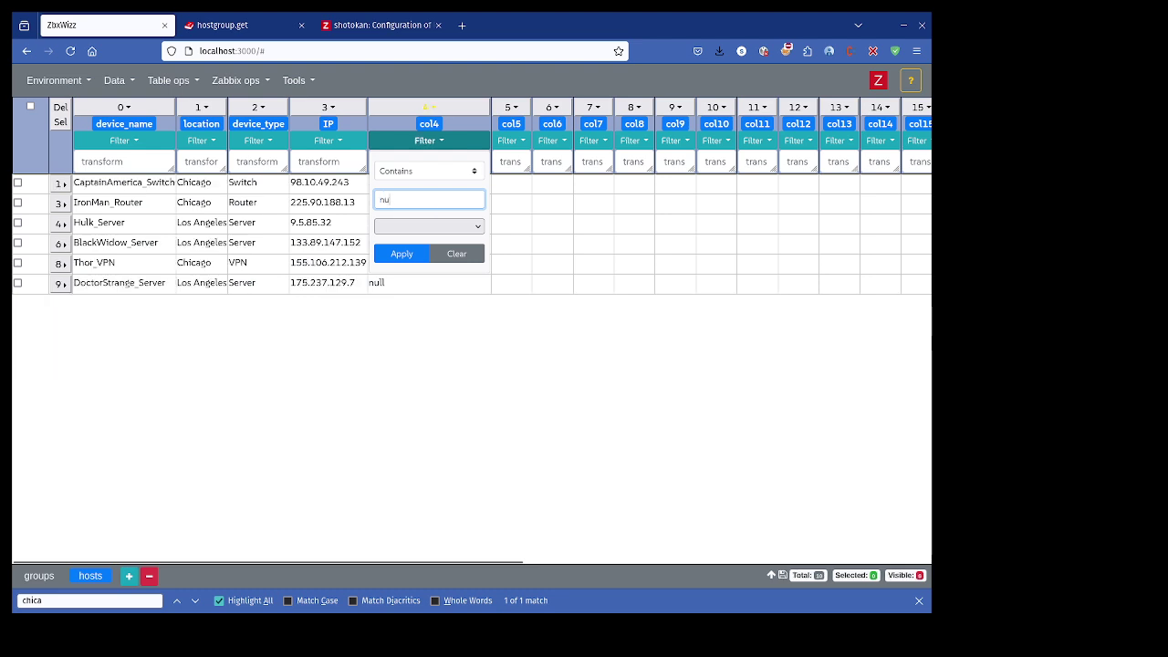
left_click(389, 252)
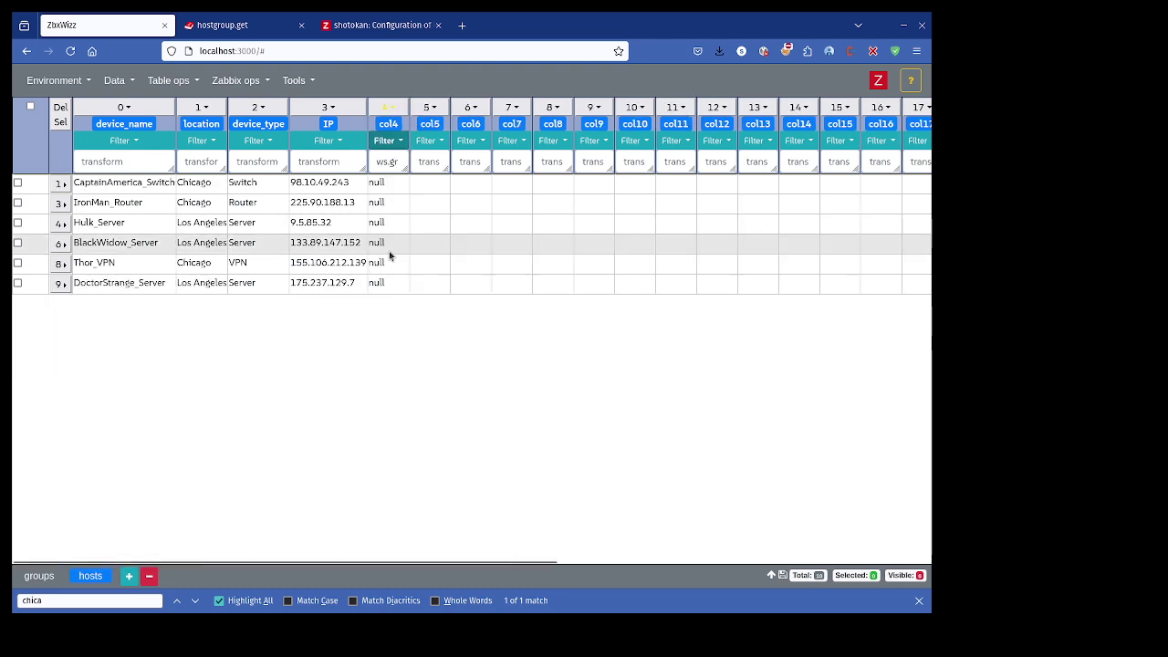
Open the Push data to Zabbix dialog, move it clear of the device columns and select all the filtered rows.
left_click(236, 80)
left_click(260, 128)
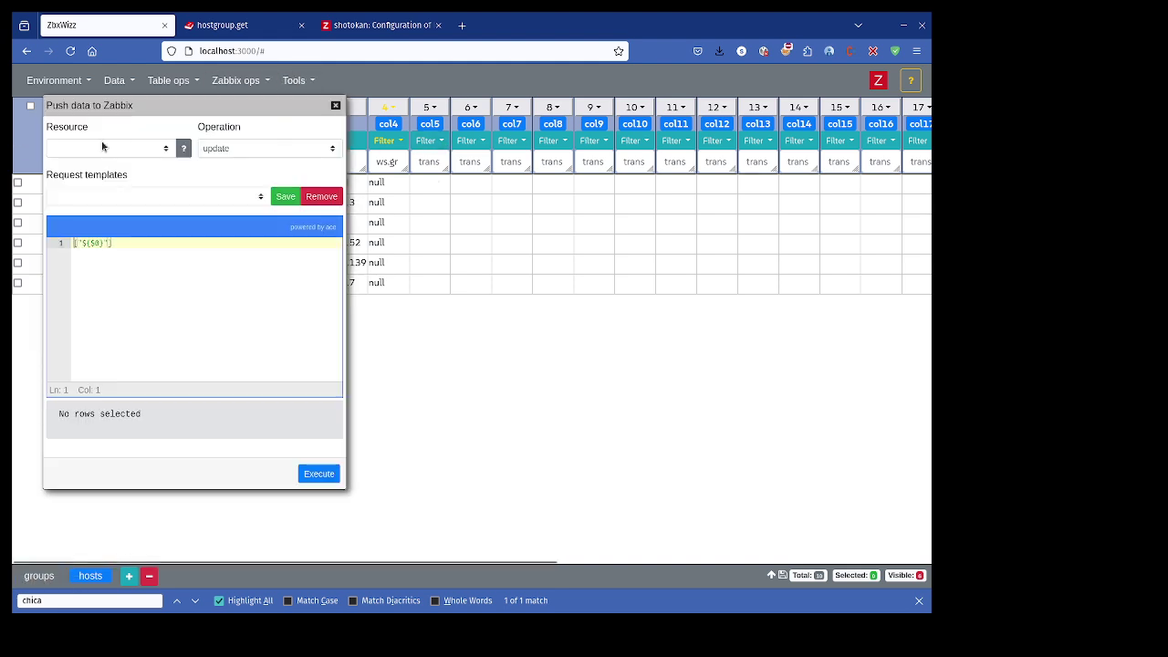
left_click_drag(210, 110, 562, 116)
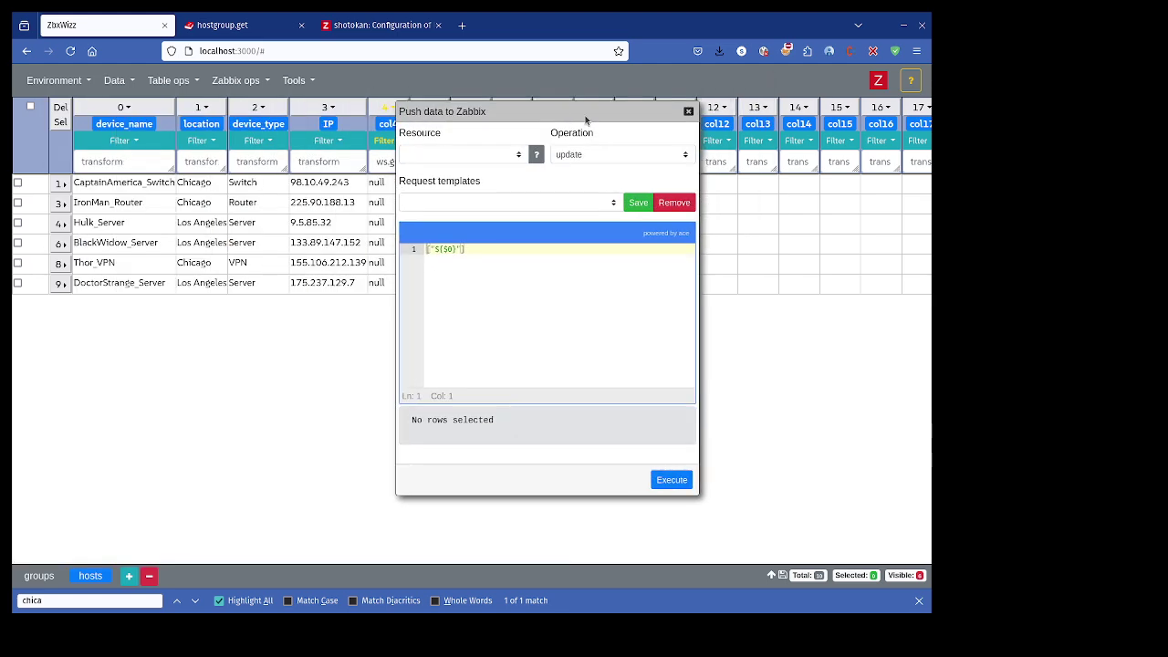
mouse_move(407, 420)
left_mouse_down()
mouse_move(510, 414)
mouse_move(398, 424)
left_mouse_up()
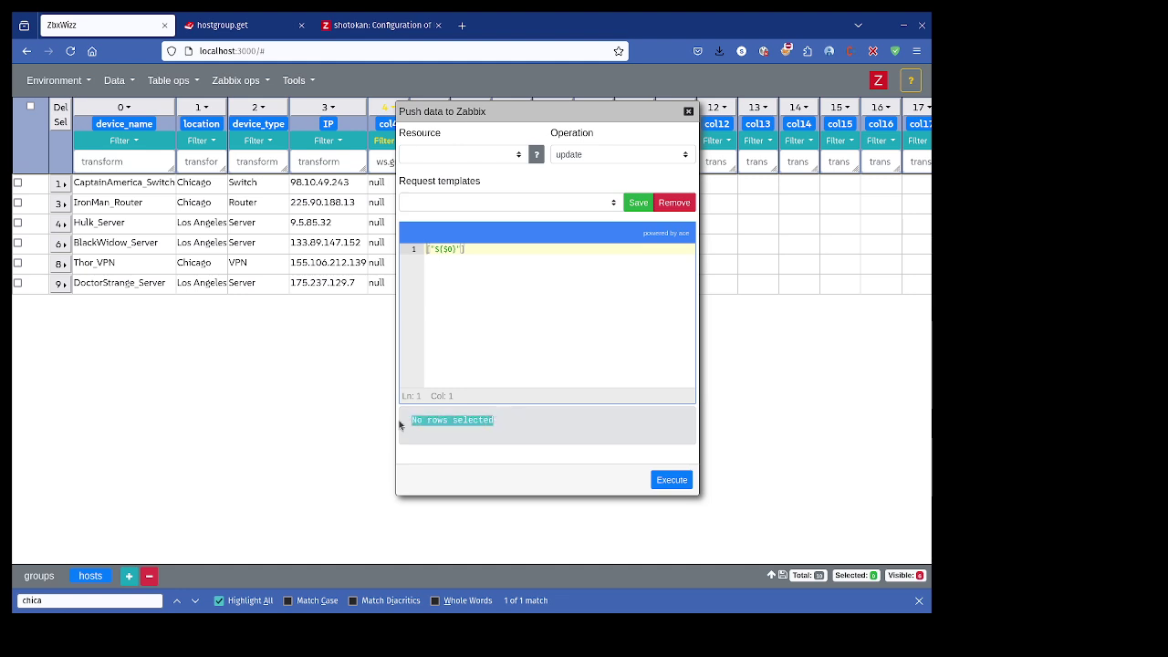
left_click_drag(505, 416, 403, 426)
left_click(31, 108)
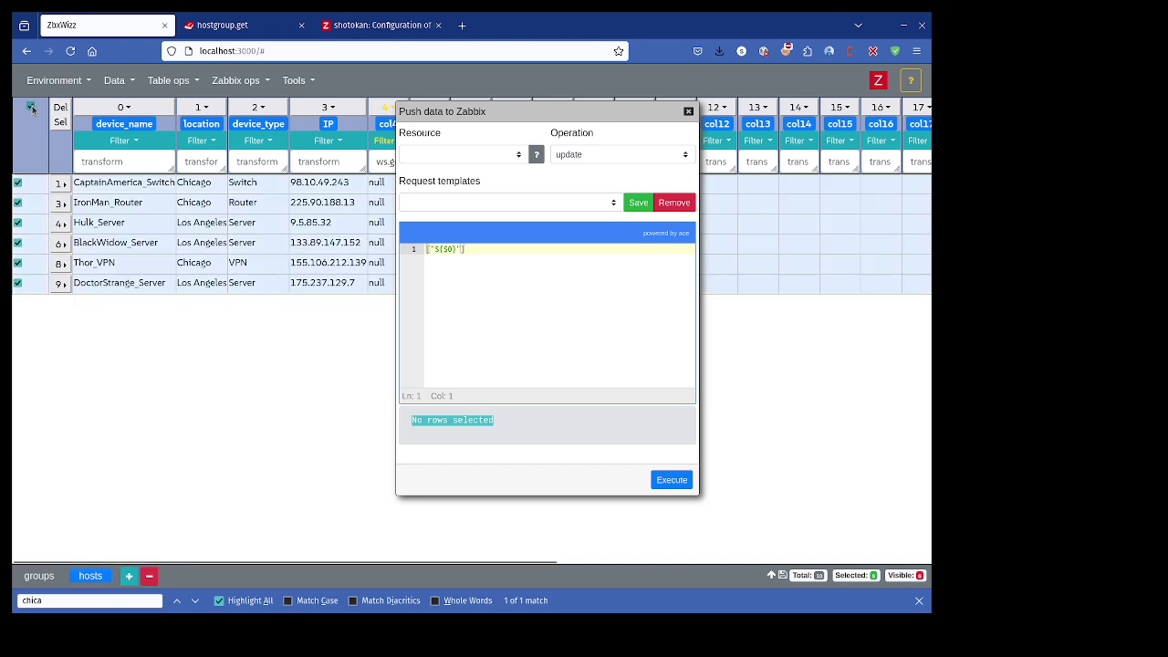
Replace the request body in the push dialog with an empty JSON object spread over several lines.
left_click(493, 270)
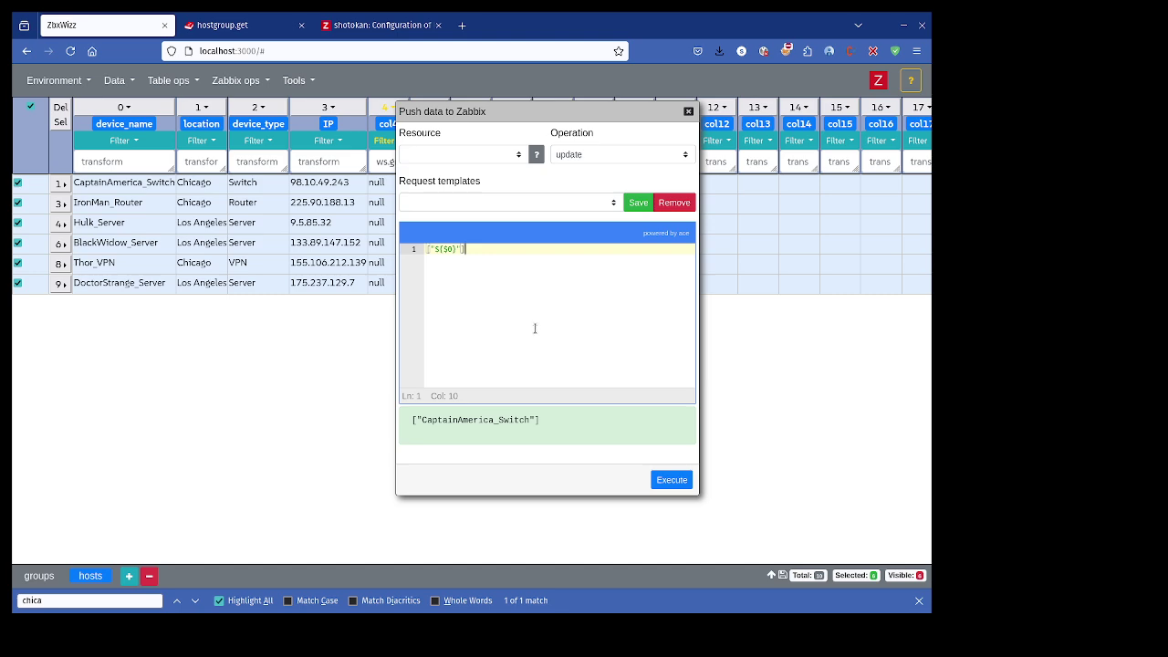
key("ctrl+a")
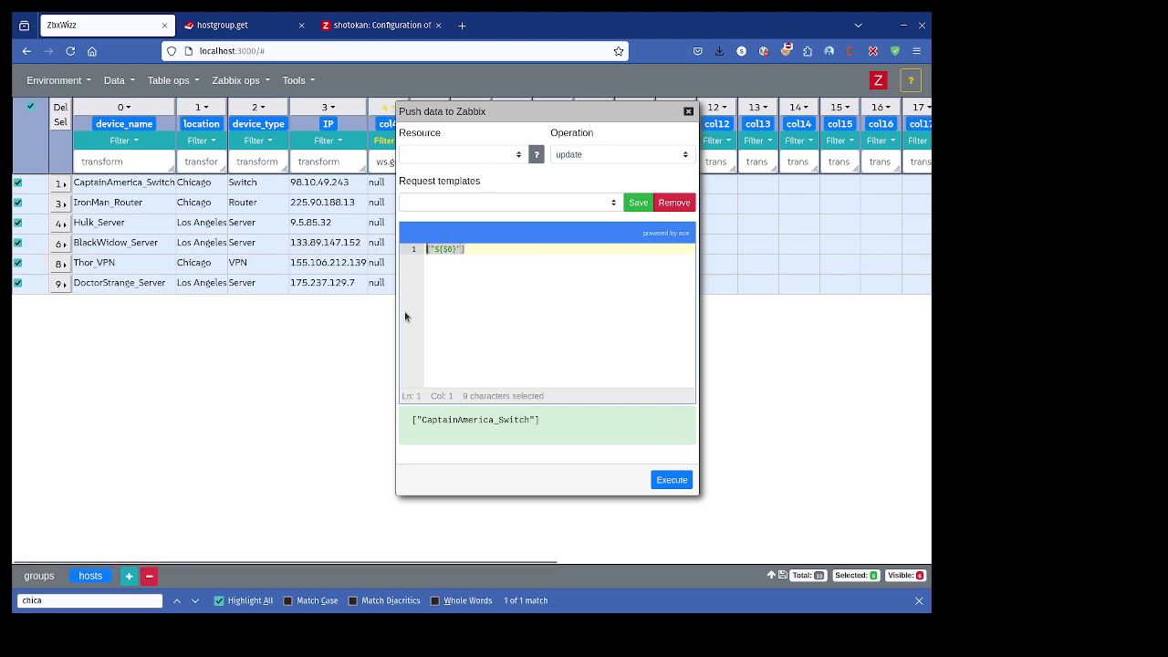
key("BackSpace")
type("{")
key("Return")
type("}")
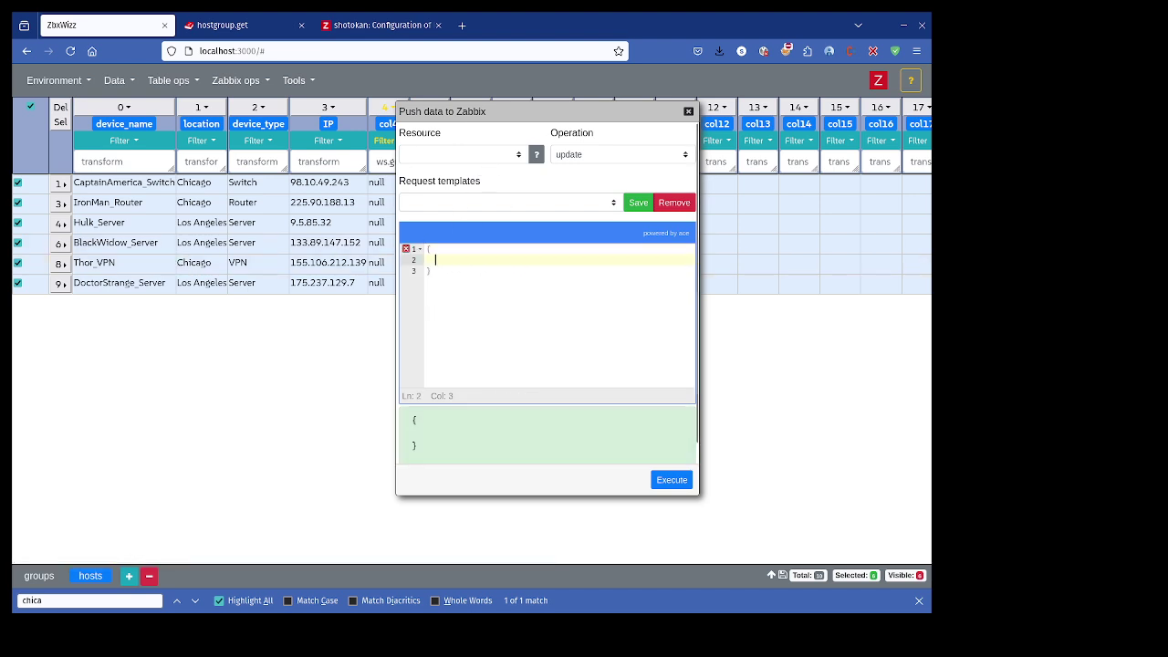
key("Up")
key("Return")
Set the push request's resource to hostgroup and its operation to create.
left_click(482, 160)
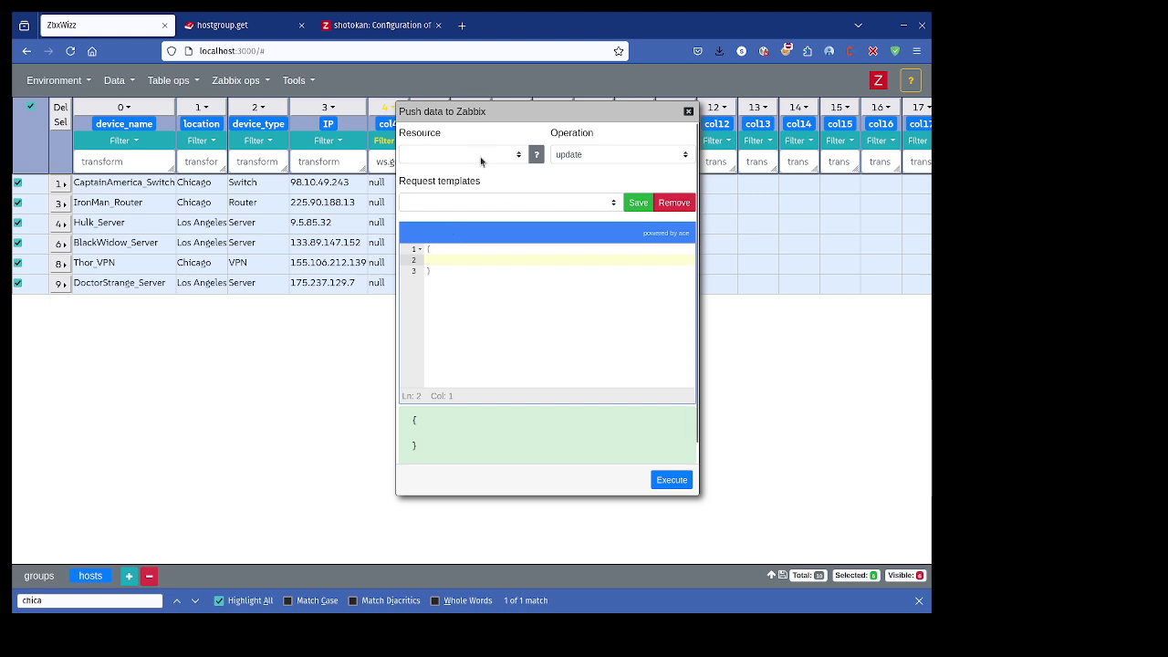
left_click(428, 182)
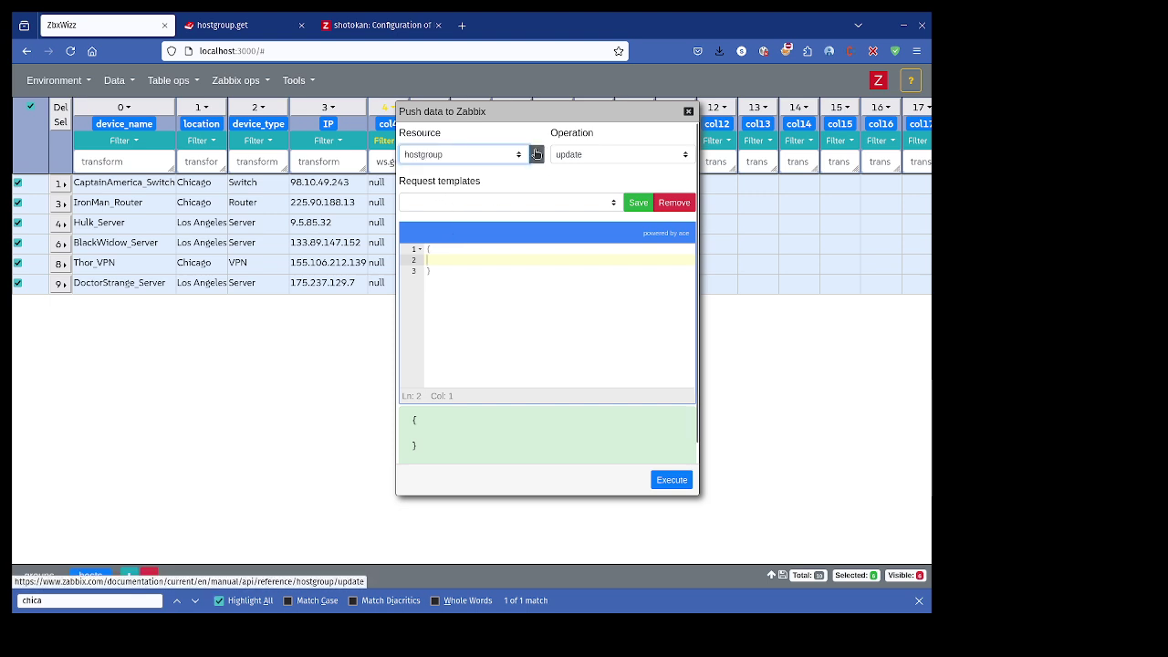
left_click(584, 154)
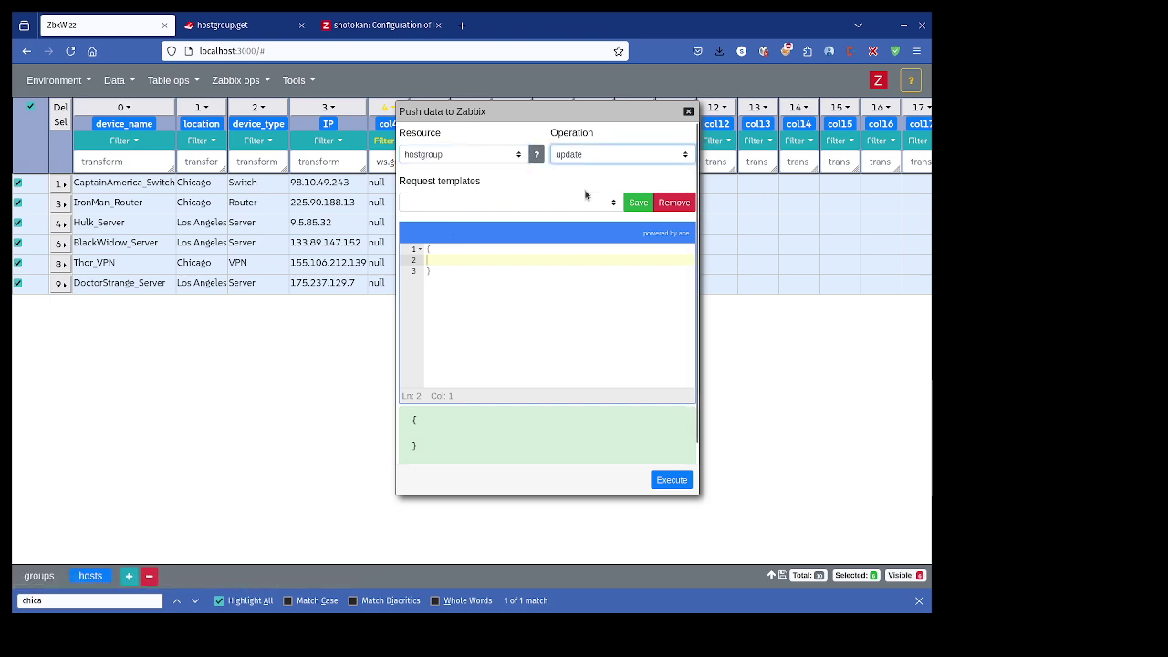
Open the hostgroup.create documentation and copy the params object containing "name": "Linux servers" from the example request.
left_click(537, 154)
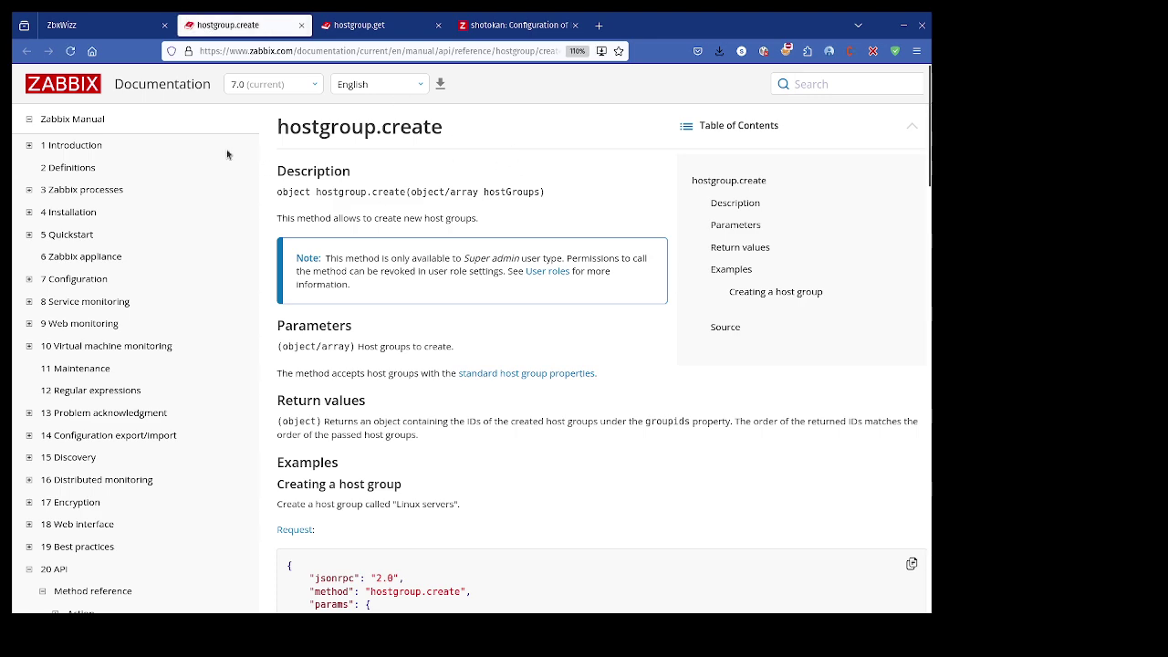
left_click_drag(278, 126, 444, 127)
scroll(271, 383, "down", 5)
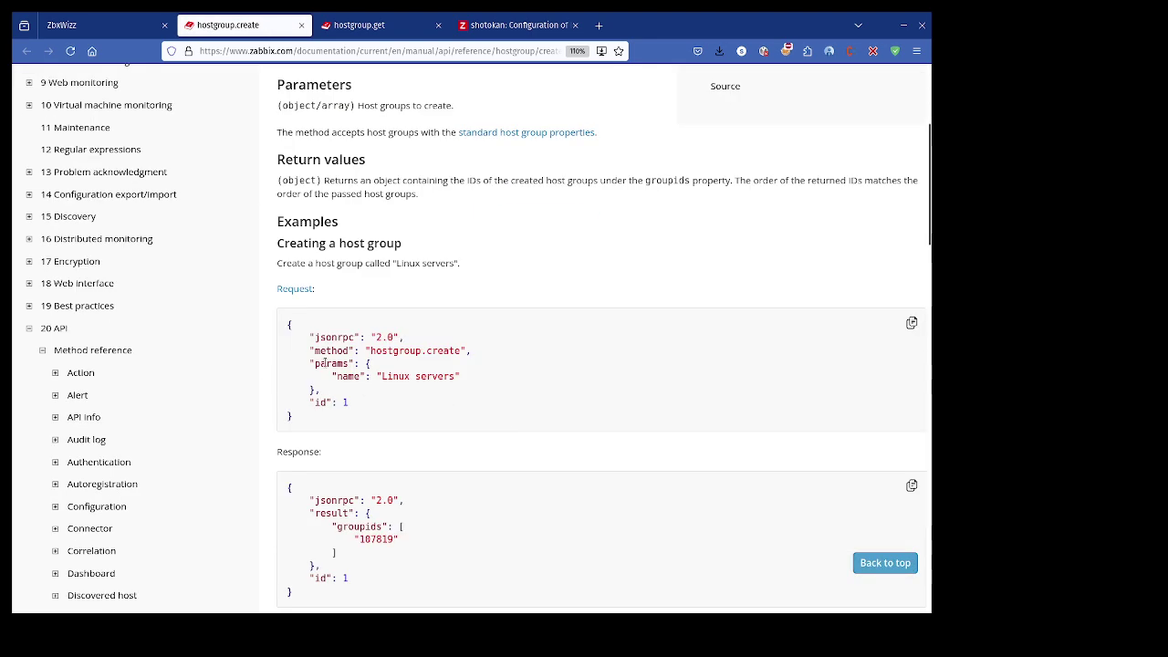
left_click_drag(367, 363, 317, 391)
key("ctrl+c")
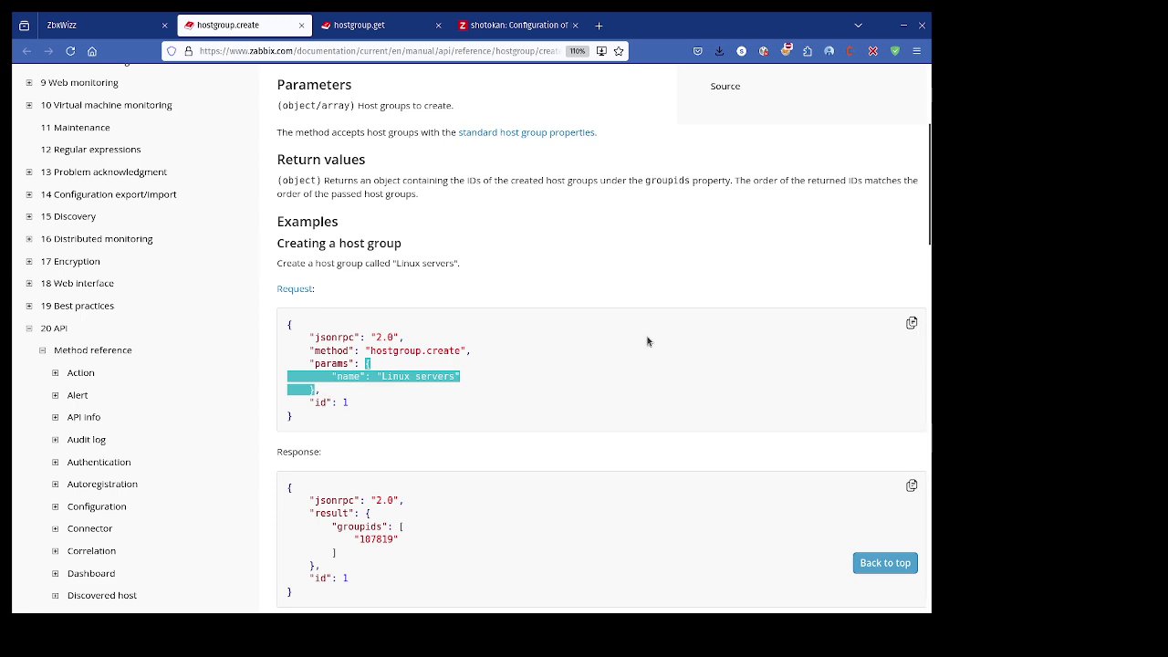
Switch to ZbxWizz and replace the hostgroup create request body with the copied JSON example named "Linux servers".
left_click(104, 31)
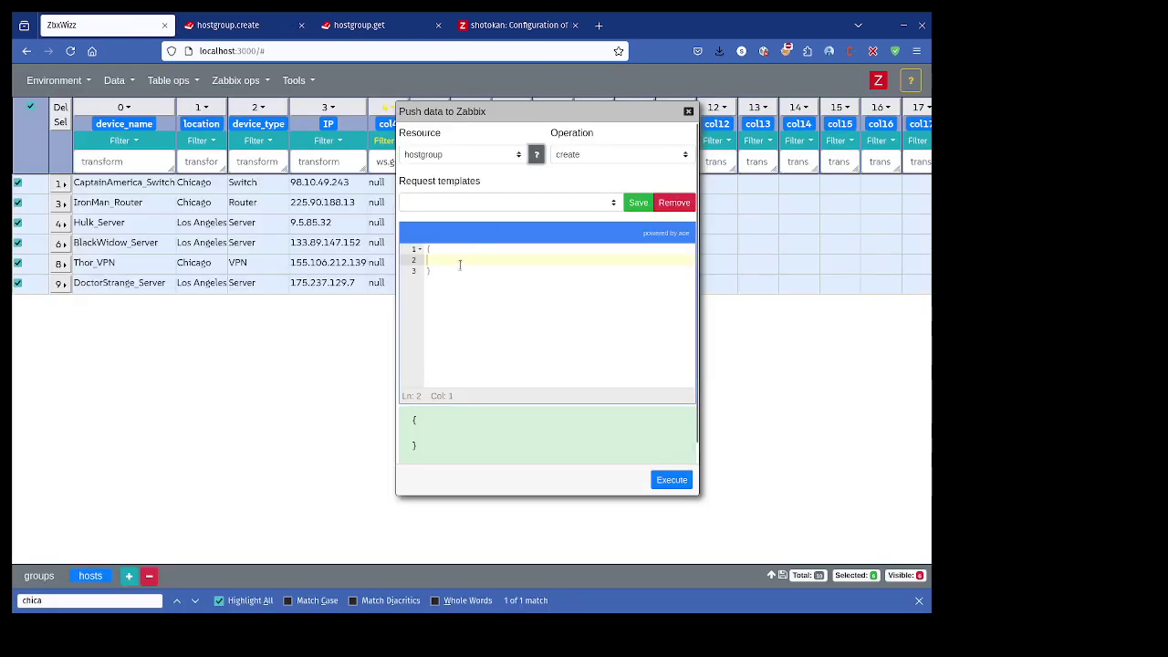
key("ctrl+a")
key("ctrl+v")
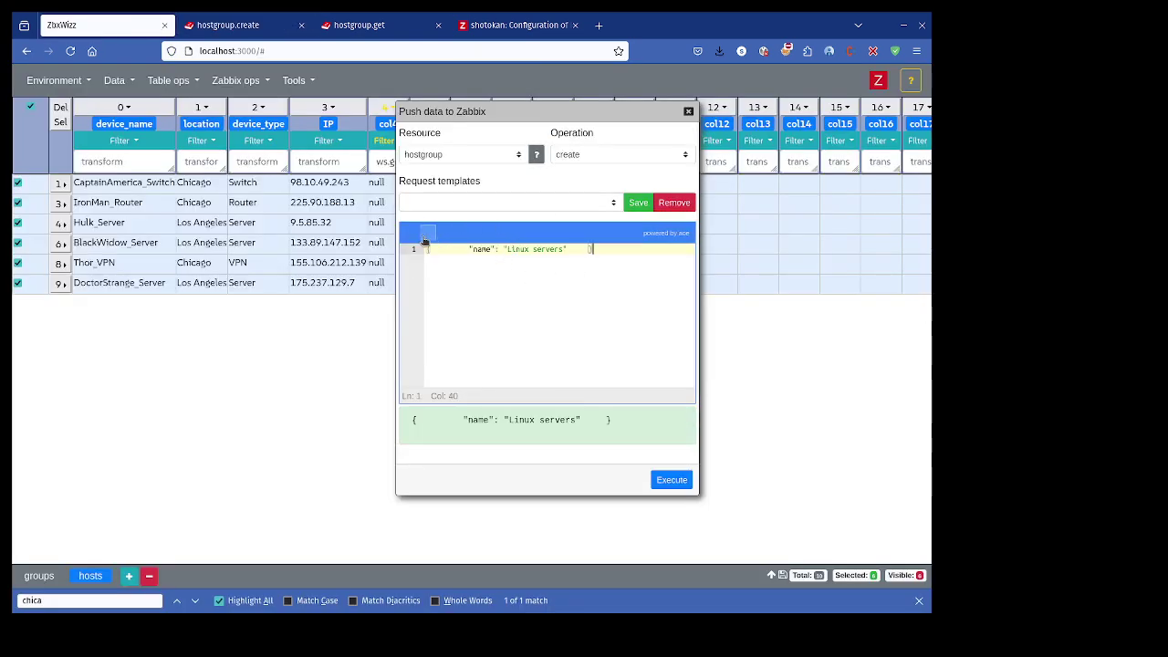
Replace the "Linux servers" name value in the request body with the empty template placeholder ${}.
left_click_drag(471, 260, 530, 260)
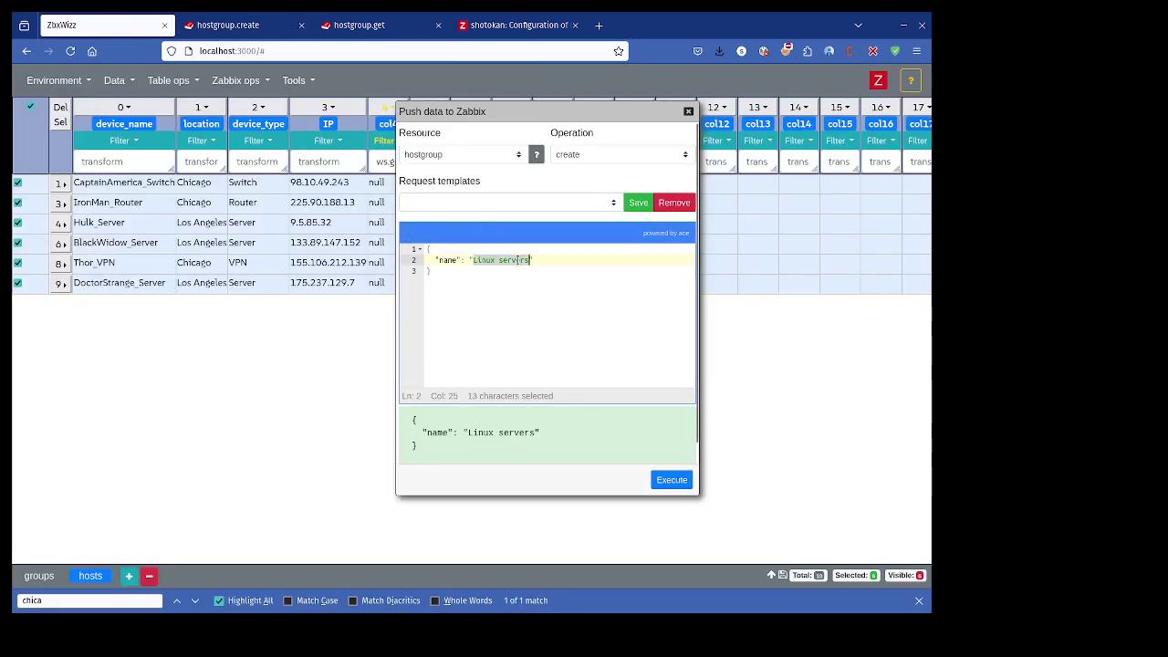
key("BackSpace")
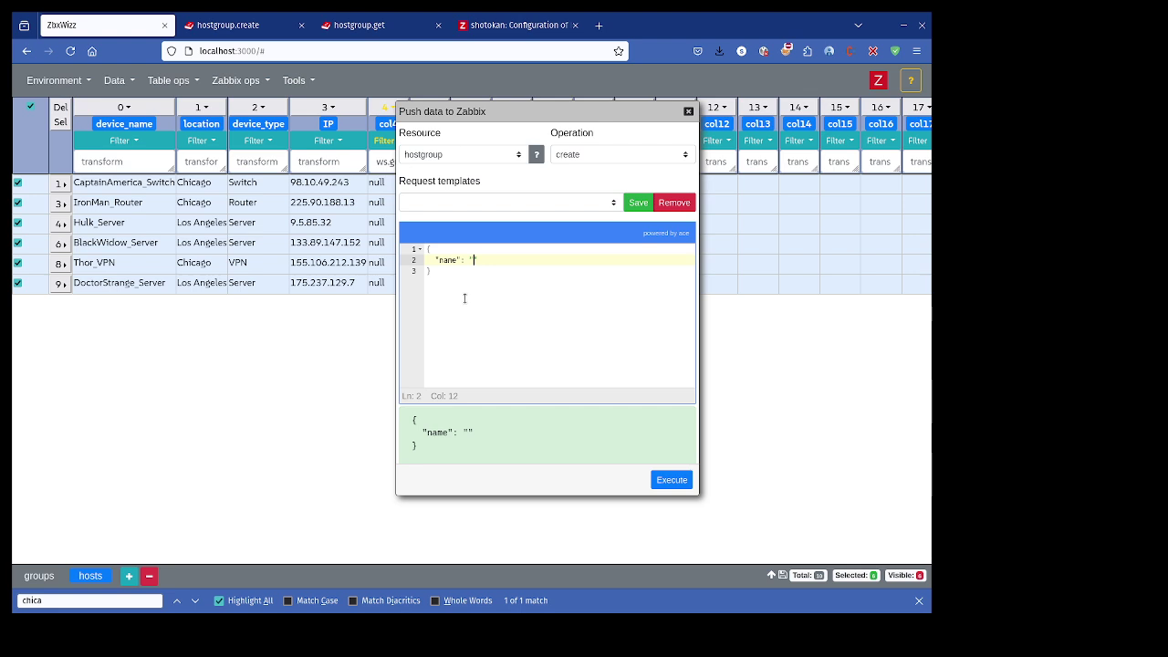
type("${}")
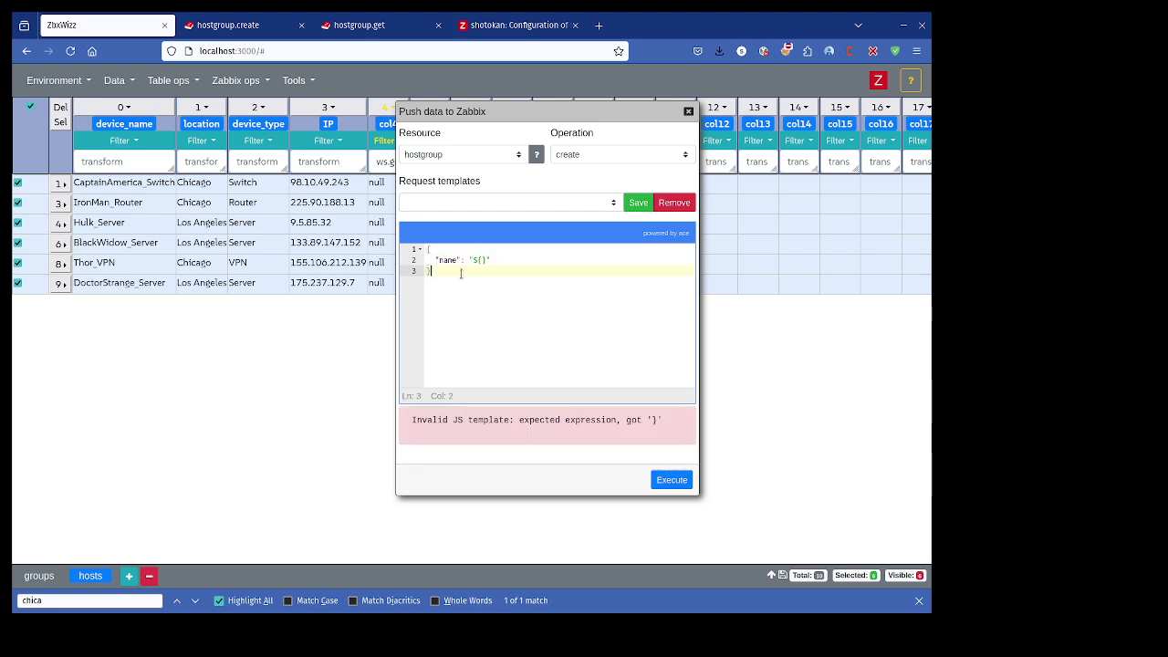
key("ctrl+a")
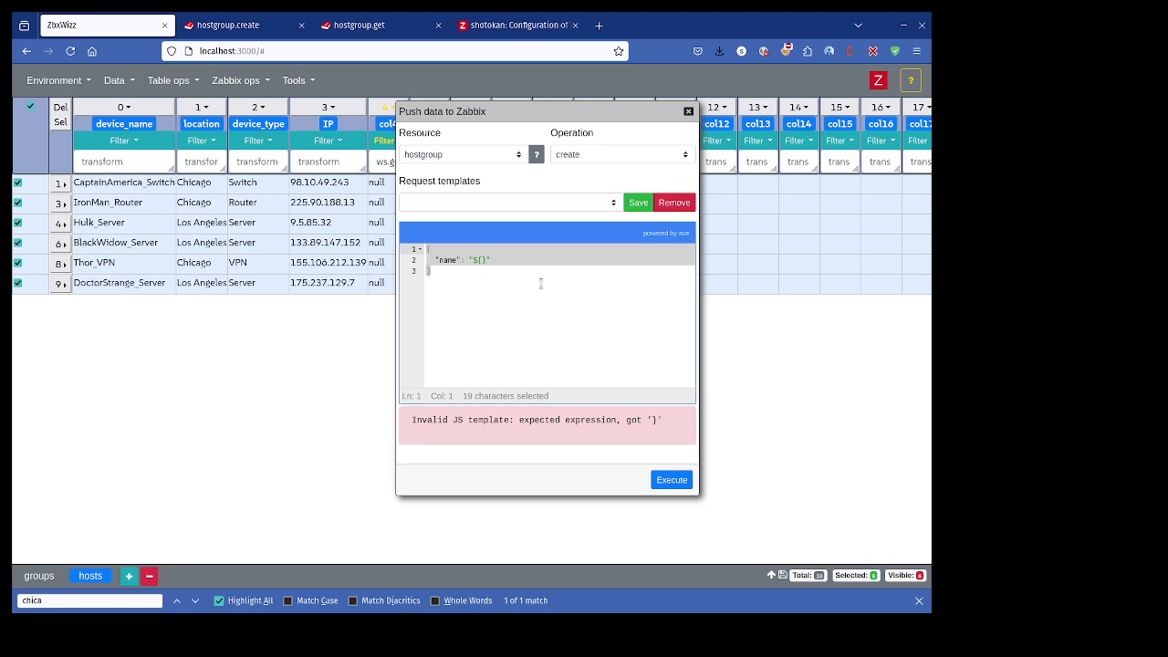
left_click(482, 261)
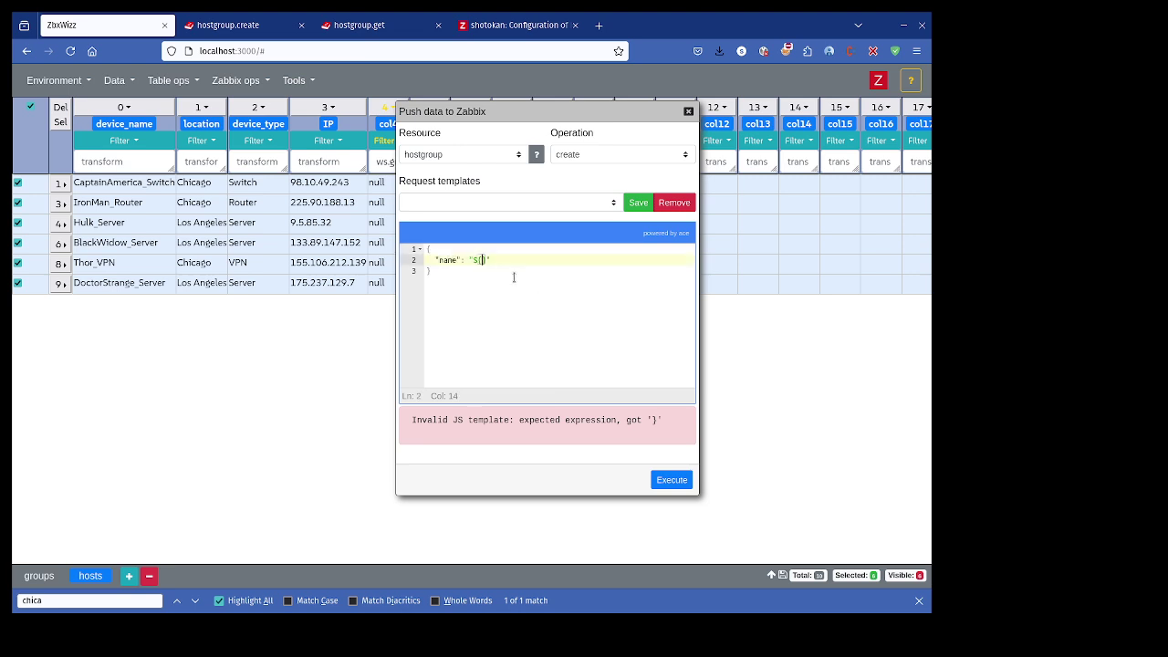
type("$")
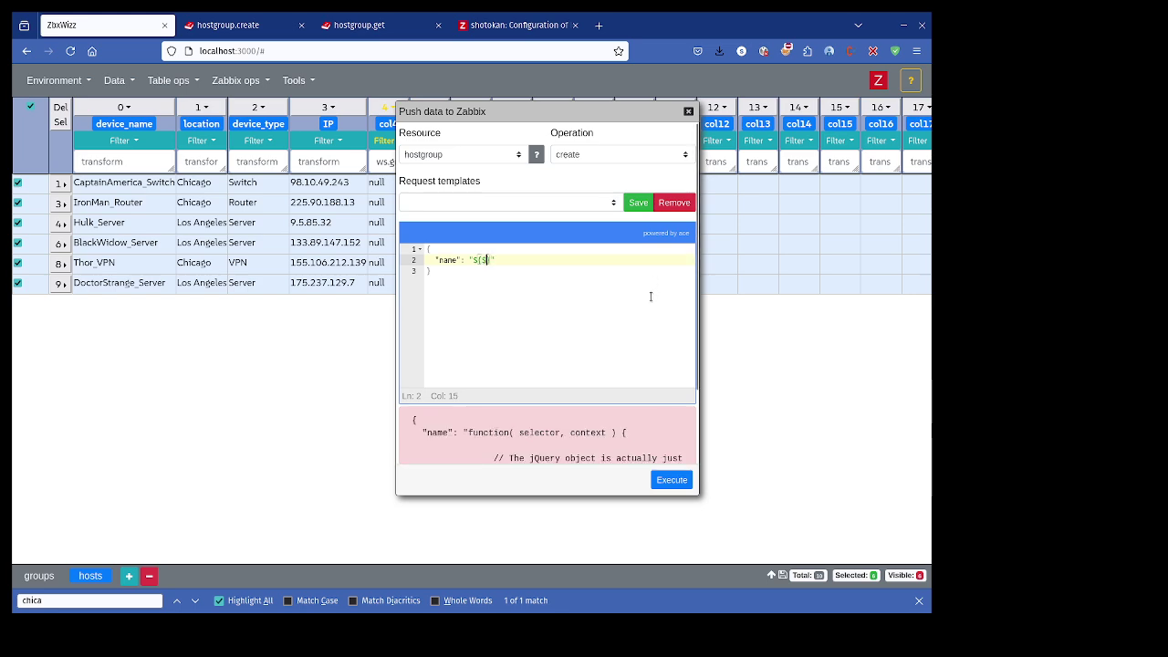
key("BackSpace")
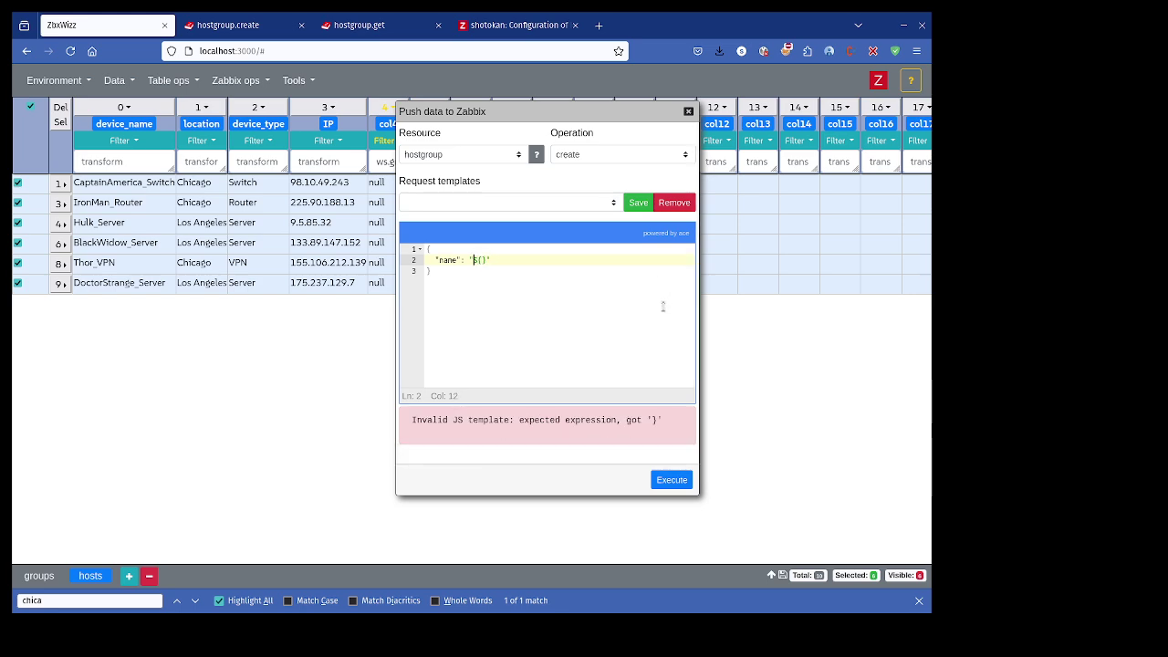
key("Right")
type("$")
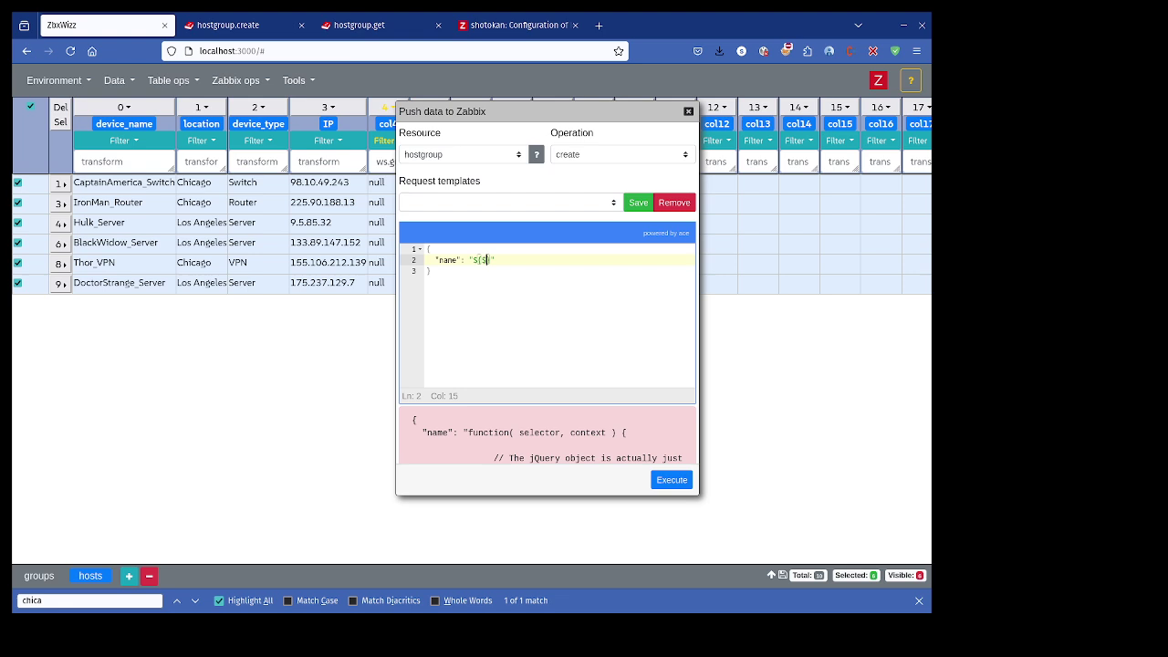
key("BackSpace")
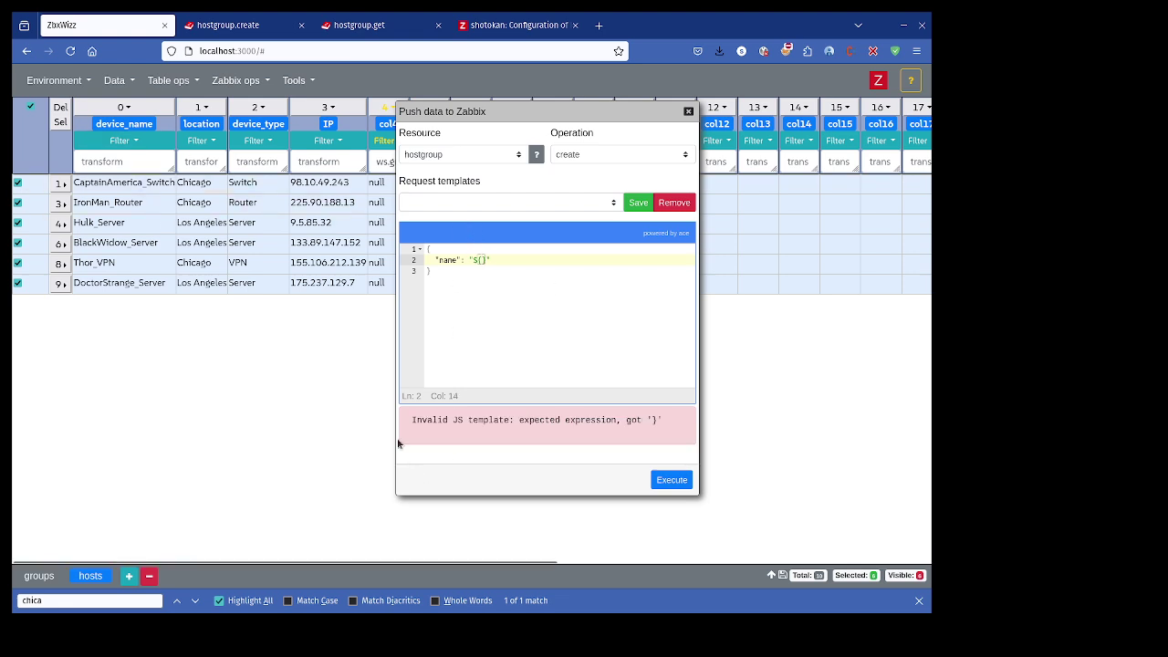
left_click_drag(408, 426, 670, 425)
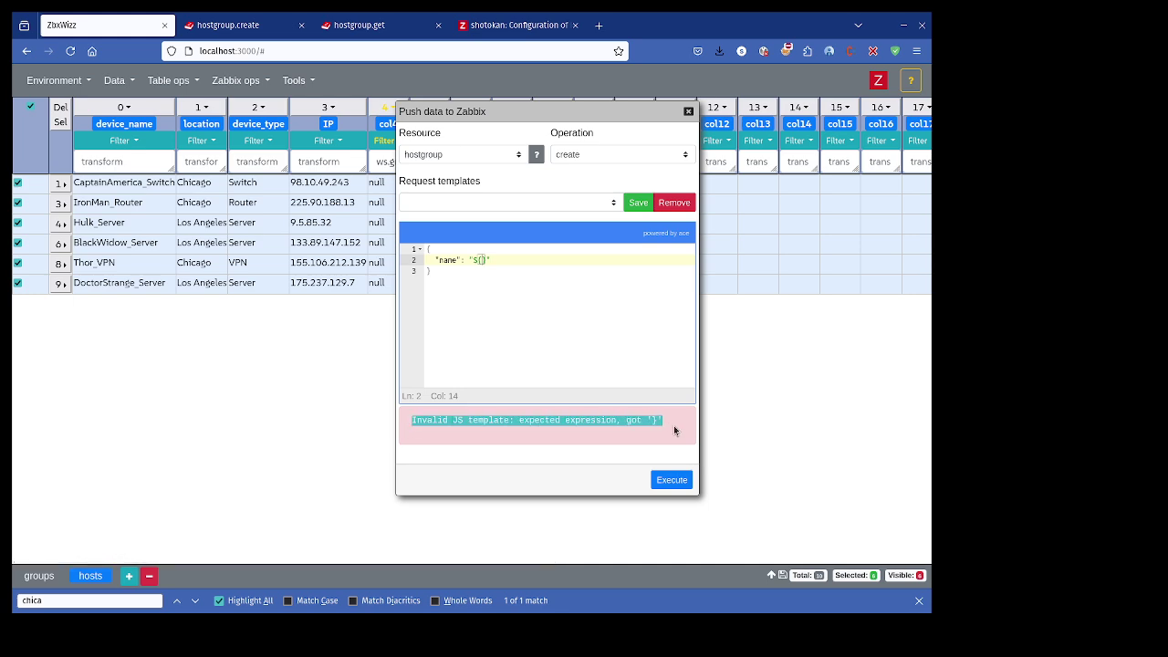
left_click_drag(485, 273, 415, 249)
left_click_drag(534, 302, 409, 256)
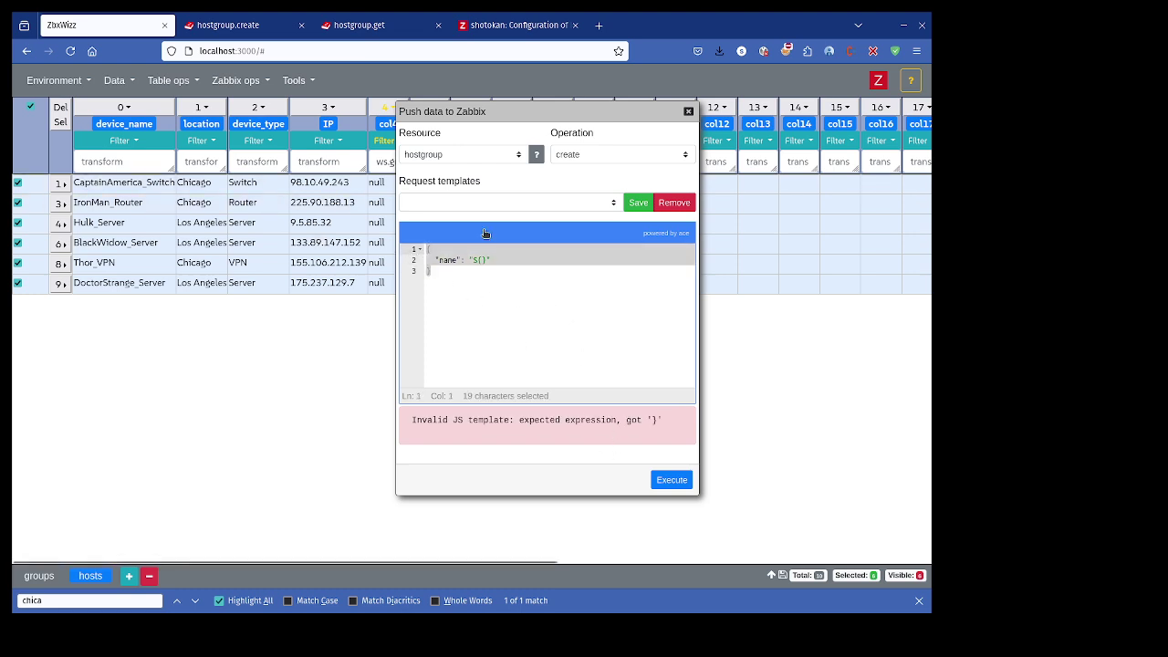
Insert the column variable $0 into the name placeholder and move the push dialog clear of the first table columns.
left_click(481, 260)
type("$")
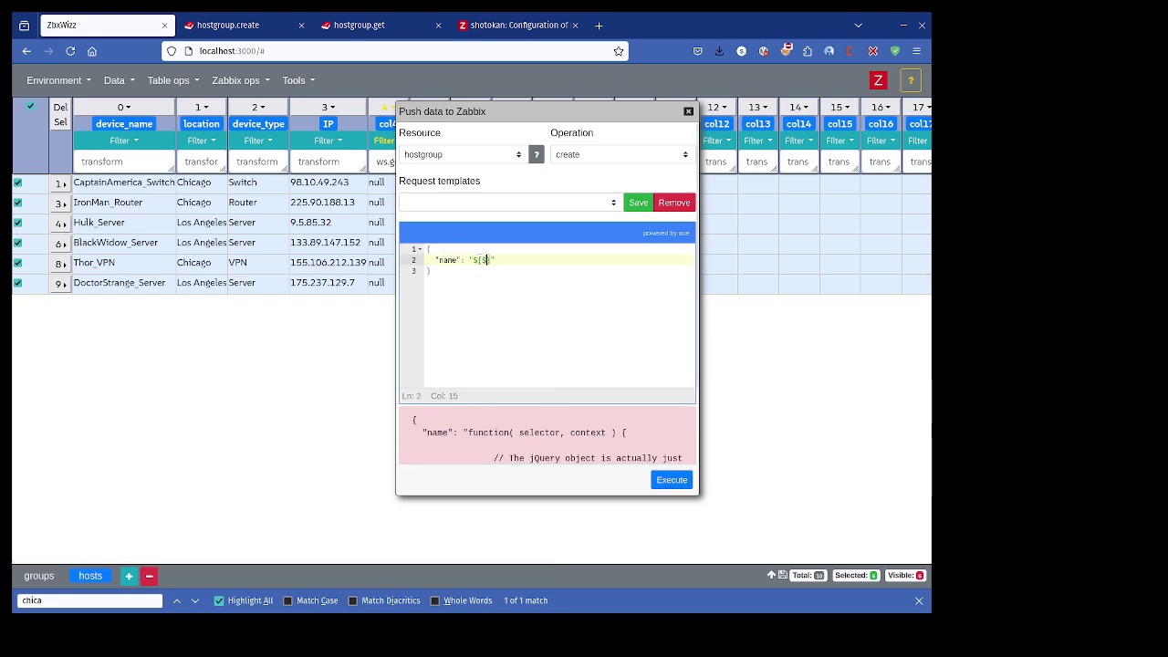
left_click_drag(507, 114, 608, 130)
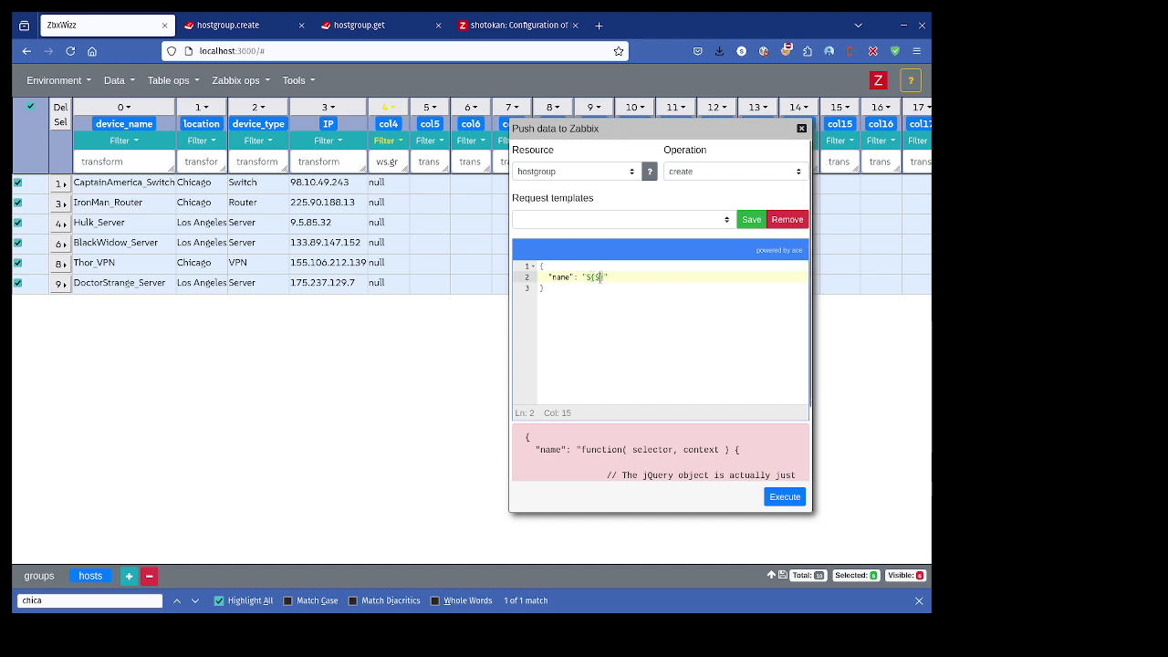
type("0")
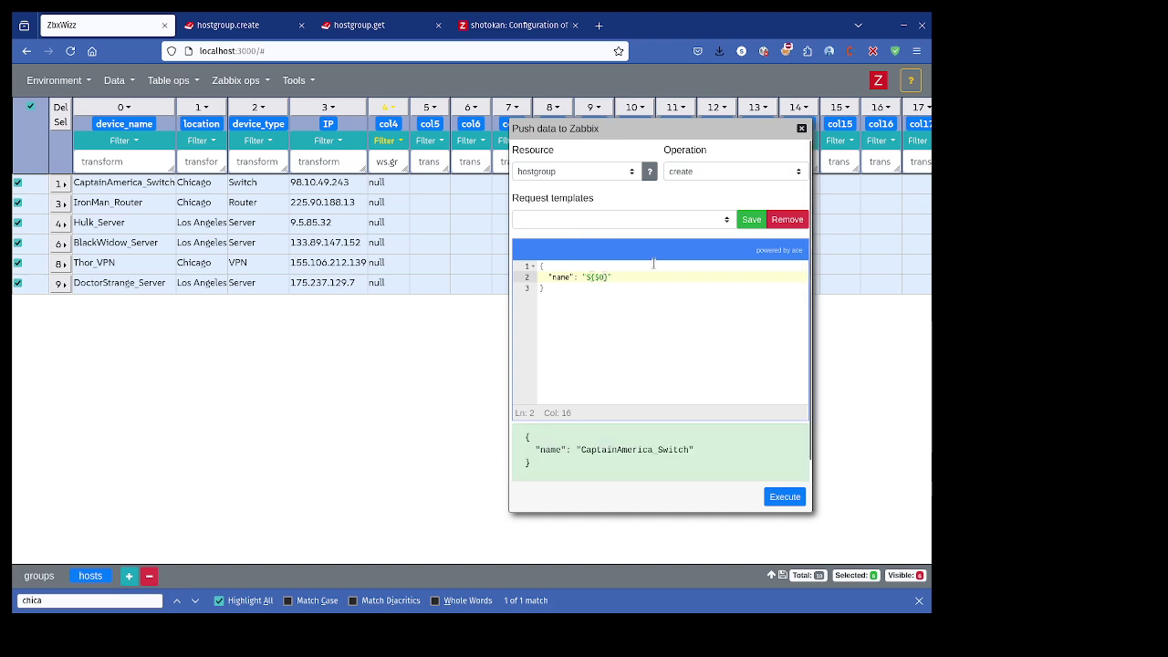
Set the name value's template expression to ${_location} so it references the location column.
left_click_drag(650, 134, 706, 137)
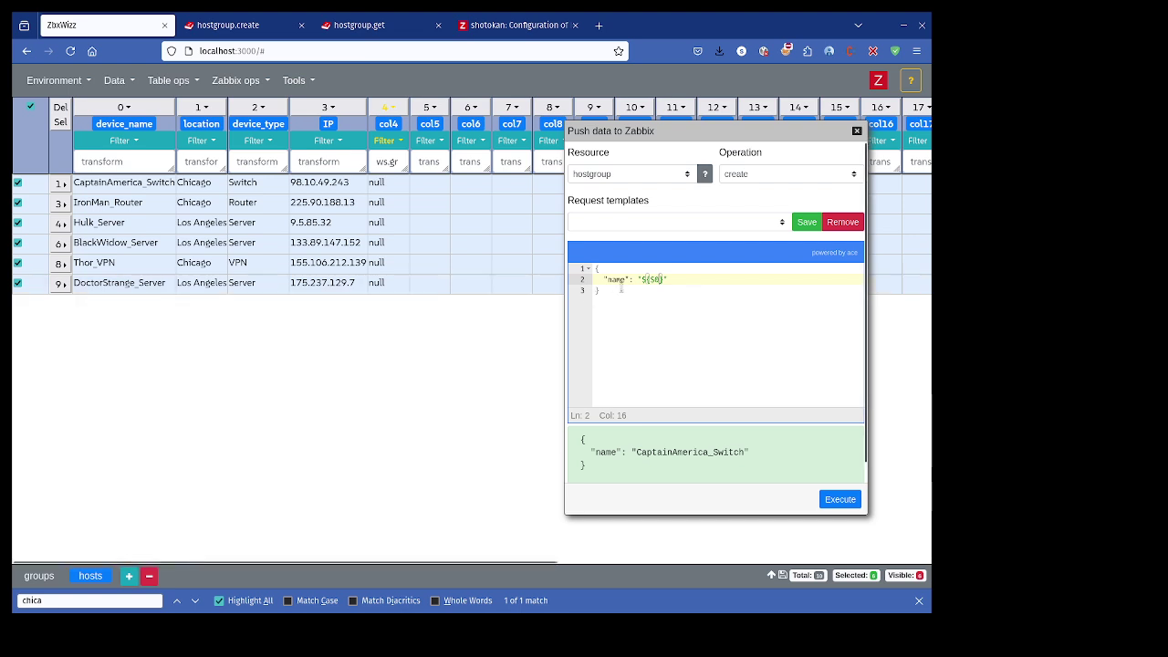
key("BackSpace")
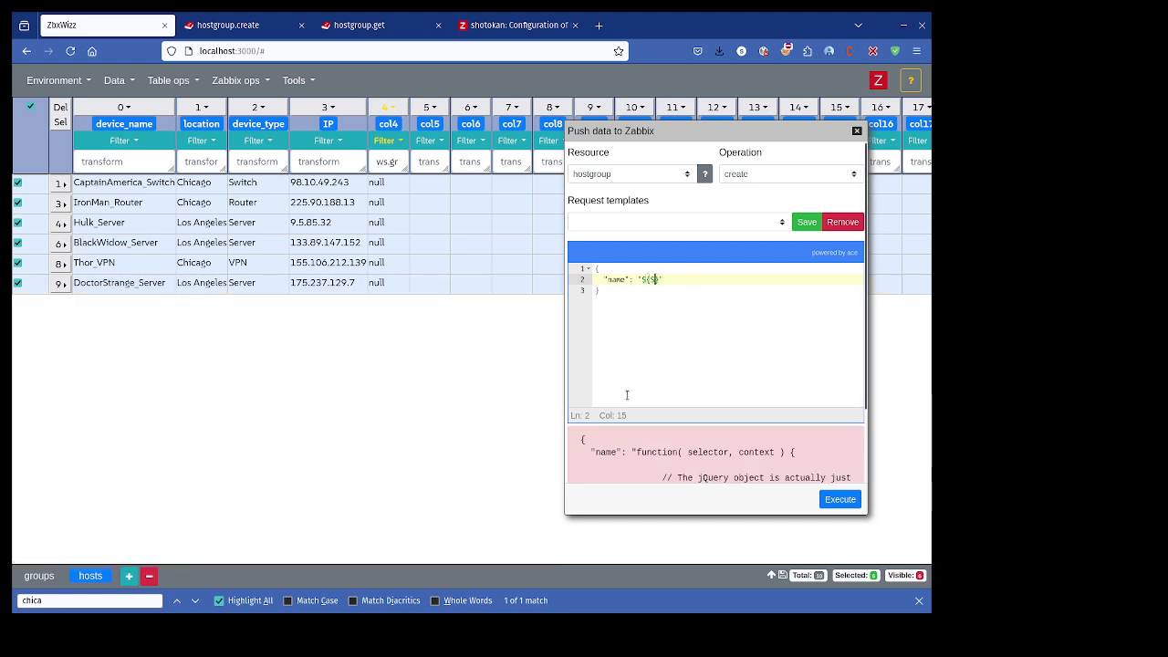
key("BackSpace")
type("_location")
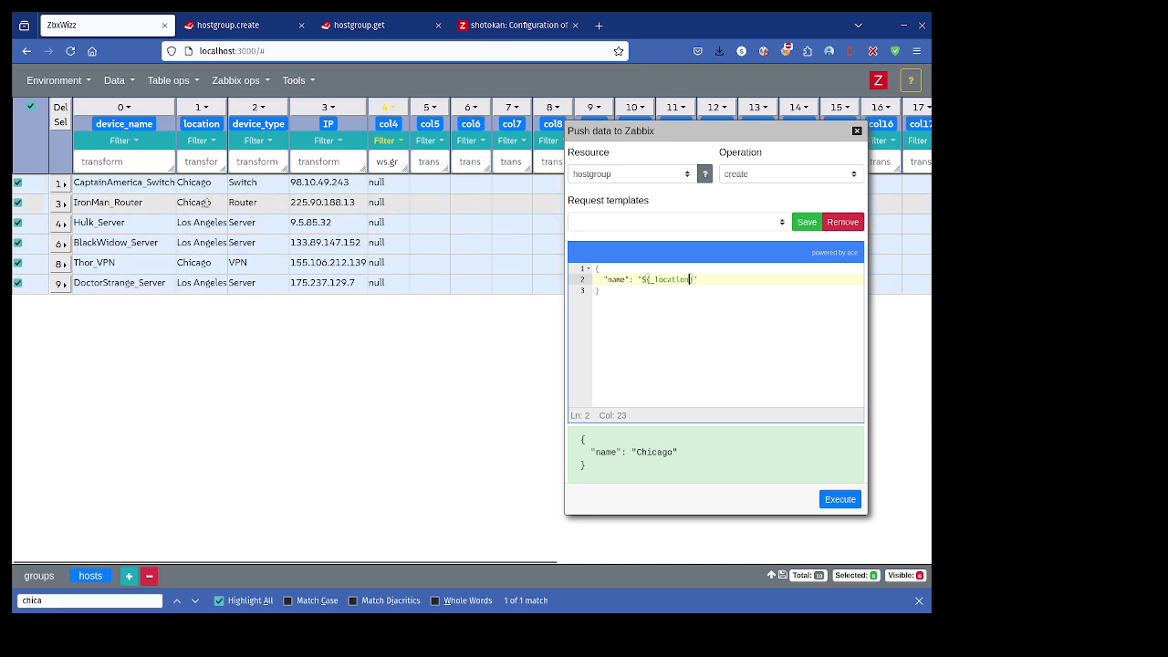
Execute the hostgroup create request for the selected rows and confirm the push to Zabbix.
left_click_drag(735, 137, 570, 130)
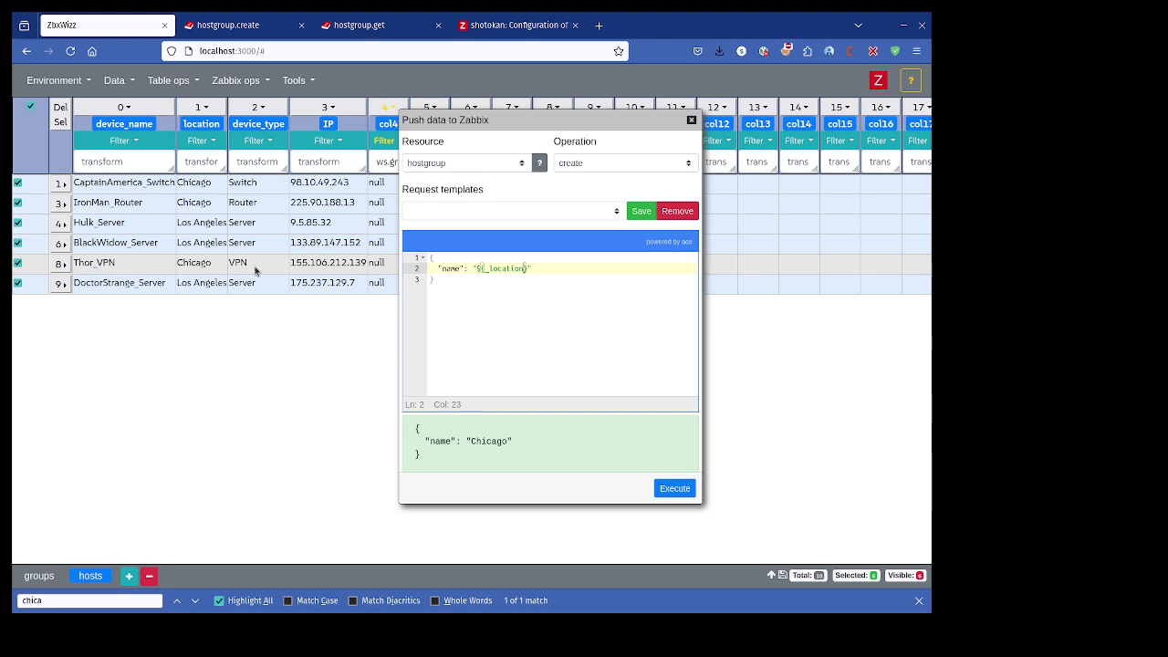
left_click_drag(596, 287, 434, 254)
left_click(433, 267)
left_click(574, 290)
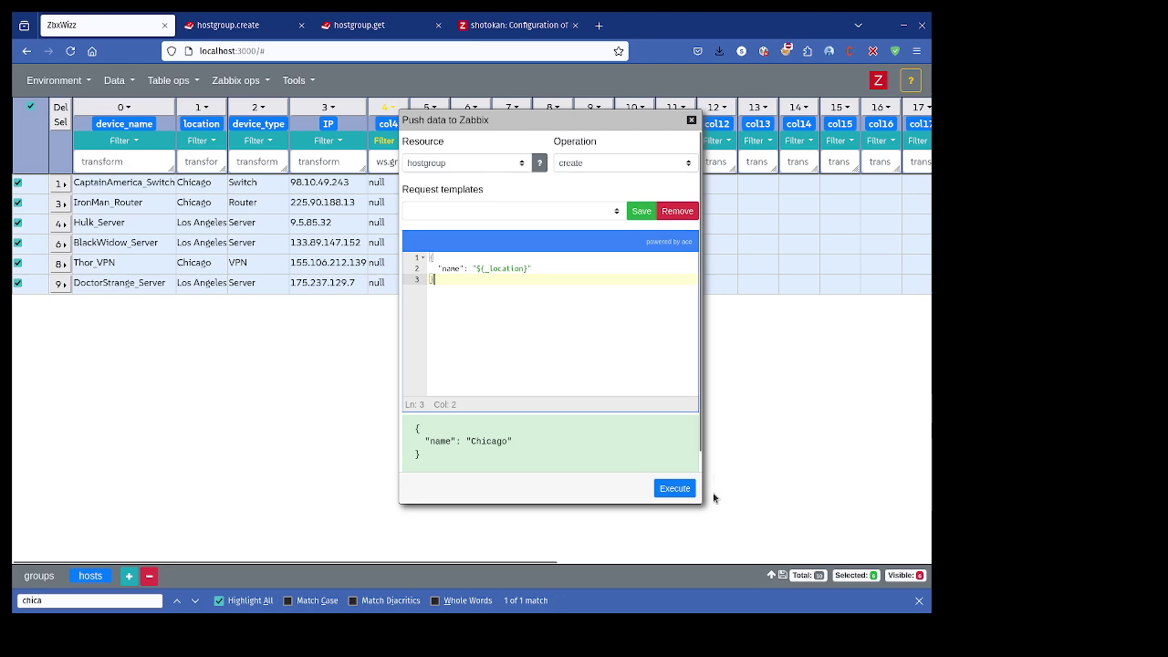
left_click(675, 489)
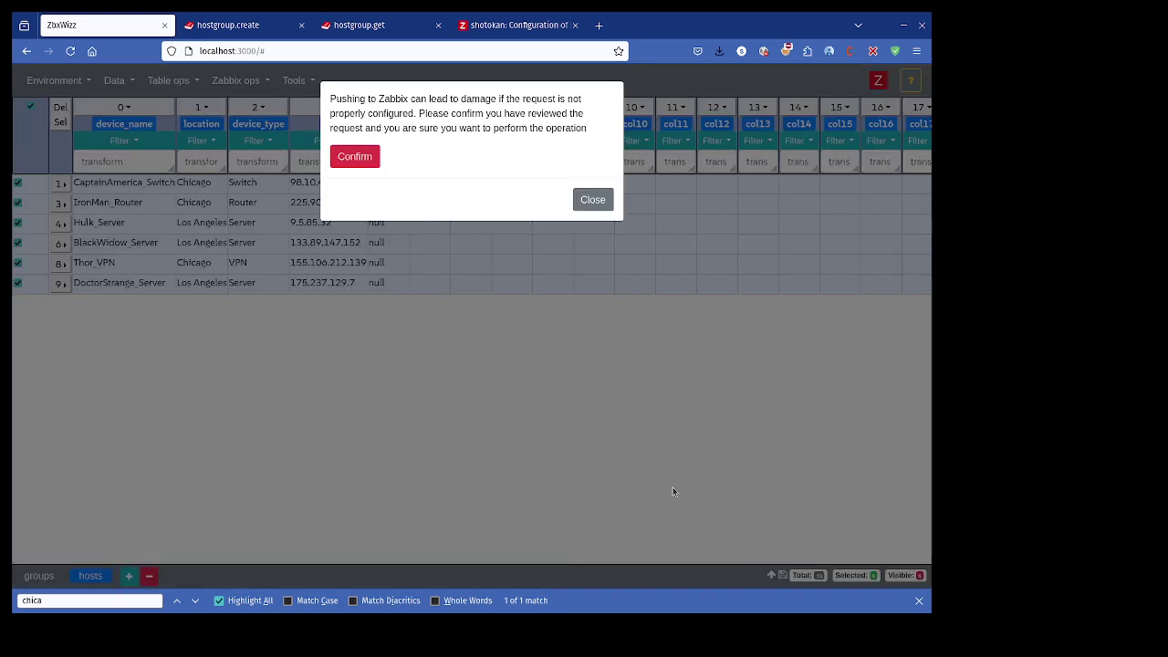
left_click(354, 157)
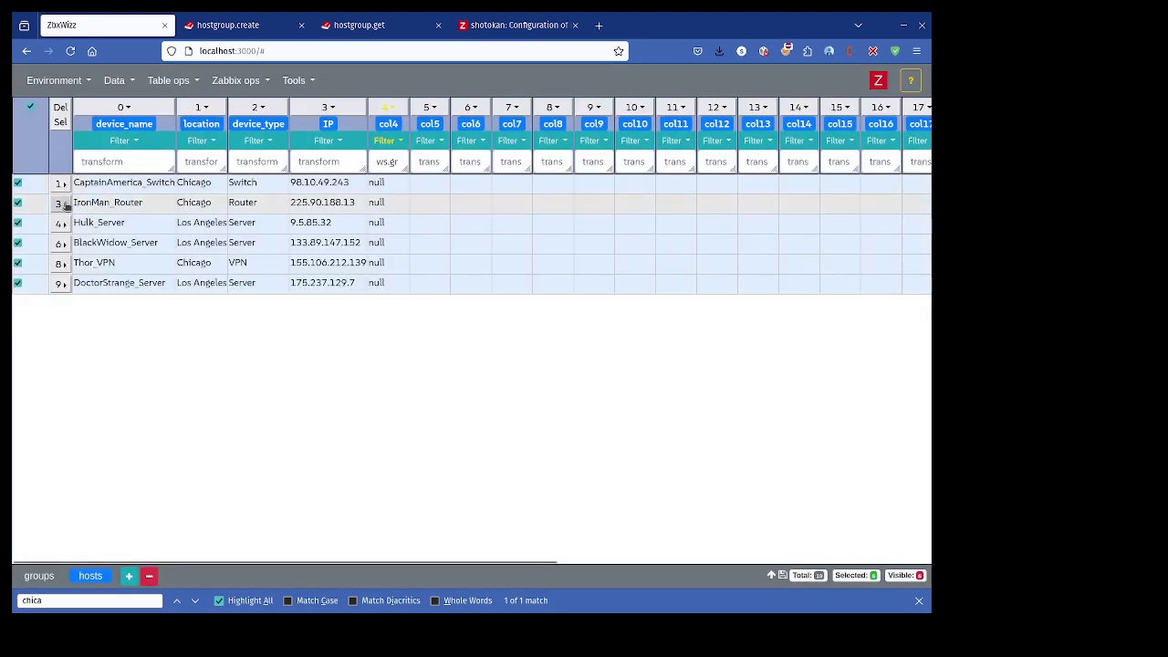
Open the row info for CaptainAmerica_Switch, enlarge its window and move it clear of the first table columns.
left_click(59, 184)
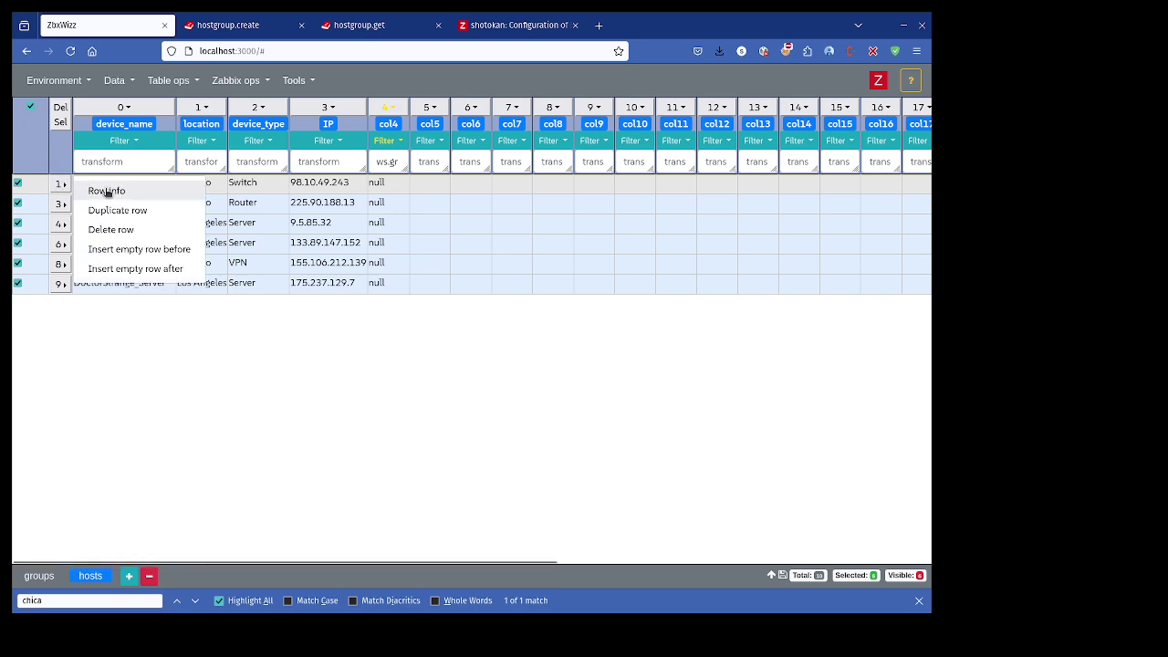
left_click(57, 185)
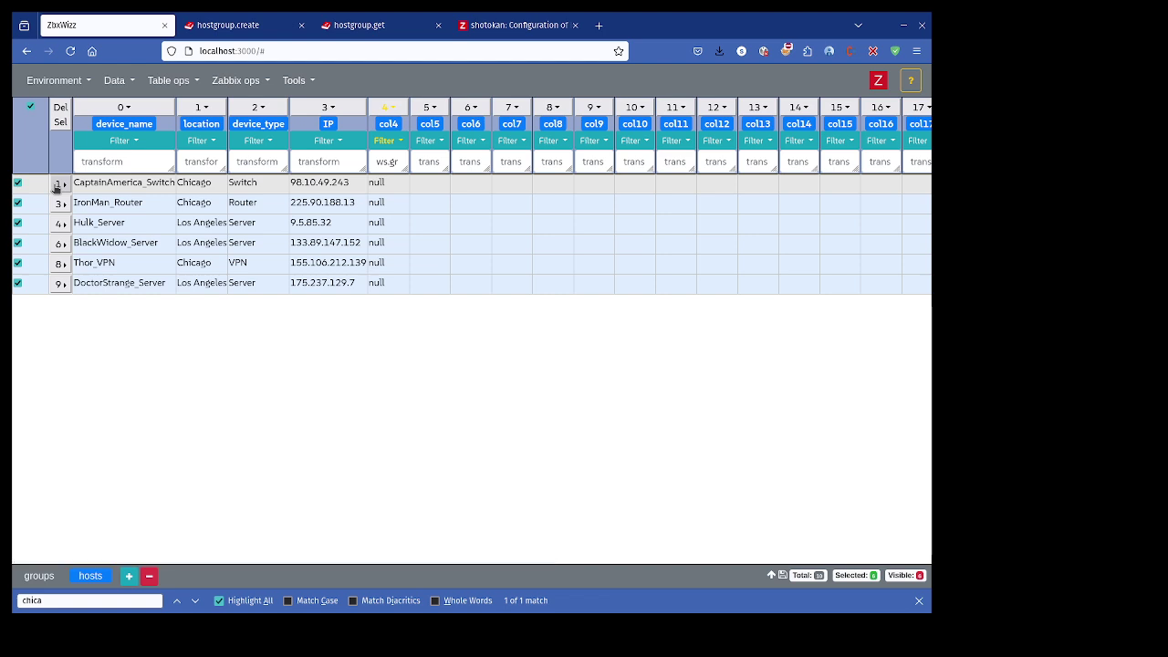
left_click(55, 186)
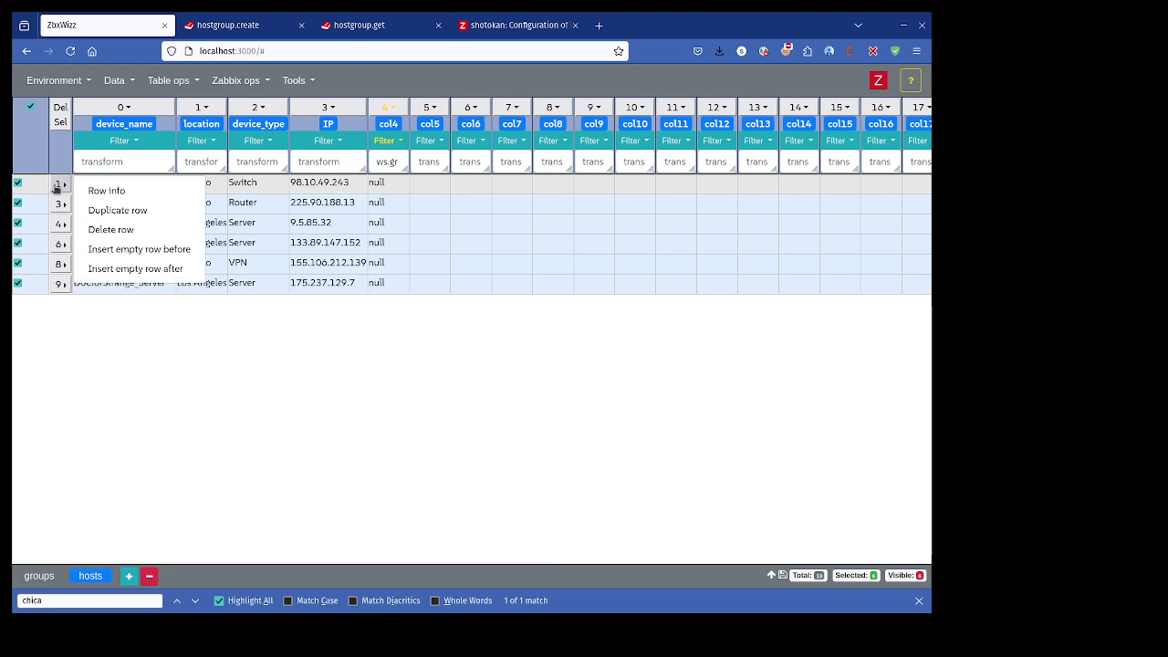
left_click(129, 190)
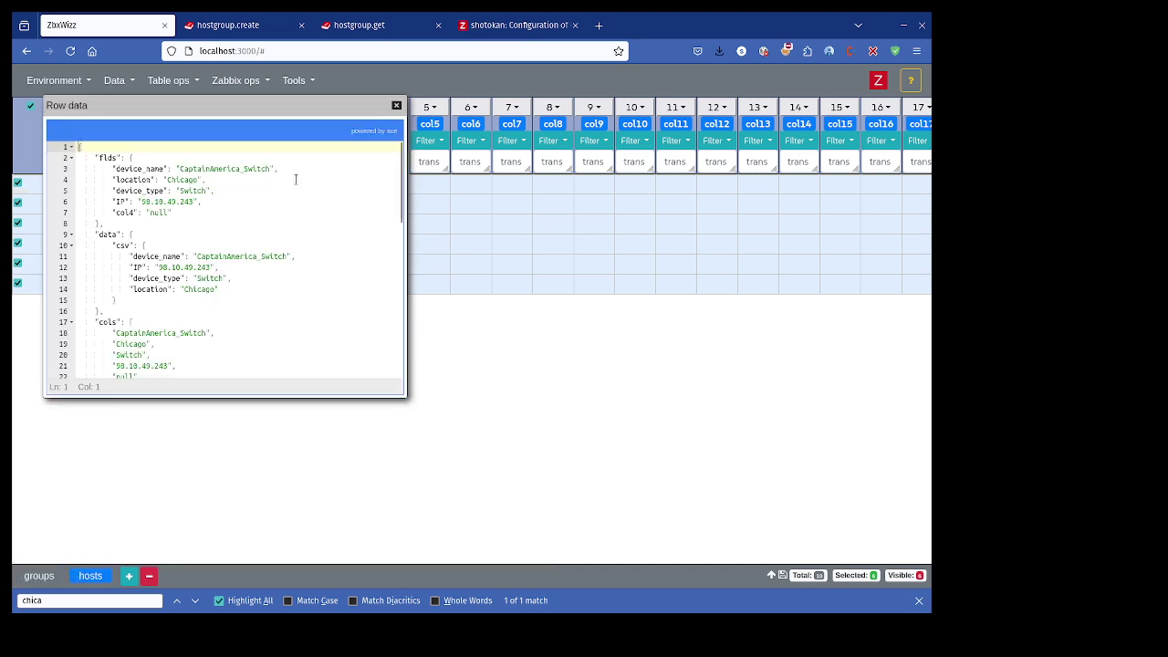
left_click_drag(398, 392, 399, 501)
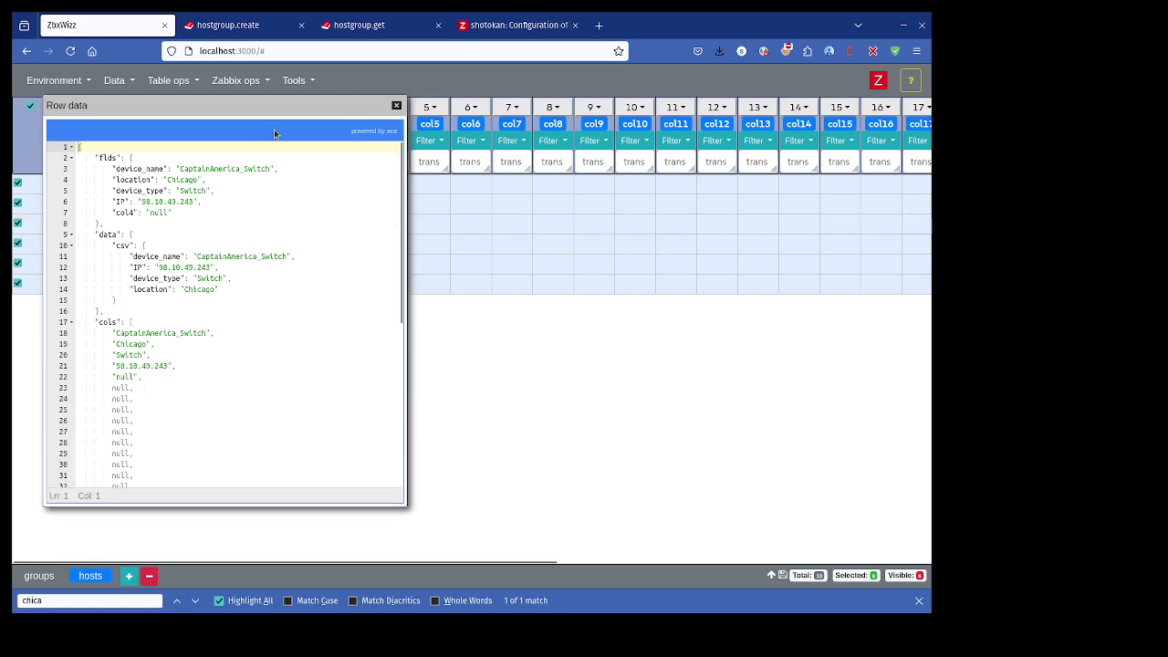
left_click_drag(290, 113, 639, 128)
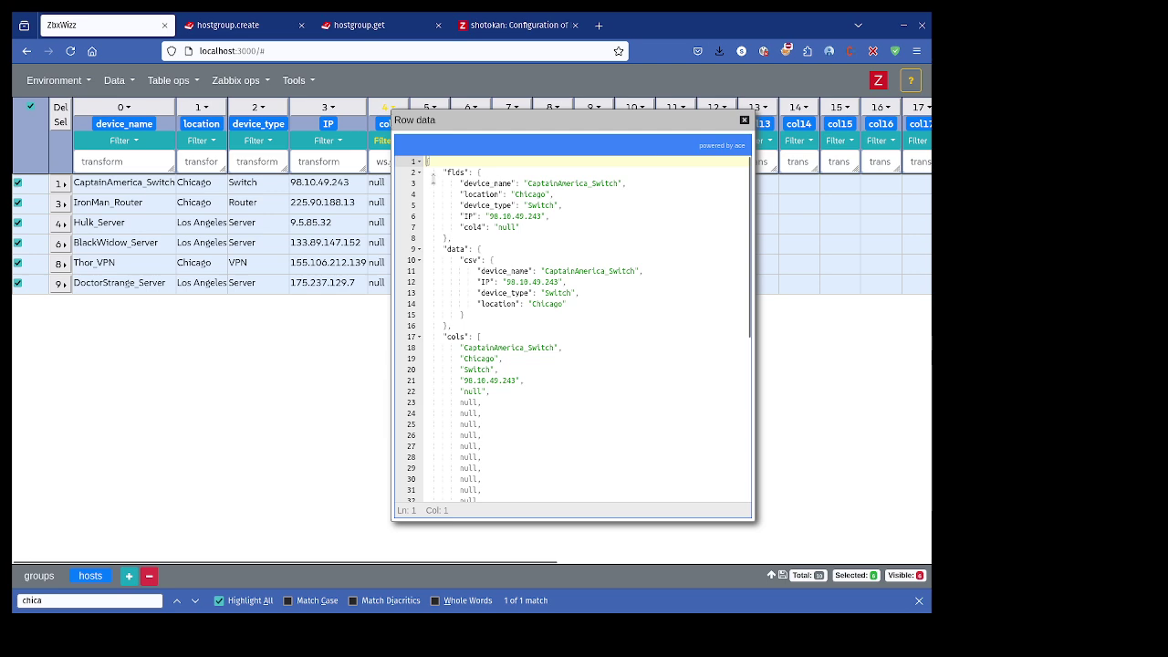
Examine the flds section and the csv block under data in the CaptainAmerica_Switch row data.
left_click_drag(443, 172, 556, 245)
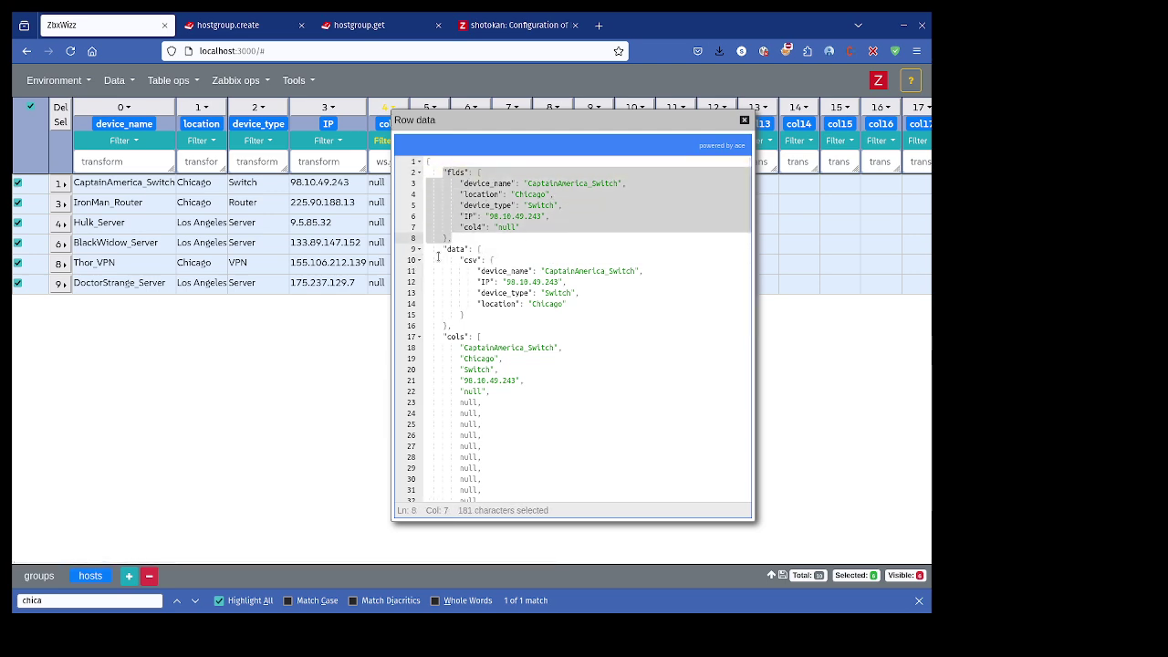
left_click_drag(443, 249, 526, 325)
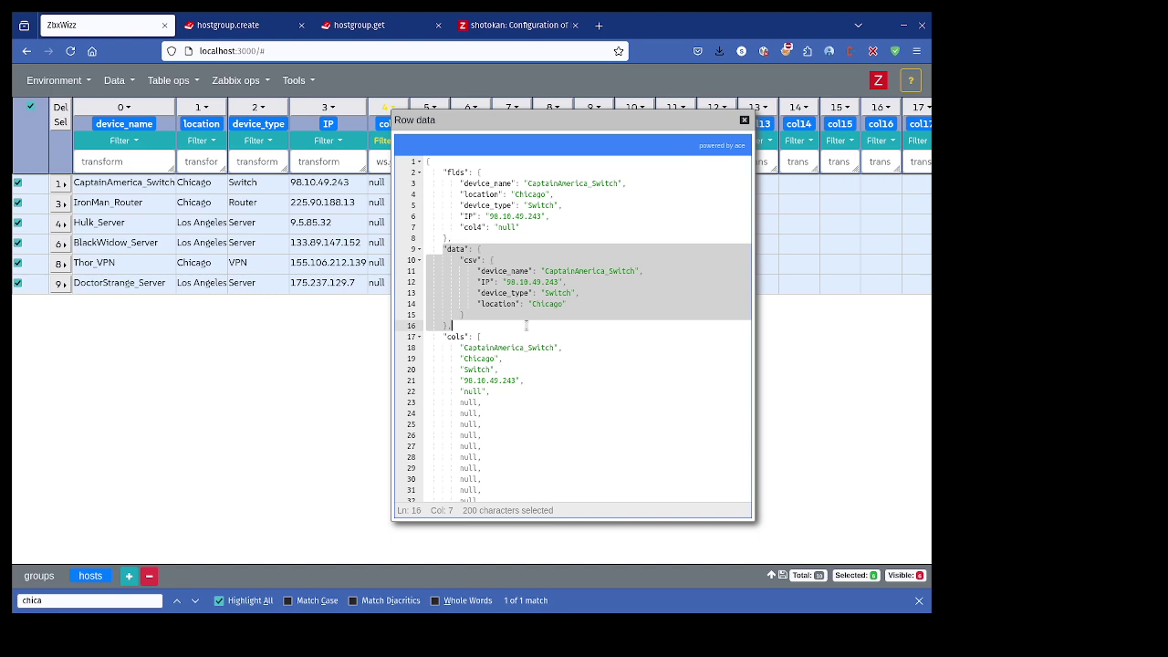
double_click(449, 248)
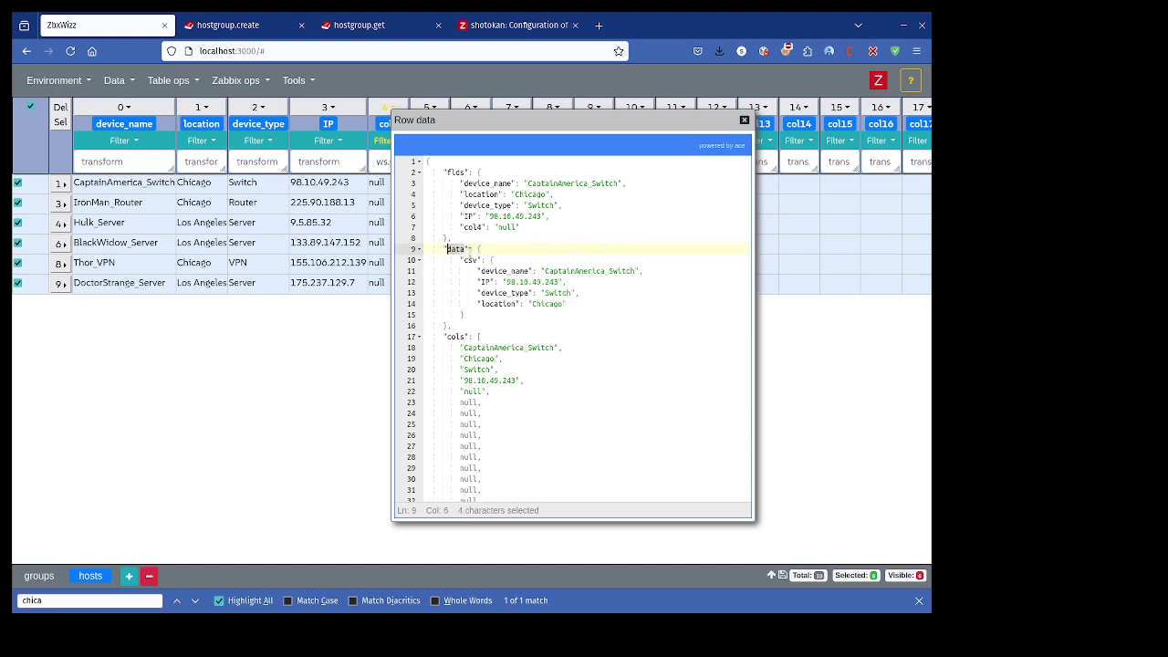
left_click_drag(460, 260, 521, 319)
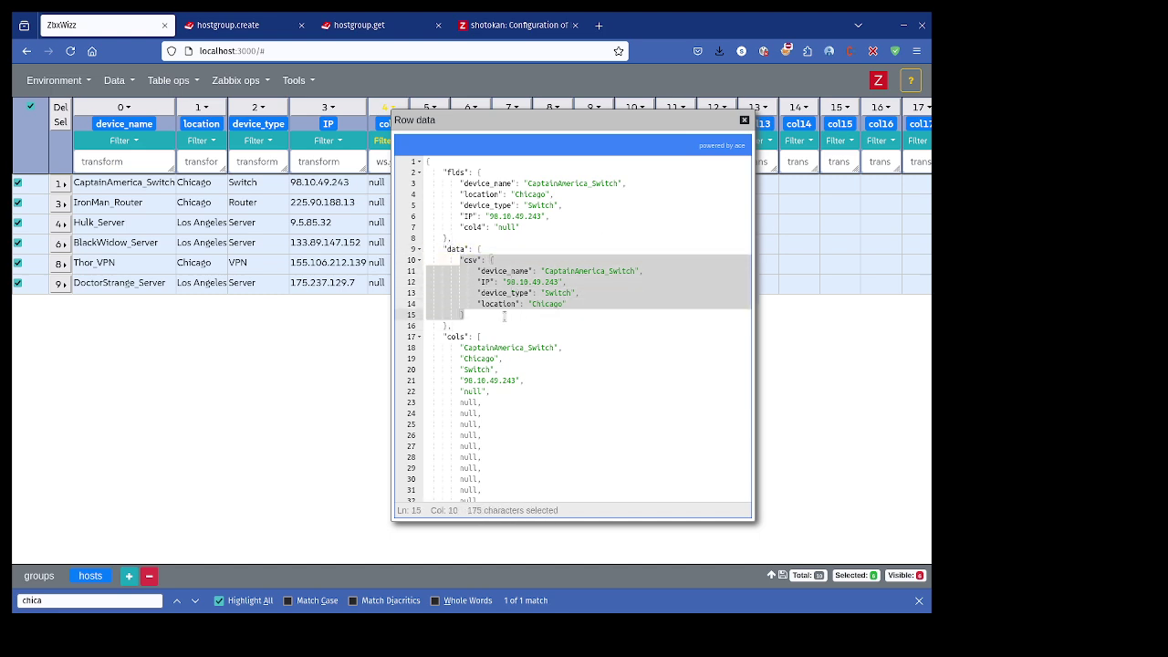
left_click_drag(456, 260, 528, 316)
scroll(664, 306, "down", 3)
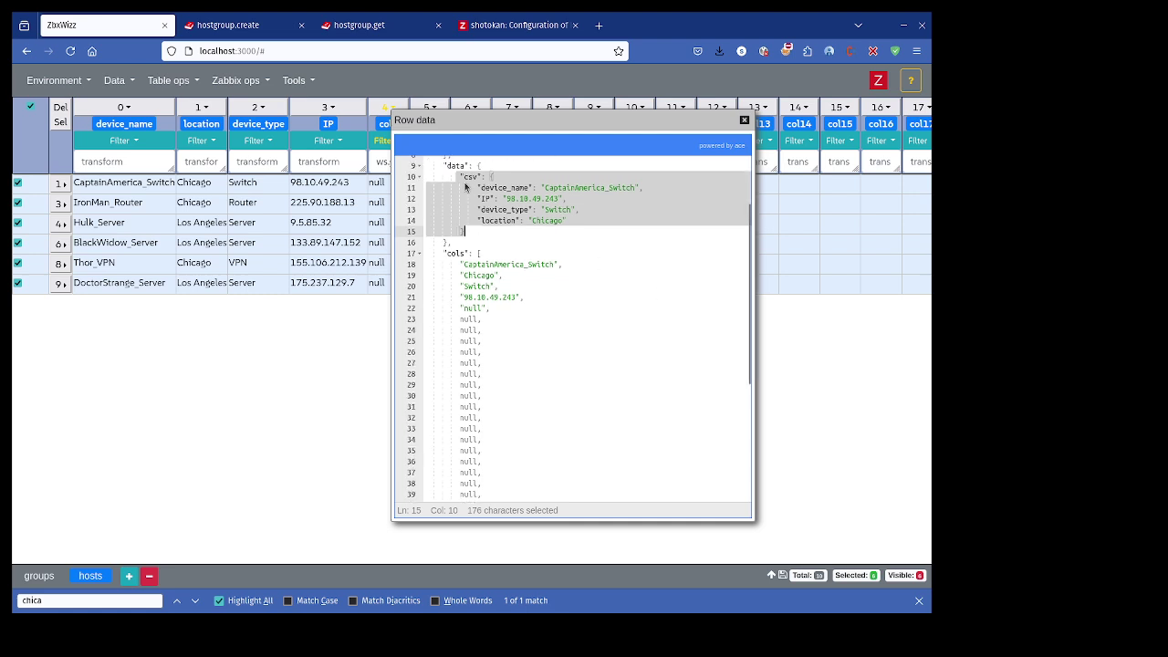
left_click_drag(452, 177, 516, 235)
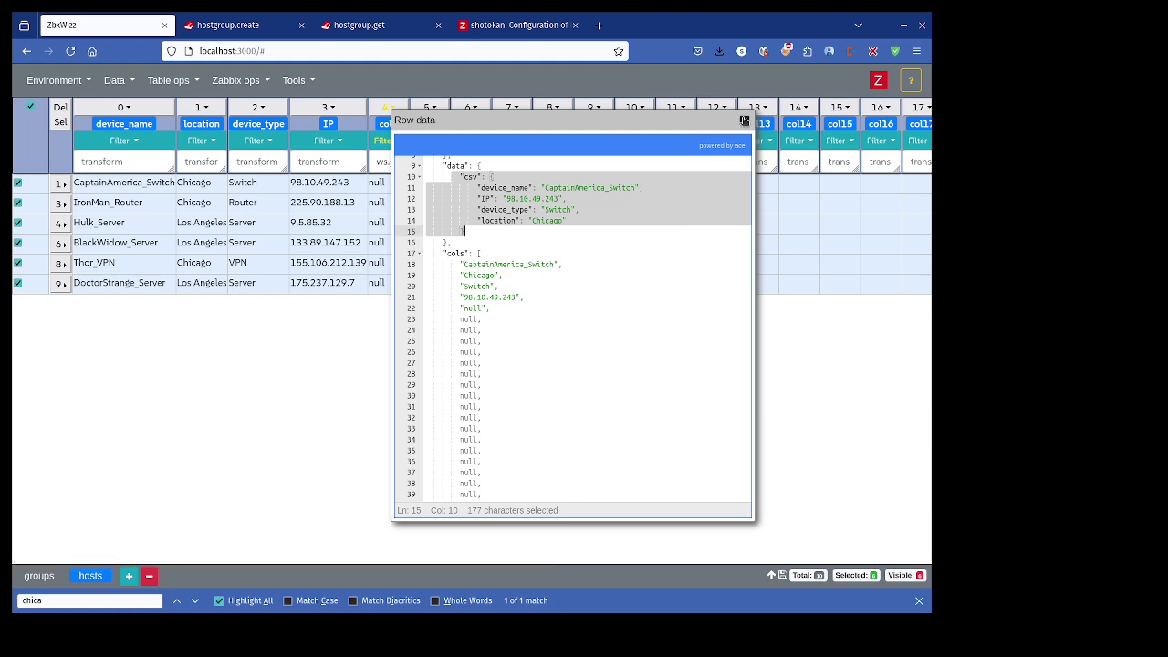
Close the row data and apply the literal transform "asdasd" to the device_name column.
left_click(744, 120)
left_click(133, 161)
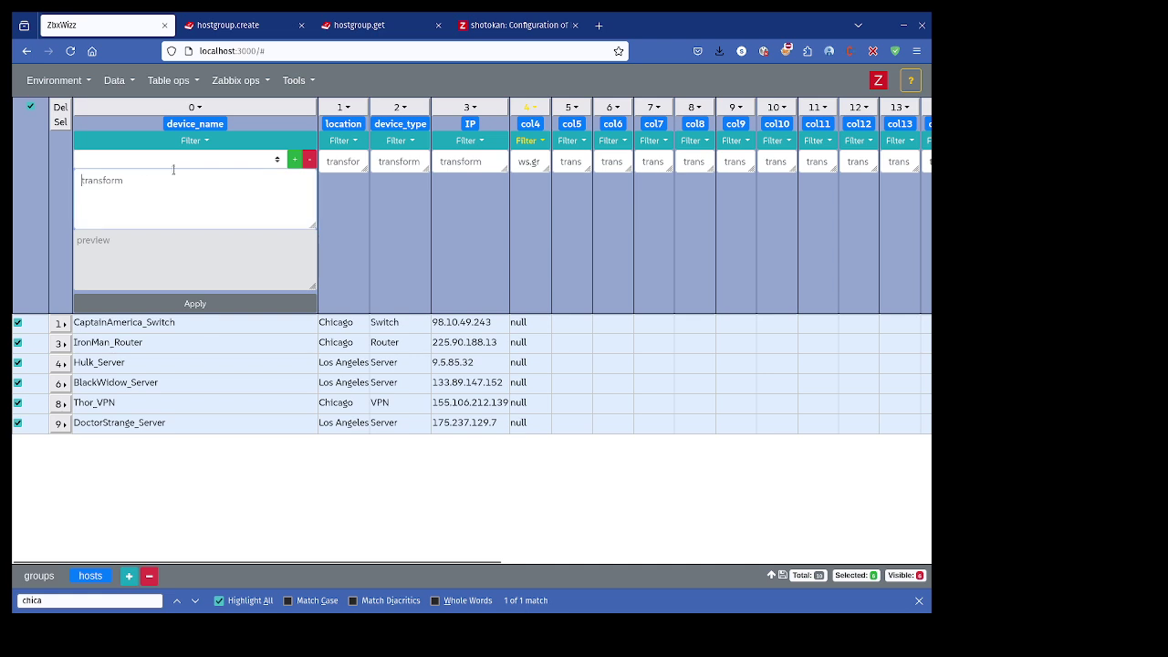
type("\"asdasd\"")
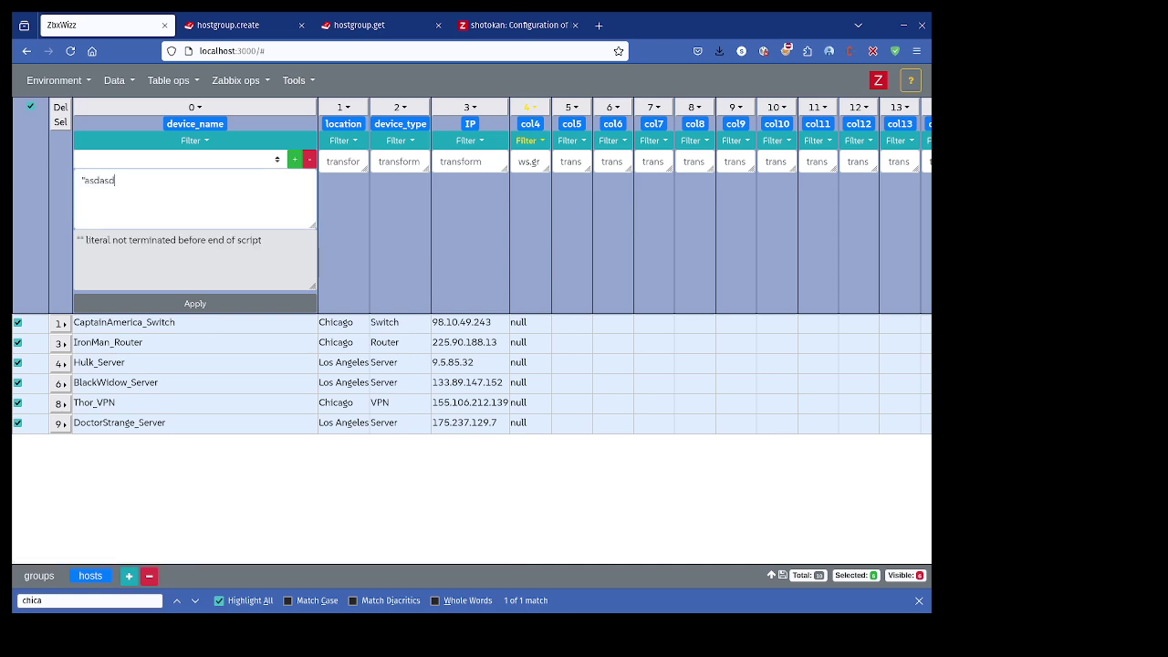
left_click(262, 305)
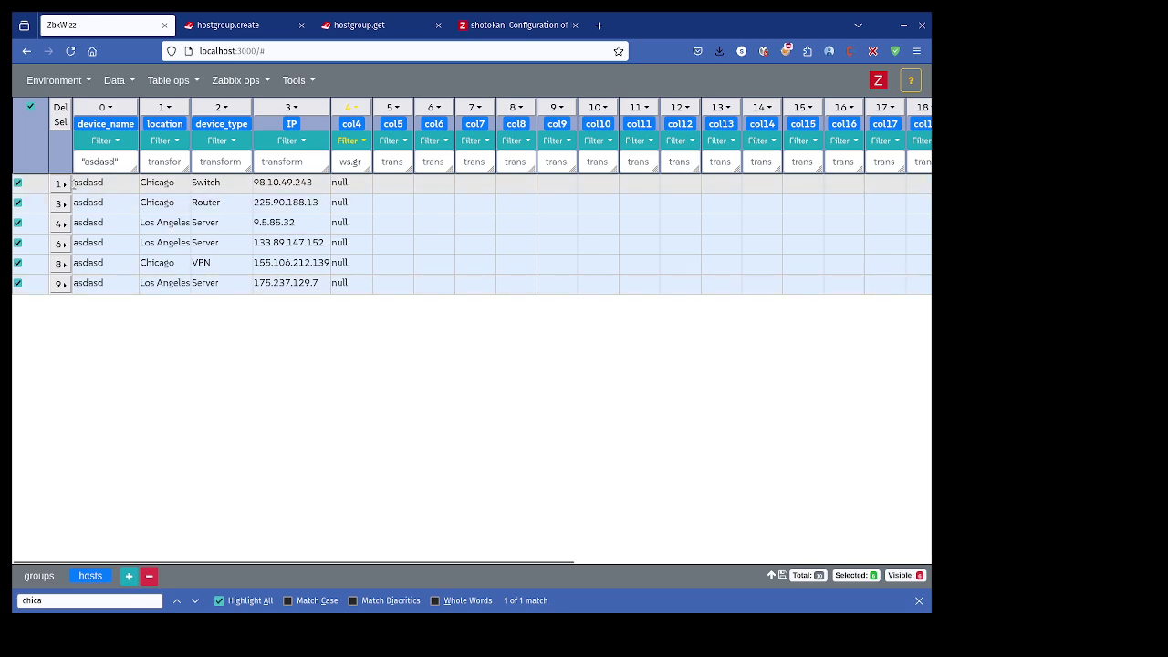
Replace the device_name column's transform with data.csv.device_name and apply it to the rows.
left_click(113, 161)
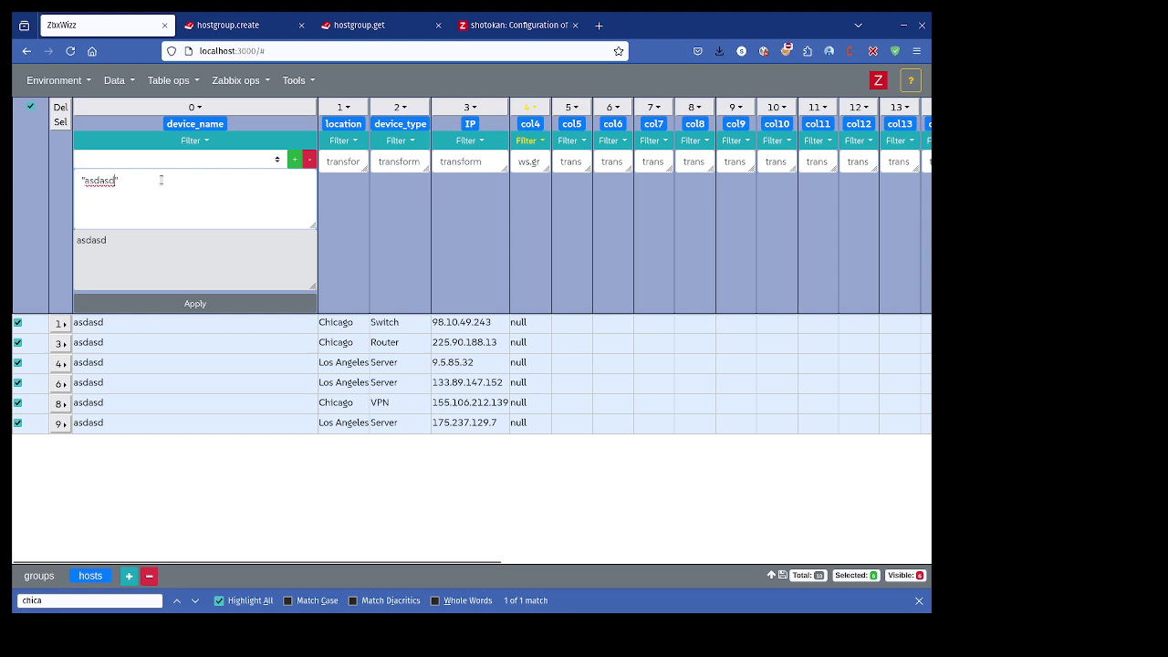
triple_click(117, 179)
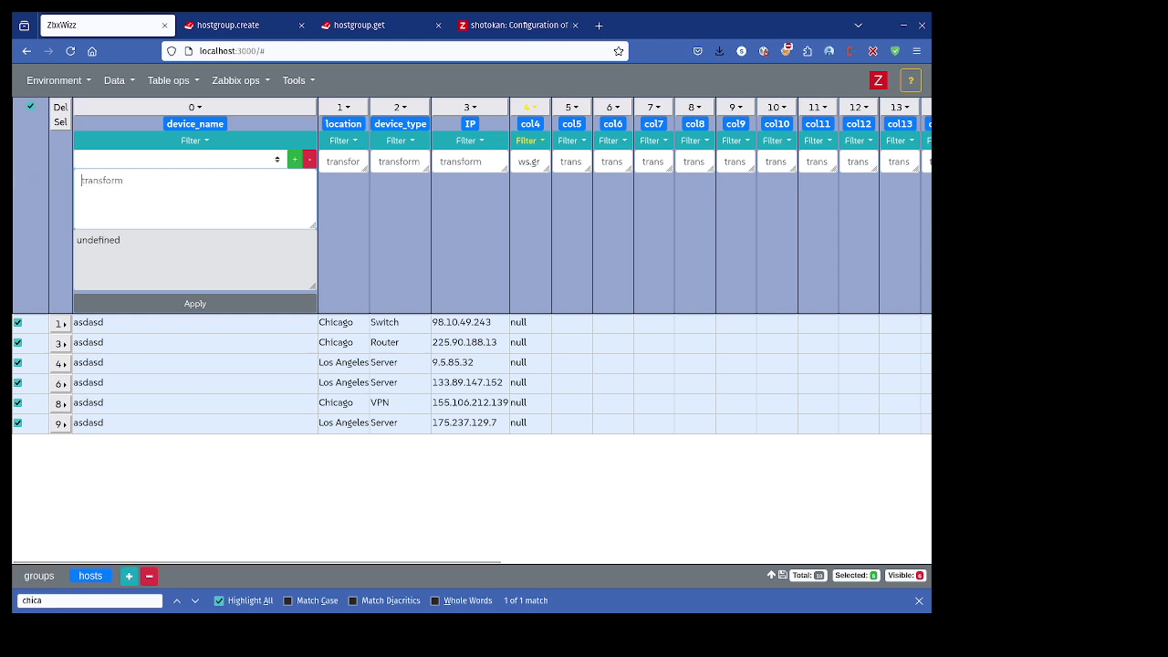
type("data.")
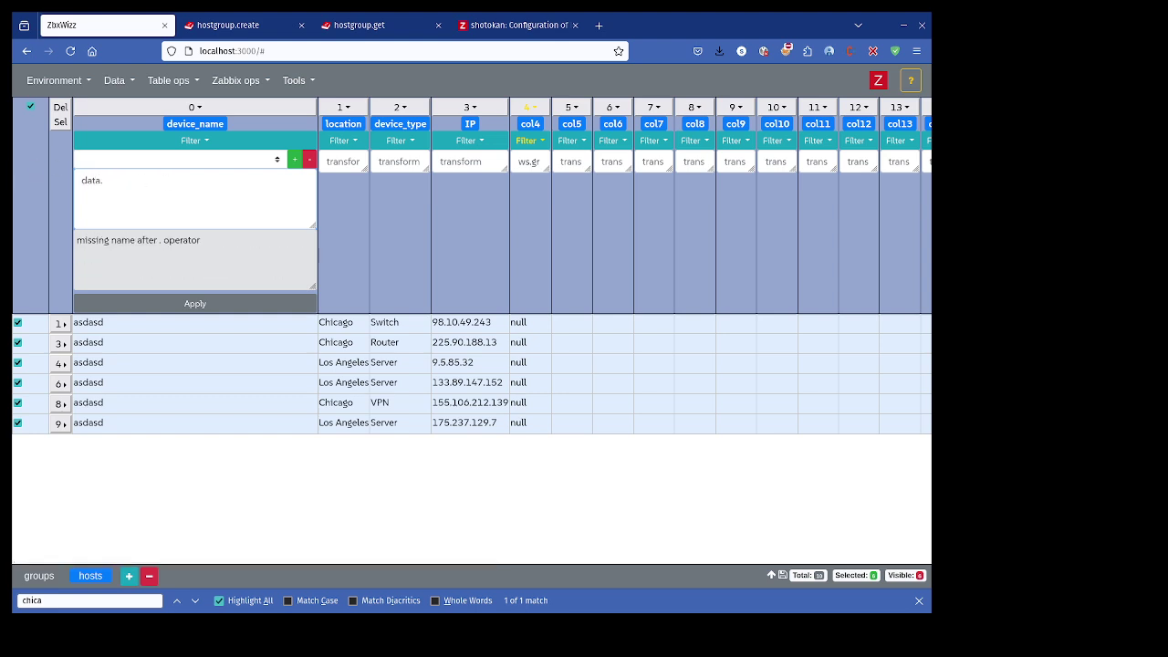
type("csv.device_")
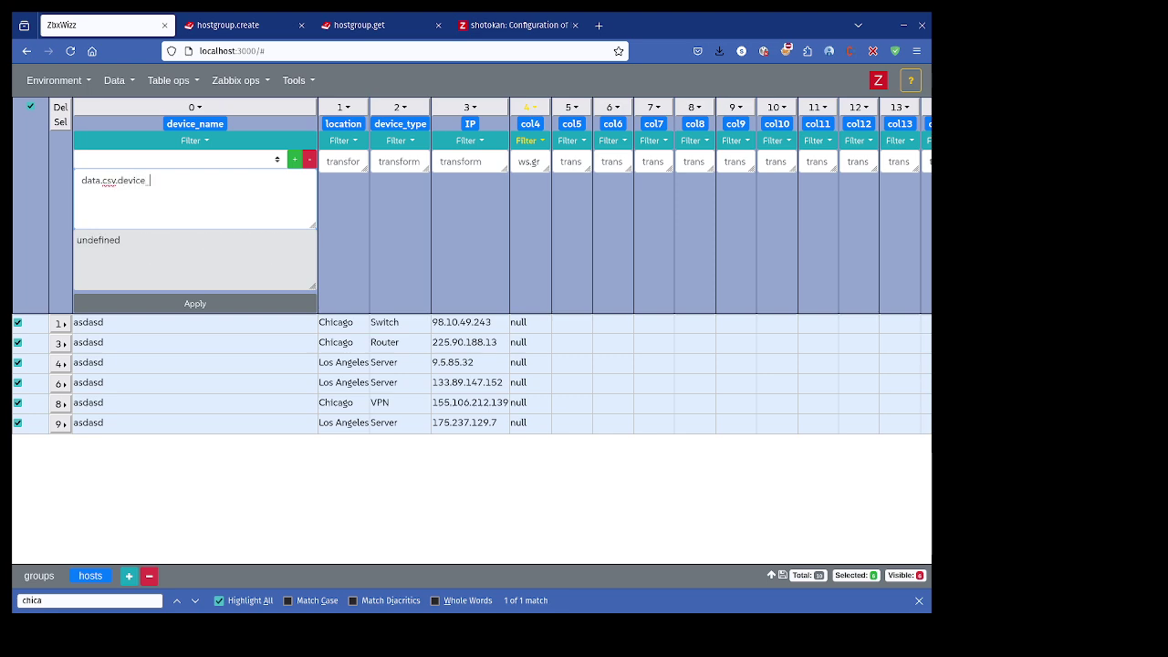
type("name")
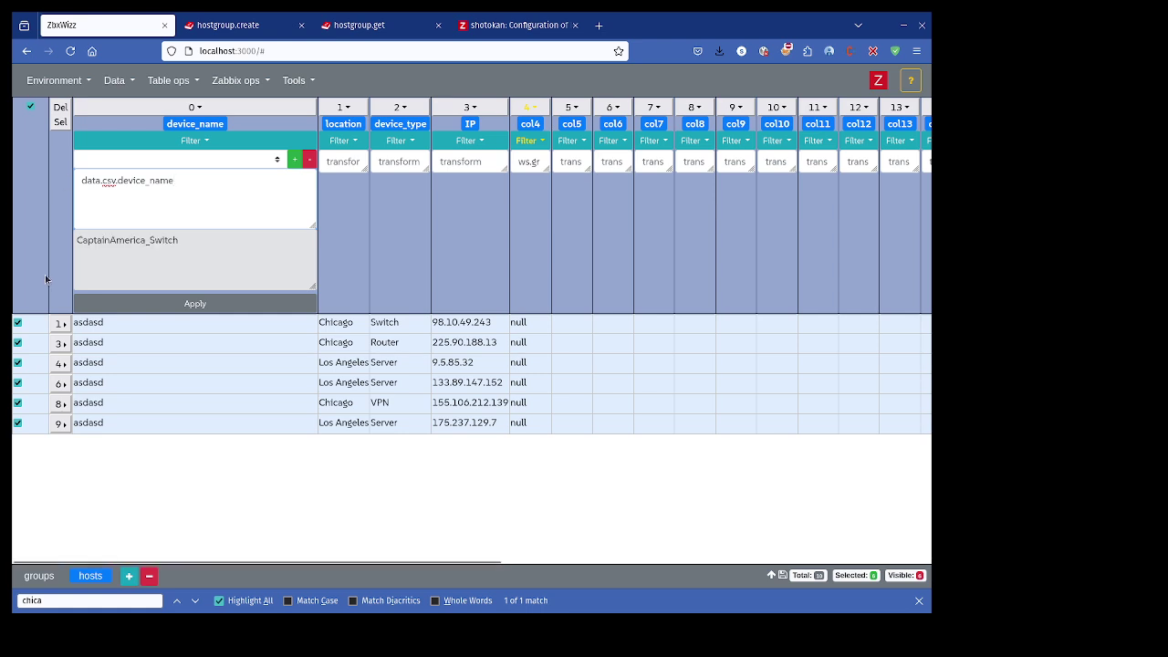
left_click(187, 304)
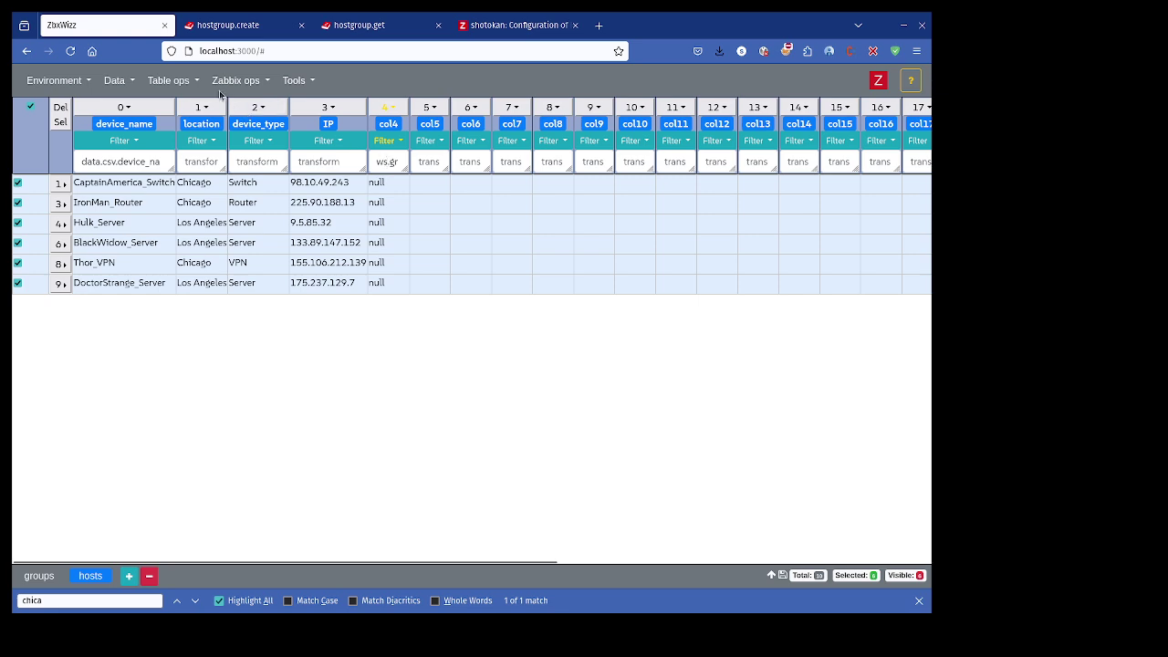
left_click(228, 81)
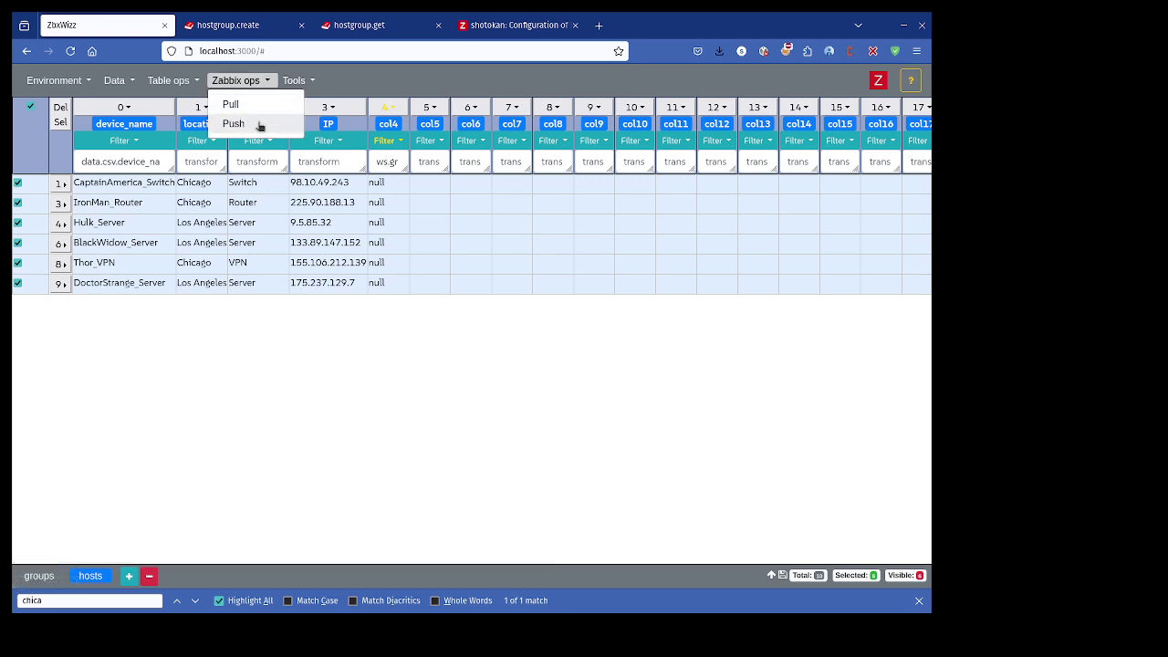
left_click(233, 125)
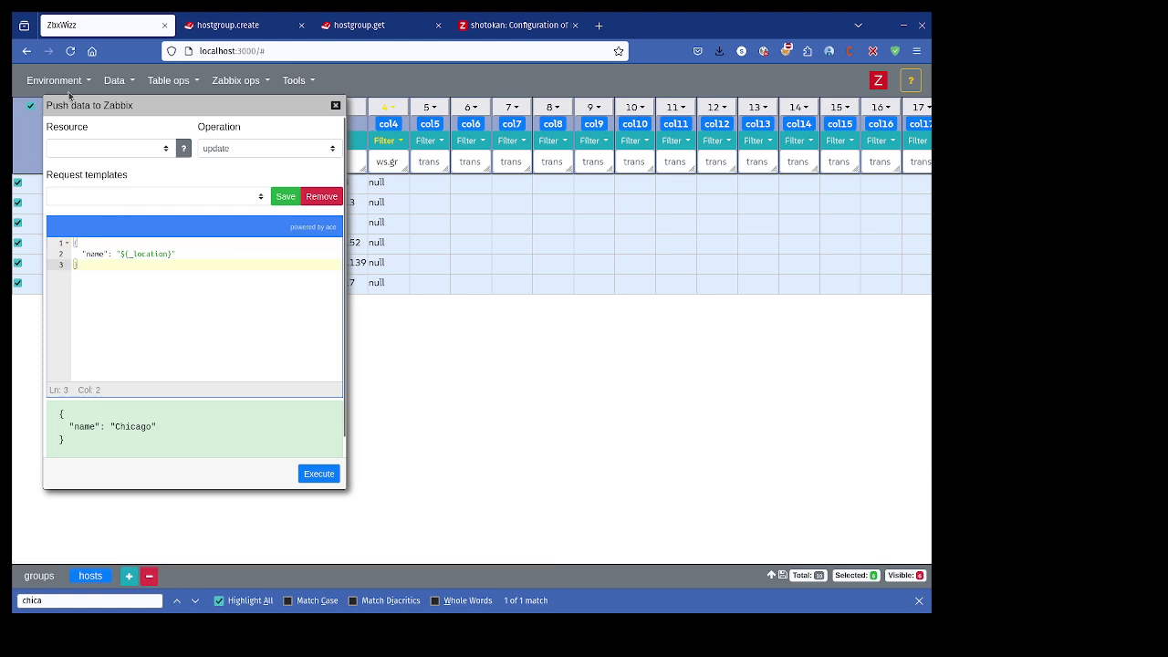
left_click(335, 105)
Open the row info for CaptainAmerica_Switch and examine the result and groupids in its lastResponse section.
left_click(60, 184)
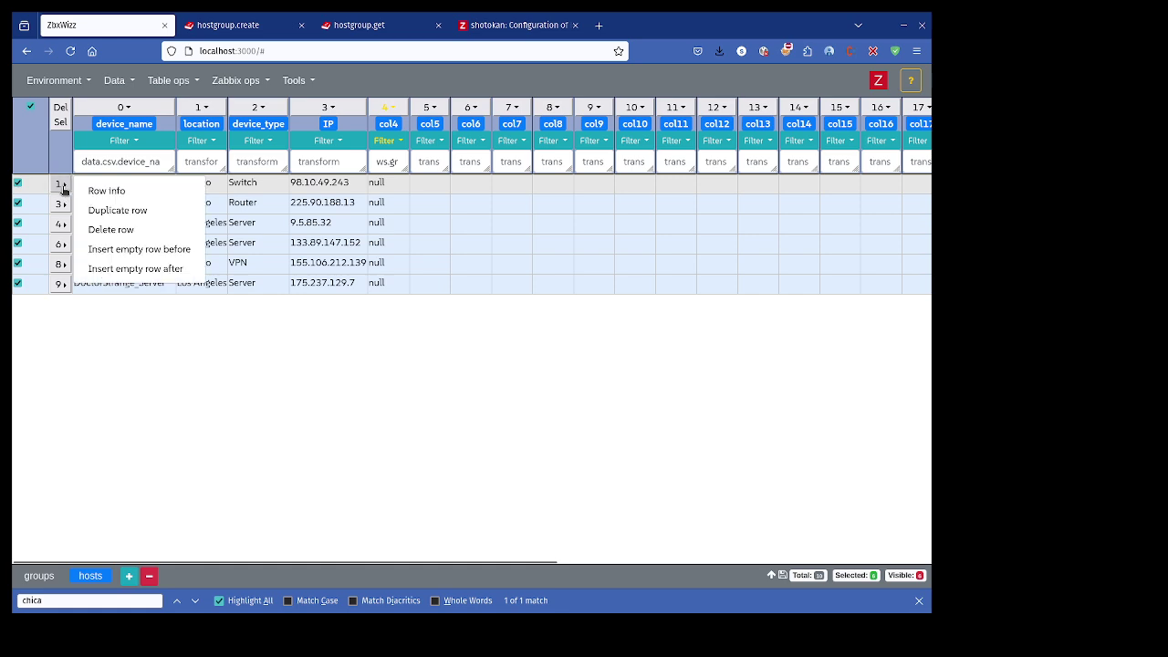
left_click(110, 191)
scroll(300, 243, "down", 5)
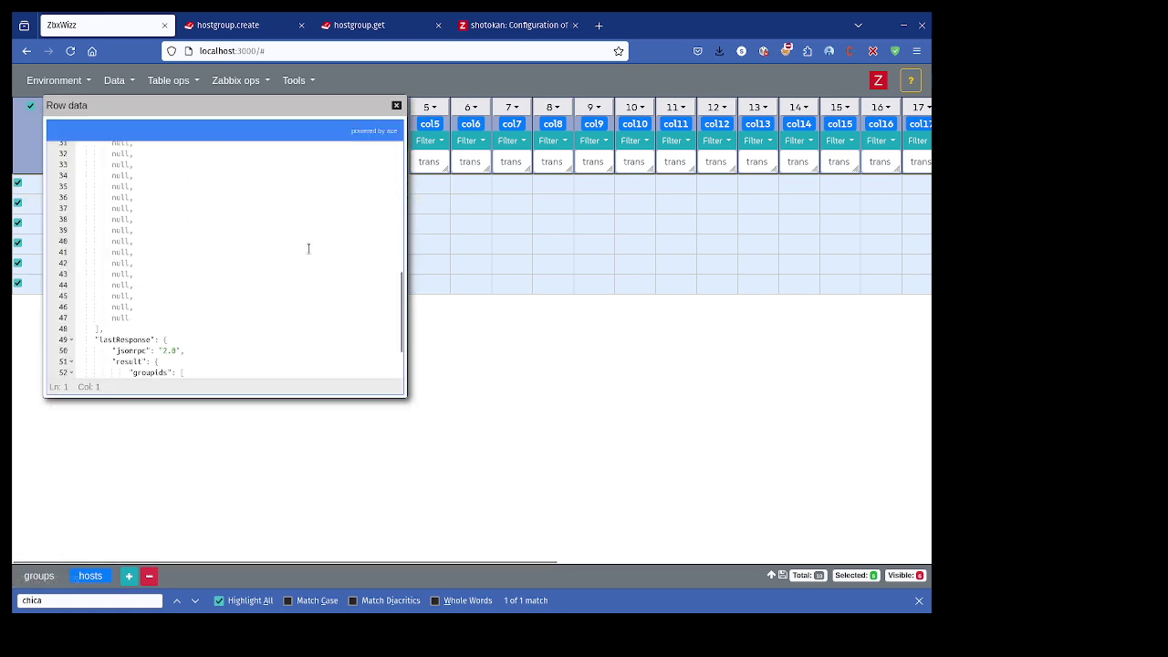
scroll(308, 249, "down", 2)
left_click_drag(91, 274, 183, 357)
left_click(119, 297)
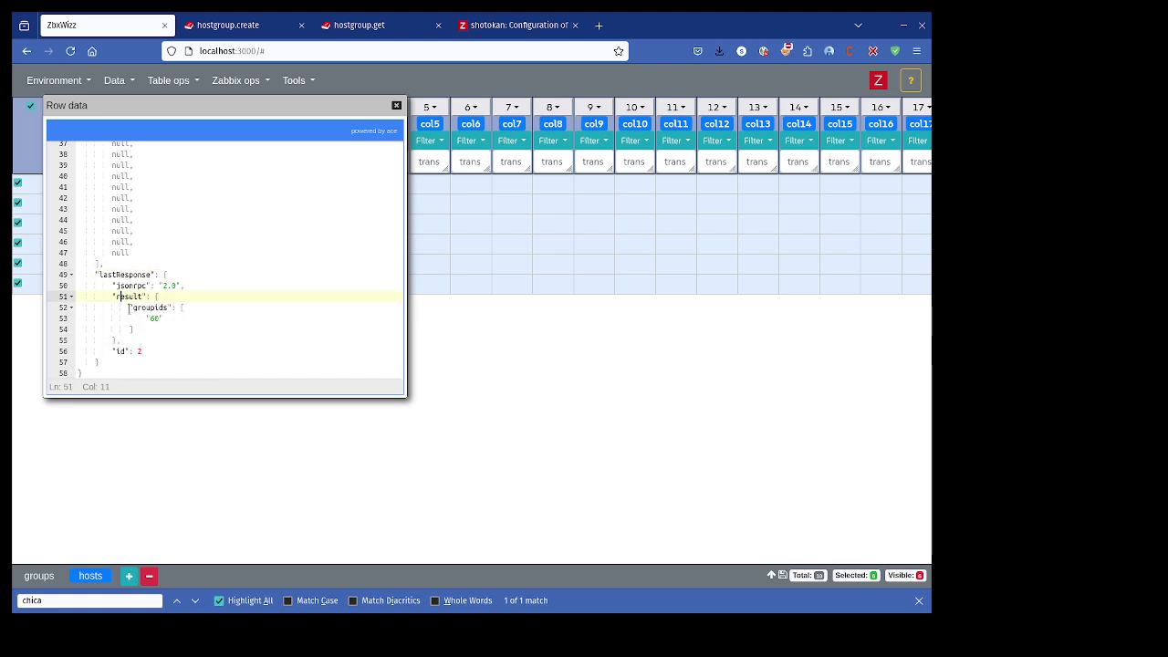
left_click_drag(129, 308, 159, 326)
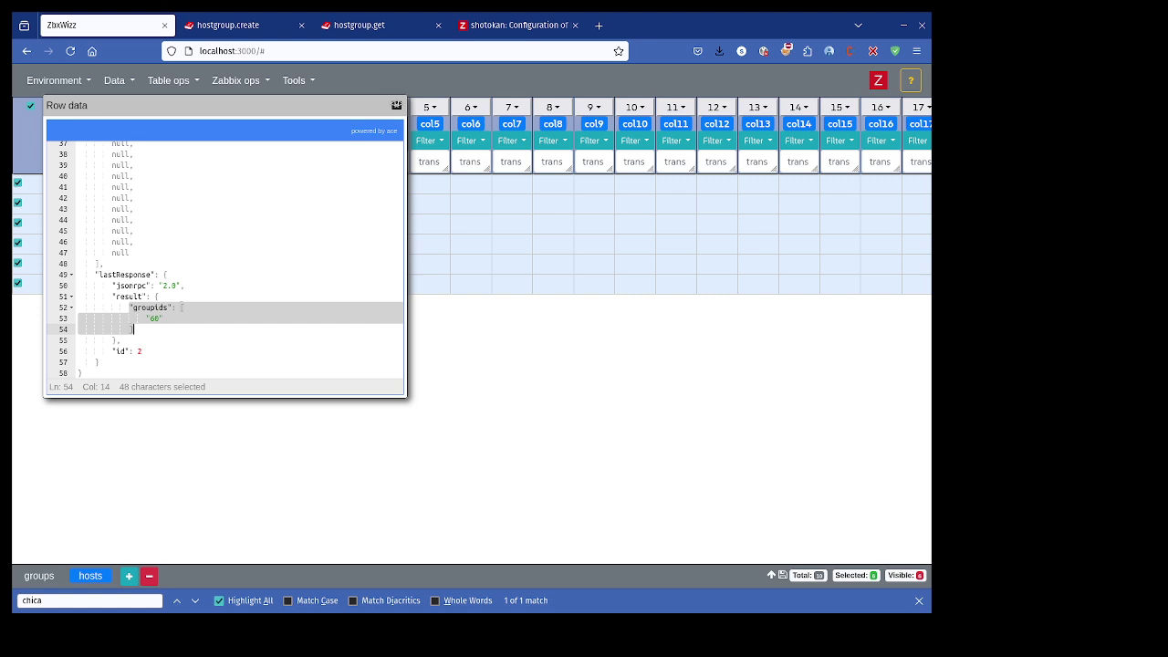
left_click(396, 105)
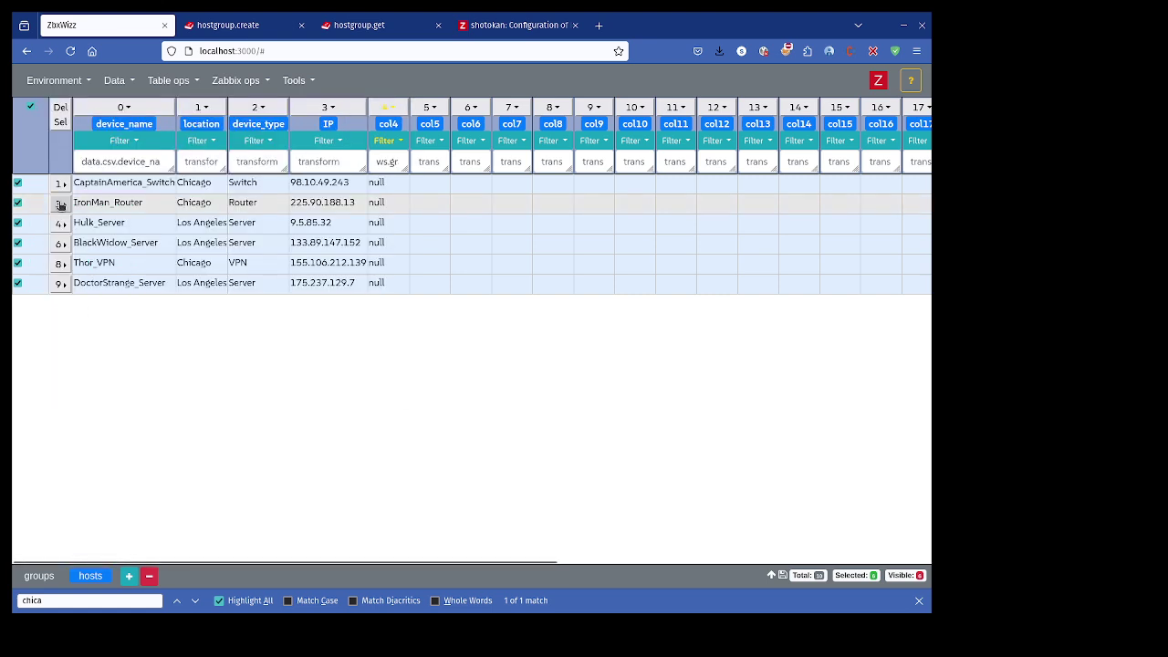
Open the row info for IronMan_Router and examine the error details in its lastResponse section.
left_click(59, 204)
left_click(99, 208)
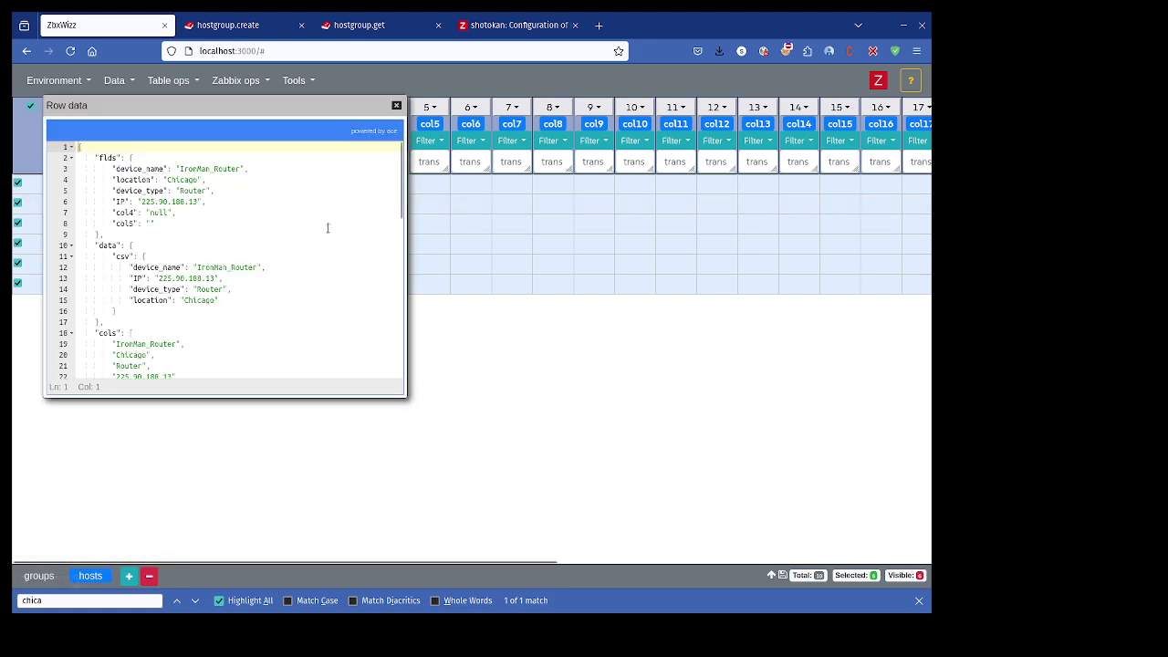
scroll(257, 286, "down", 1)
left_click_drag(126, 296, 330, 340)
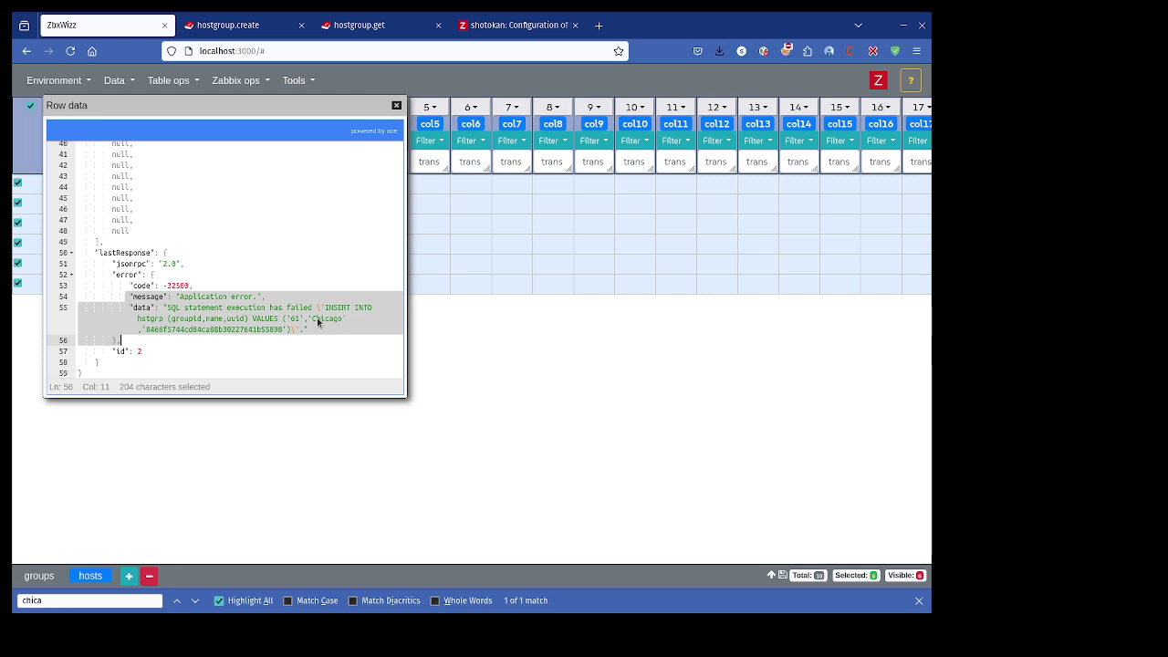
left_click(396, 106)
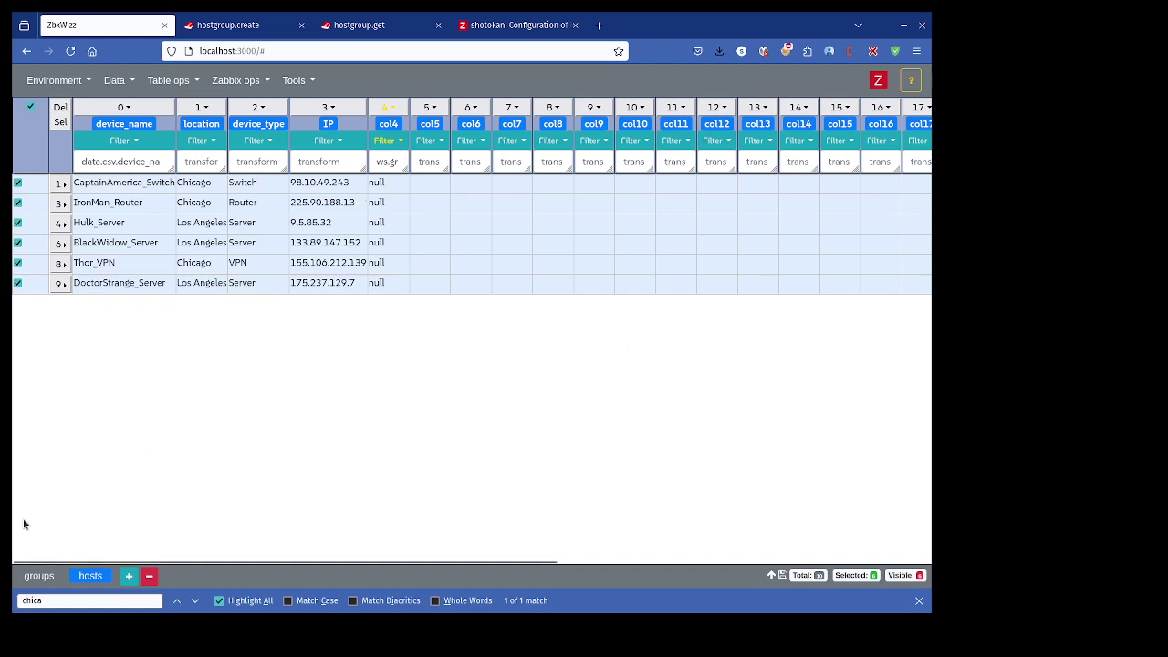
Refresh the groups table by importing the hostgroup resource from Zabbix with an empty request.
left_click(40, 576)
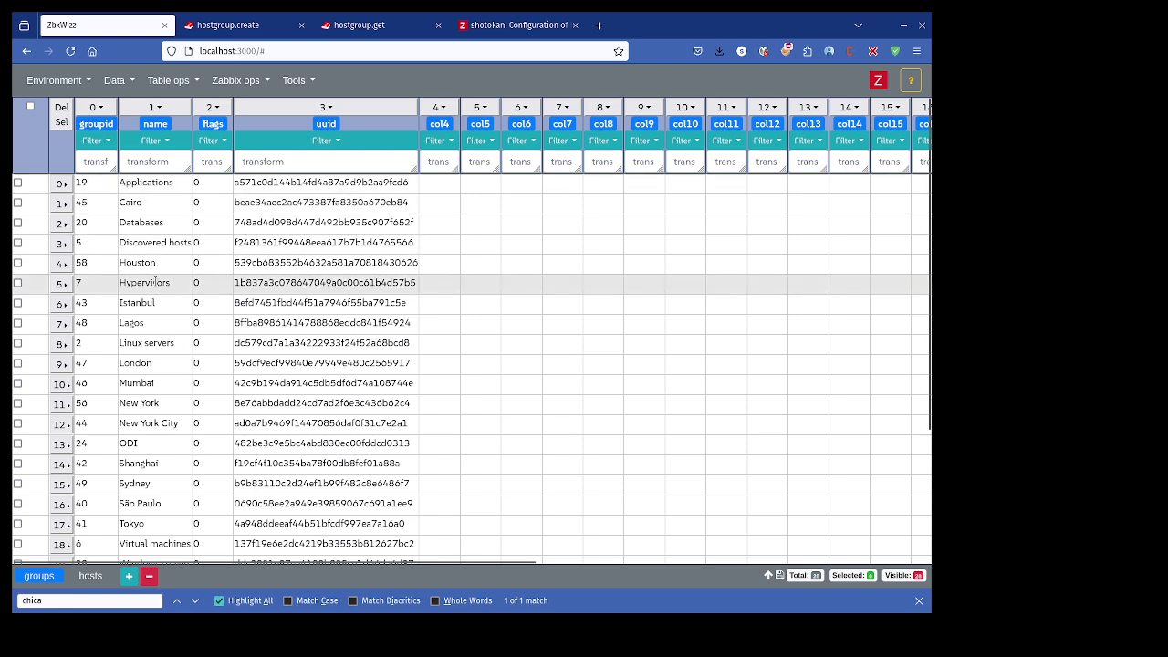
left_click(128, 82)
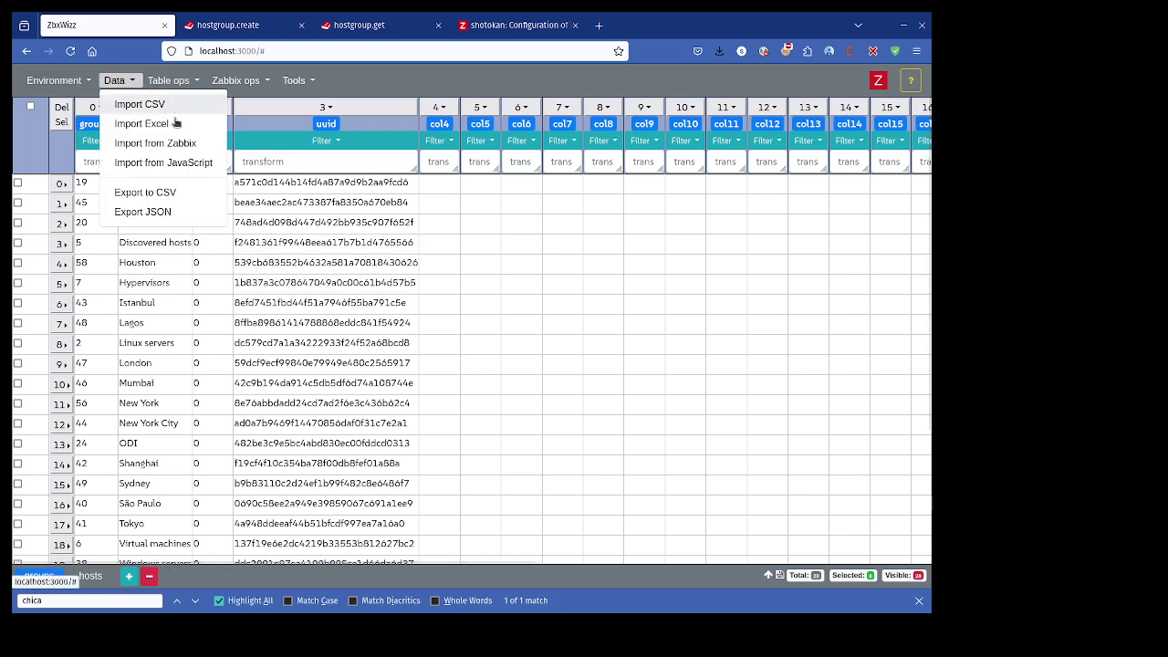
left_click(137, 143)
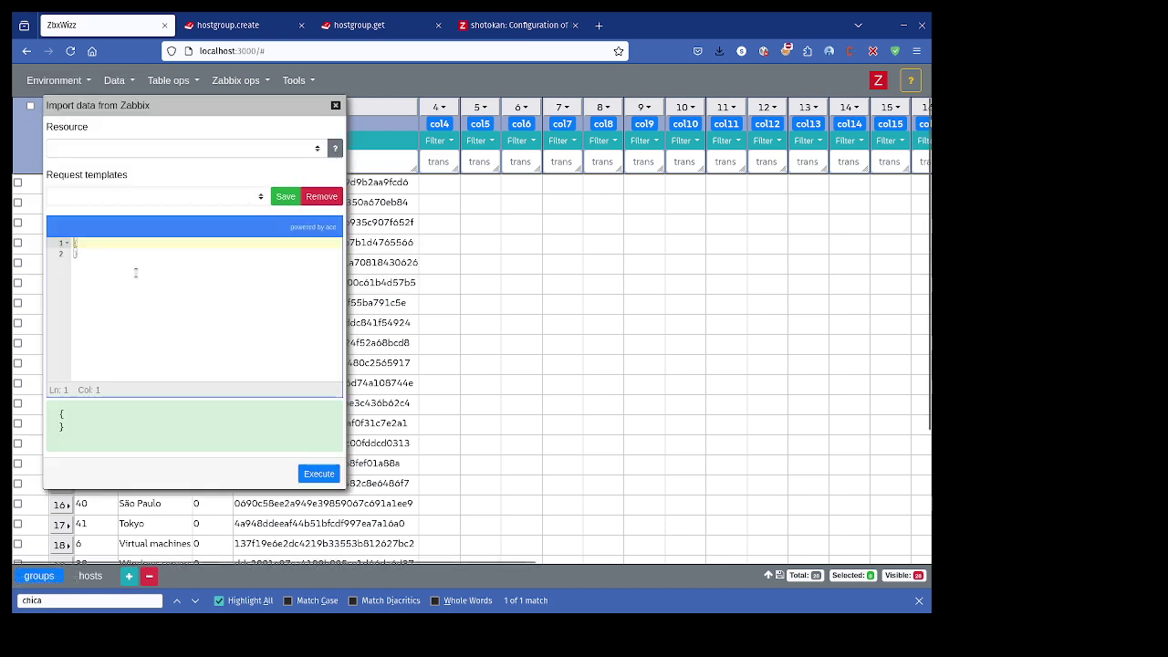
left_click(57, 148)
left_click(117, 199)
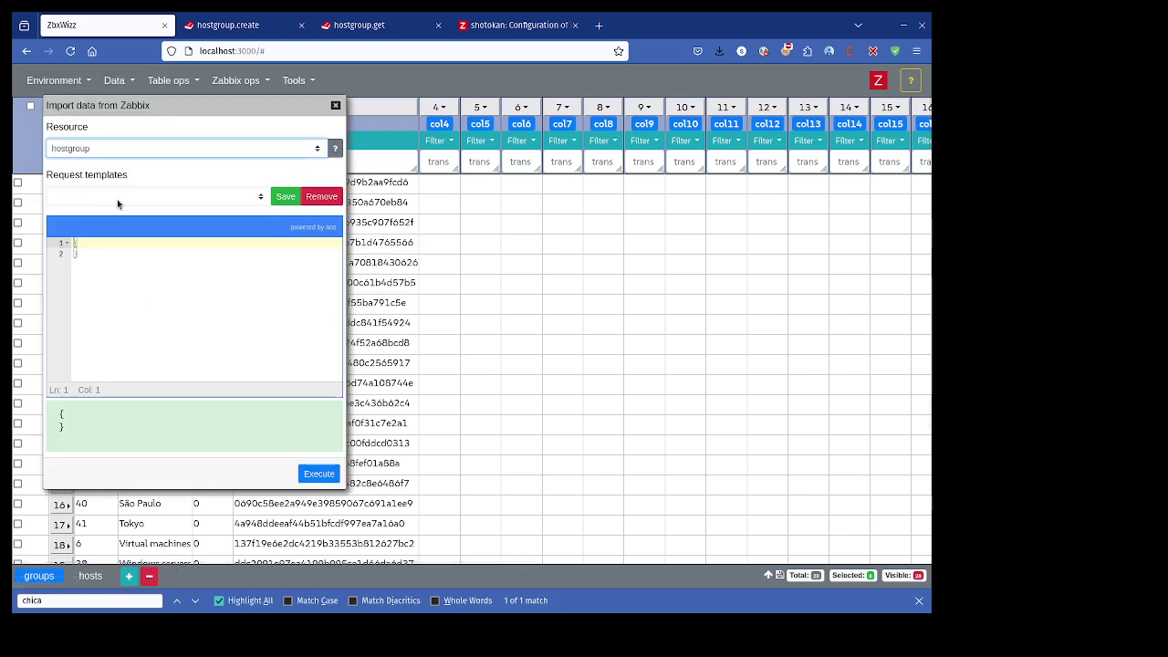
left_click(319, 473)
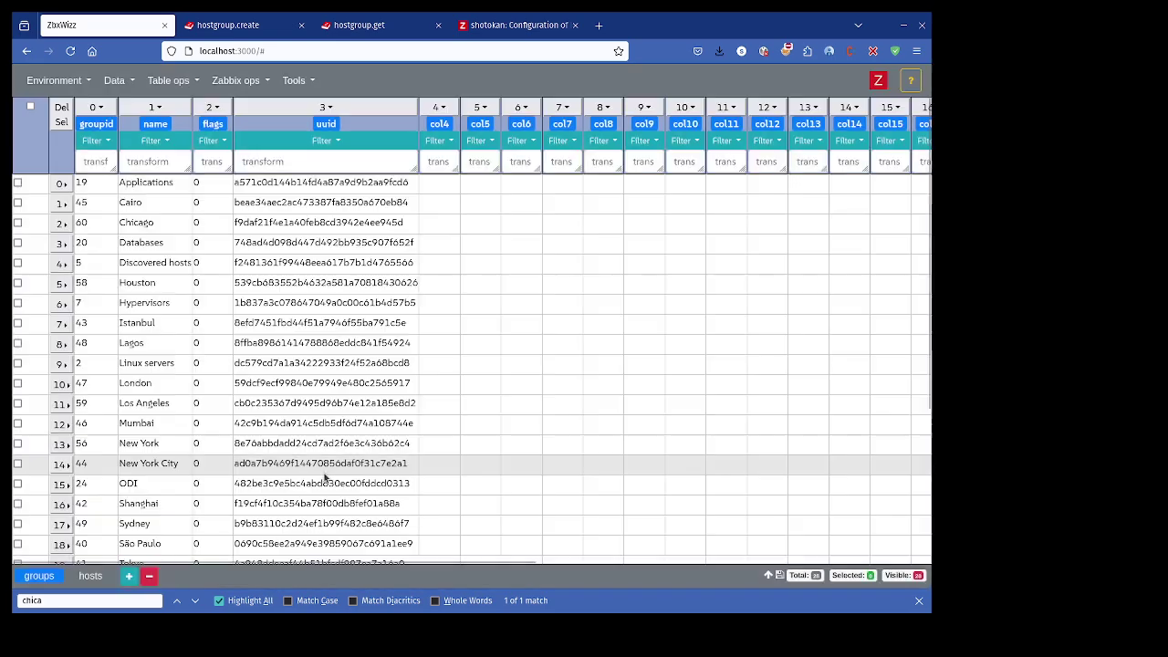
Reapply the transform ws.groups.lookup($1,"name",0) to col4 of the hosts table and clear that column's filter.
left_click(97, 582)
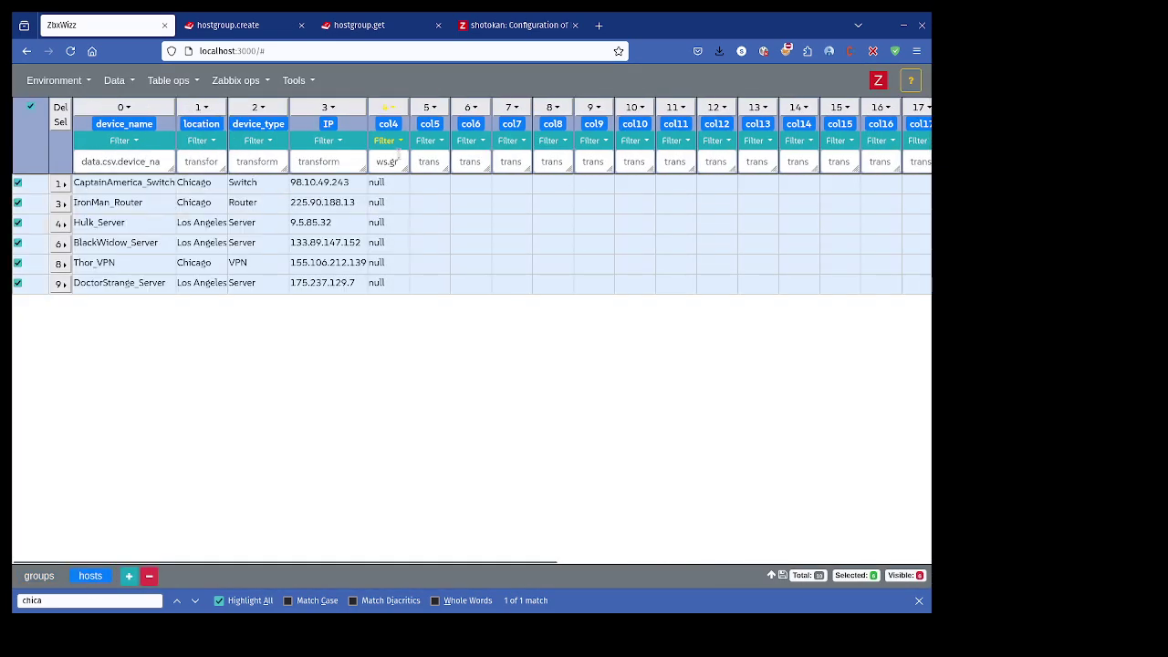
left_click(400, 161)
left_click_drag(567, 180, 375, 180)
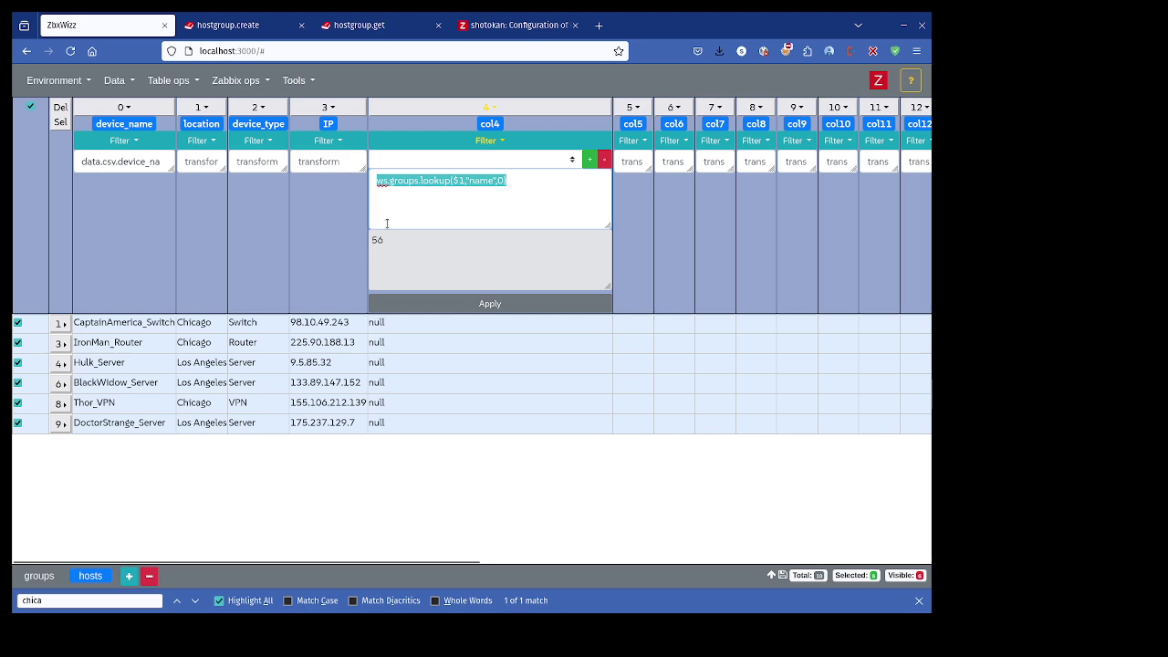
left_click(490, 303)
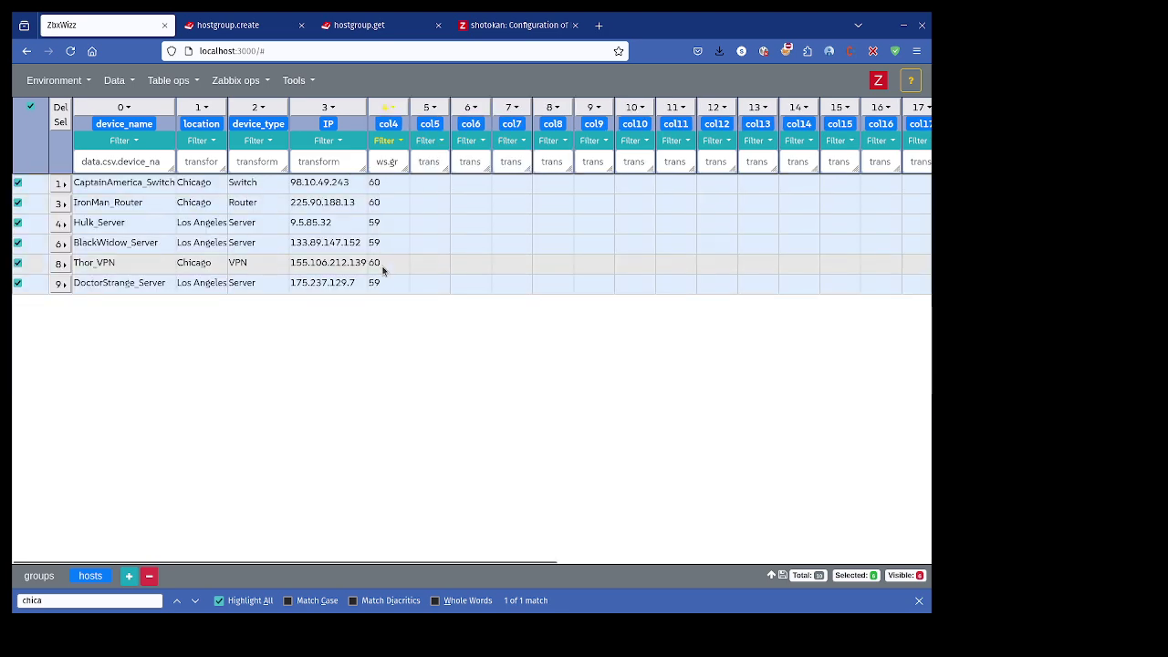
left_click(393, 141)
left_click(456, 253)
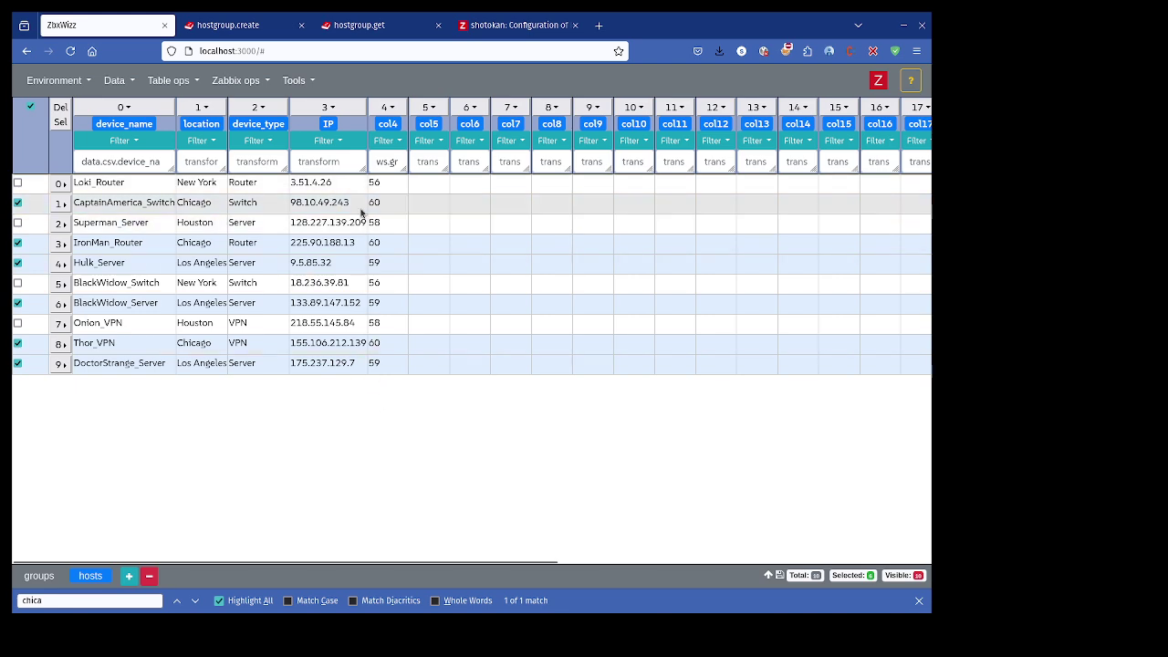
Copy the col4 transform into col5, change it to ws.groups.lookup($2,"name",0) and apply it.
left_click(385, 162)
key("ctrl+c")
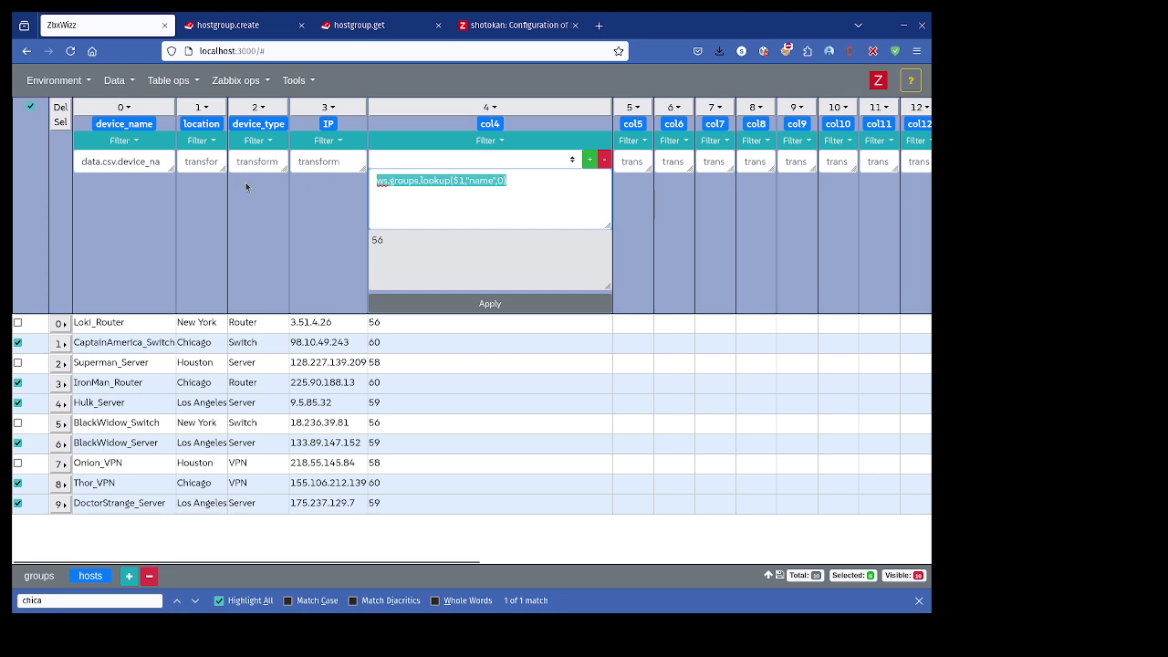
left_click(626, 163)
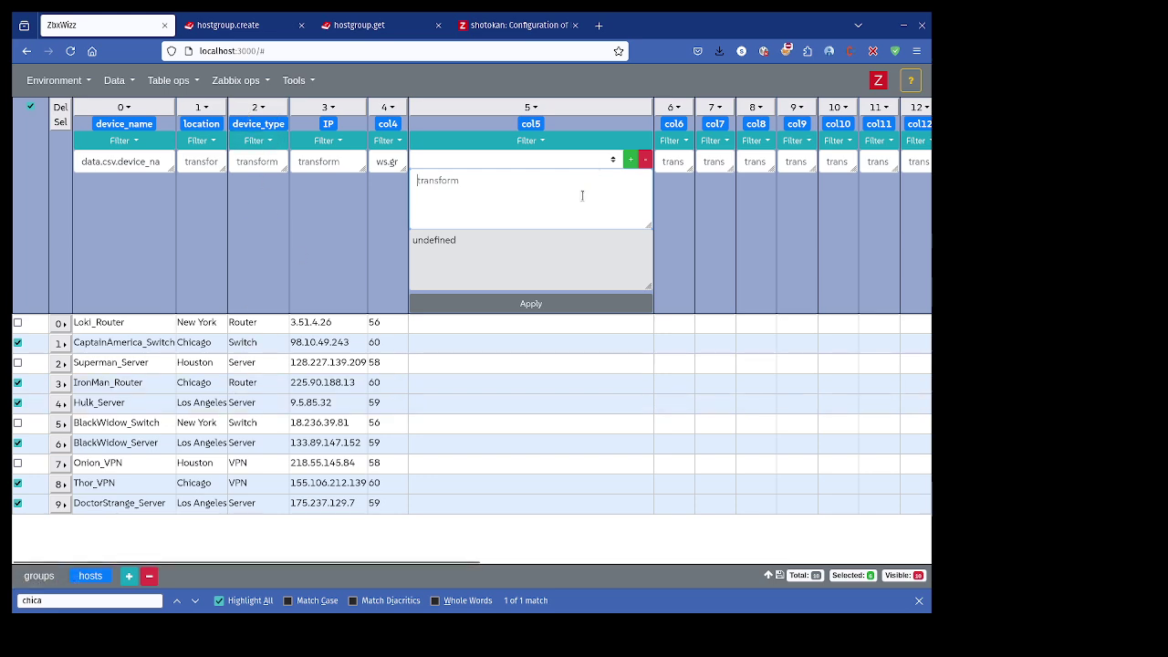
key("ctrl+v")
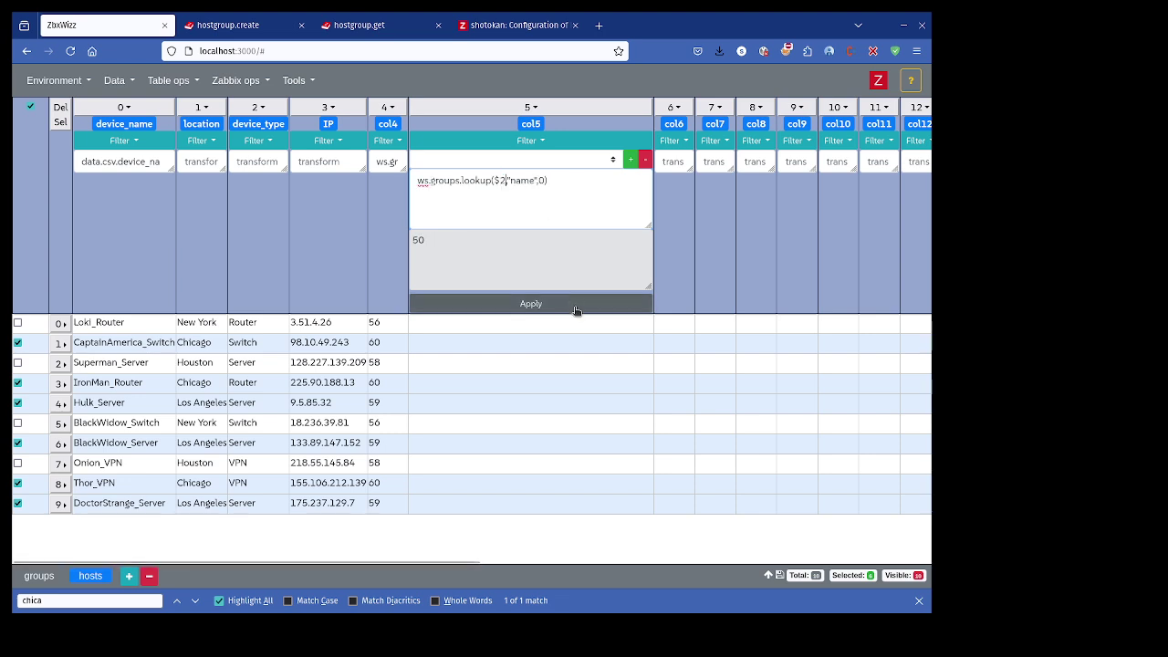
type("2")
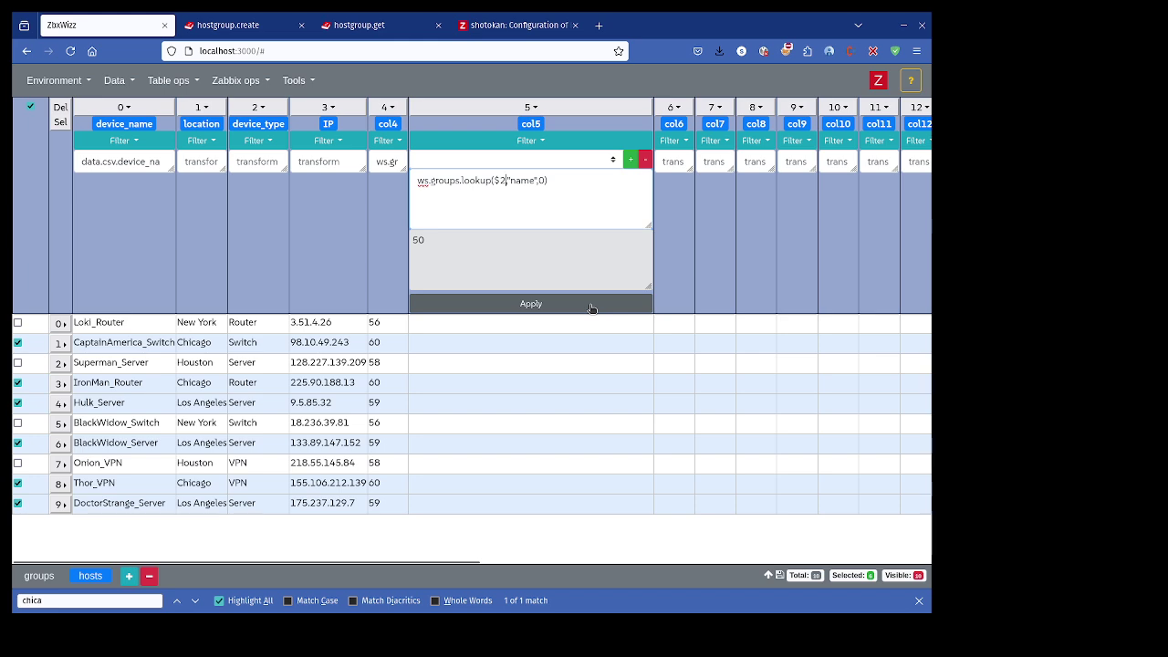
left_click(590, 306)
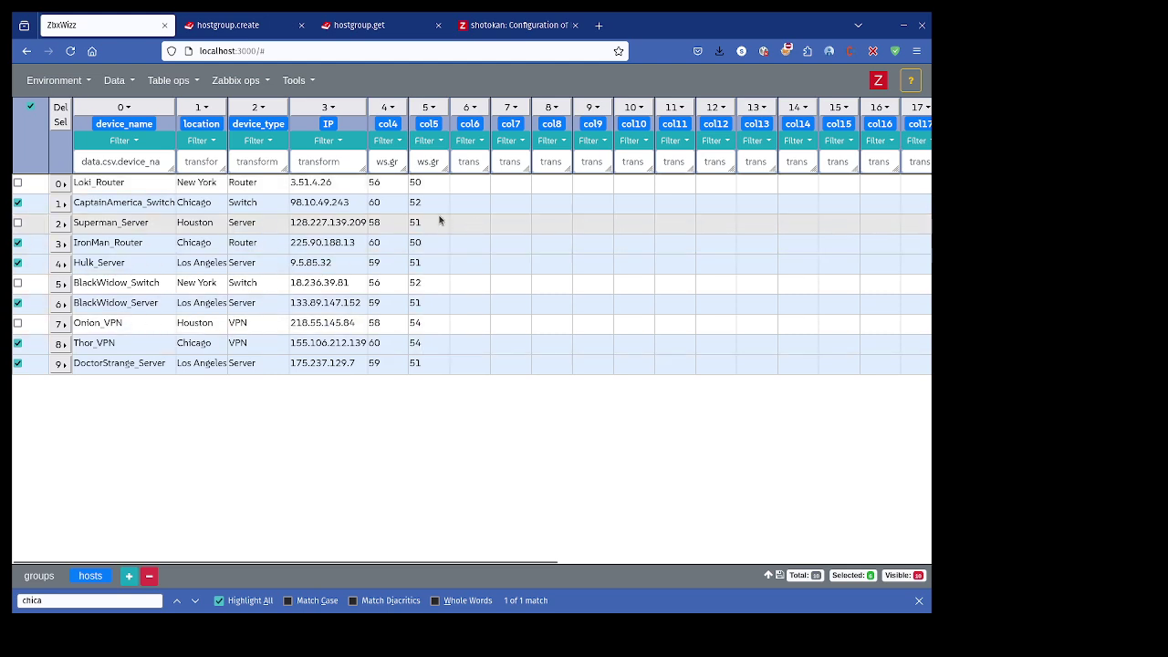
Deselect all rows of the hosts table and set up a push to Zabbix with resource host and operation create.
left_click(30, 105)
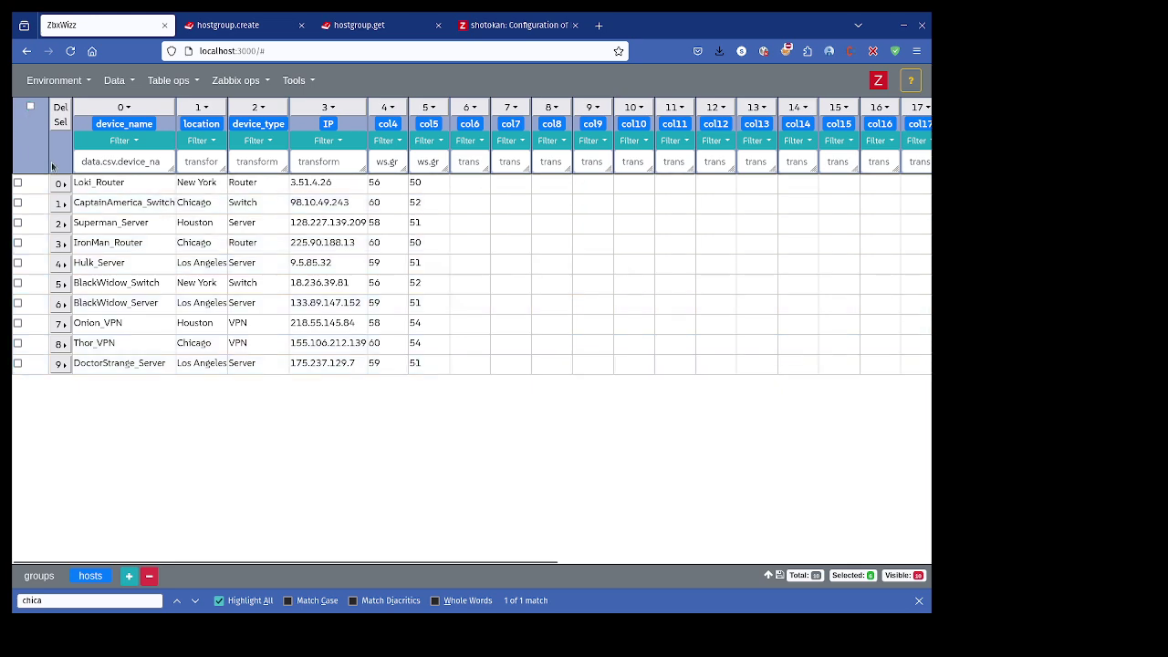
left_click(235, 81)
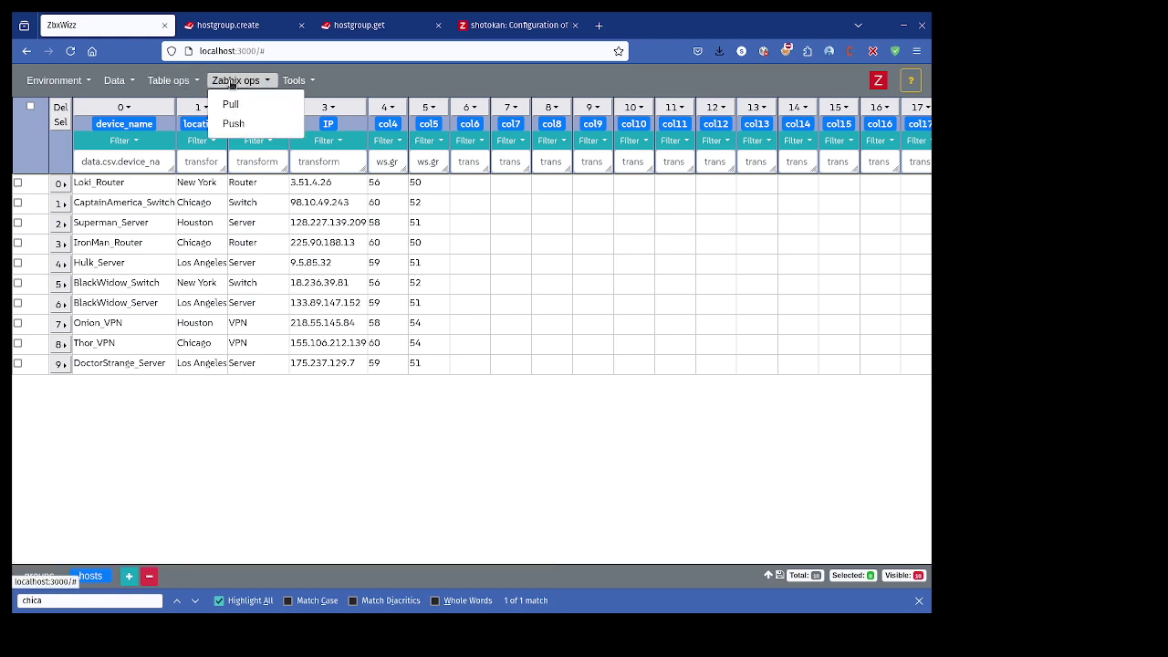
left_click(235, 123)
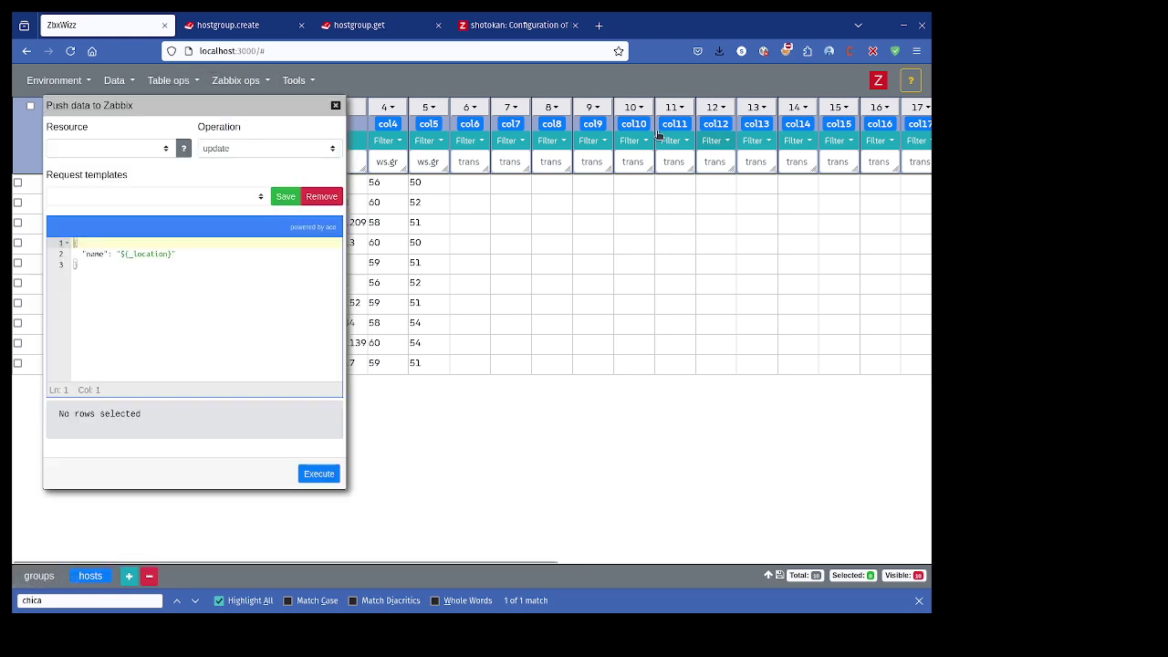
left_click(86, 154)
left_click(77, 182)
left_click(253, 150)
left_click(219, 186)
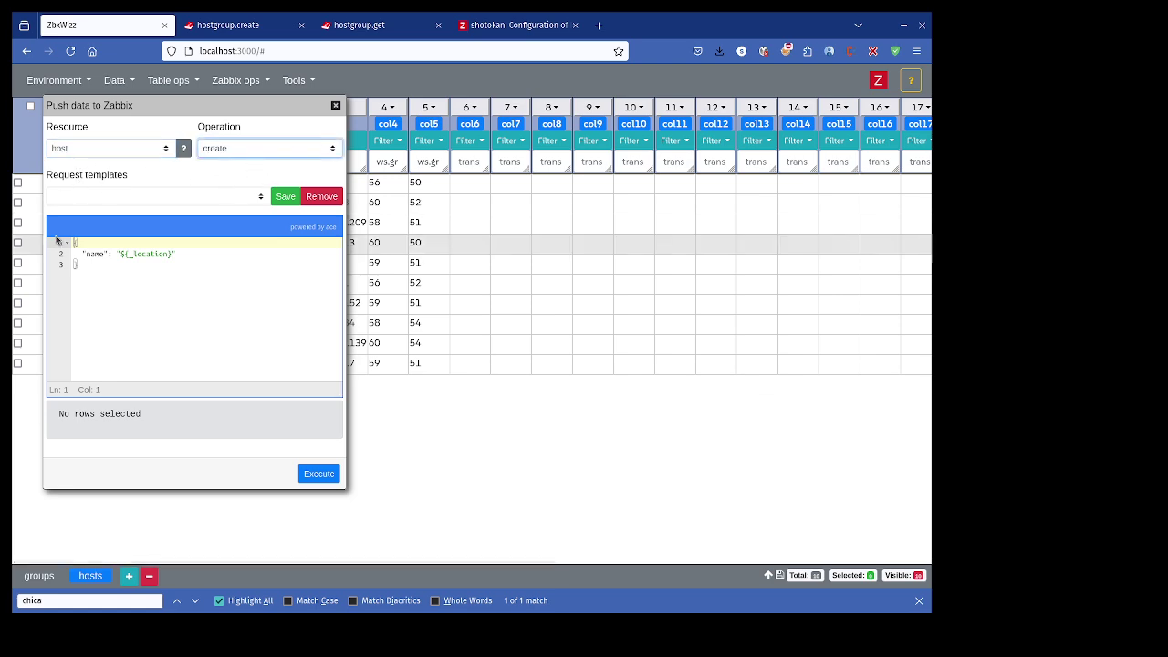
Open the host.create documentation and copy the params object from the host creation example request.
left_click(184, 148)
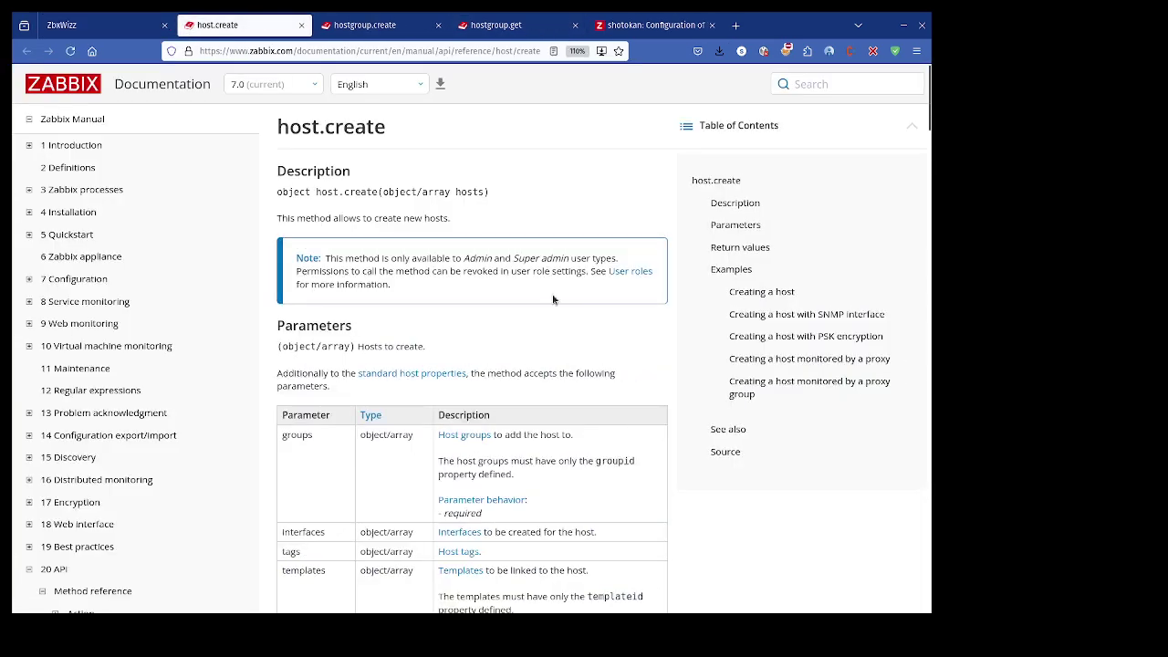
scroll(552, 299, "down", 12)
scroll(444, 268, "up", 2)
scroll(444, 267, "down", 1)
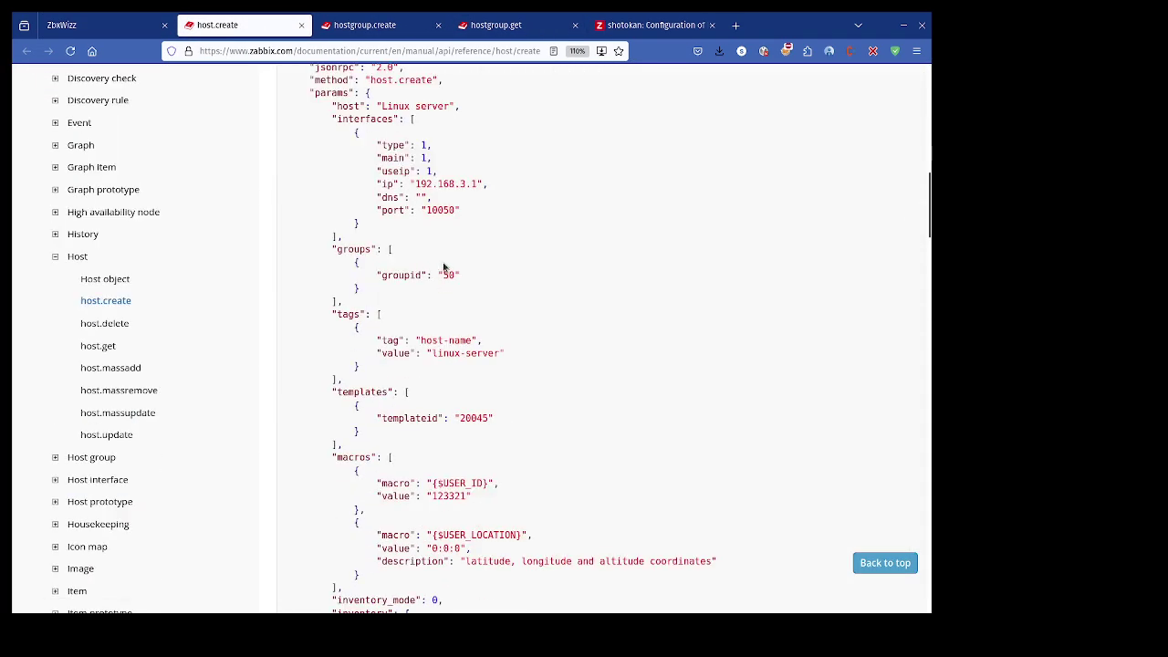
left_click_drag(362, 91, 459, 502)
scroll(384, 509, "down", 2)
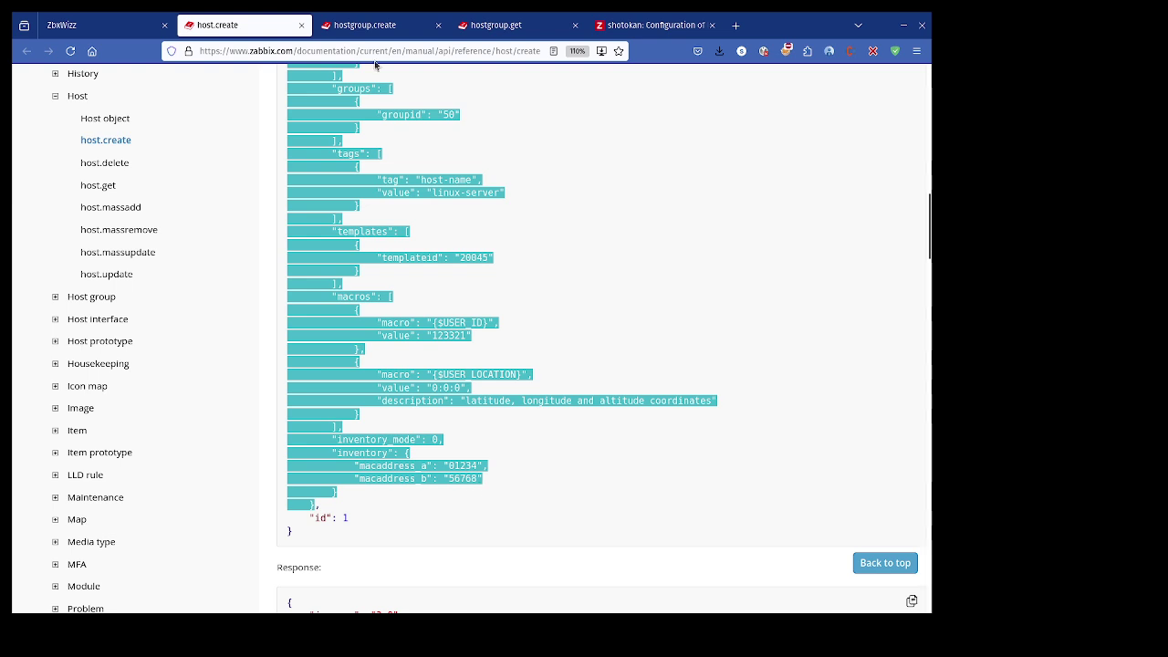
Replace the ZbxWizz push request template with the copied host.create params and format the JSON.
left_click(87, 25)
left_click(332, 297)
key("ctrl+a")
key("ctrl+v")
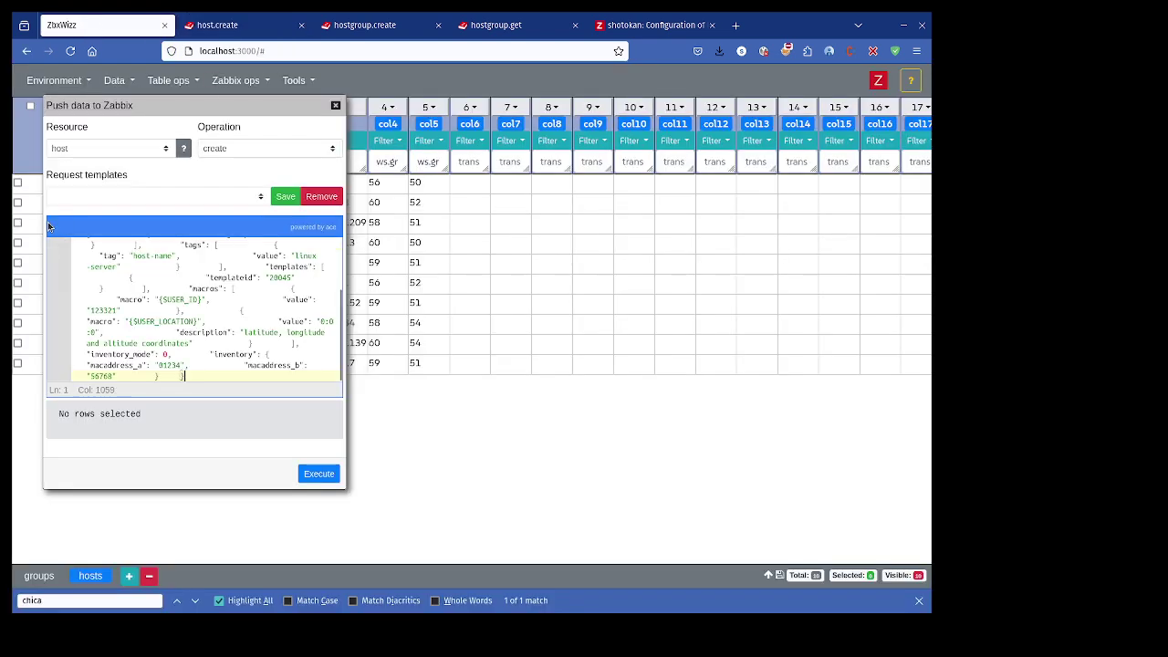
left_click(55, 227)
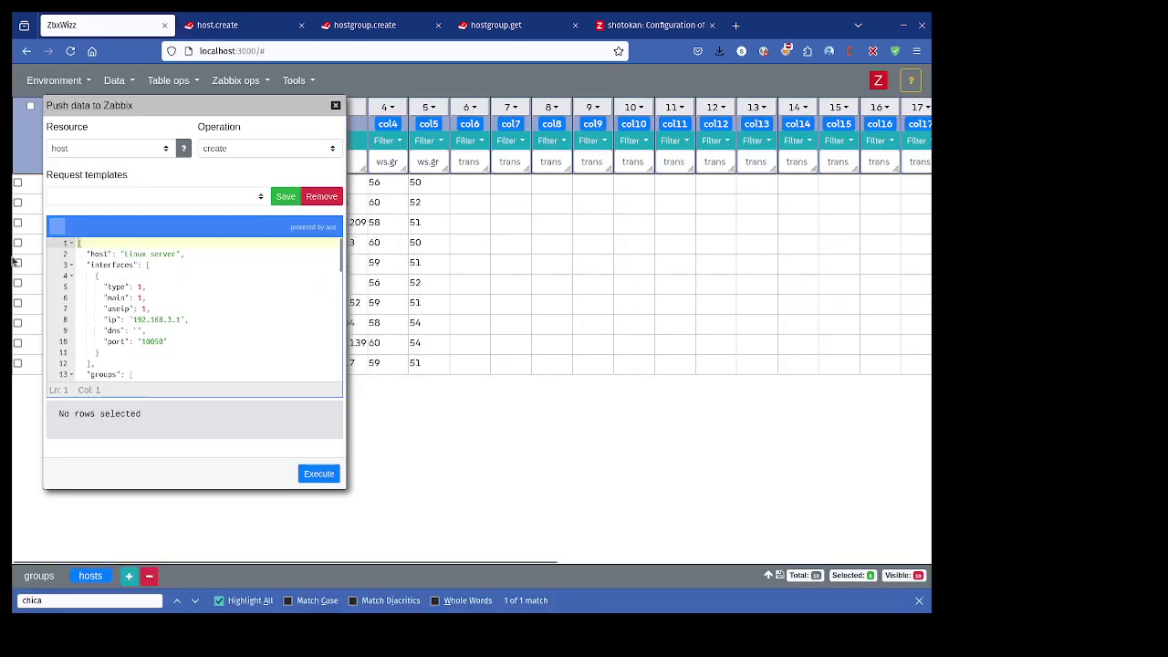
Set the template's host value to ${$0} and select all rows of the hosts table.
left_click_drag(122, 253, 184, 254)
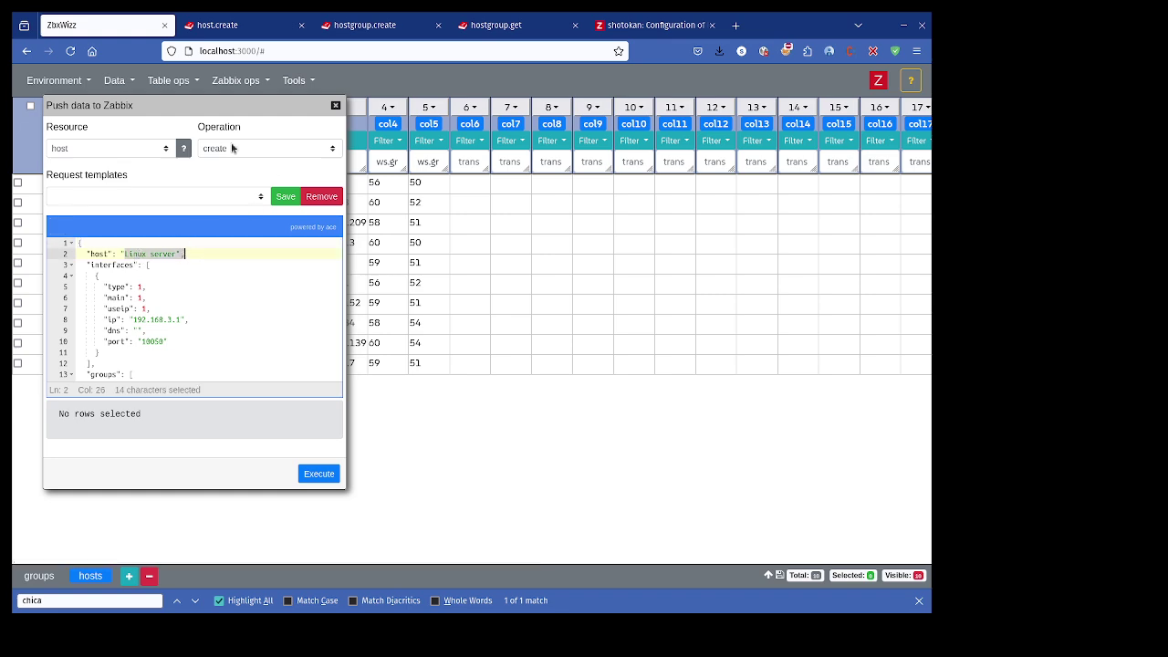
left_click_drag(219, 113, 560, 121)
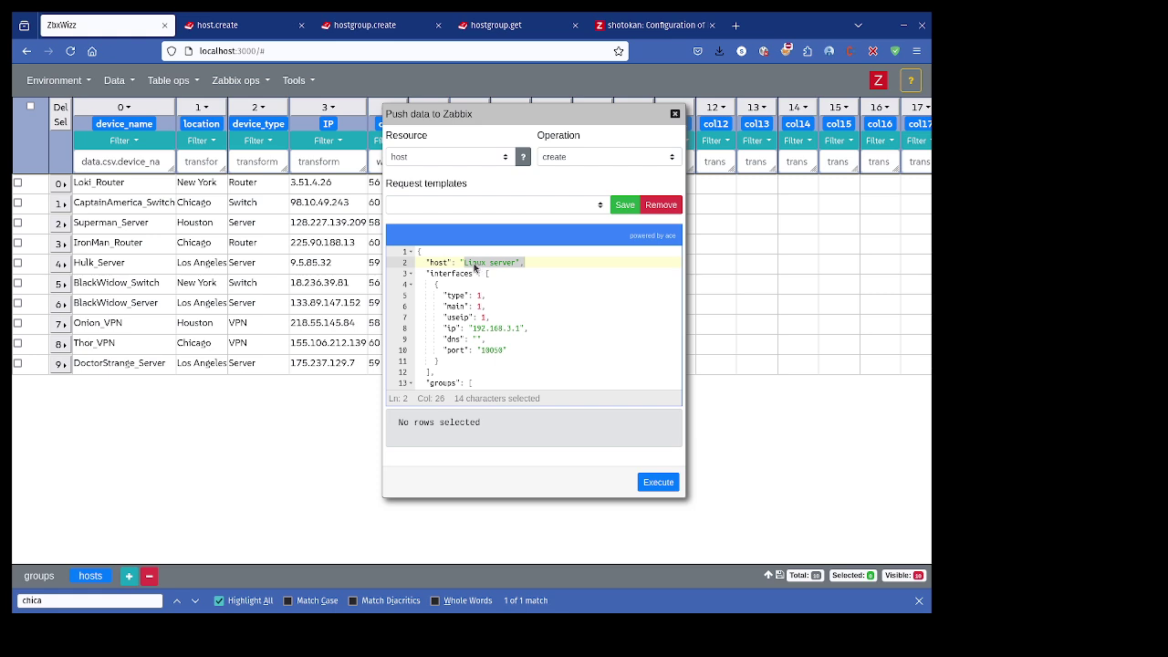
key("shift+Left")
key("shift+Left")
type("${")
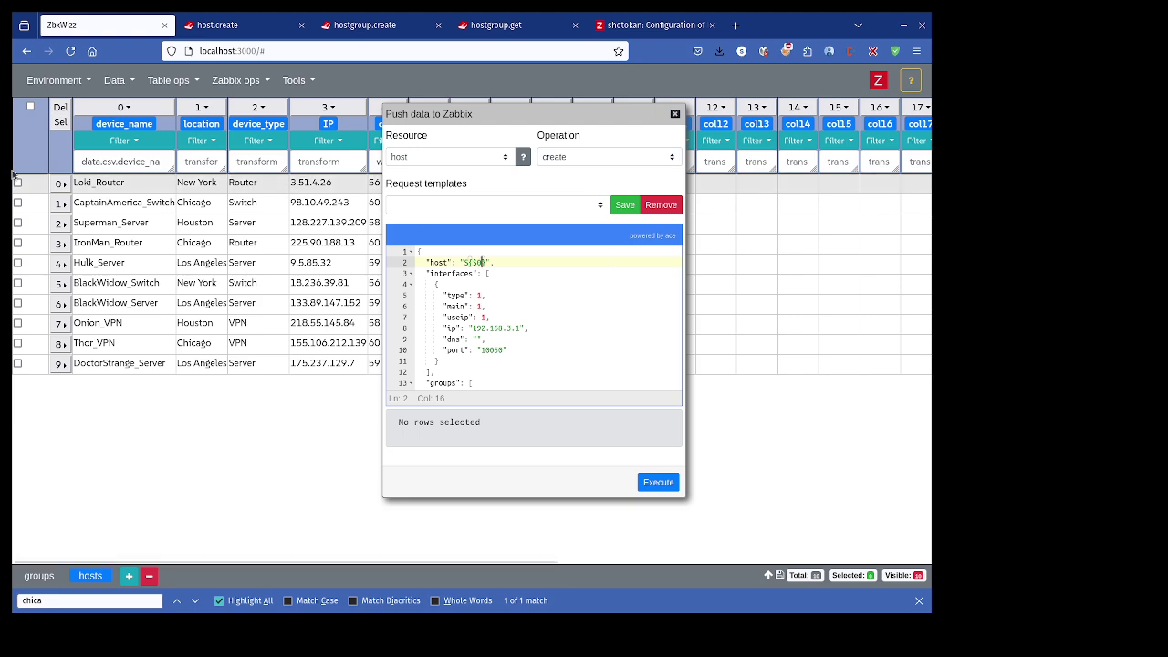
left_click(30, 108)
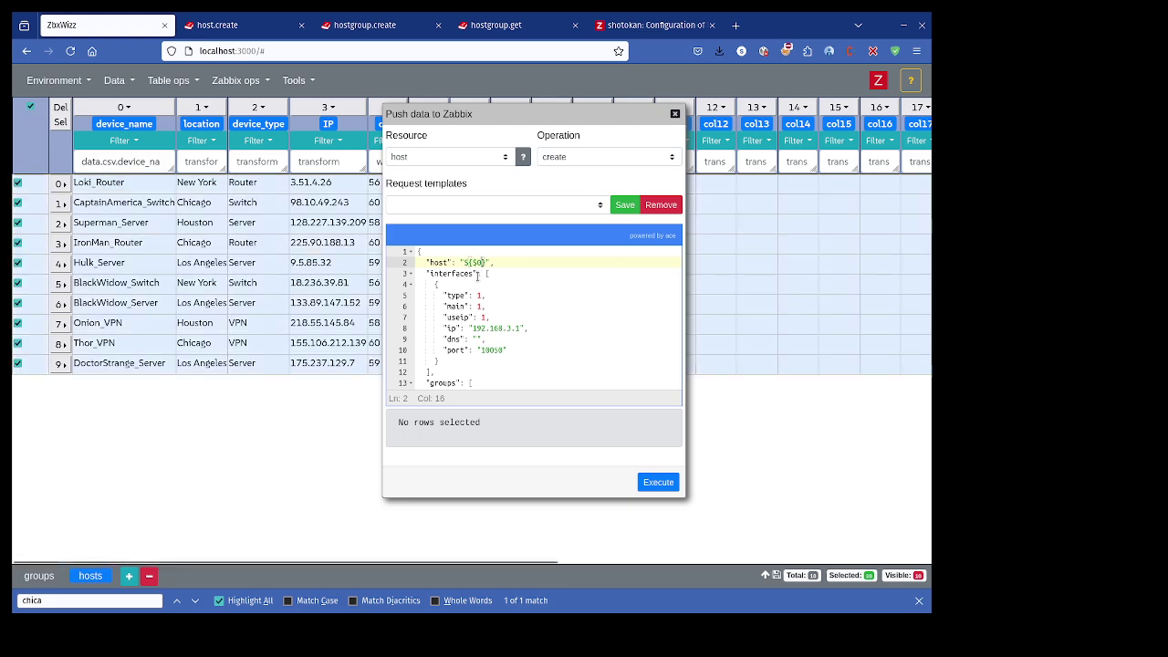
left_click(511, 263)
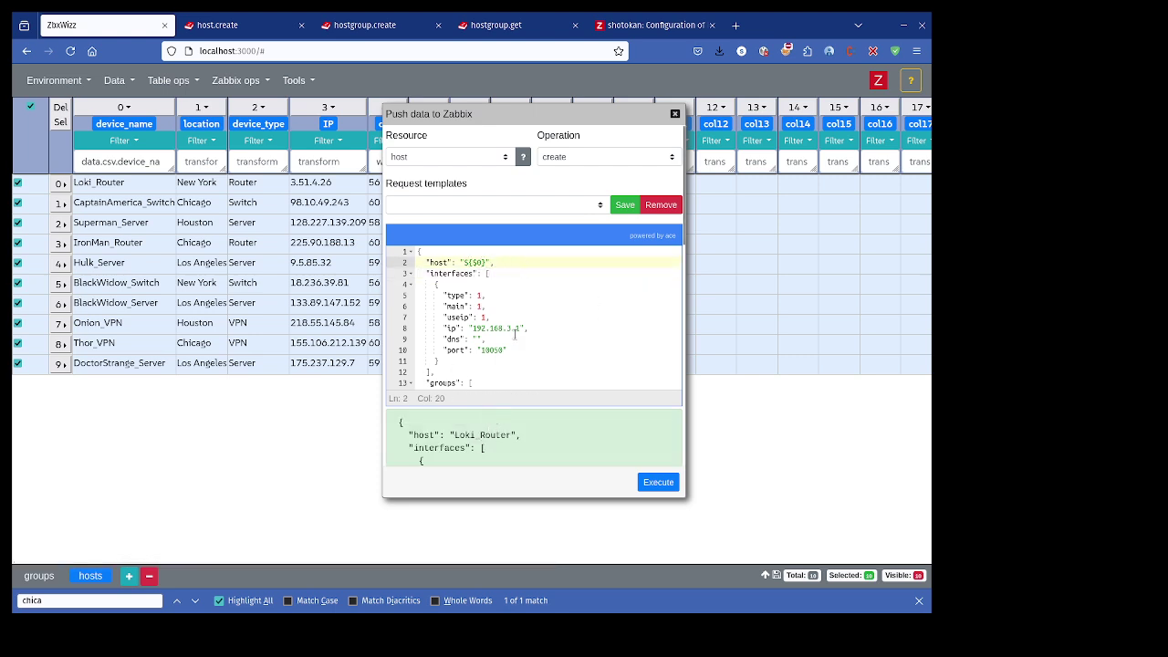
Set the interface's ip value in the request template to ${_IP} and check the generated preview.
left_click_drag(472, 328, 519, 328)
type("$")
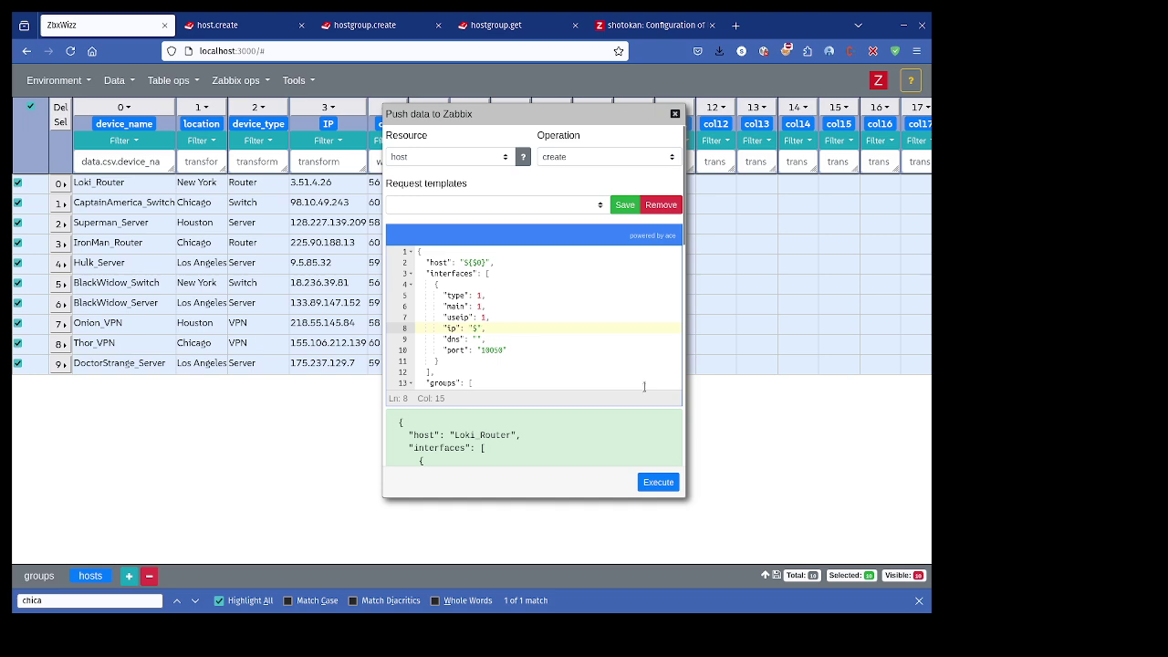
type("$")
type("${")
type("_IP")
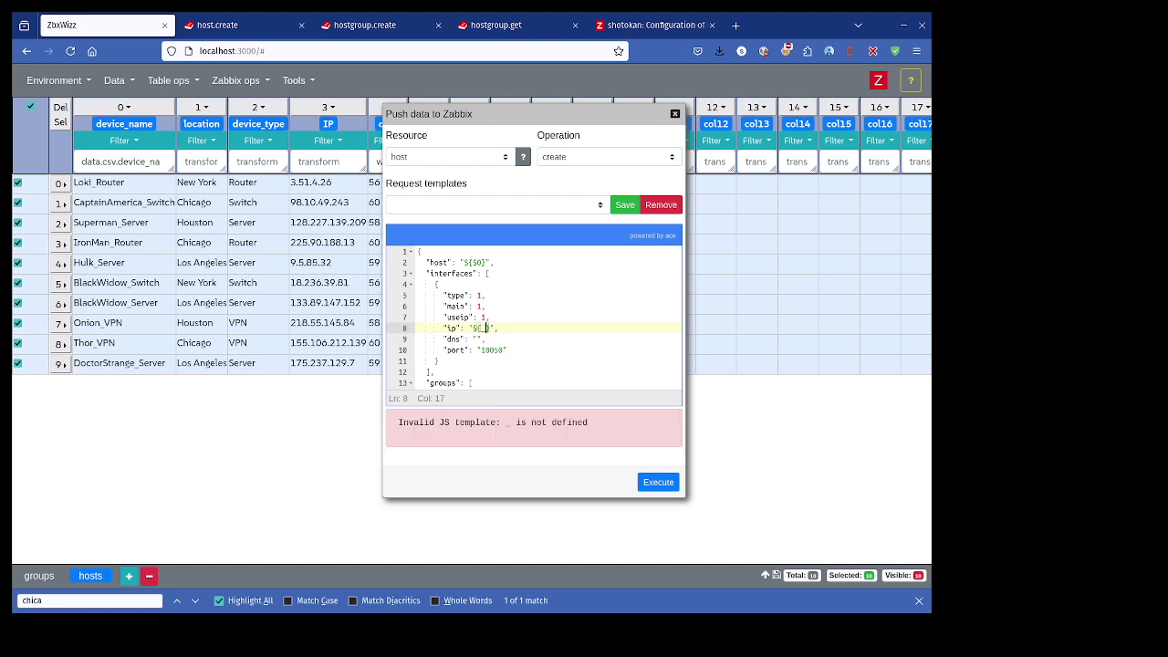
scroll(590, 421, "down", 5)
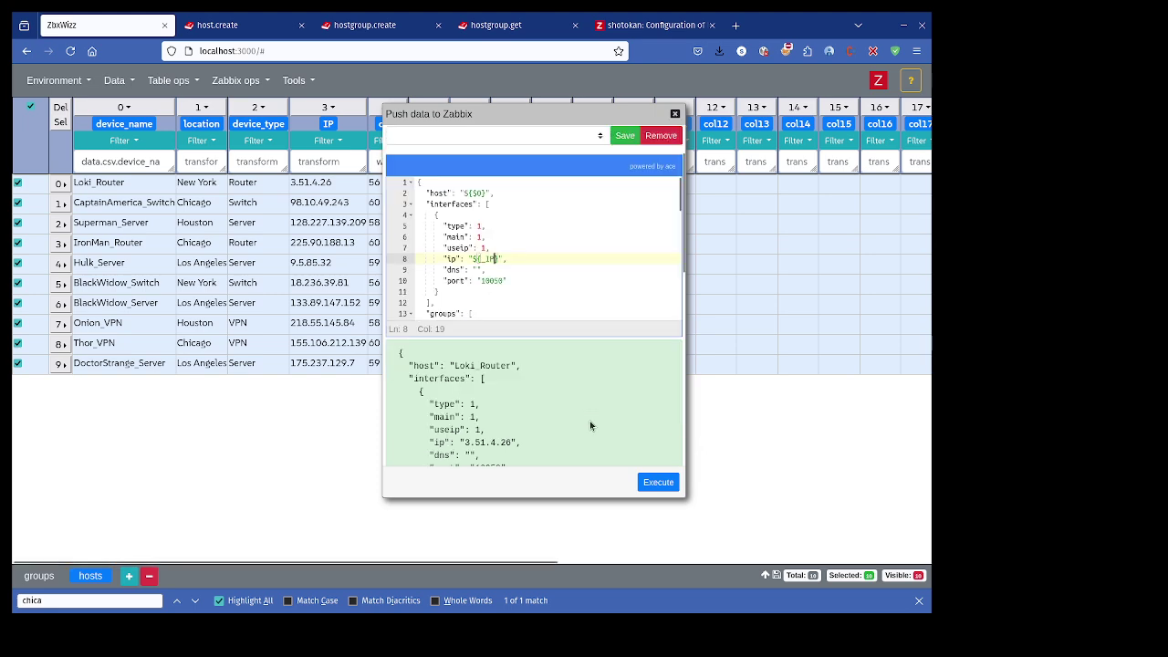
scroll(552, 232, "up", 2)
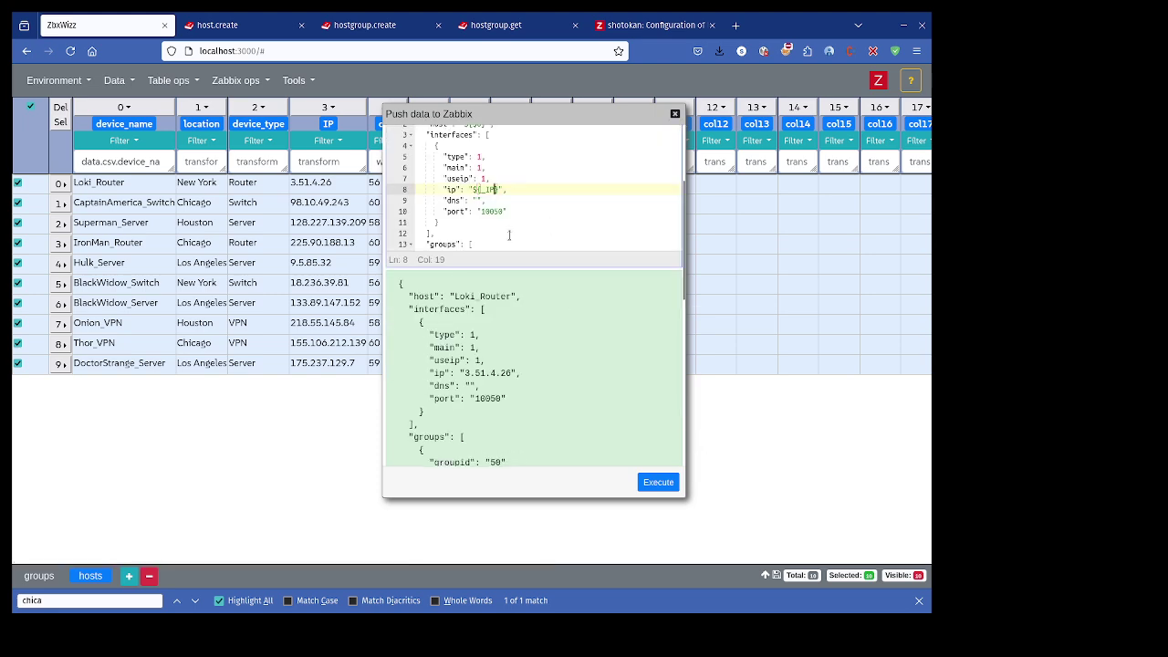
Add a second groupid object with value "50" to the groups array, keeping the JSON valid.
scroll(509, 235, "down", 1)
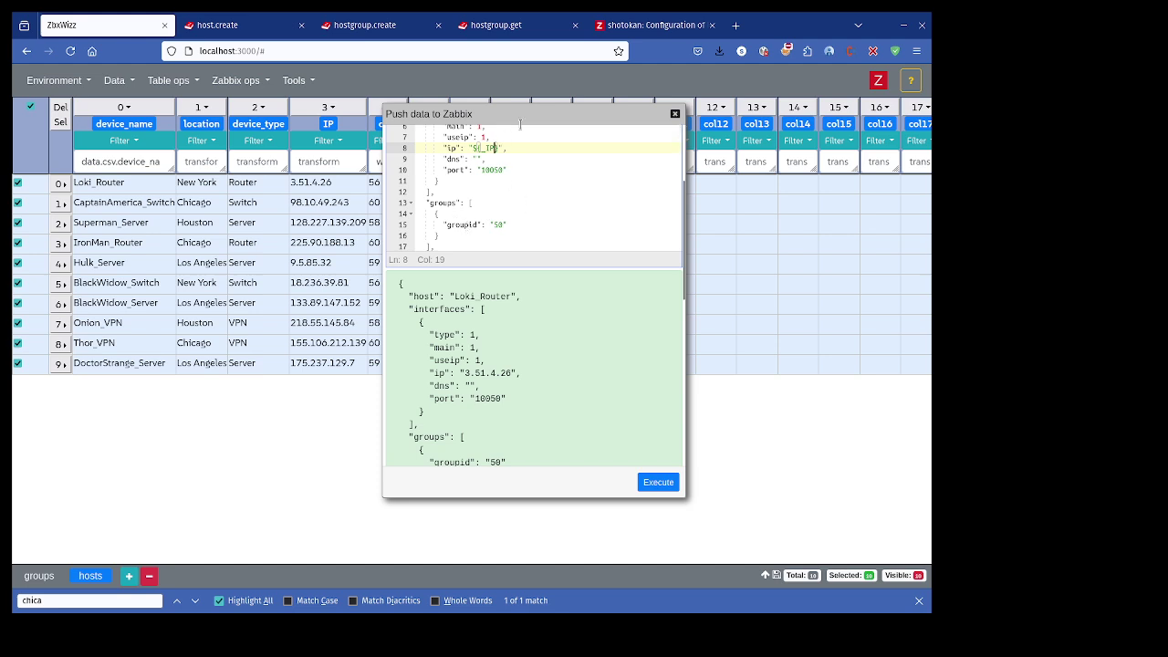
left_click_drag(520, 124, 618, 124)
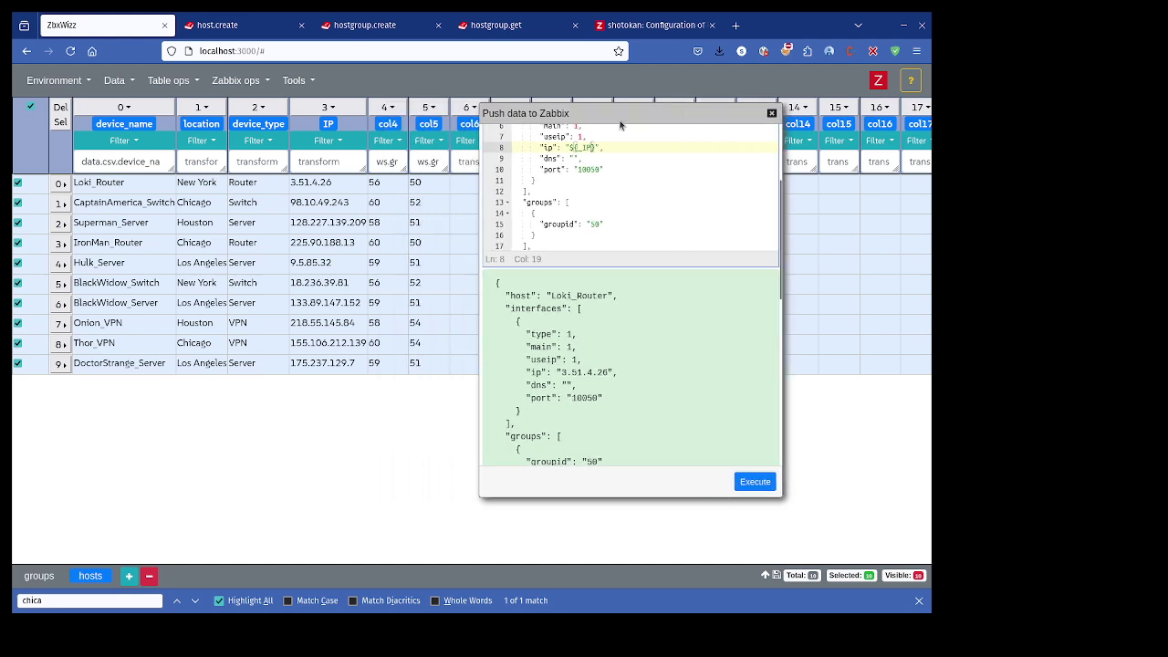
left_click(545, 235)
type(",")
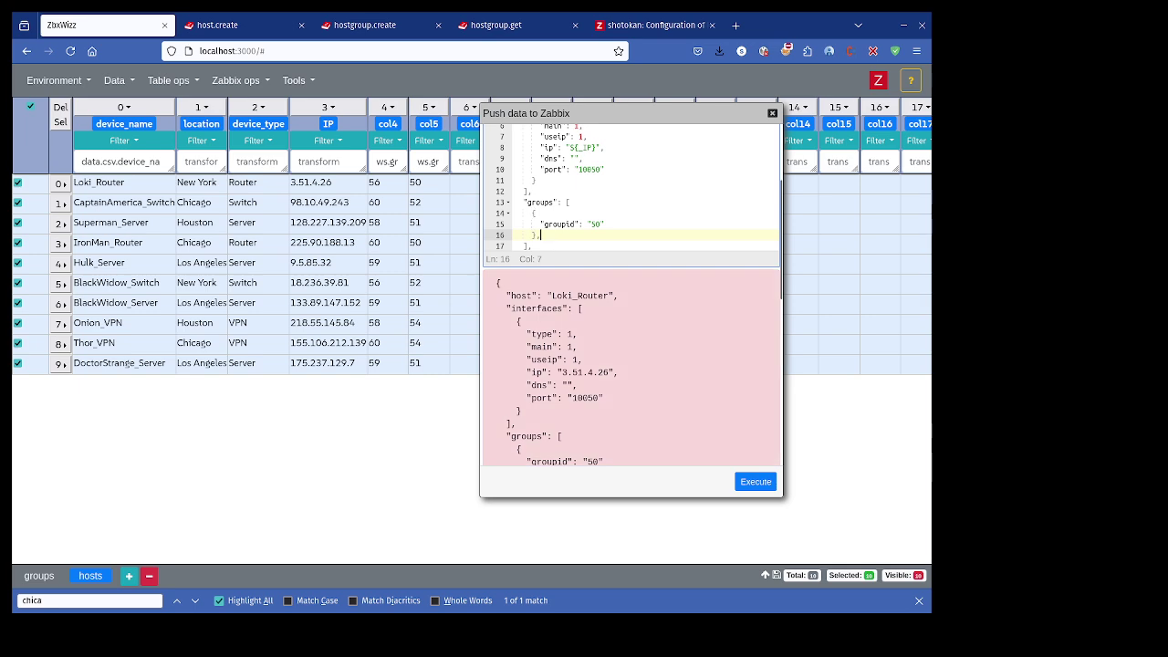
key("Return")
type("{   \"groupid\": \"50\" },")
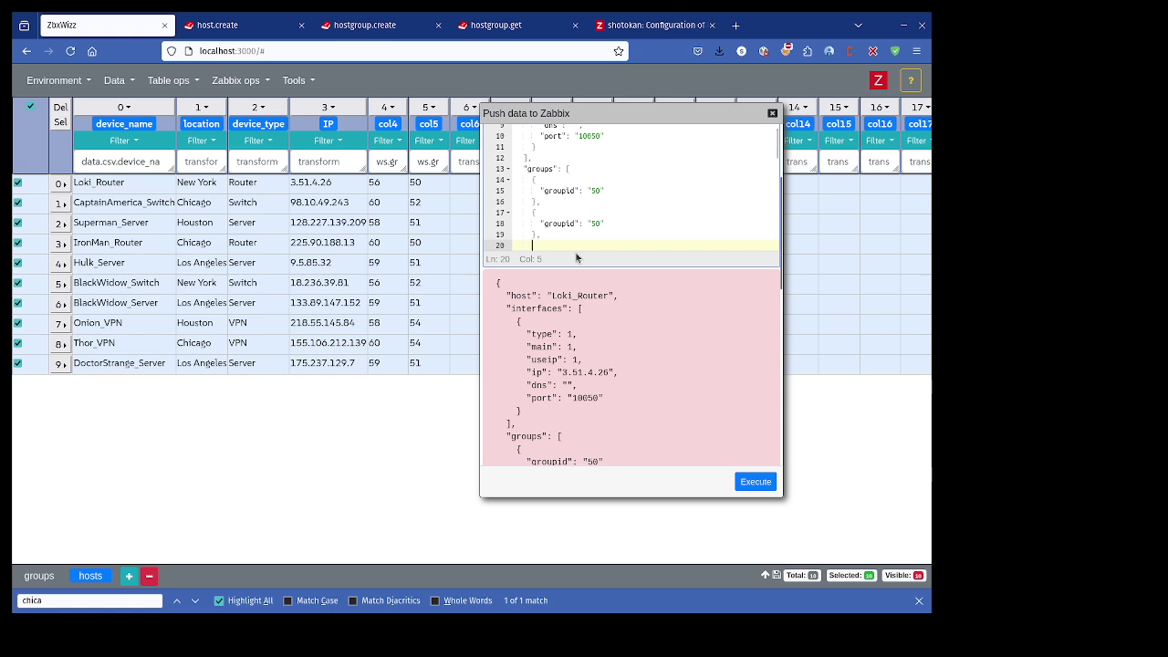
key("BackSpace")
key("BackSpace")
key("BackSpace")
key("BackSpace")
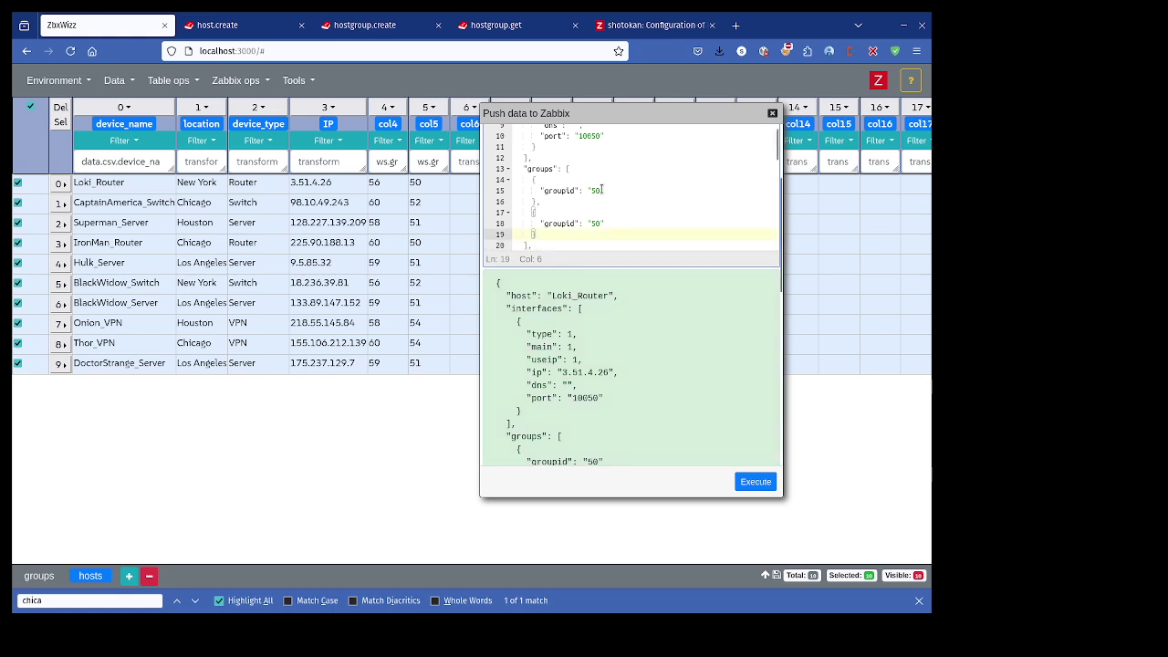
Change the first groupid value in the groups array to 5{$4}.
left_click(601, 190)
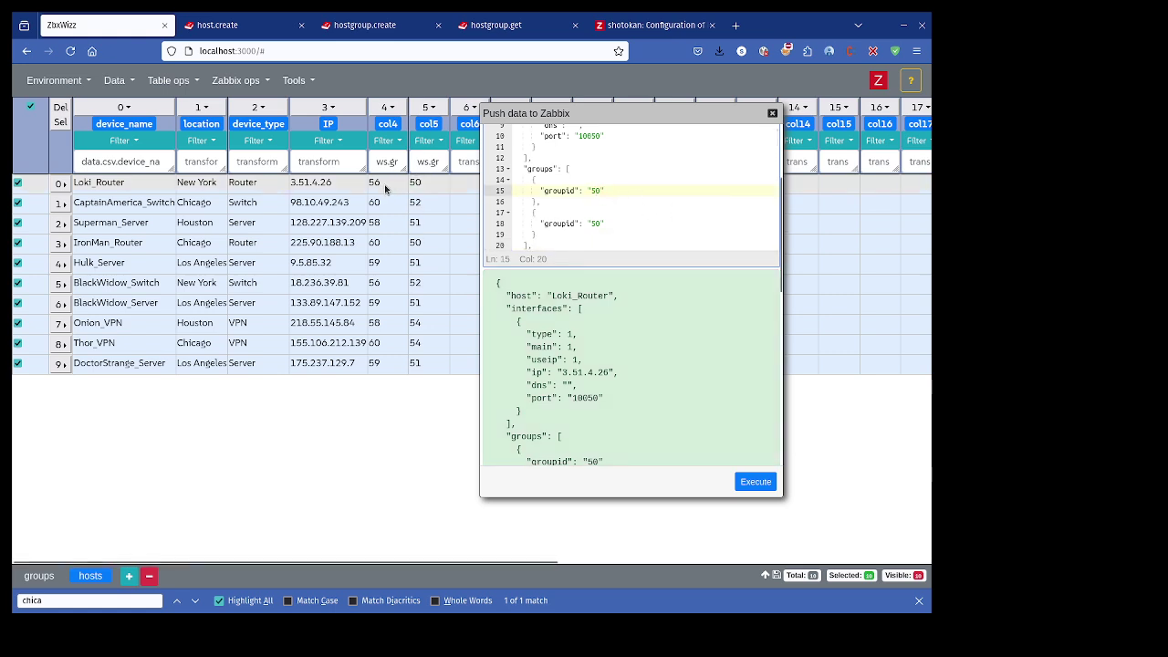
key("shift+Right")
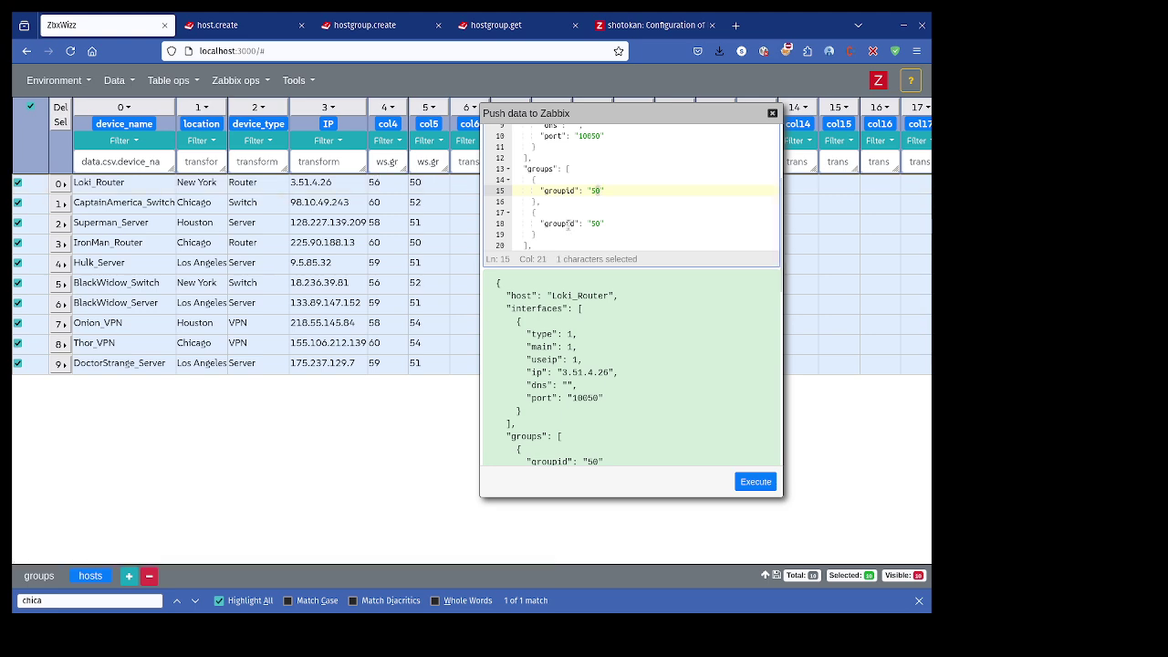
type("1")
type("$")
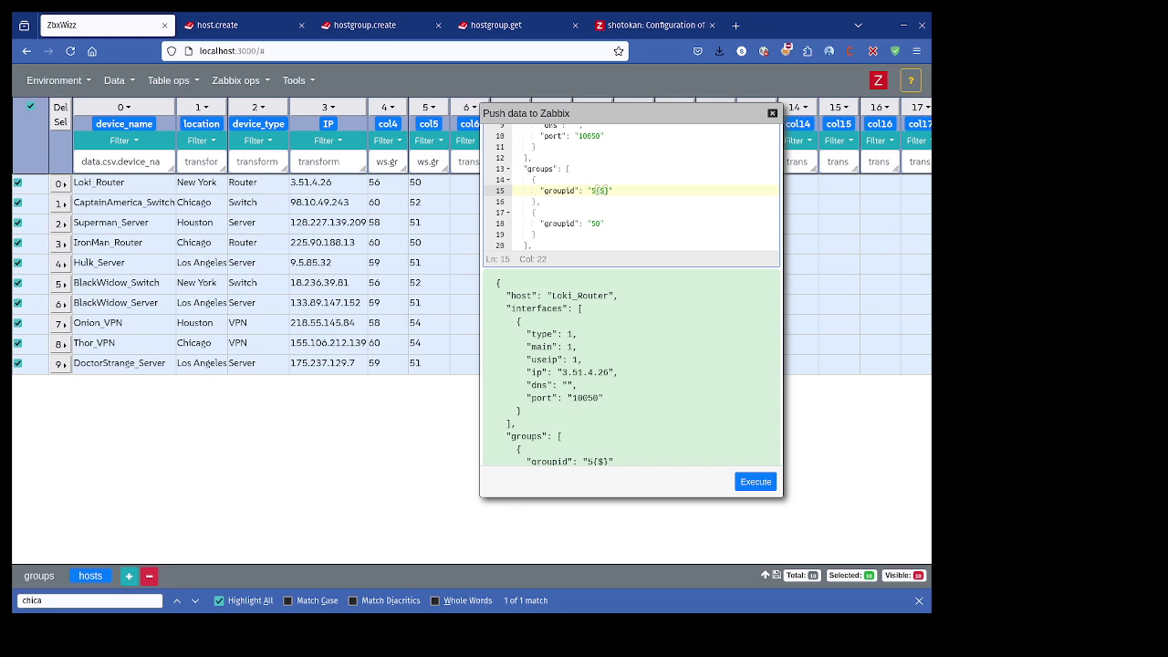
type("4")
Copy the first groupid value into the second group entry and change it to 5{$5}.
key("End")
key("shift+Left")
key("shift+Left")
key("shift+Left")
key("shift+Left")
key("shift+Left")
key("shift+Left")
key("shift+Left")
key("ctrl+c")
key("Down")
key("Down")
key("Down")
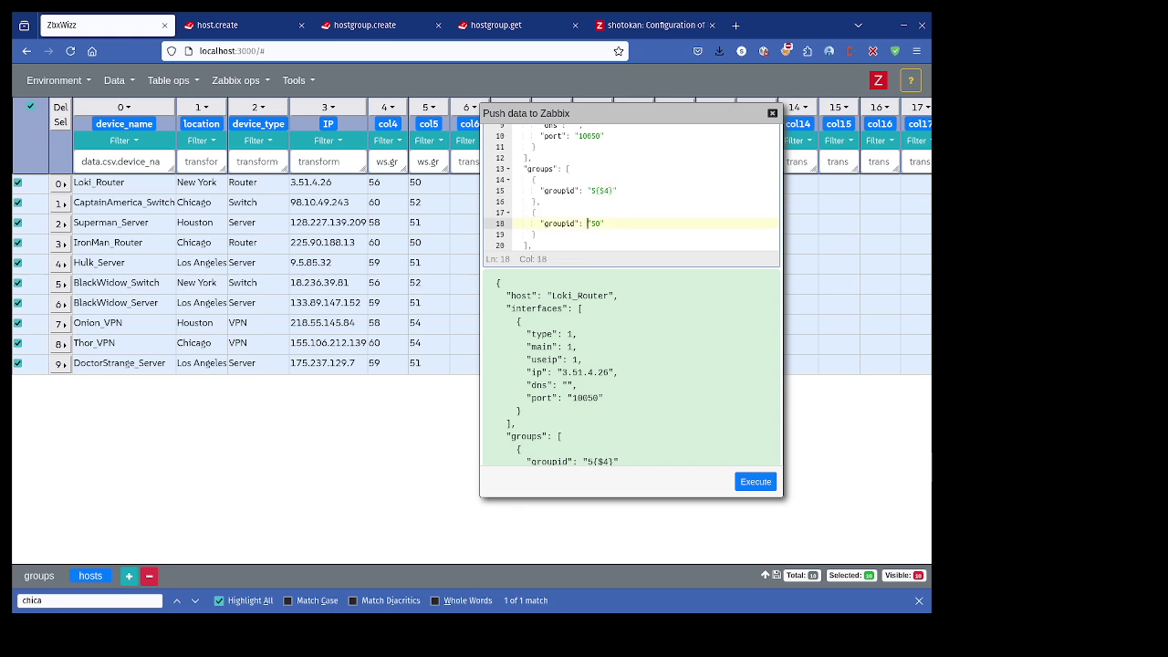
key("shift+Right")
key("shift+Right")
key("ctrl+v")
key("shift+Left")
type("5")
scroll(673, 216, "down", 2)
scroll(670, 367, "down", 3)
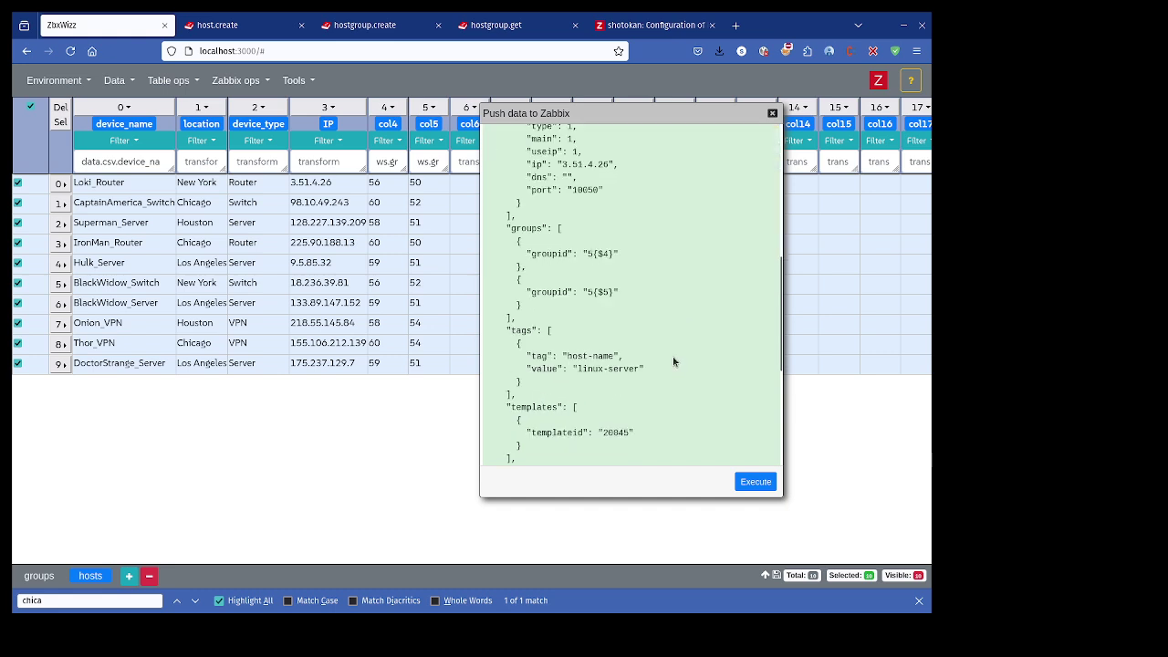
Set the host tag in the request template to CREATEDBY with the value ZBXWIZZ.
scroll(573, 233, "up", 5)
scroll(584, 246, "down", 2)
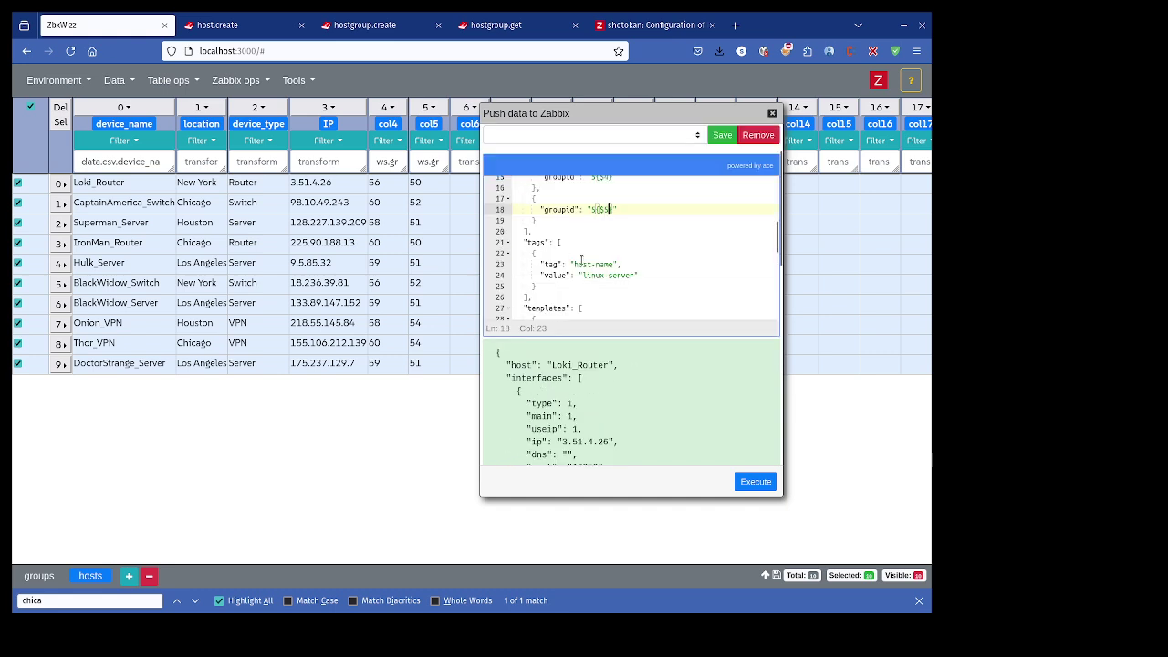
left_click(577, 263)
left_click_drag(574, 264, 613, 264)
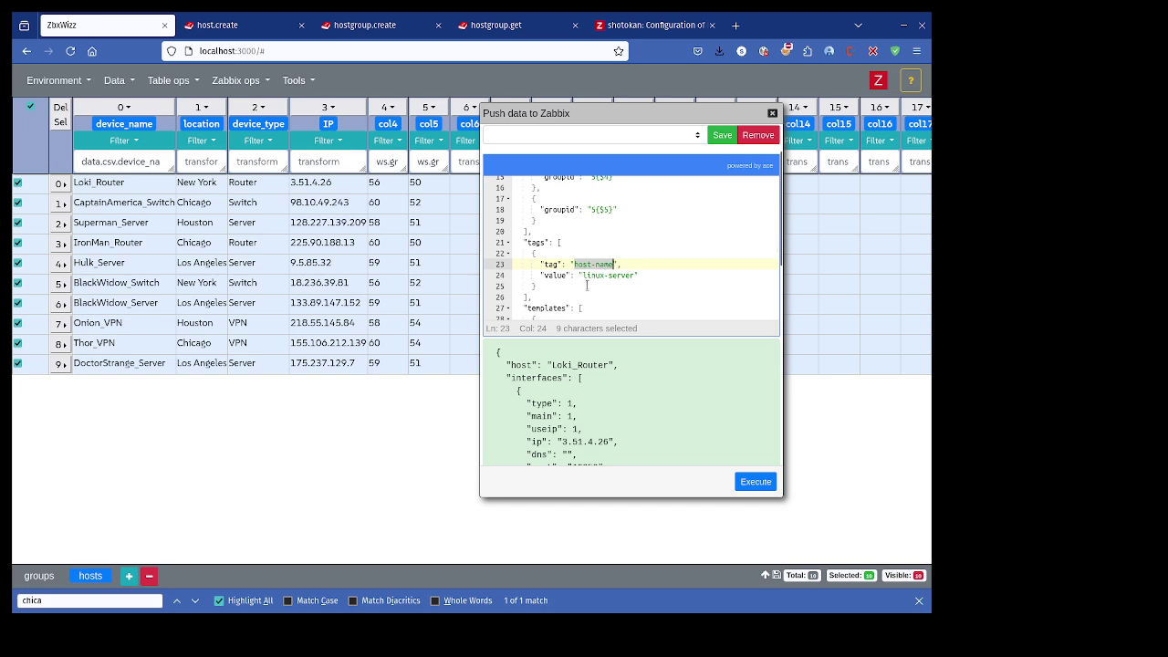
type("CREATEDBY")
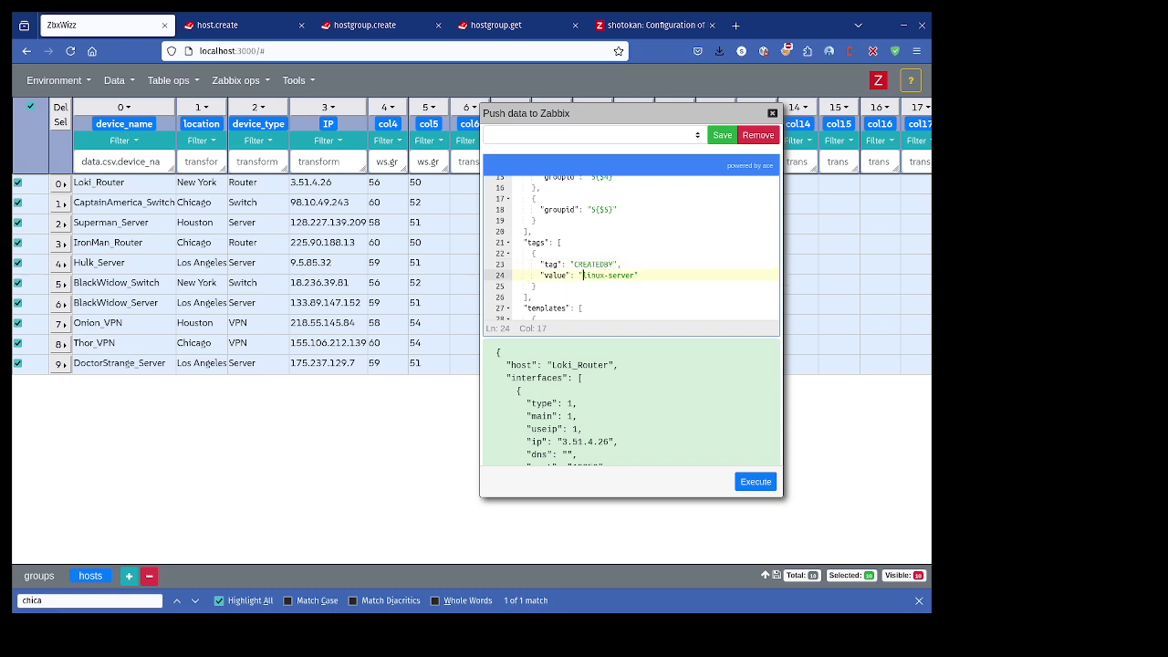
key("shift+Right")
key("shift+Right")
key("shift+Right")
key("shift+Right")
key("shift+Right")
key("shift+Right")
key("shift+Right")
key("shift+Right")
key("shift+Right")
key("shift+Right")
key("shift+Right")
key("shift+Right")
type("ZBX")
Switch to the Zabbix frontend and filter the template list by the name icmp.
scroll(577, 244, "down", 3)
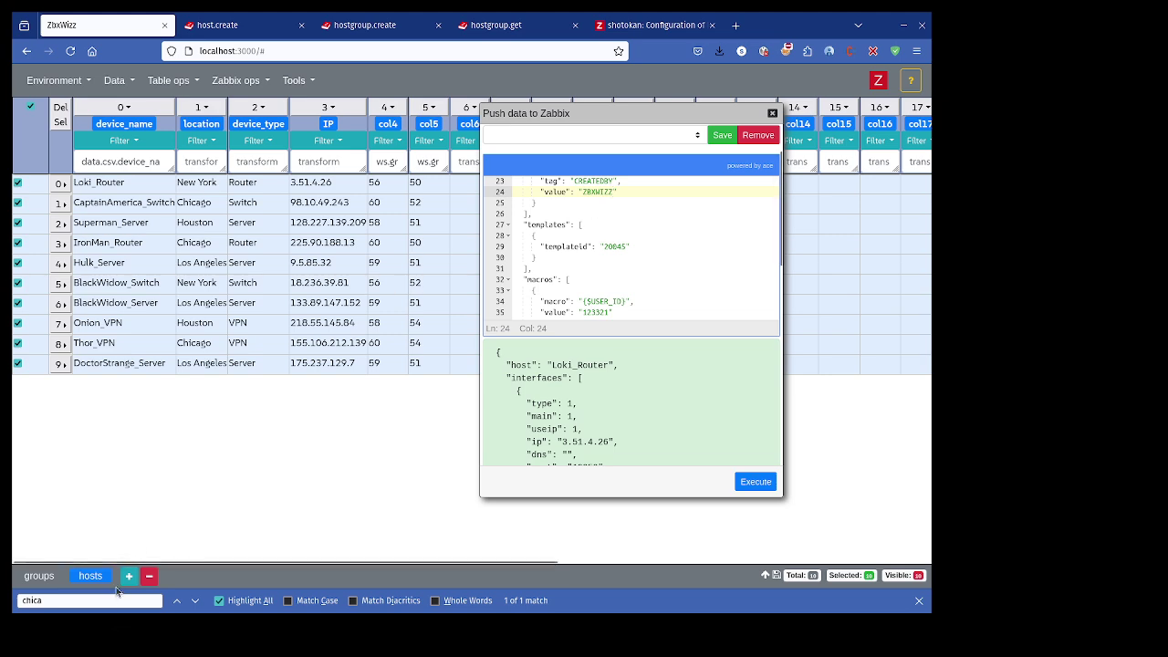
left_click(661, 30)
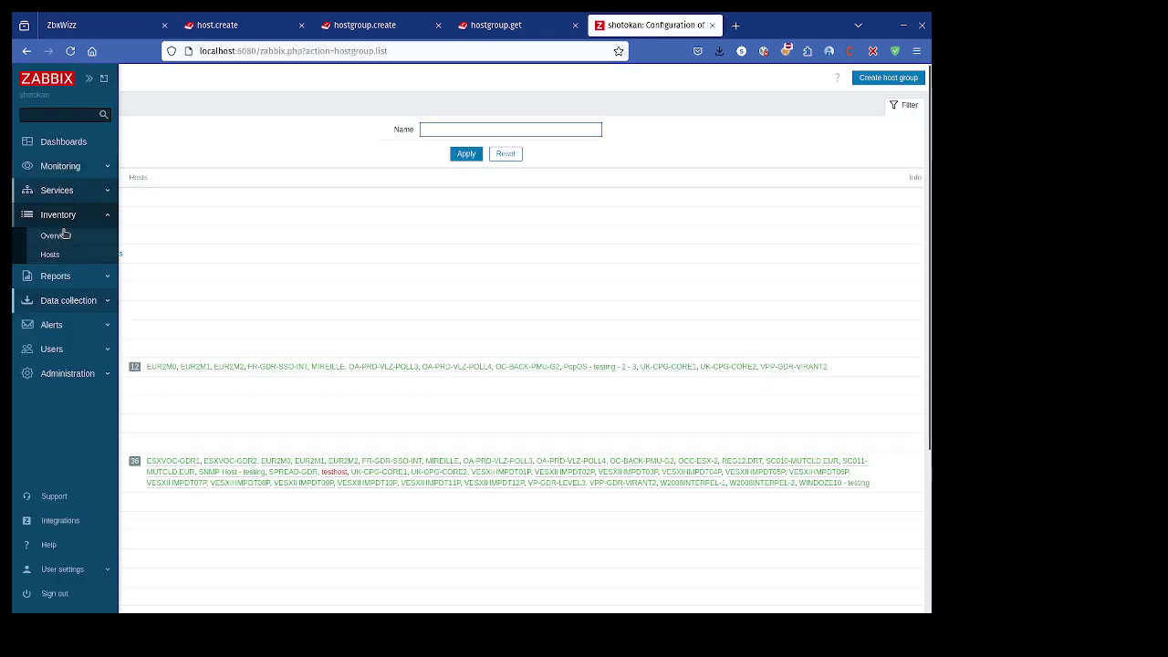
left_click(78, 302)
left_click(72, 321)
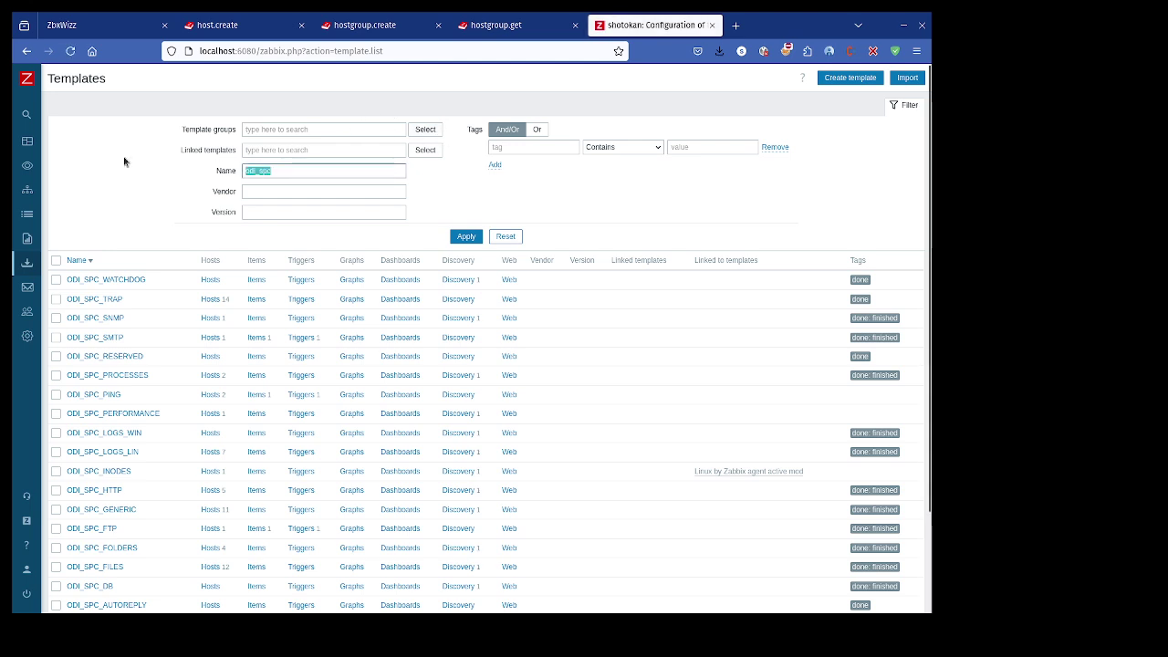
type("icmp")
key("Return")
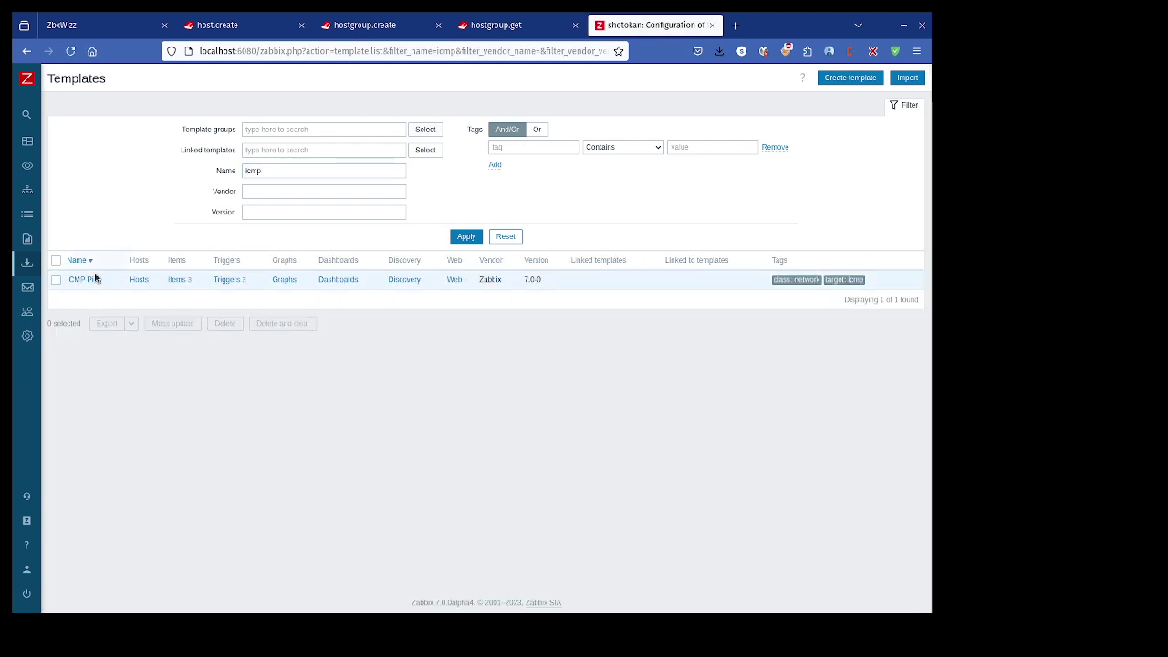
Check the ICMP Ping template's details and page address for its template ID, and close it without changes.
left_click(95, 279)
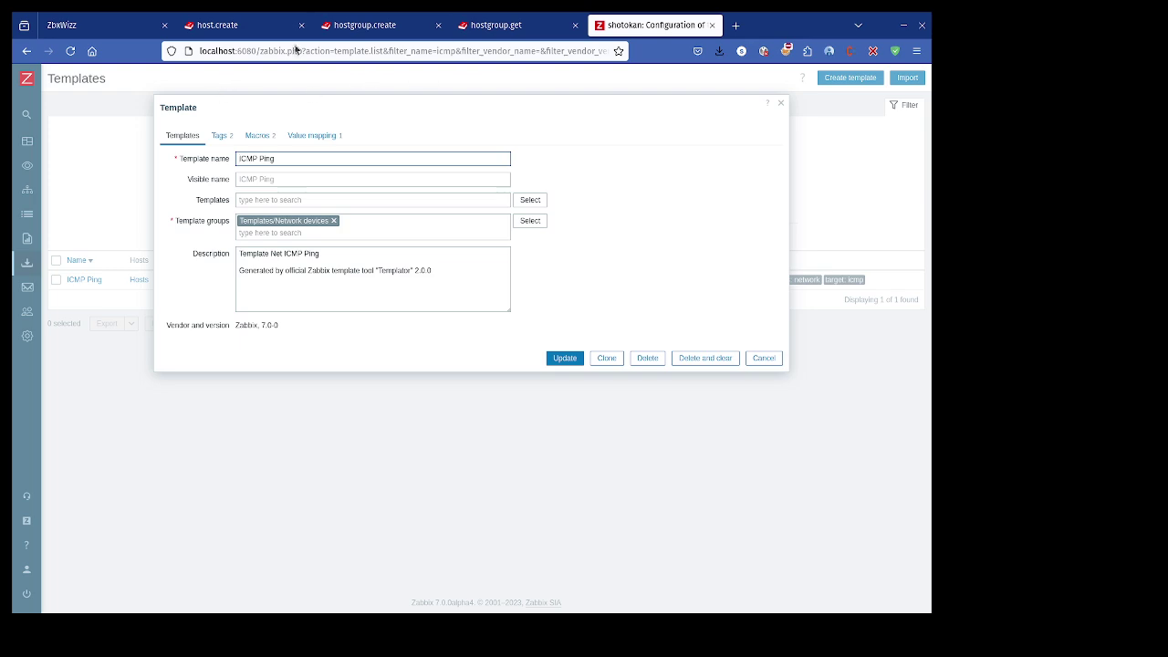
left_click(764, 358)
middle_click(82, 279)
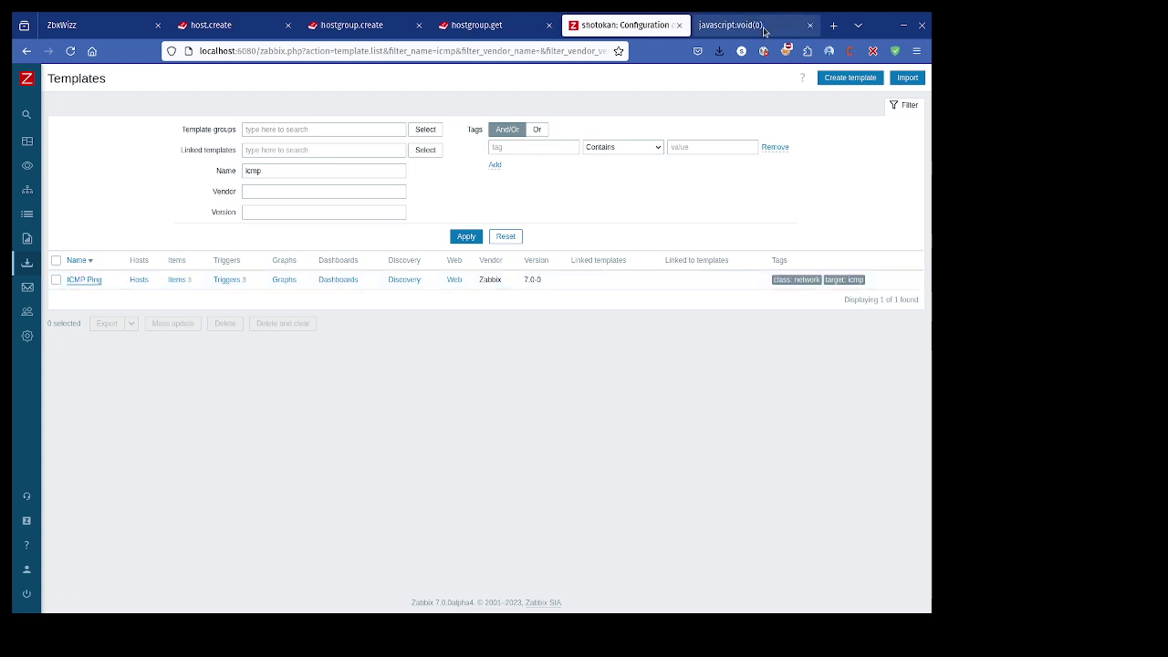
middle_click(769, 27)
left_click(97, 283)
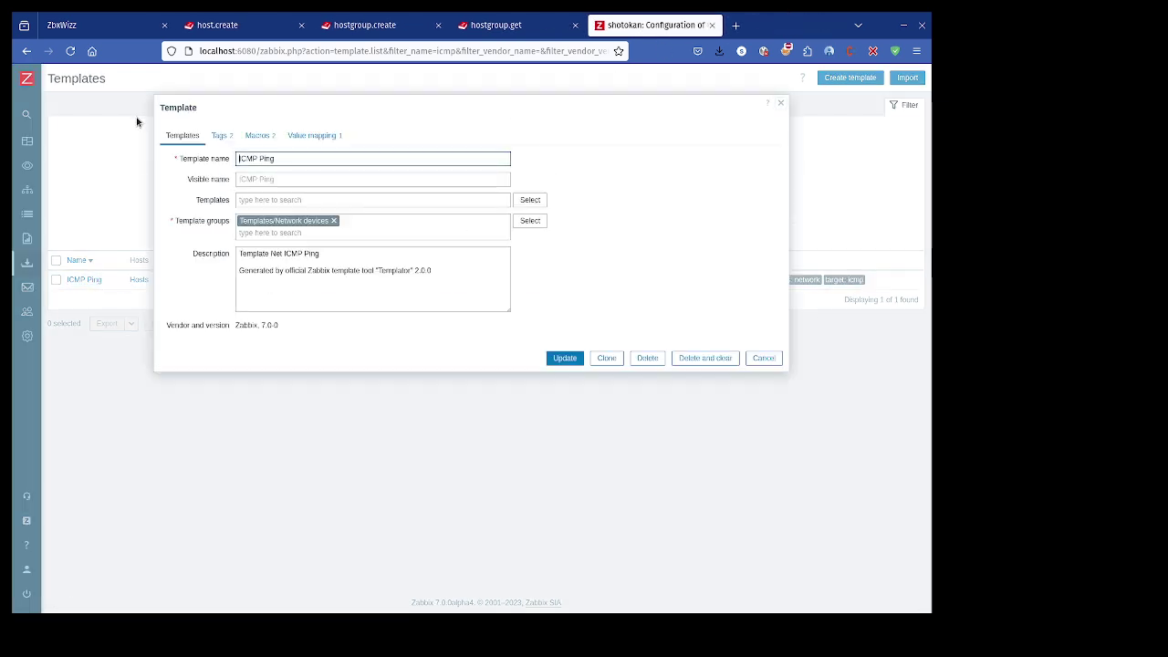
left_click(764, 359)
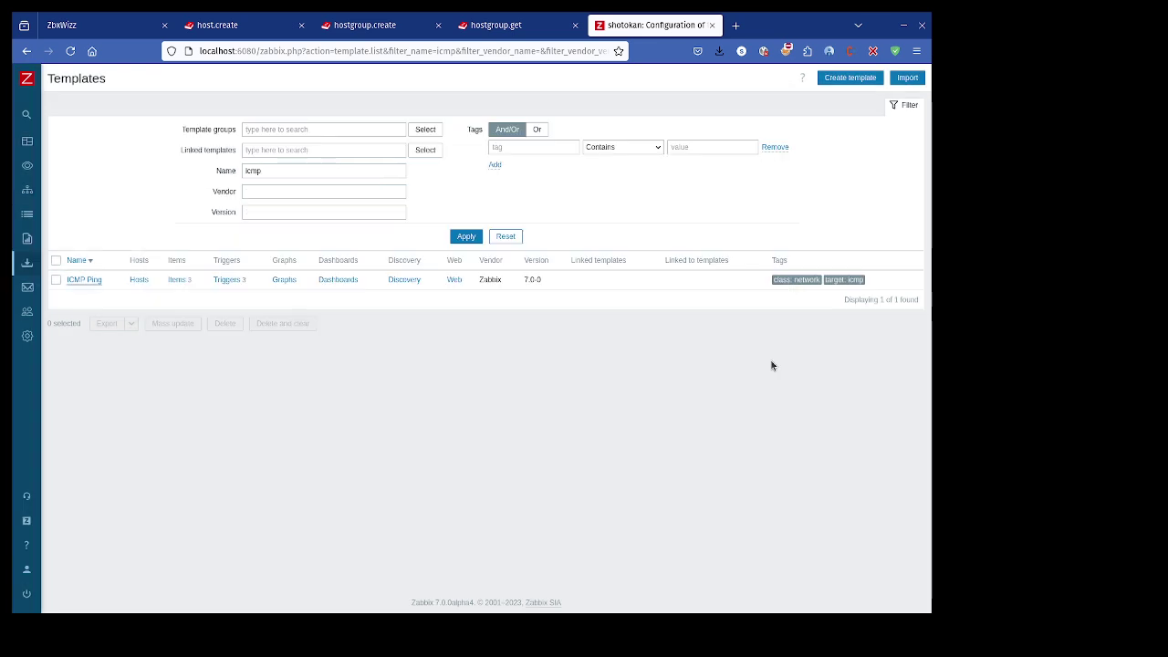
Switch back to ZbxWizz, close the push dialog and import the template resource from Zabbix into a new sheet.
left_click(56, 27)
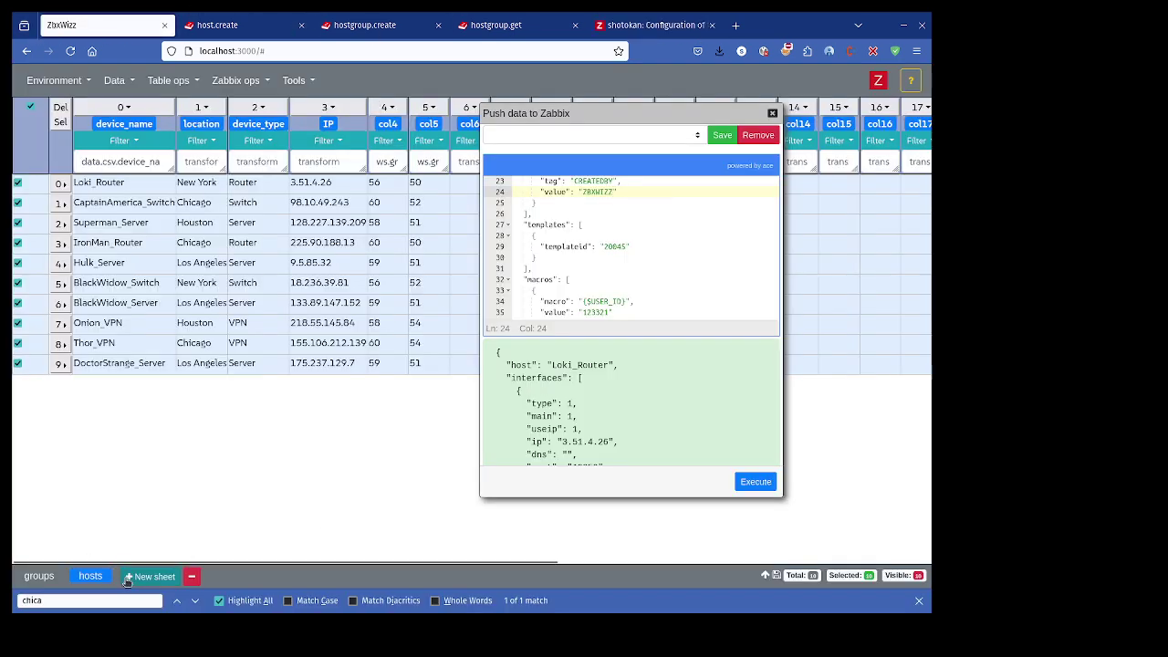
left_click(772, 114)
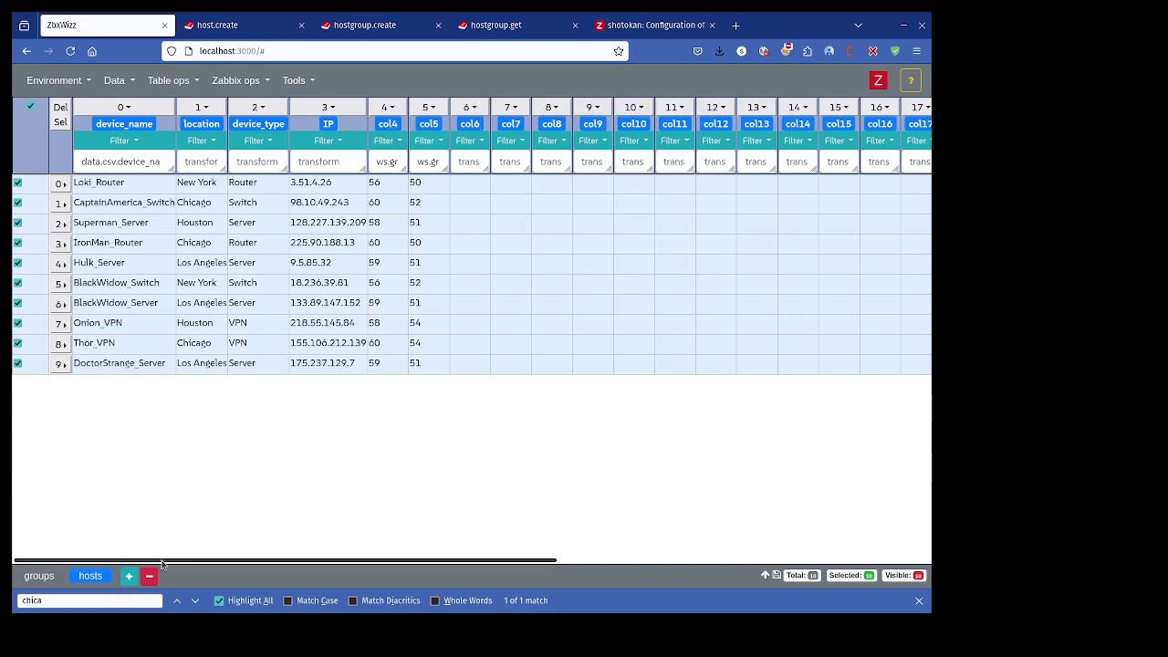
left_click(129, 576)
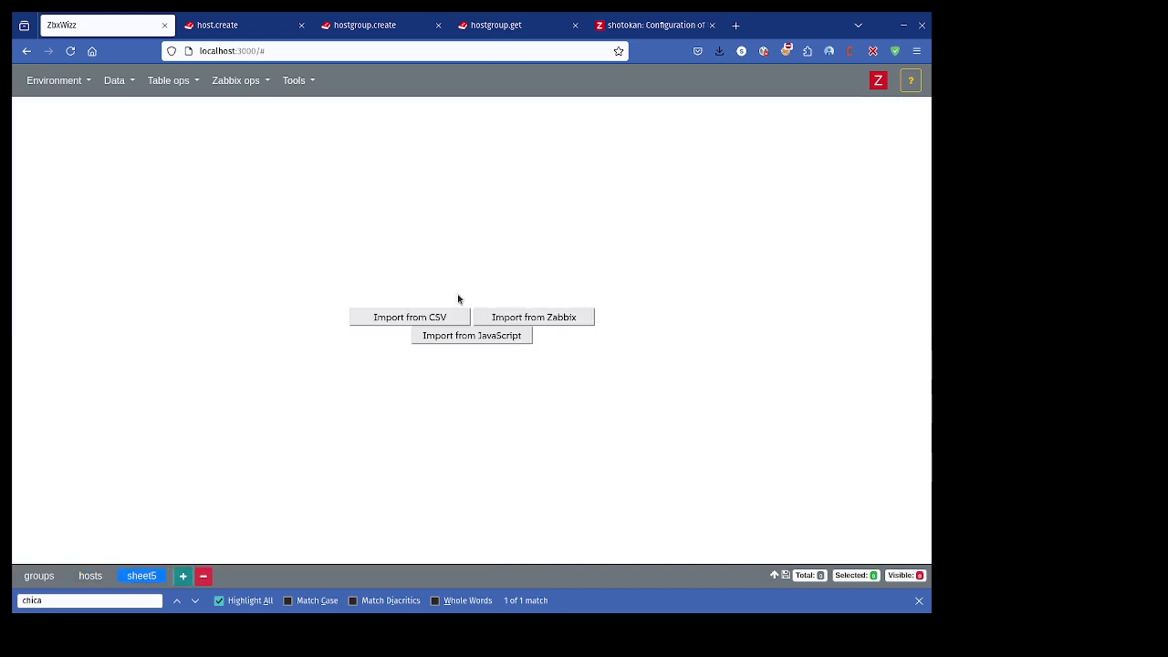
left_click(527, 316)
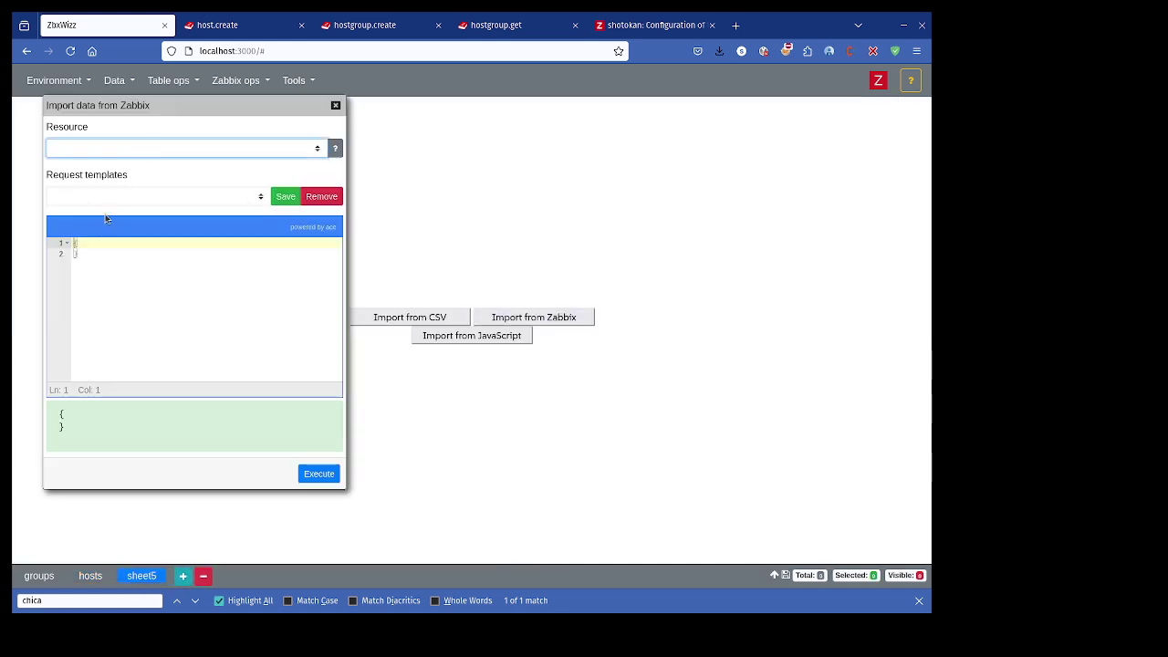
key("t")
left_click(315, 474)
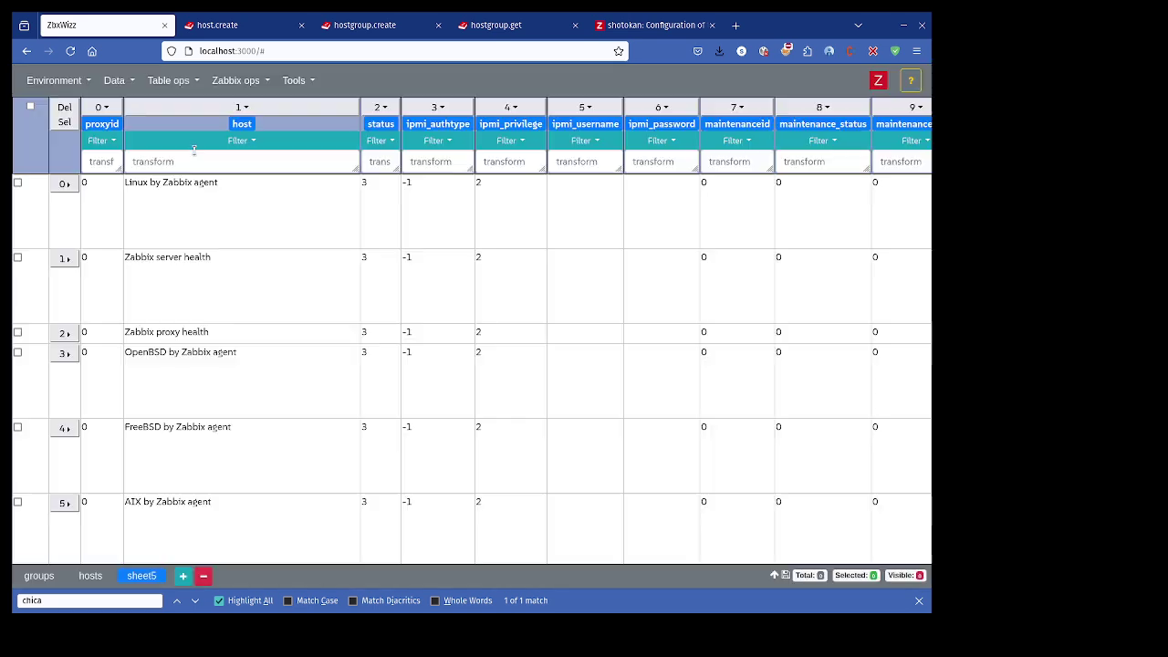
Filter the host column for values containing icmp and copy the templateid of ICMP Ping.
left_click(197, 140)
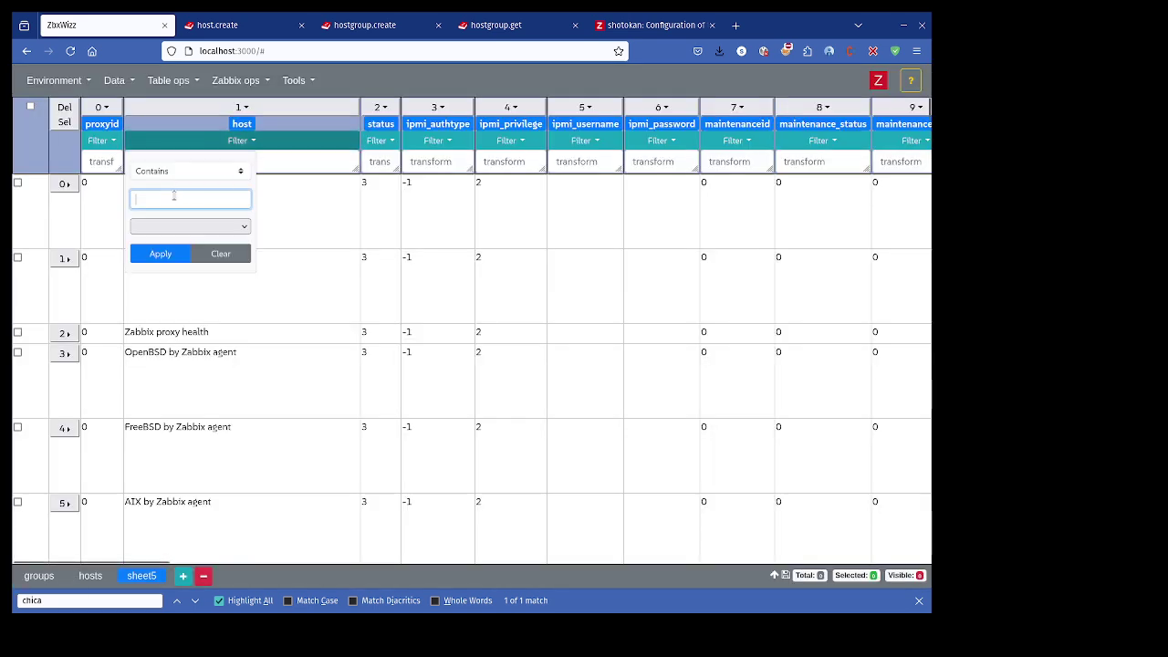
type("icmp")
left_click(410, 383)
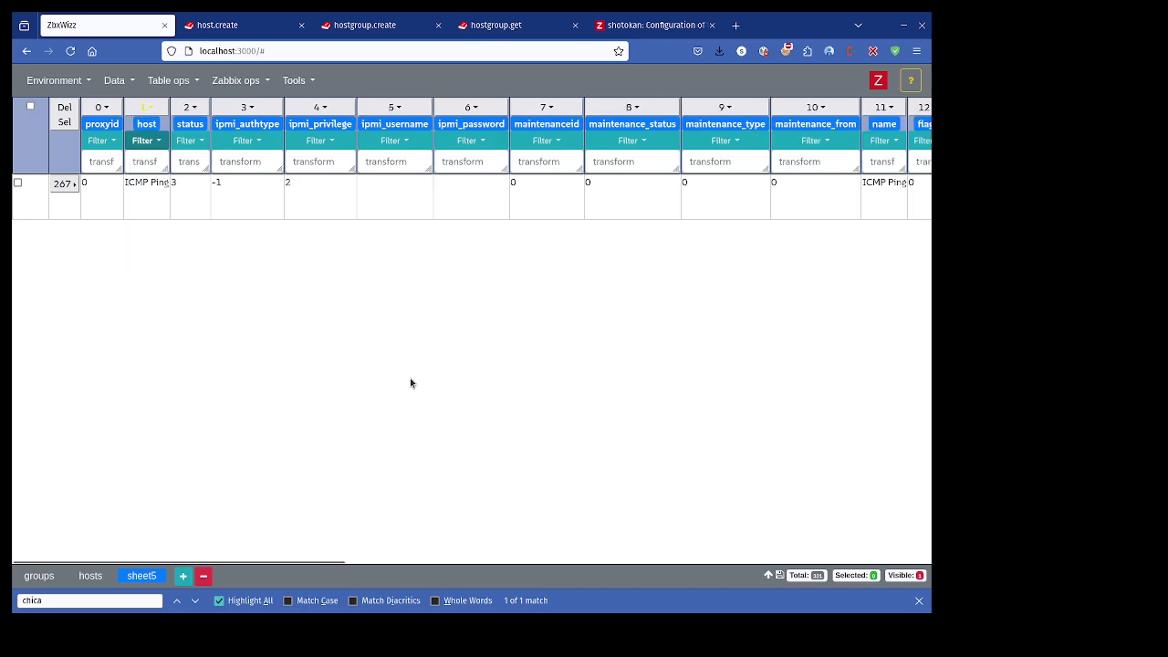
scroll(188, 240, "right", 5)
scroll(664, 196, "right", 2)
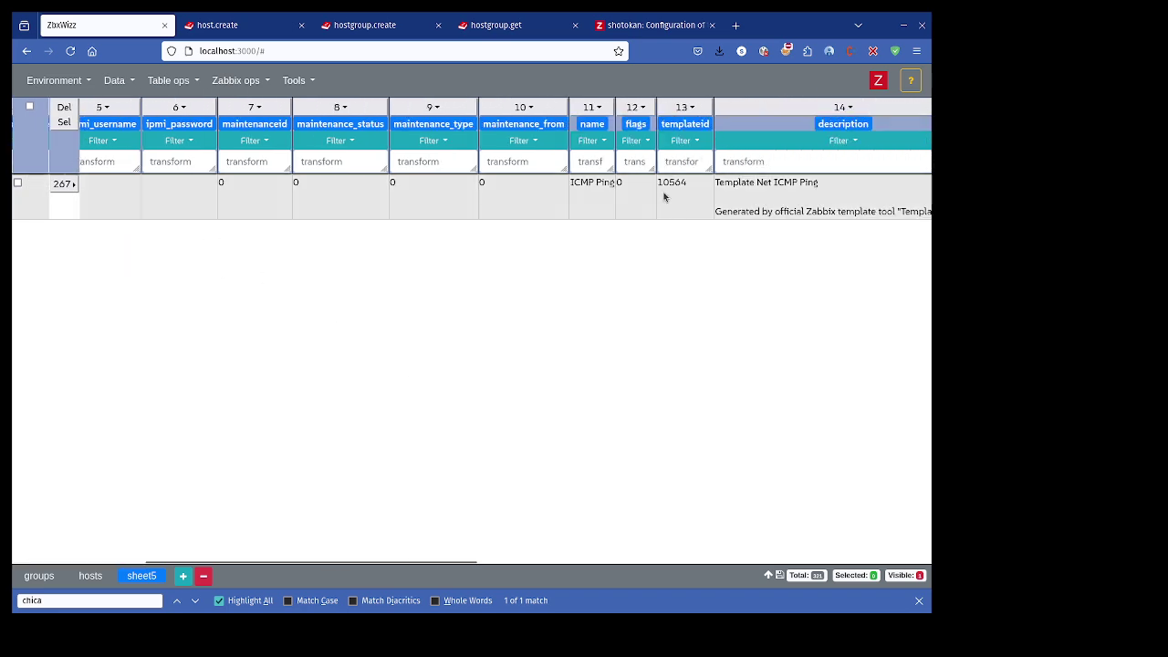
left_click_drag(695, 190, 654, 191)
key("ctrl+c")
Reopen the push request on the hosts sheet and replace the templateid value with the copied 10564.
left_click(91, 576)
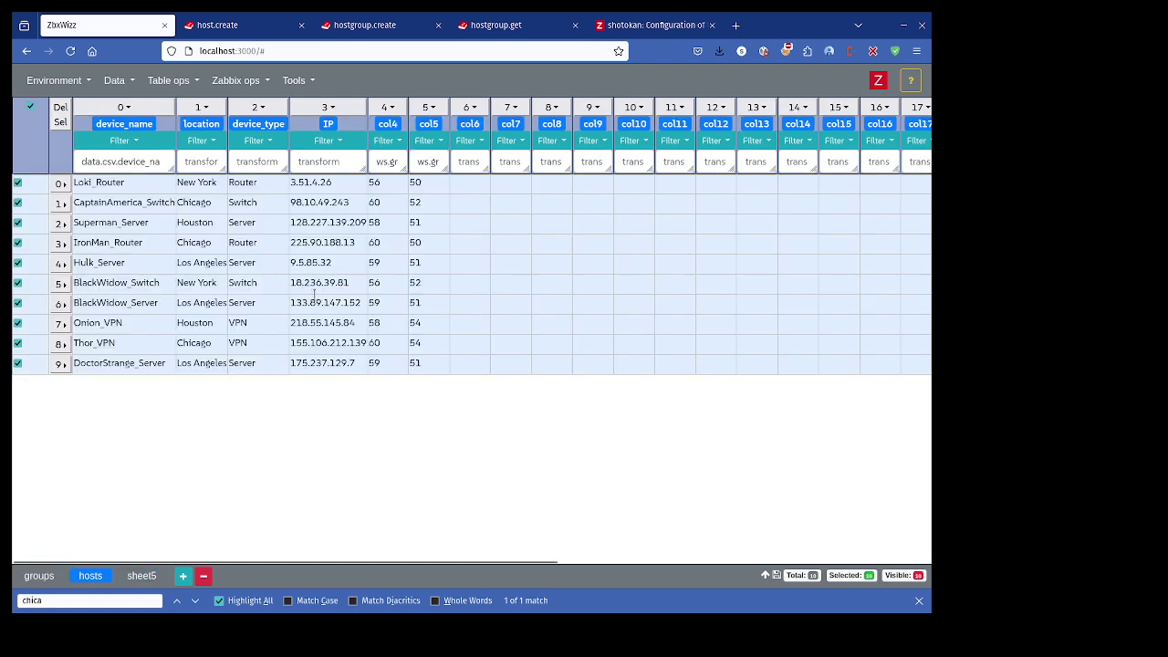
left_click(37, 80)
mouse_move(261, 84)
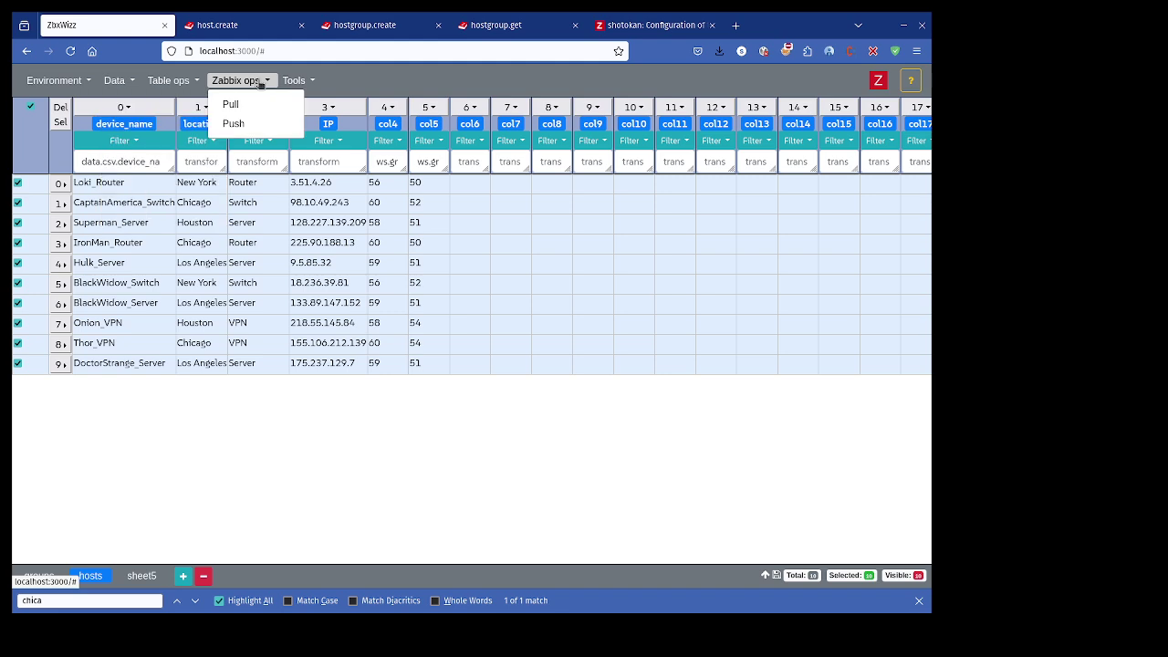
left_click(233, 123)
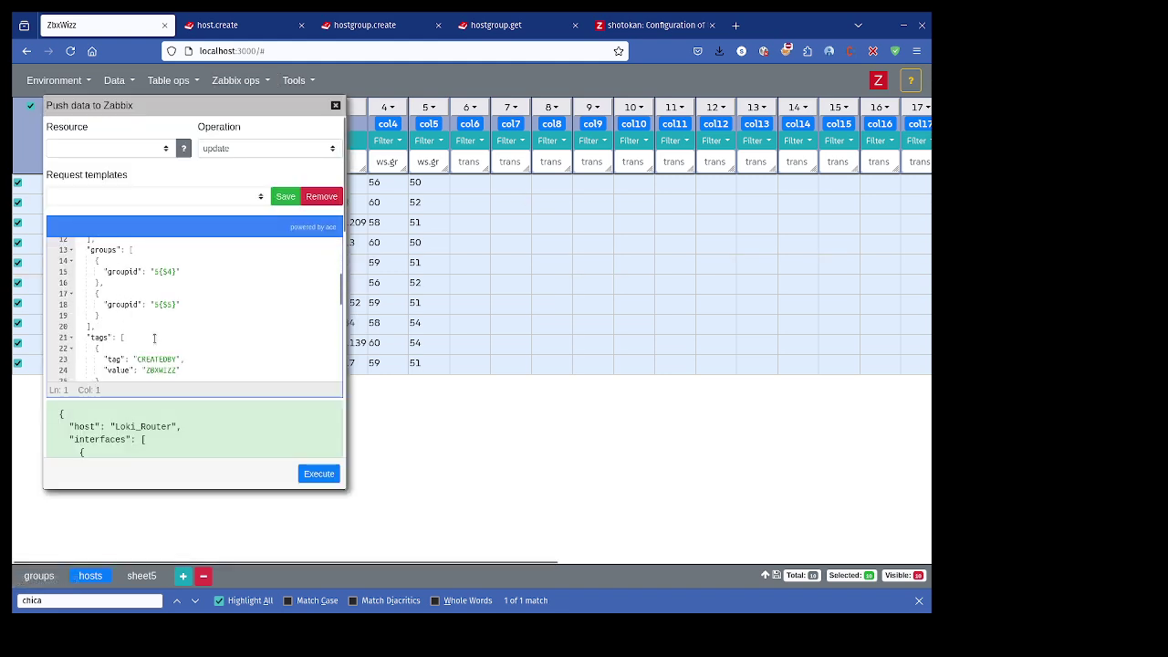
scroll(154, 338, "down", 4)
double_click(182, 301)
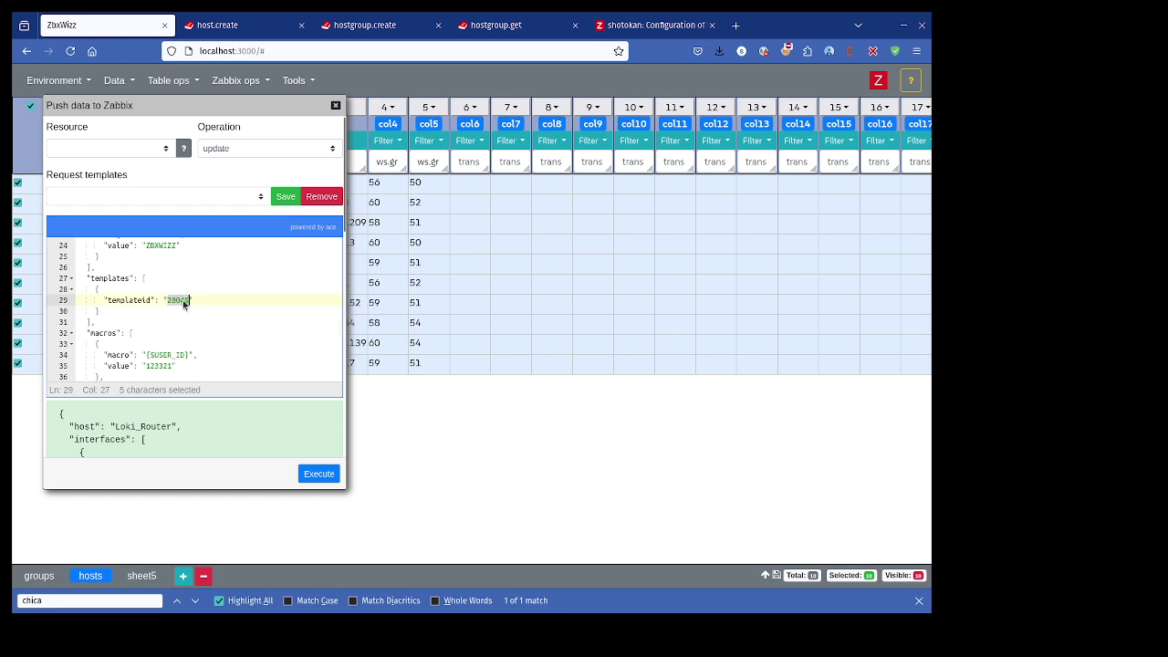
key("ctrl+v")
Delete the macros, inventory_mode and inventory sections after the templates array, including the trailing comma.
left_click(101, 321)
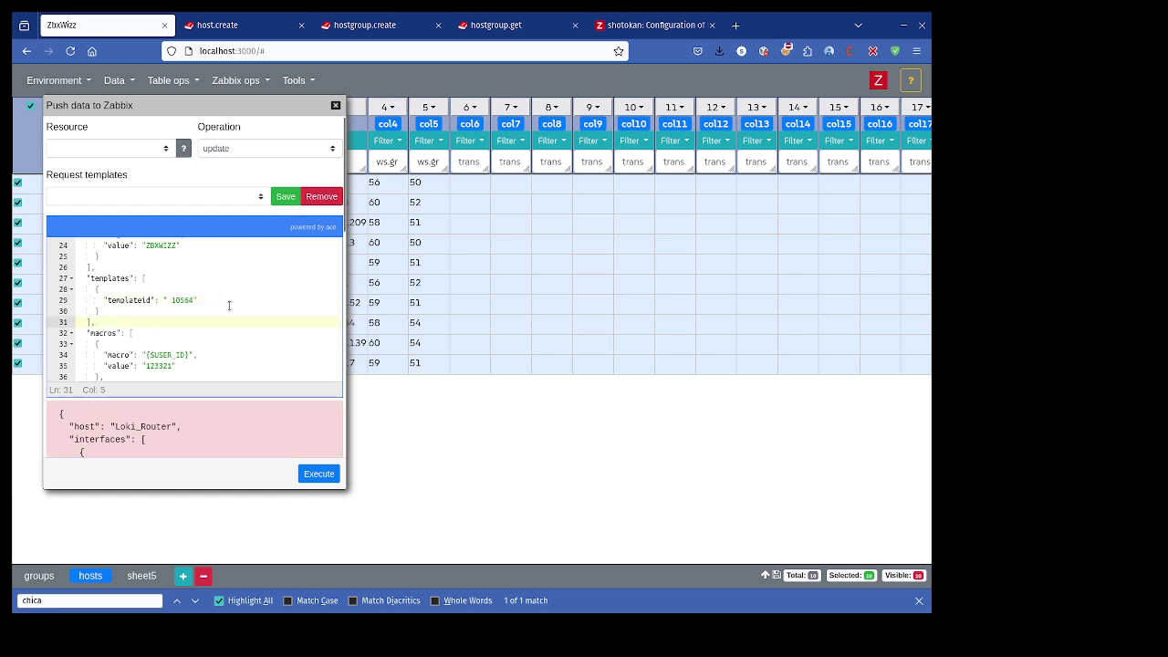
scroll(119, 325, "down", 3)
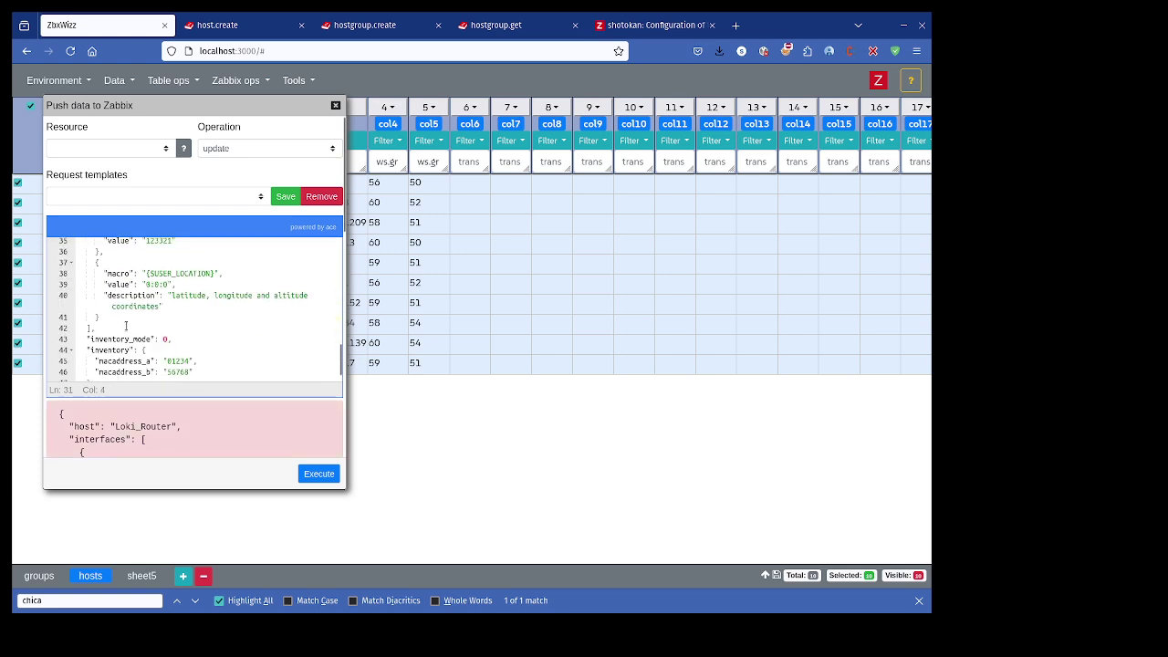
left_click(120, 325, "shift")
scroll(171, 325, "down", 2)
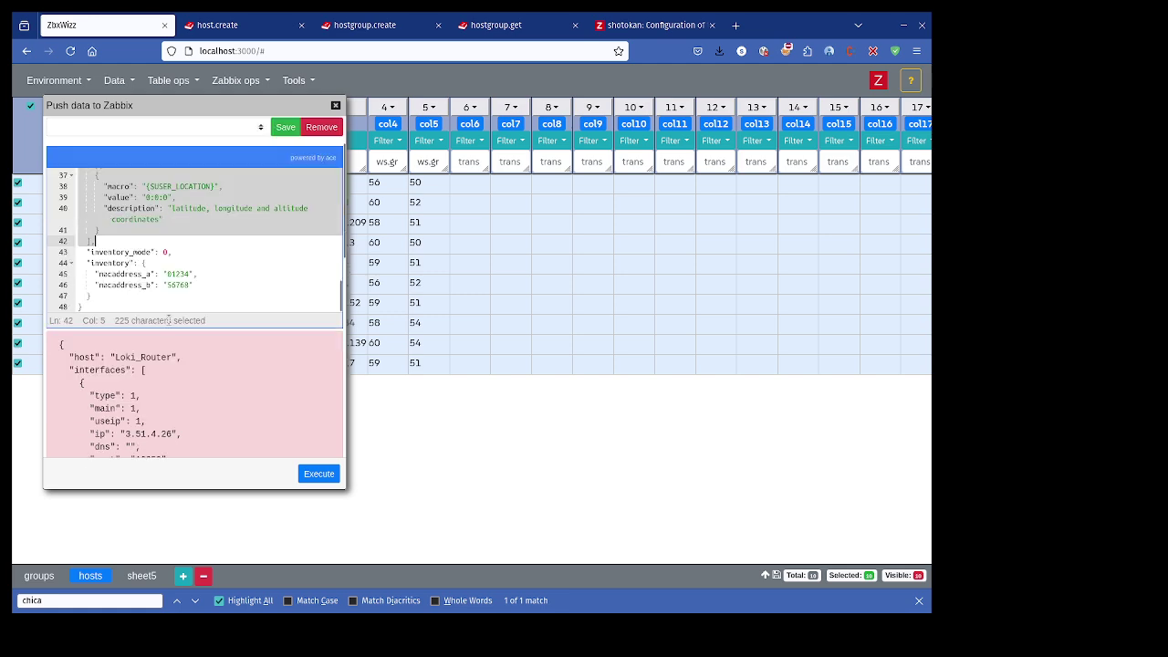
left_click(133, 295, "shift")
key("BackSpace")
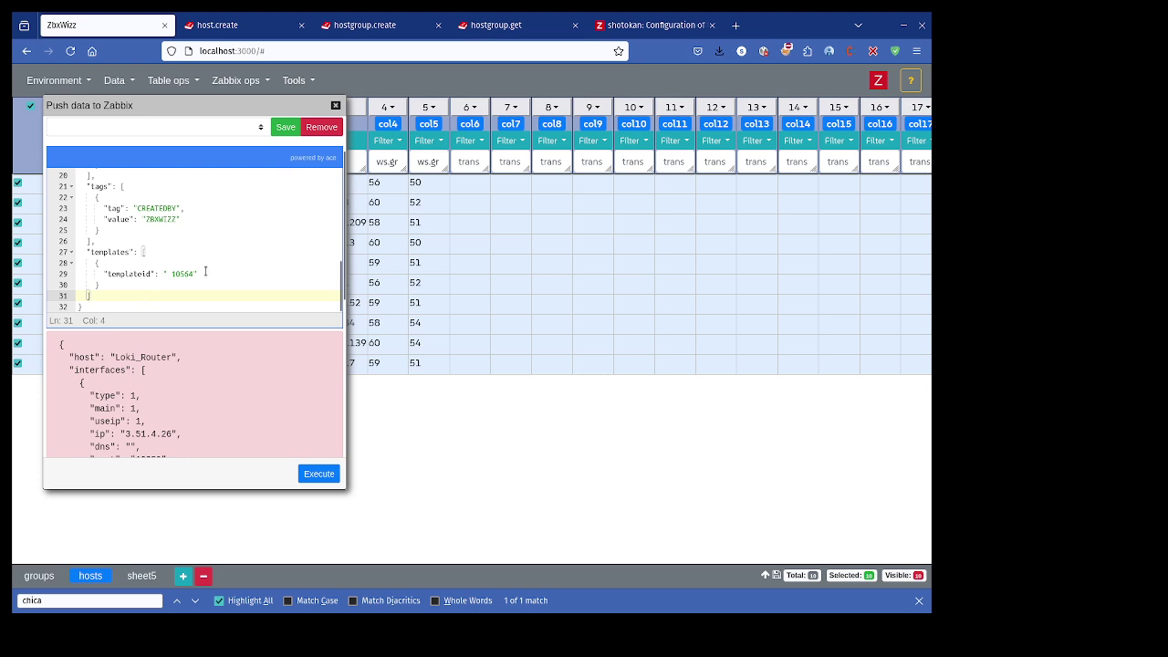
Review the whole request template and compare it with the generated preview to find the JSON error.
scroll(205, 271, "up", 6)
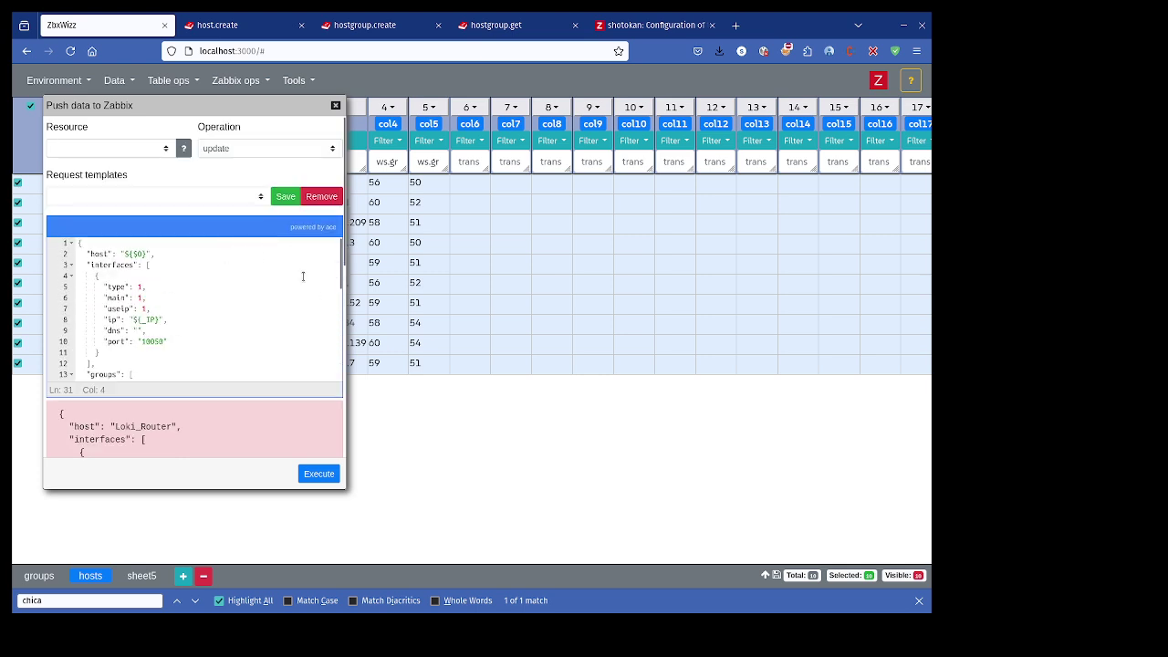
scroll(302, 276, "down", 4)
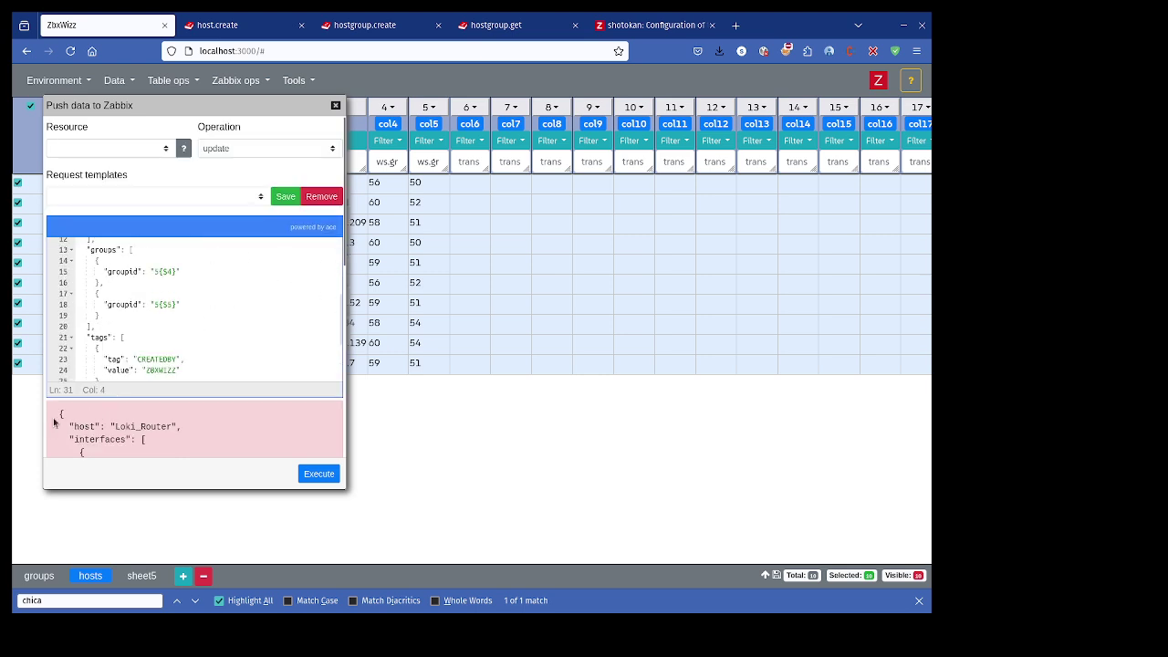
left_click_drag(53, 417, 163, 453)
scroll(164, 427, "down", 4)
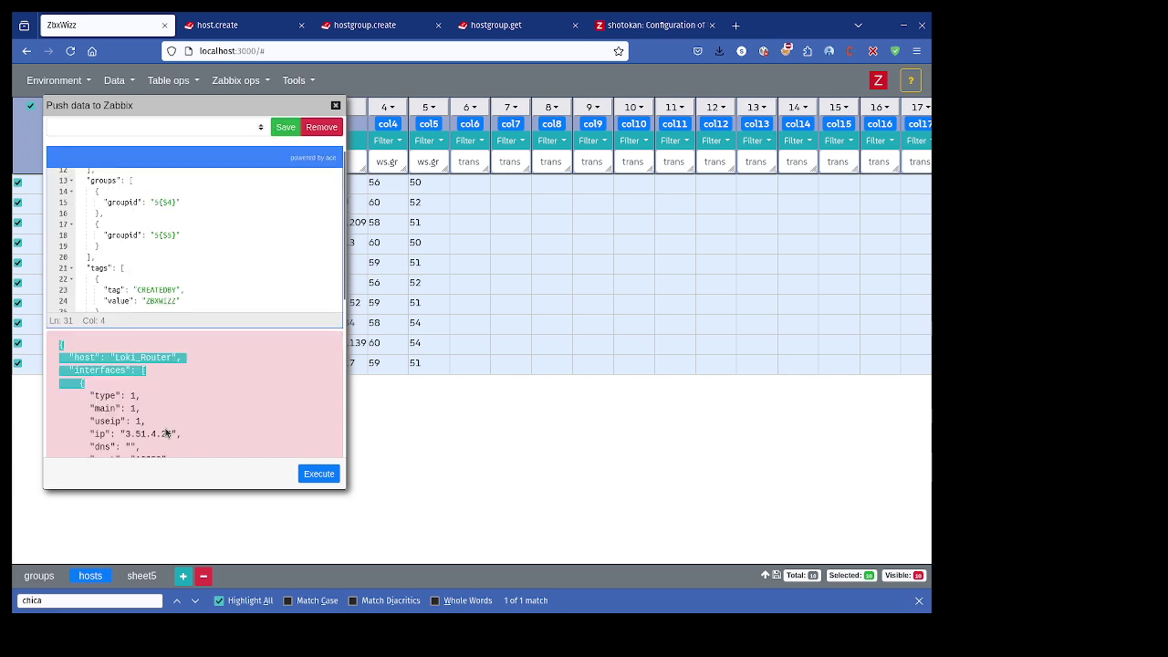
scroll(165, 438, "down", 4)
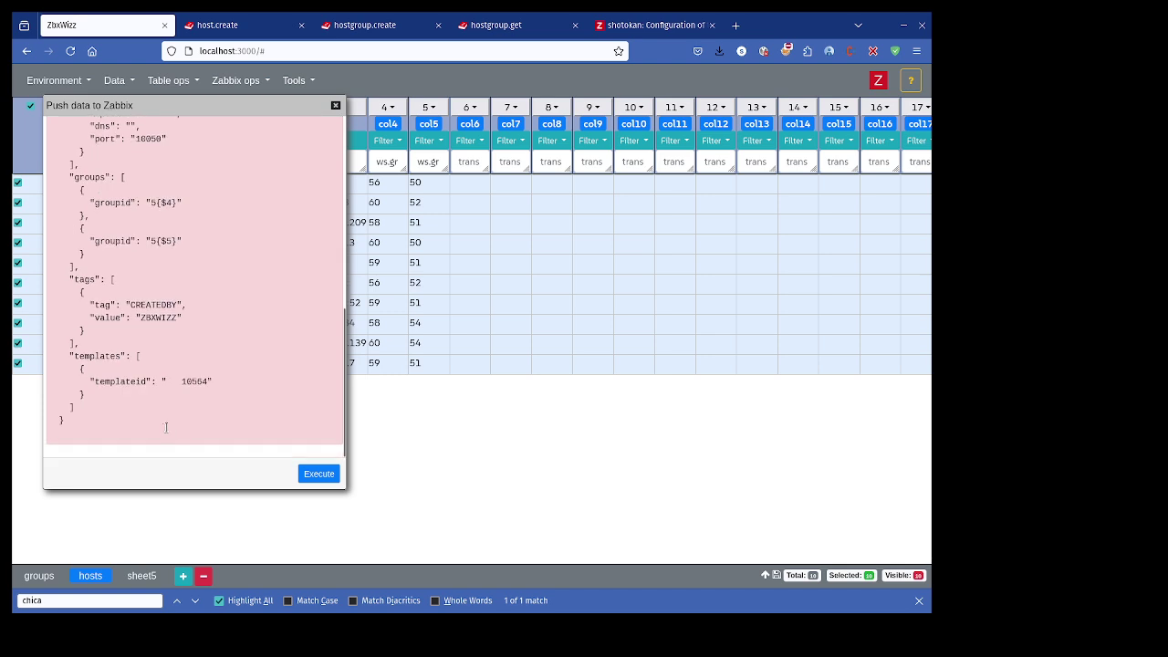
scroll(178, 345, "up", 10)
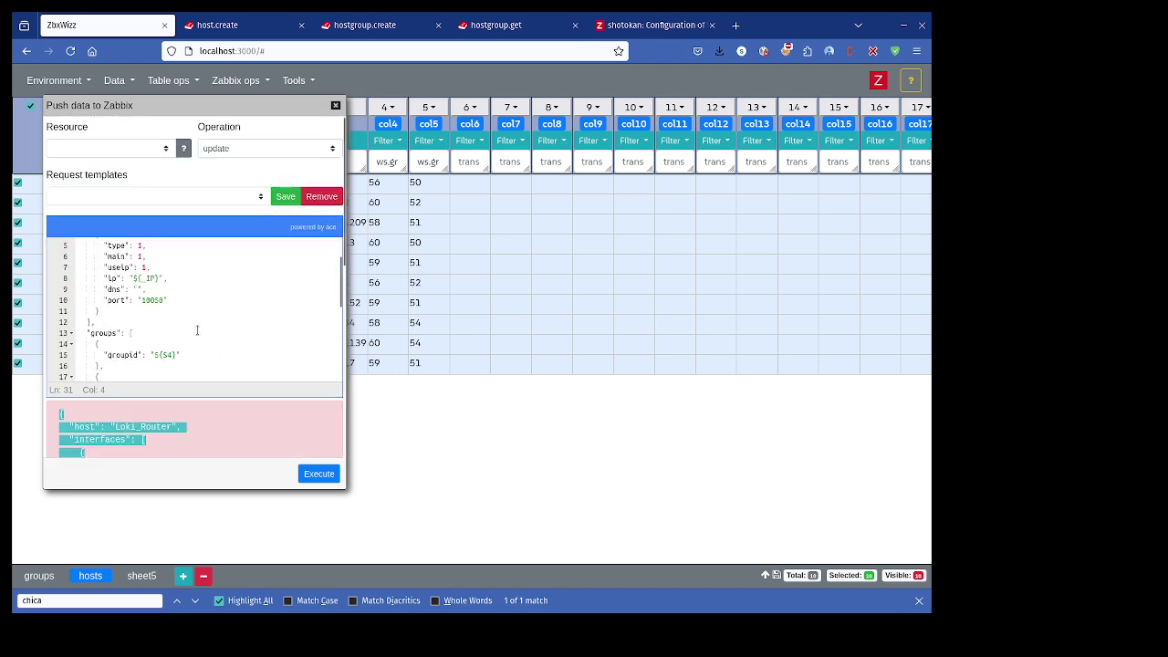
scroll(195, 329, "down", 3)
scroll(195, 330, "down", 1)
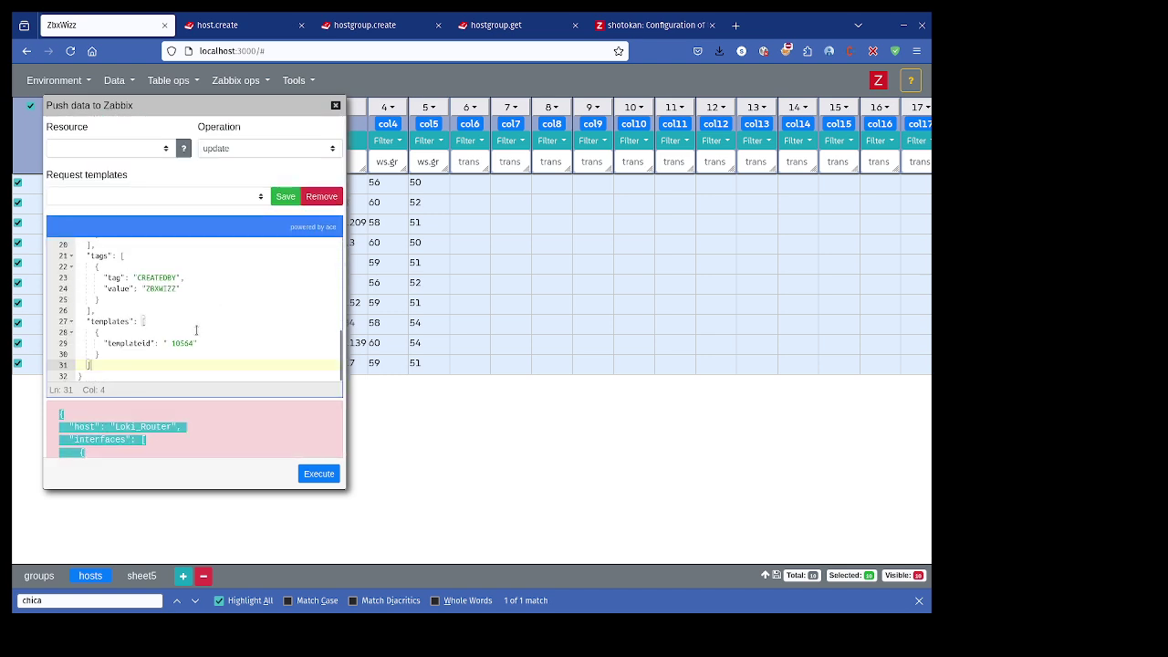
scroll(196, 330, "up", 5)
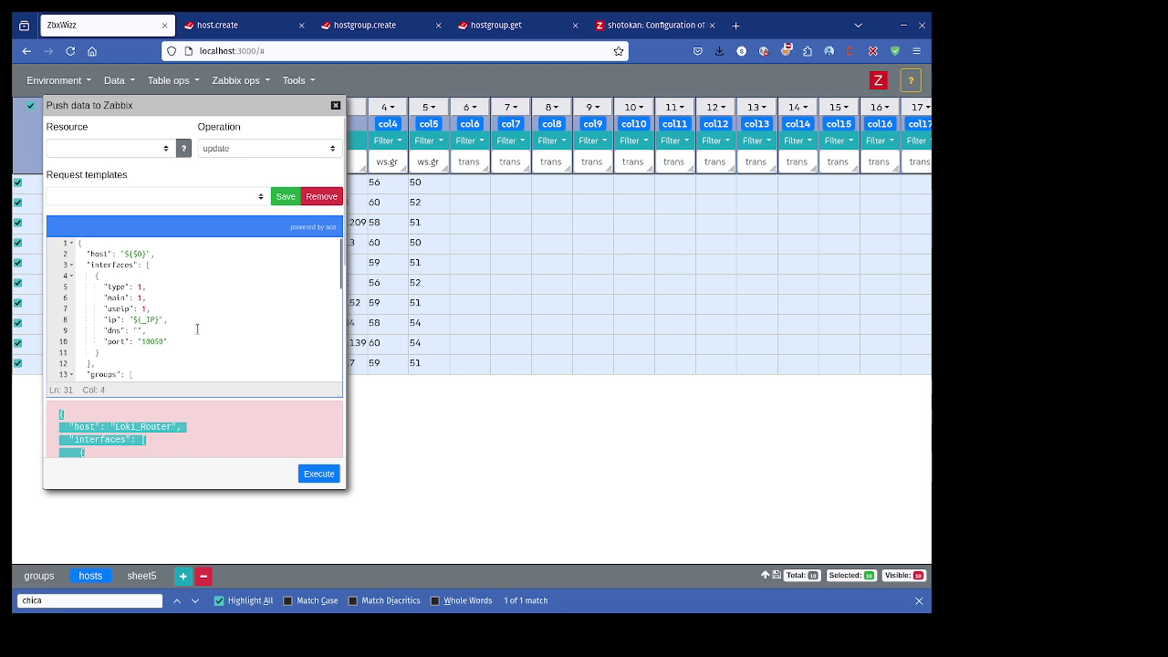
Widen the push dialog and collapse the interfaces, groups and tags blocks to inspect the templates block.
left_click(178, 263)
left_click_drag(345, 228, 789, 230)
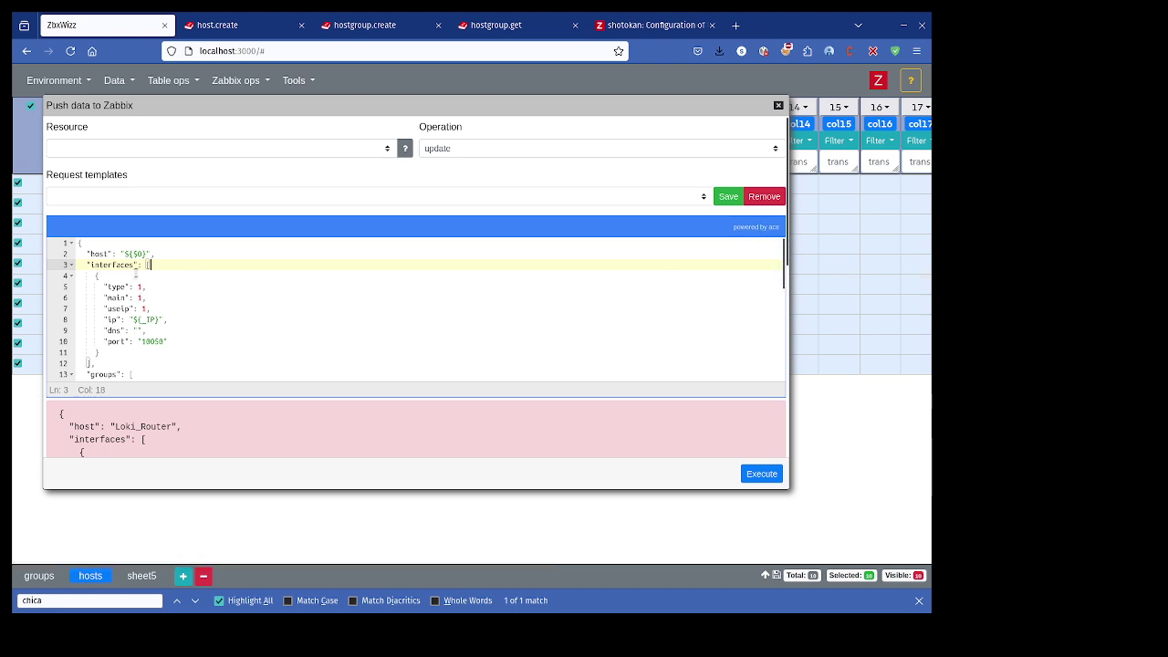
key("Down")
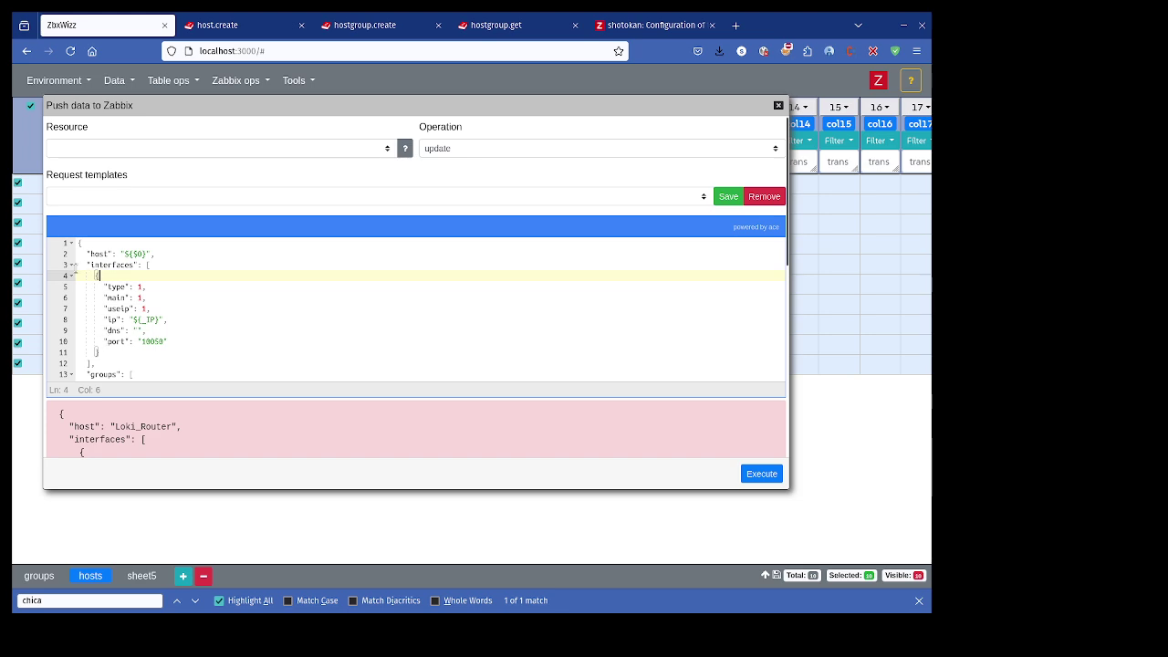
left_click(73, 265)
key("Down")
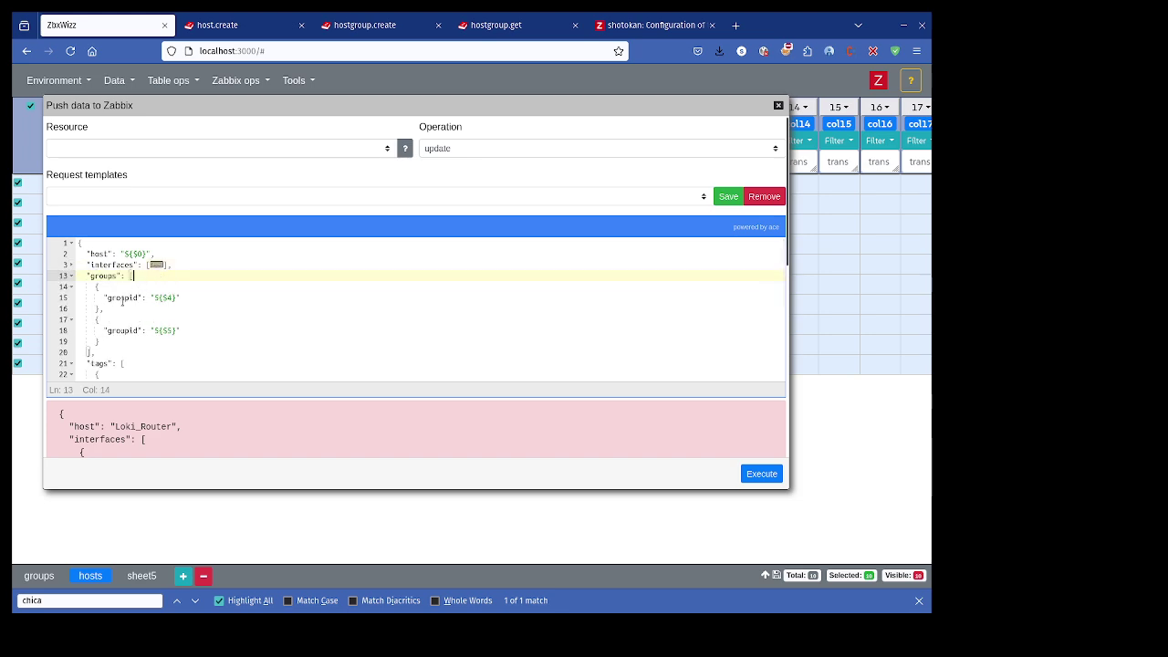
left_click(73, 275)
key("Down")
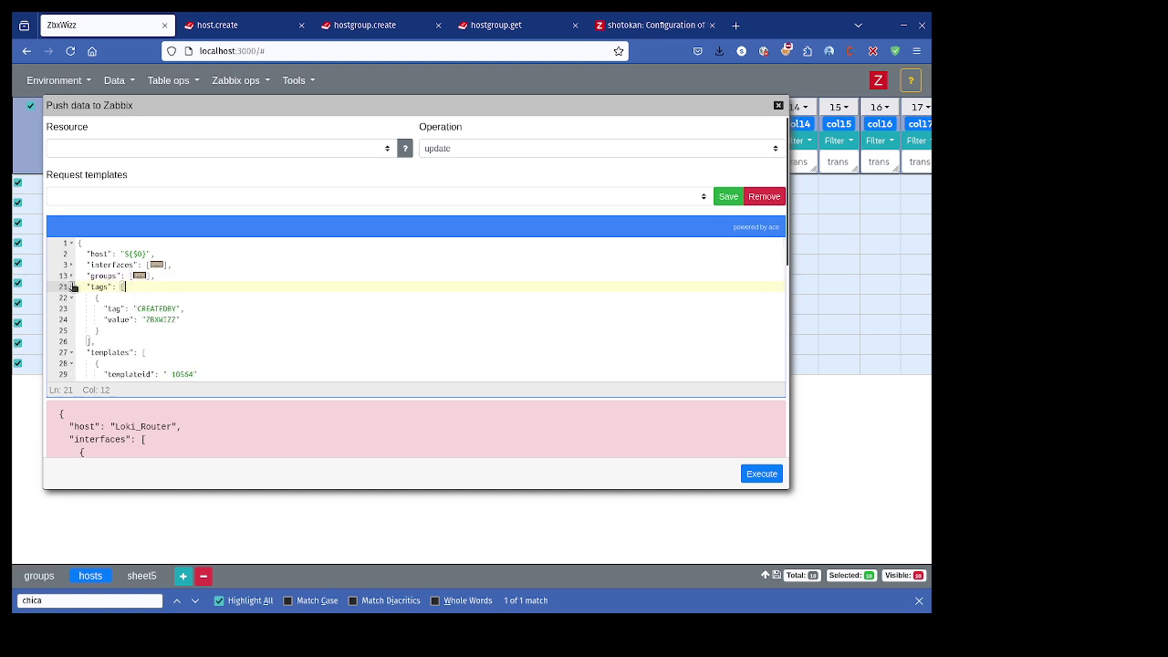
left_click(73, 287)
left_click(117, 336)
left_click(228, 321)
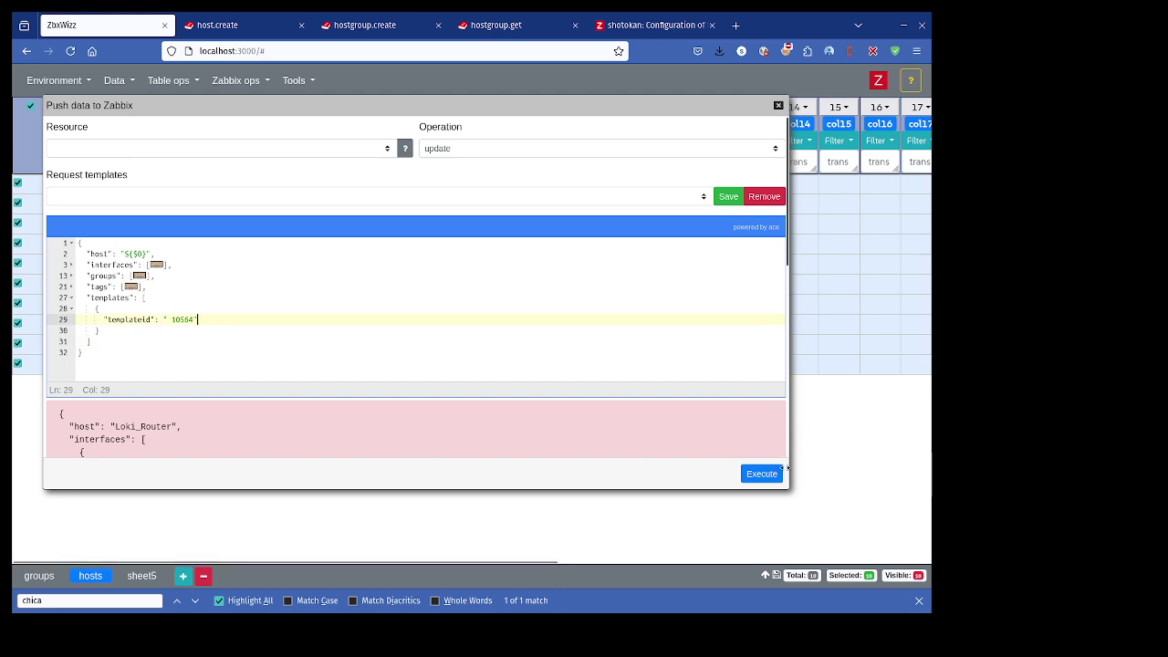
Examine the generated preview for the first host down to the templateid value in the templates array.
scroll(229, 473, "down", 1)
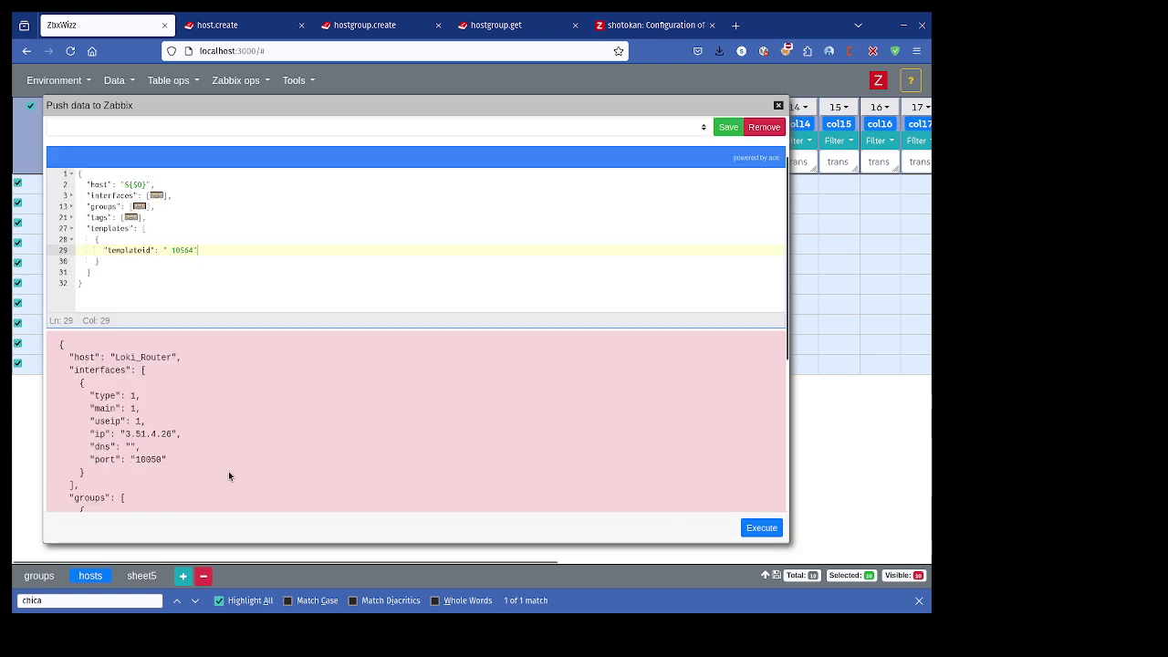
left_click(162, 273)
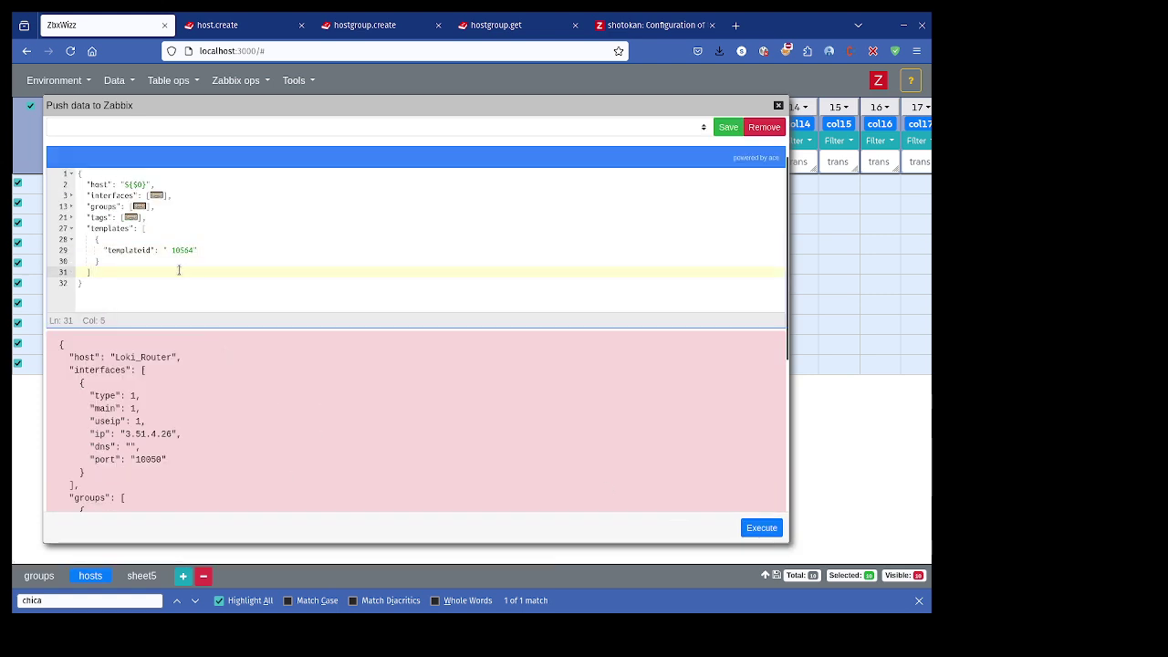
left_click_drag(59, 345, 93, 395)
scroll(103, 451, "down", 4)
left_click_drag(104, 451, 205, 436)
left_click(130, 435)
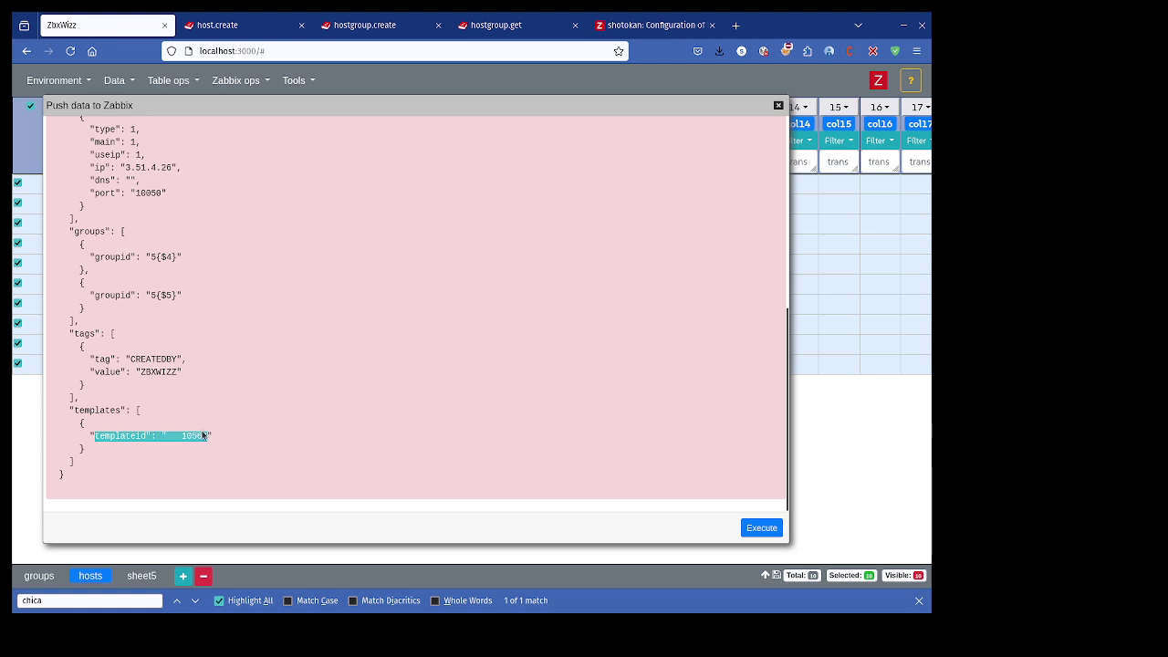
Remove the stray whitespace before 10564 in the templateid value of the request template and check the generated preview.
scroll(183, 384, "up", 6)
left_click(166, 319)
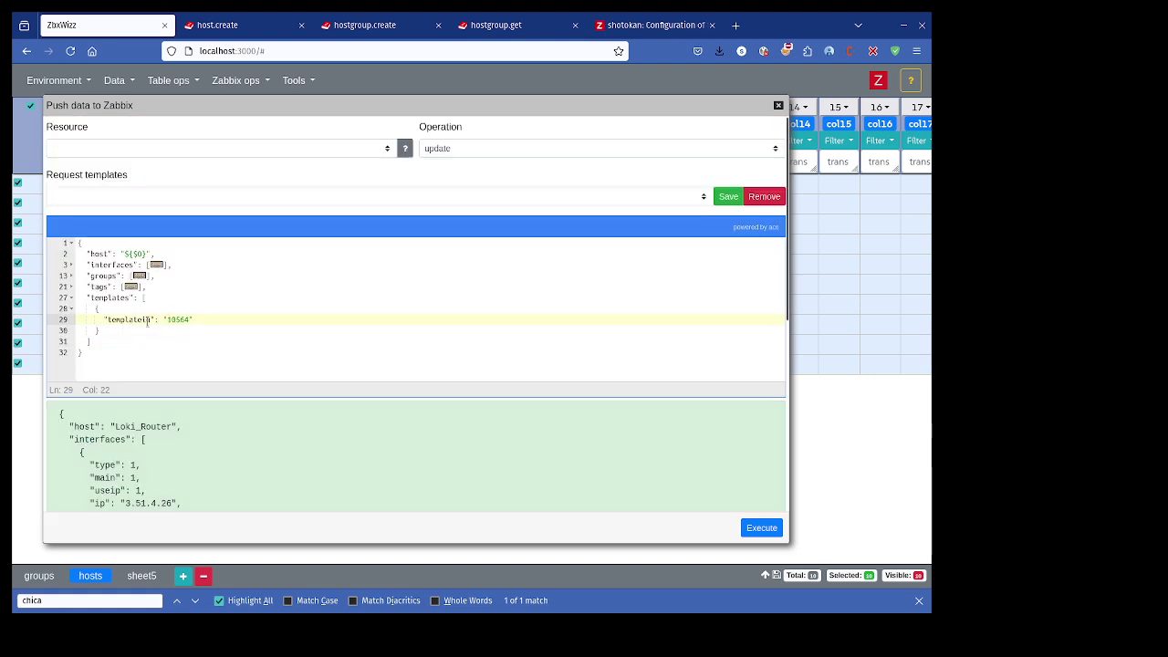
scroll(229, 453, "down", 5)
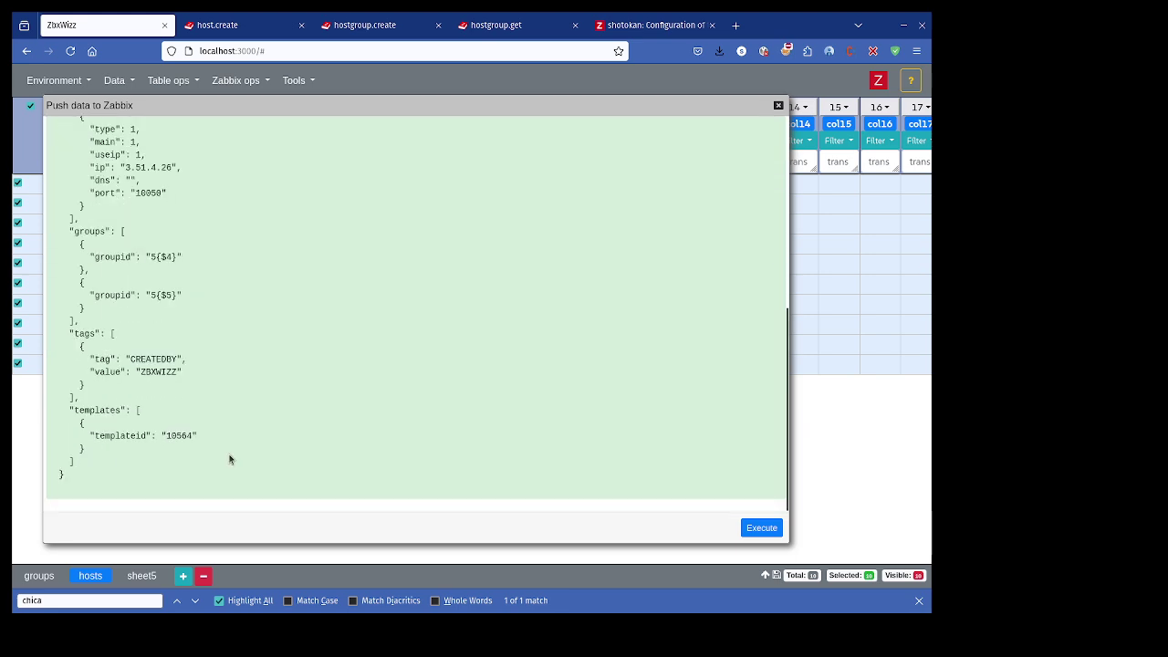
scroll(229, 452, "up", 5)
Set the push request's resource to host and its operation to create.
left_click(114, 152)
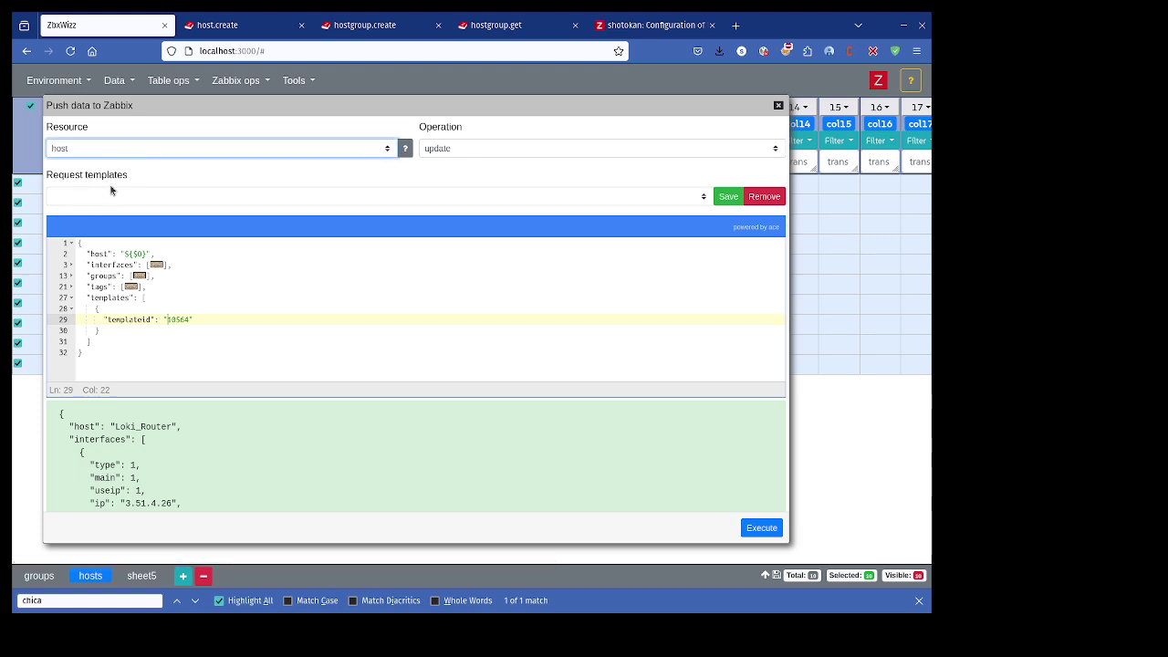
left_click(532, 151)
left_click(452, 188)
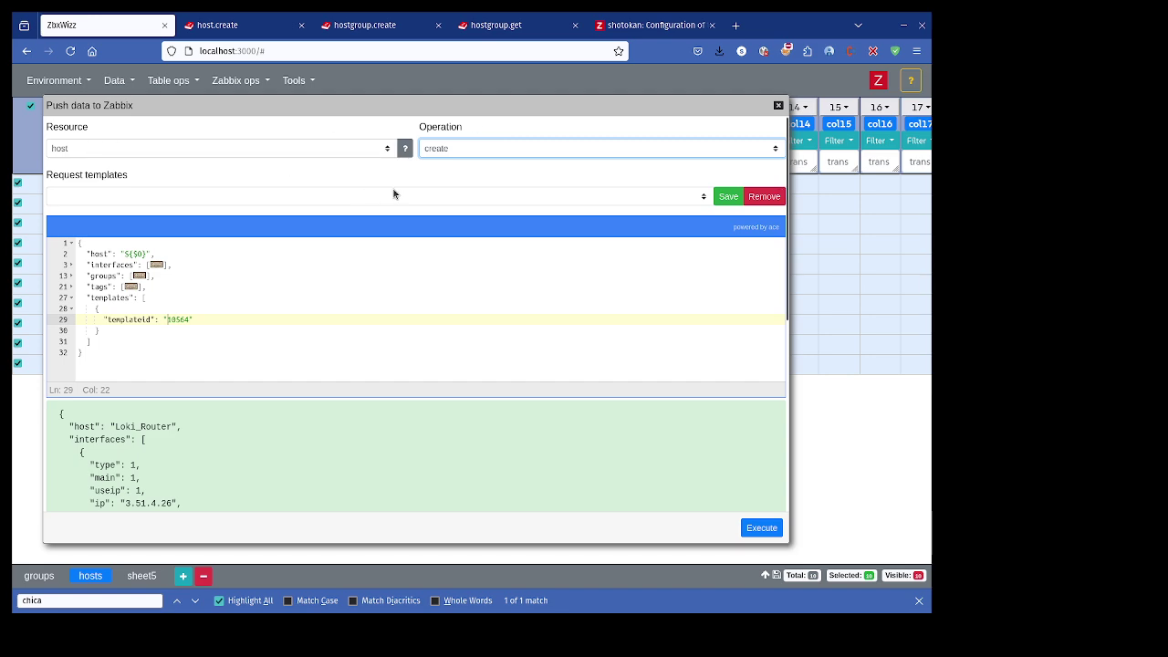
mouse_move(53, 175)
left_mouse_down()
mouse_move(136, 174)
mouse_move(53, 108)
mouse_move(60, 177)
mouse_move(50, 182)
left_mouse_up()
left_click(126, 298)
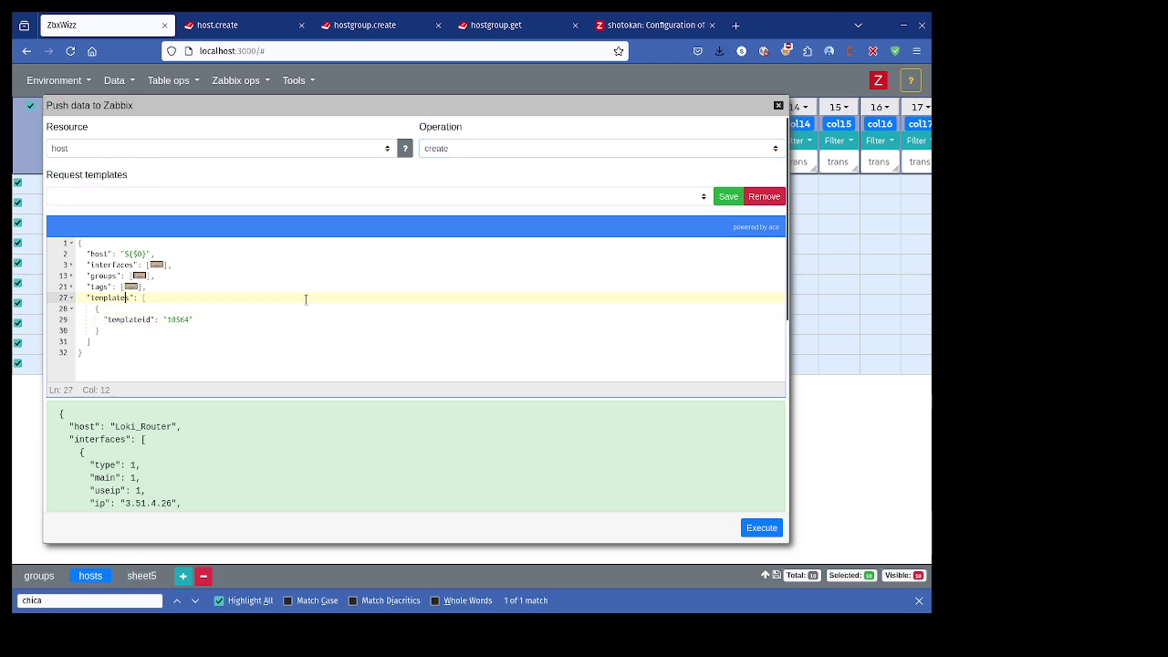
left_click_drag(102, 254, 201, 353)
left_click(202, 353)
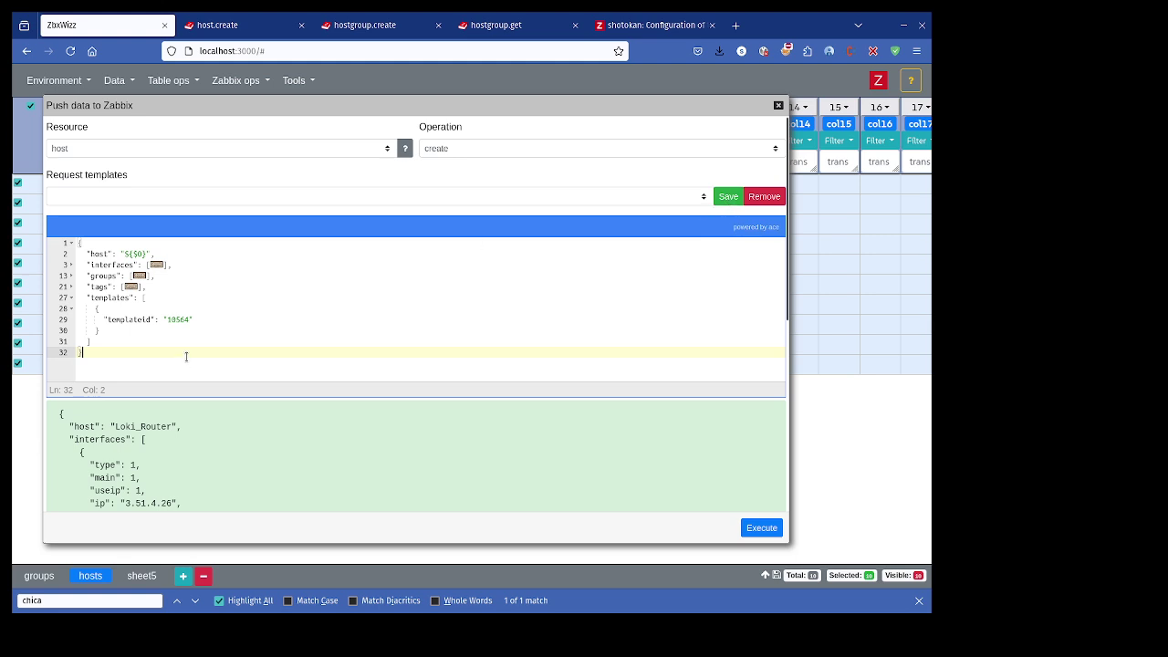
left_click_drag(186, 357, 79, 242)
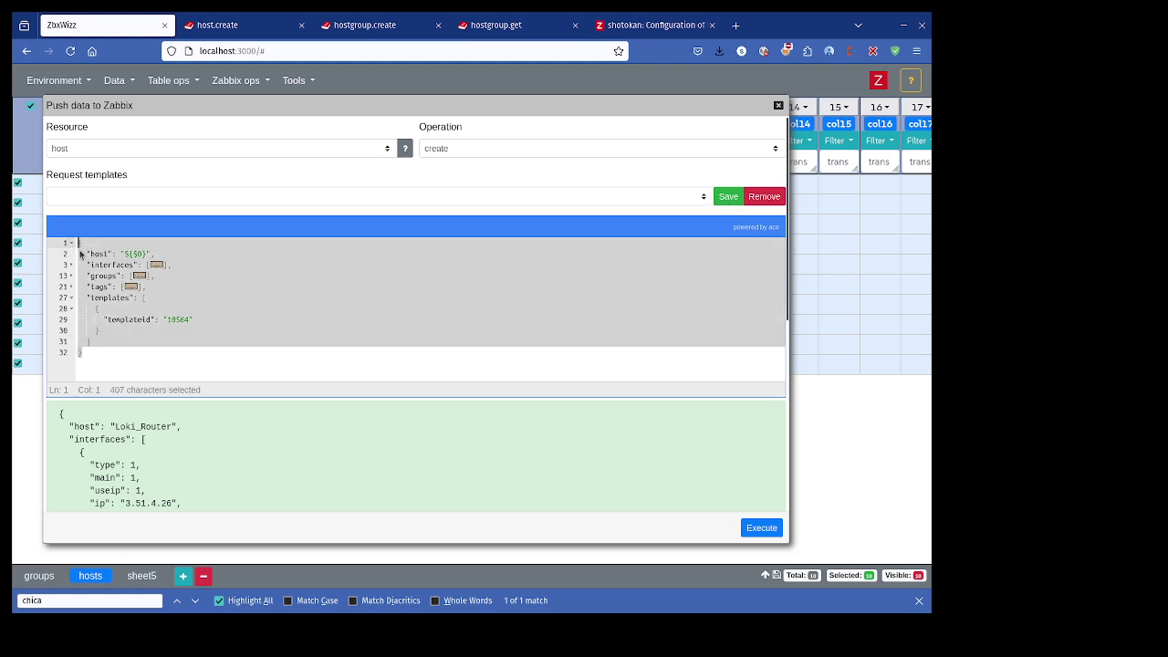
left_click(79, 254)
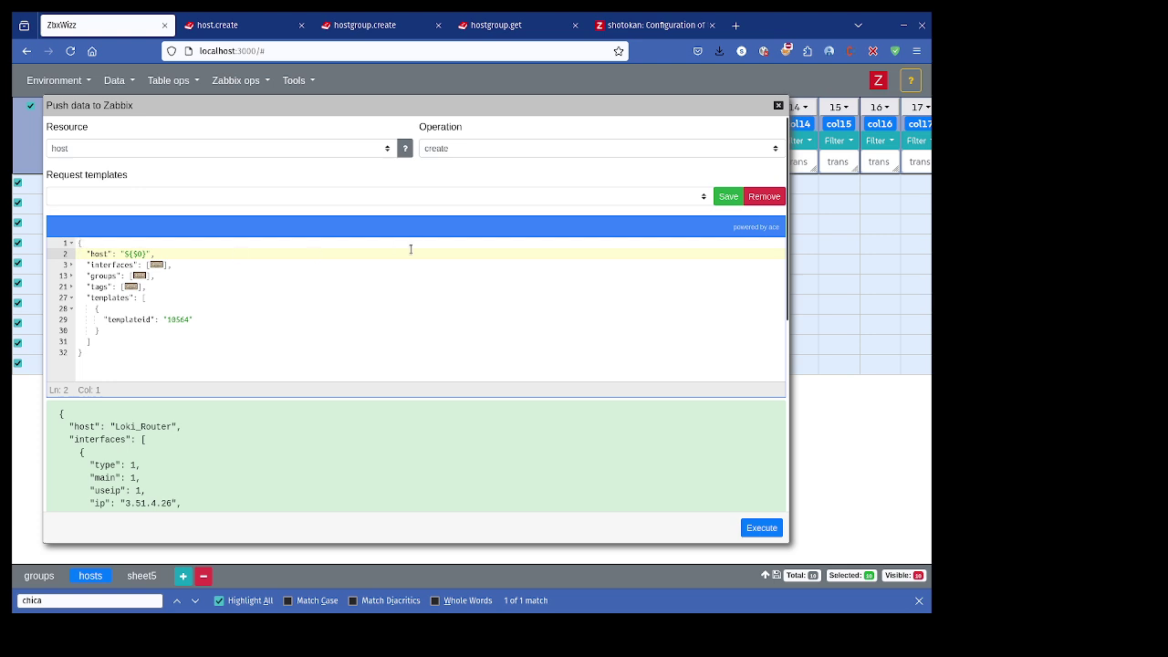
Save the current request body as a request template named create_host.
left_click(725, 197)
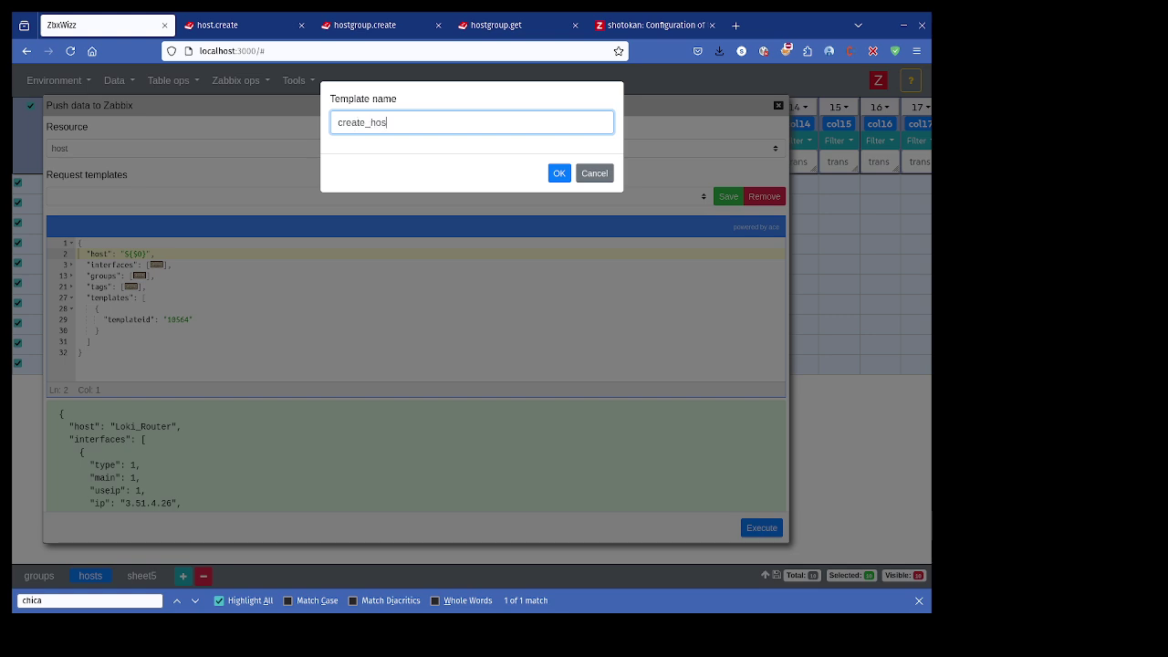
left_click(559, 174)
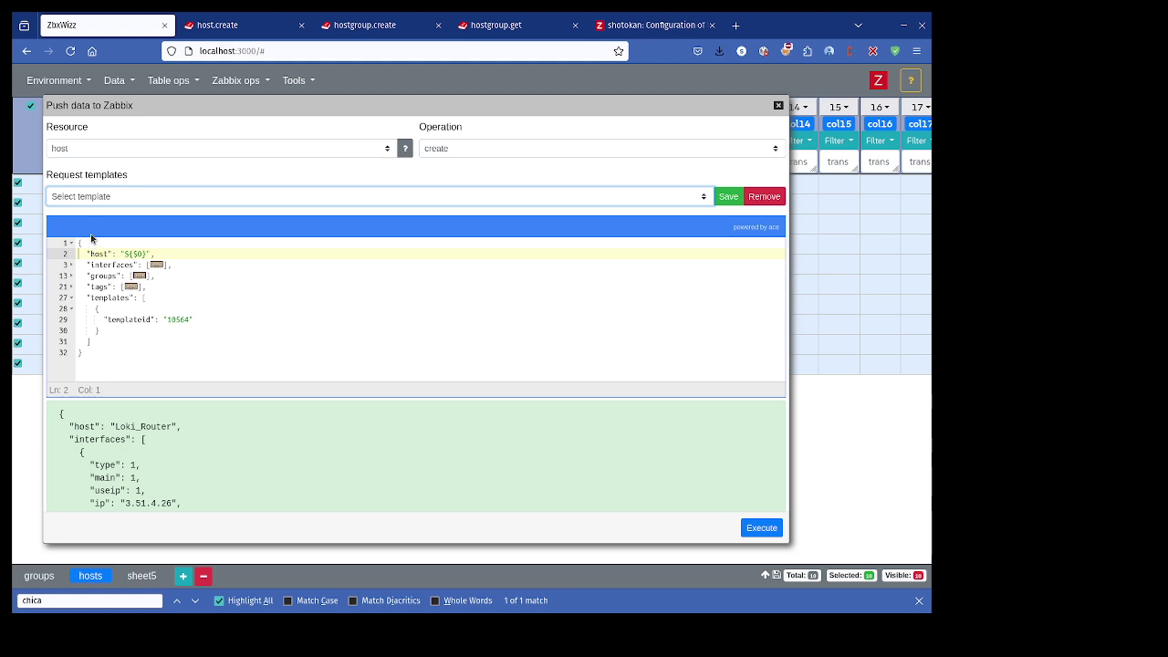
Empty the request editor and reload the saved create_host template, making a trivial edit on line 31 to refresh the preview.
left_click(233, 317)
key("ctrl+a")
key("Delete")
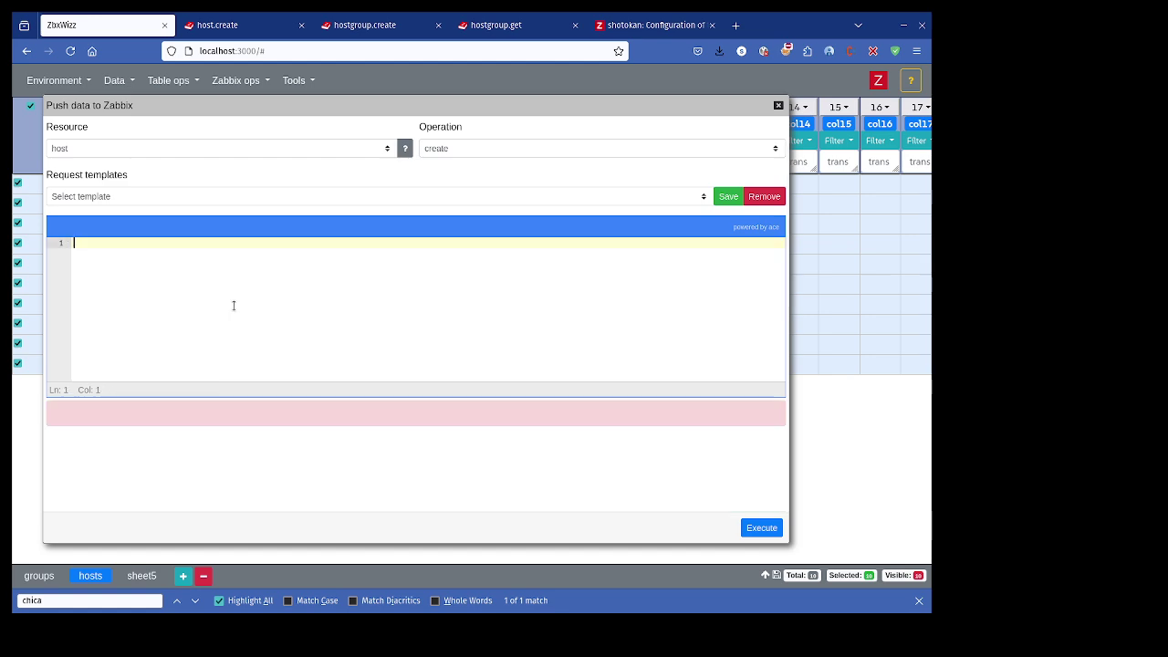
left_click(130, 199)
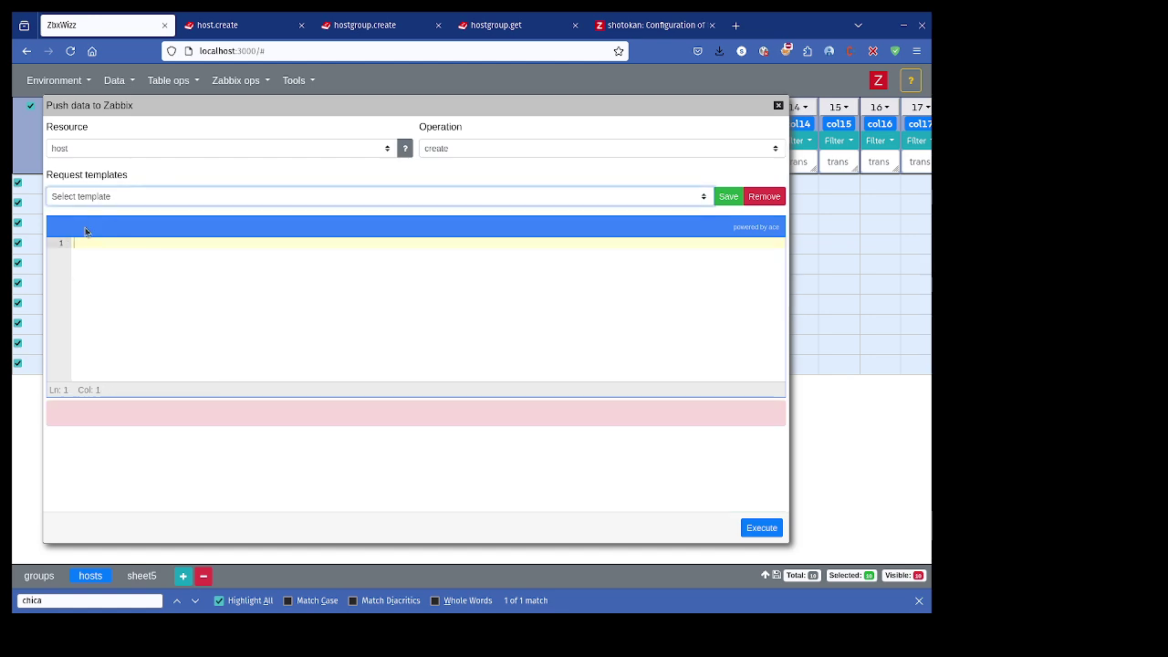
left_click(87, 231)
left_click(159, 292)
scroll(183, 294, "down", 5)
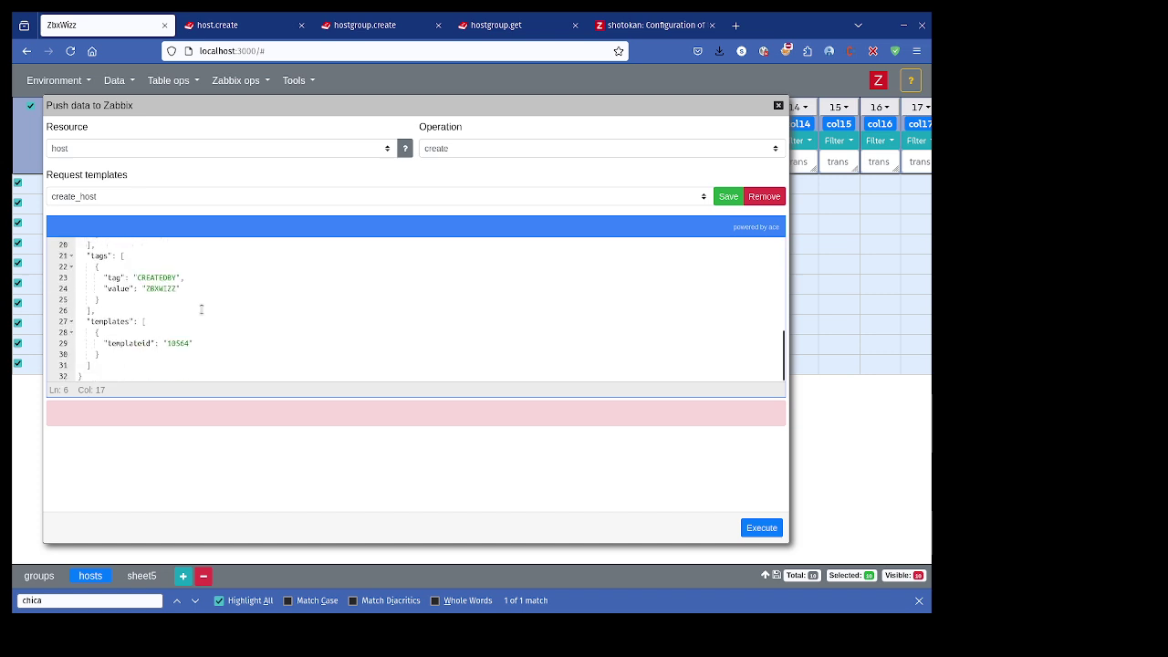
left_click(164, 362)
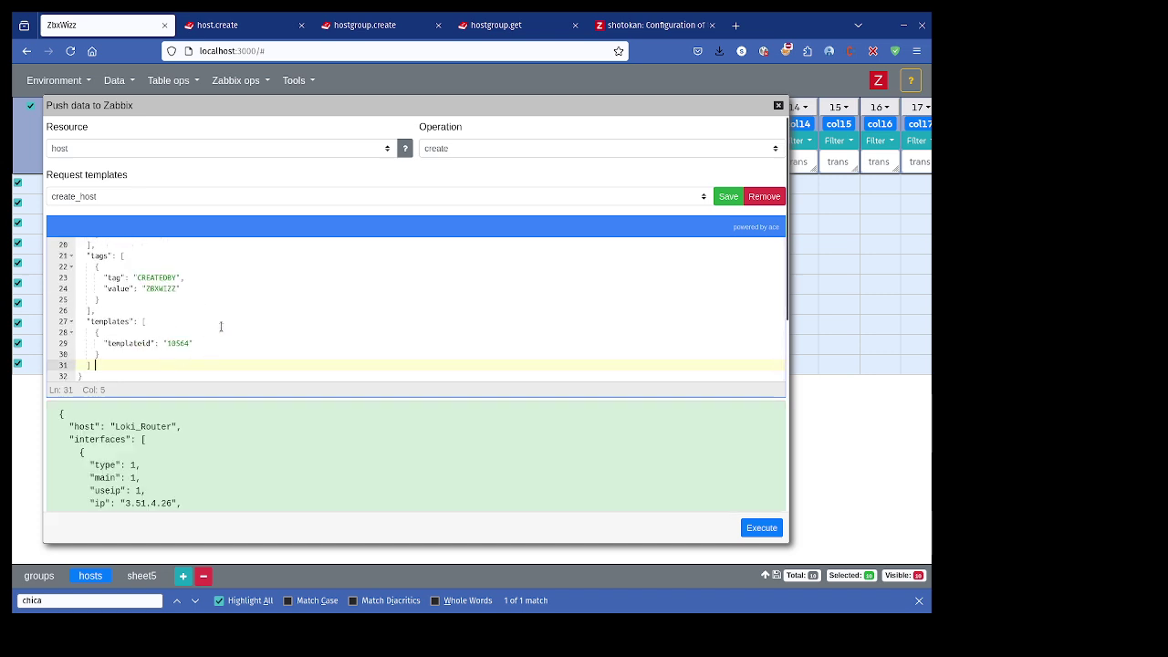
key("BackSpace")
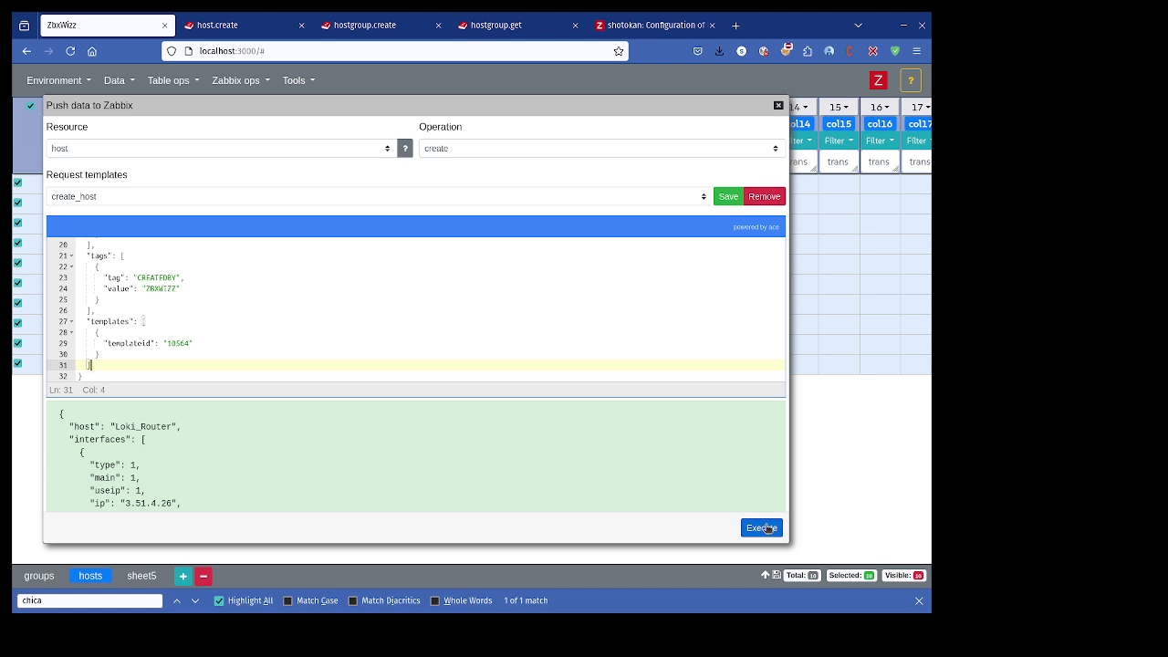
Execute the host create request for all selected rows and confirm the push to Zabbix.
left_click_drag(128, 114, 212, 115)
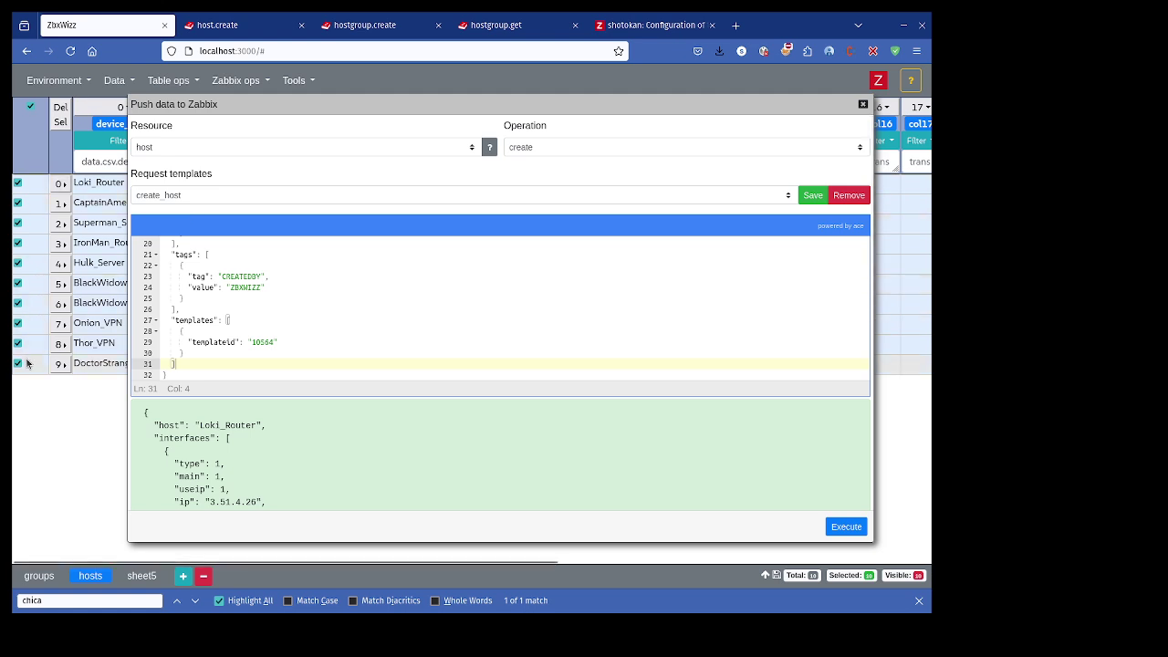
left_click(848, 529)
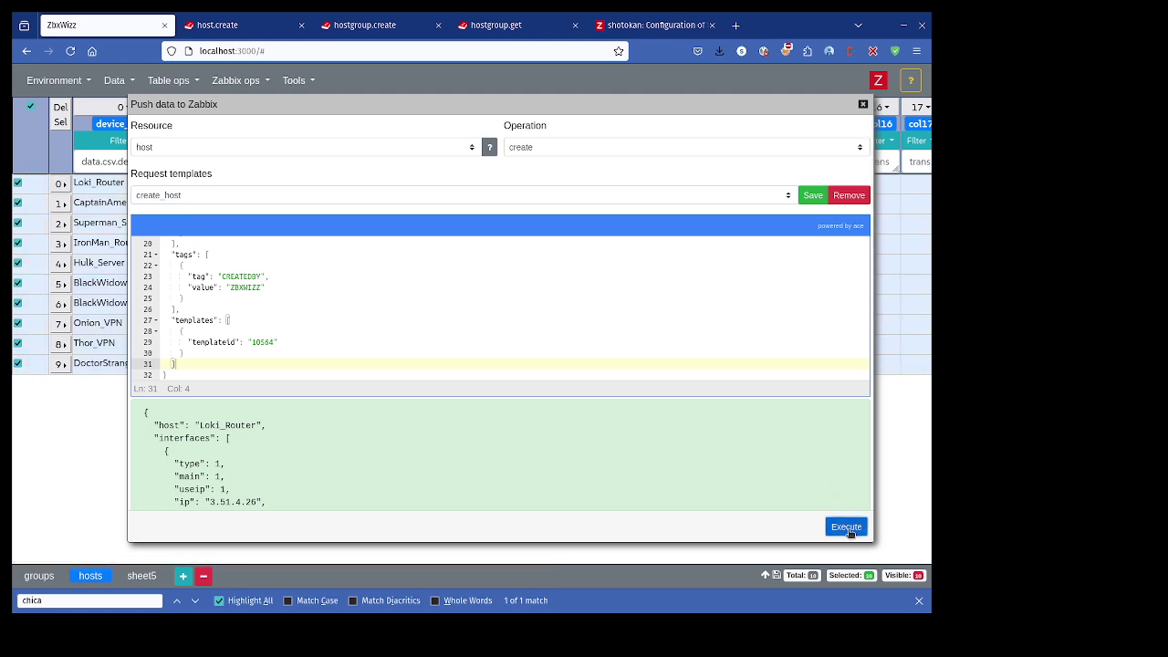
mouse_move(356, 98)
left_mouse_down()
mouse_move(425, 115)
mouse_move(578, 122)
mouse_move(368, 115)
mouse_move(377, 102)
left_mouse_up()
left_click(543, 126)
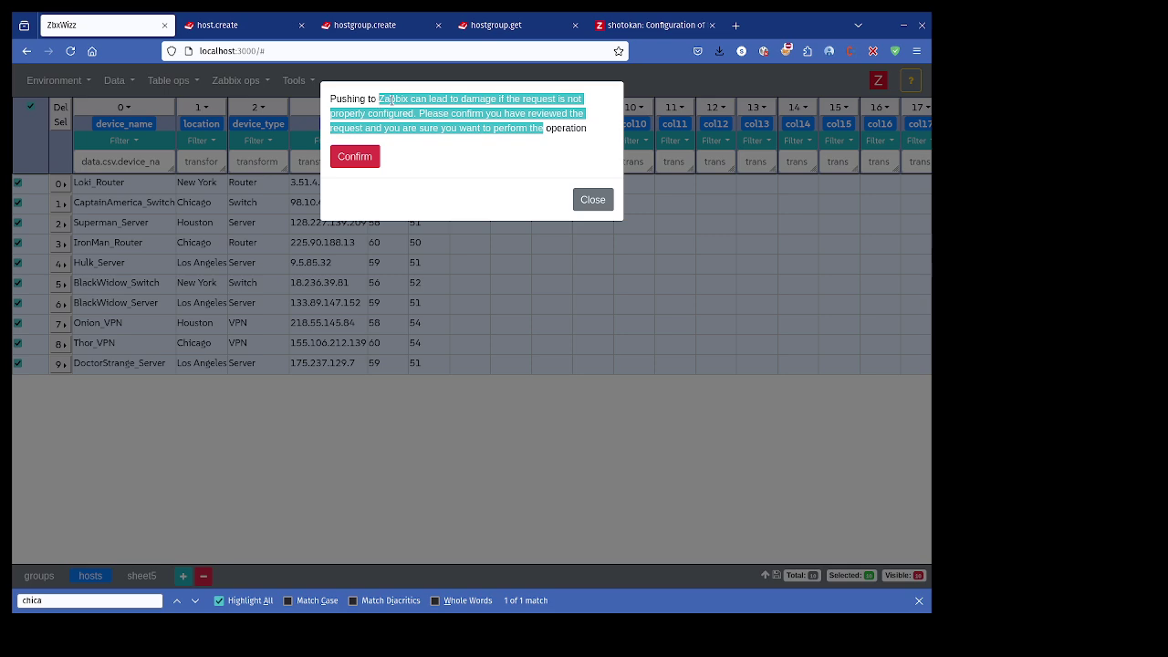
left_click(393, 101)
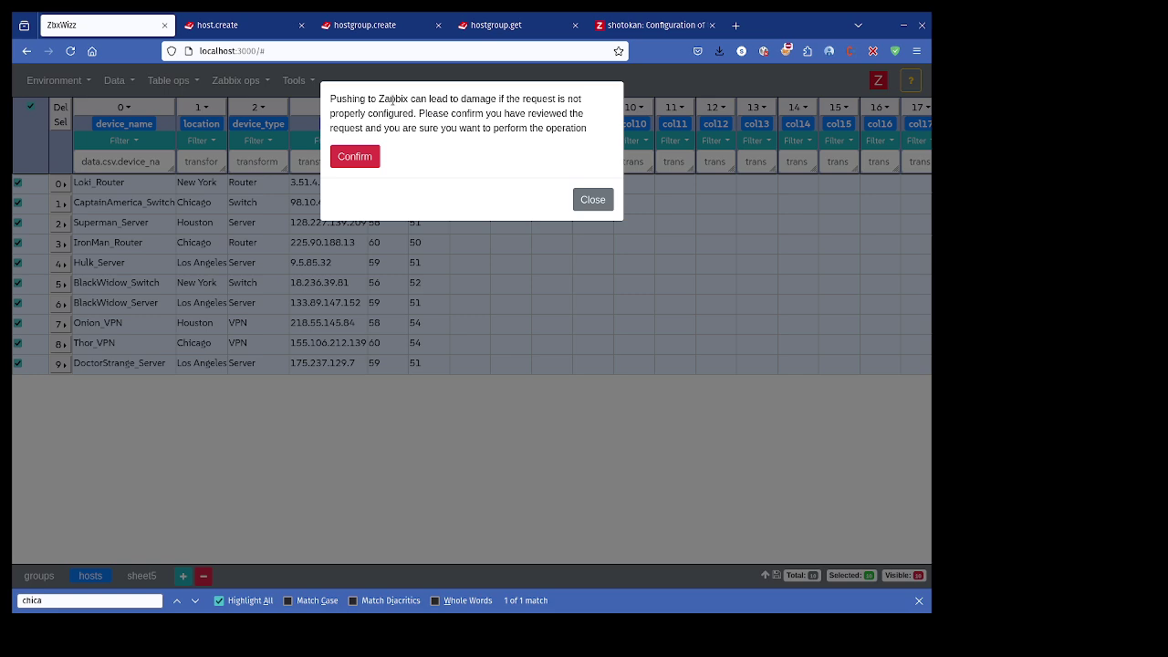
mouse_move(393, 98)
left_mouse_down()
mouse_move(555, 128)
mouse_move(382, 97)
left_mouse_up()
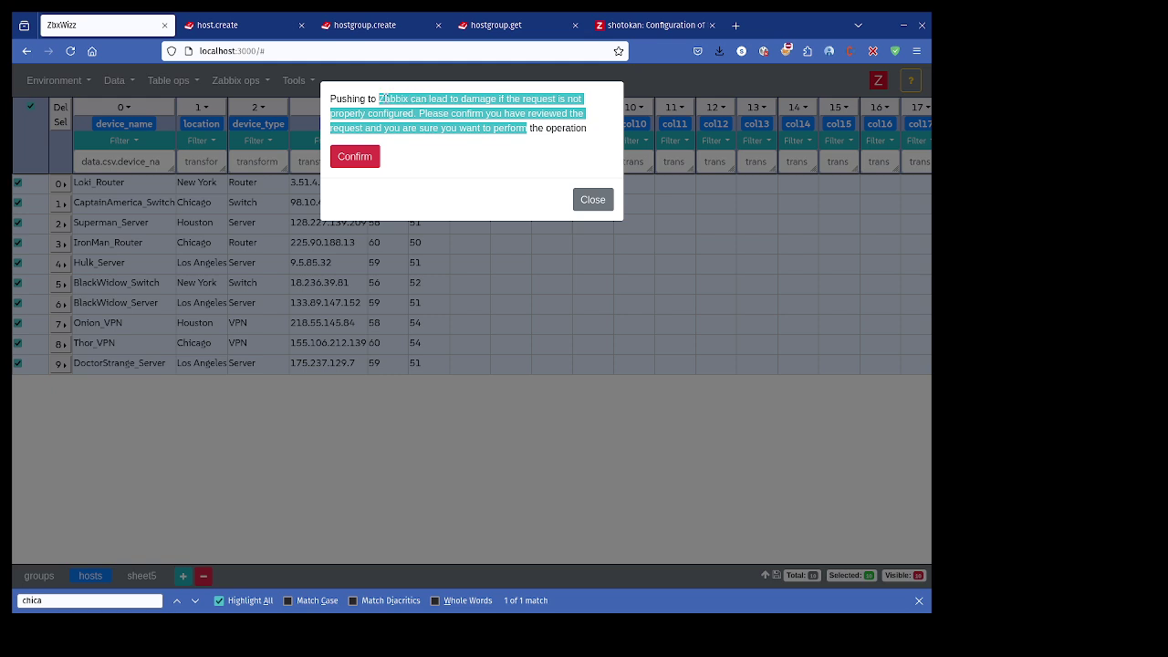
mouse_move(380, 99)
left_mouse_down()
mouse_move(584, 128)
mouse_move(495, 128)
mouse_move(379, 98)
left_mouse_up()
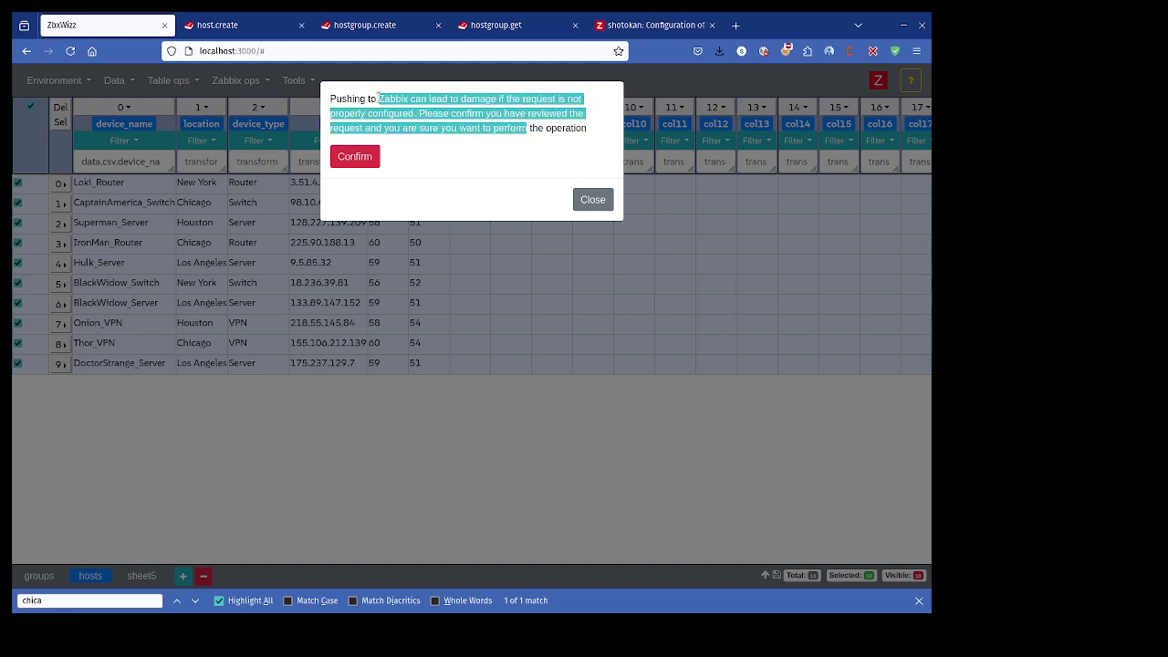
left_click(348, 156)
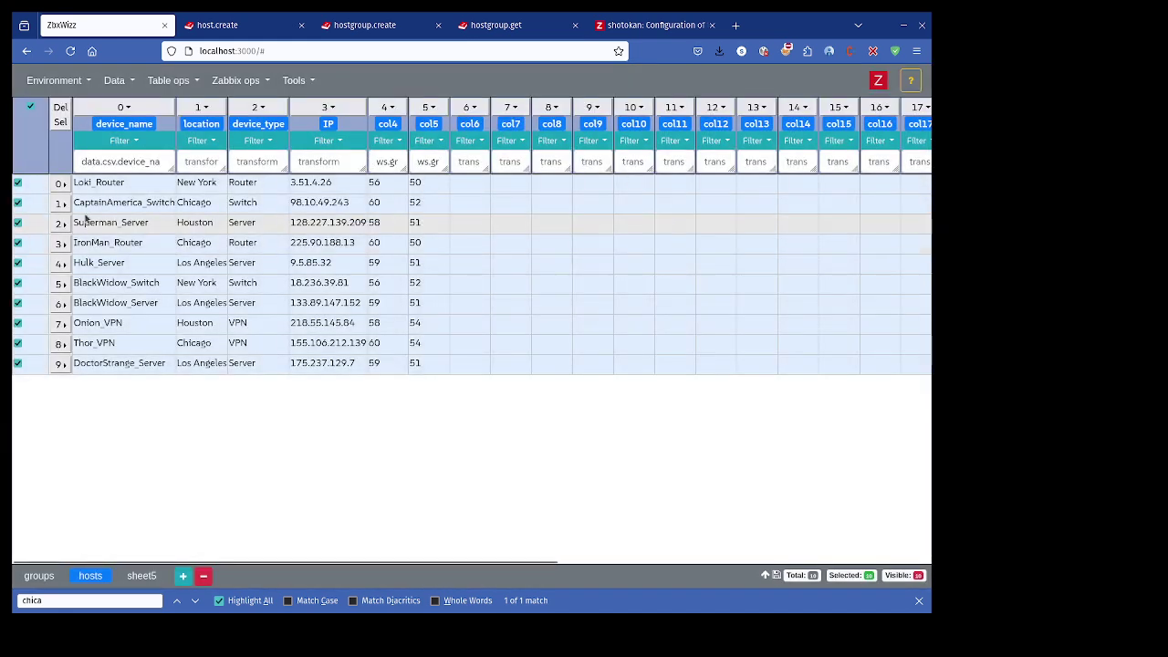
In the Zabbix frontend, filter the hosts list by the existing tag CREATEDBY.
left_click(679, 27)
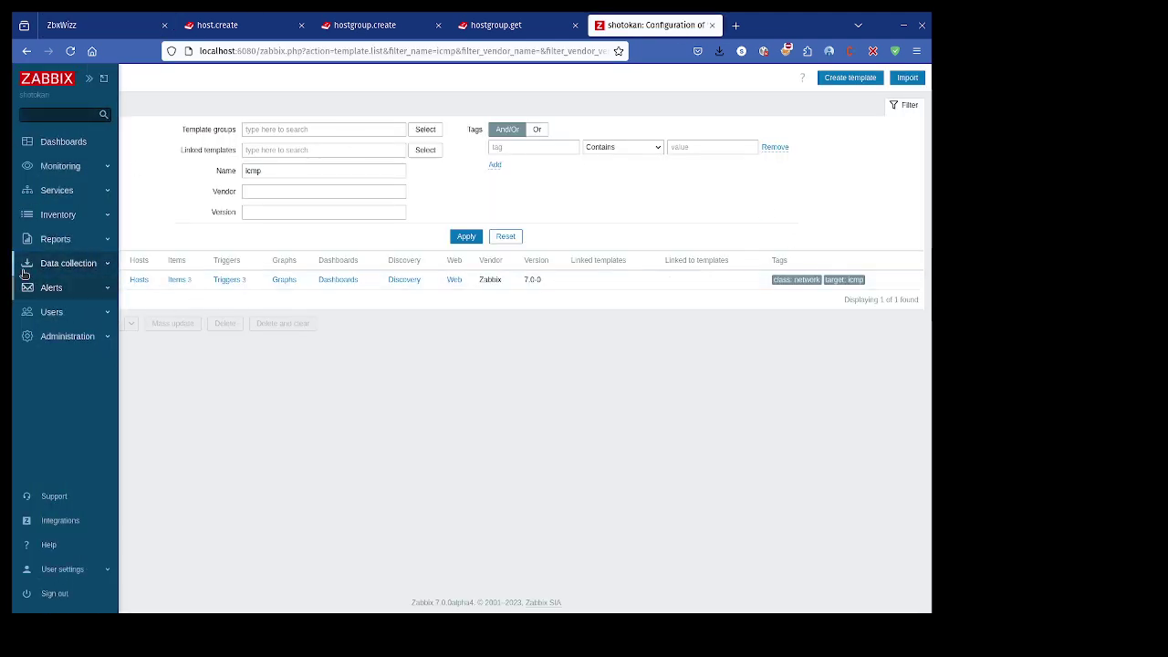
left_click(73, 264)
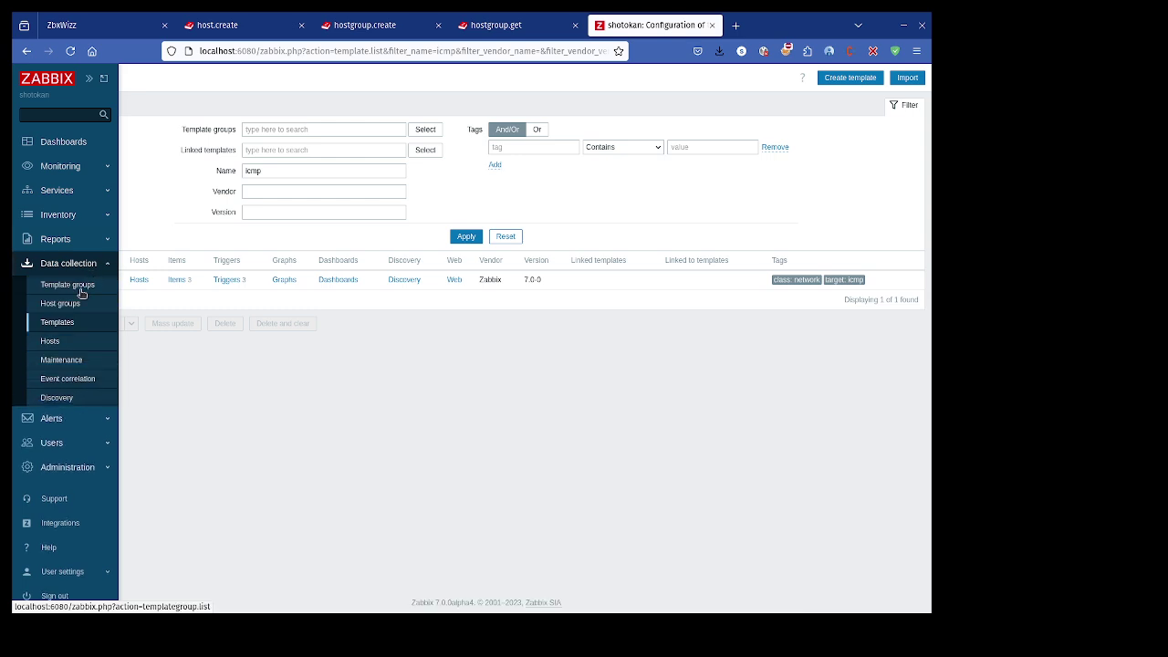
left_click(84, 337)
left_click(591, 210)
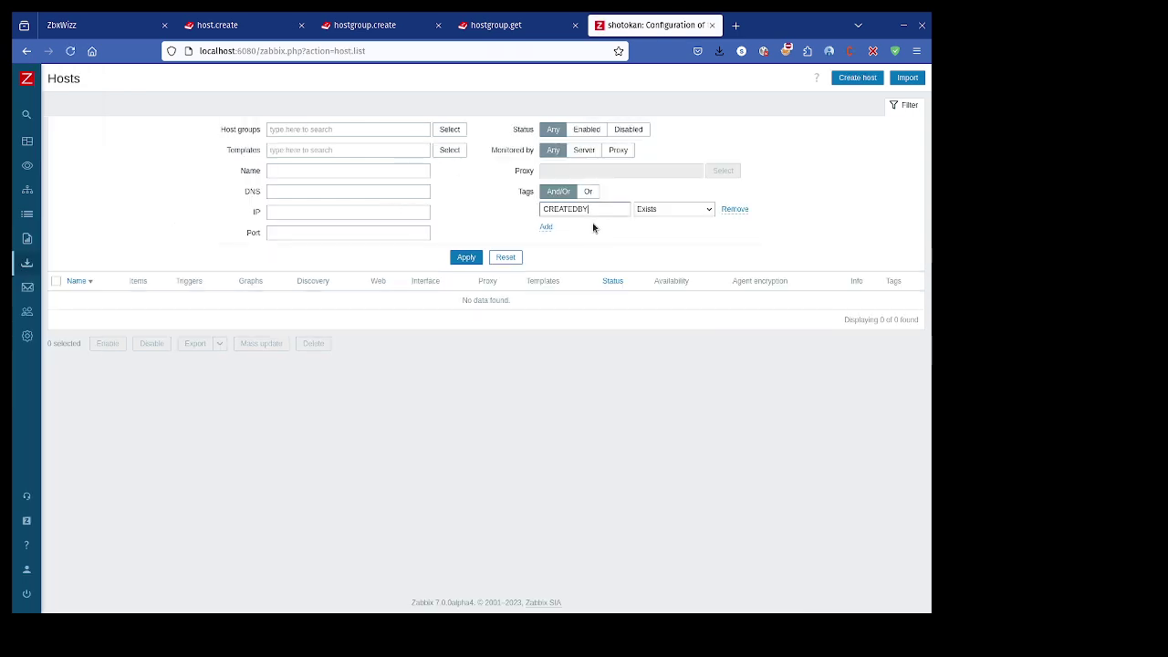
left_click(466, 257)
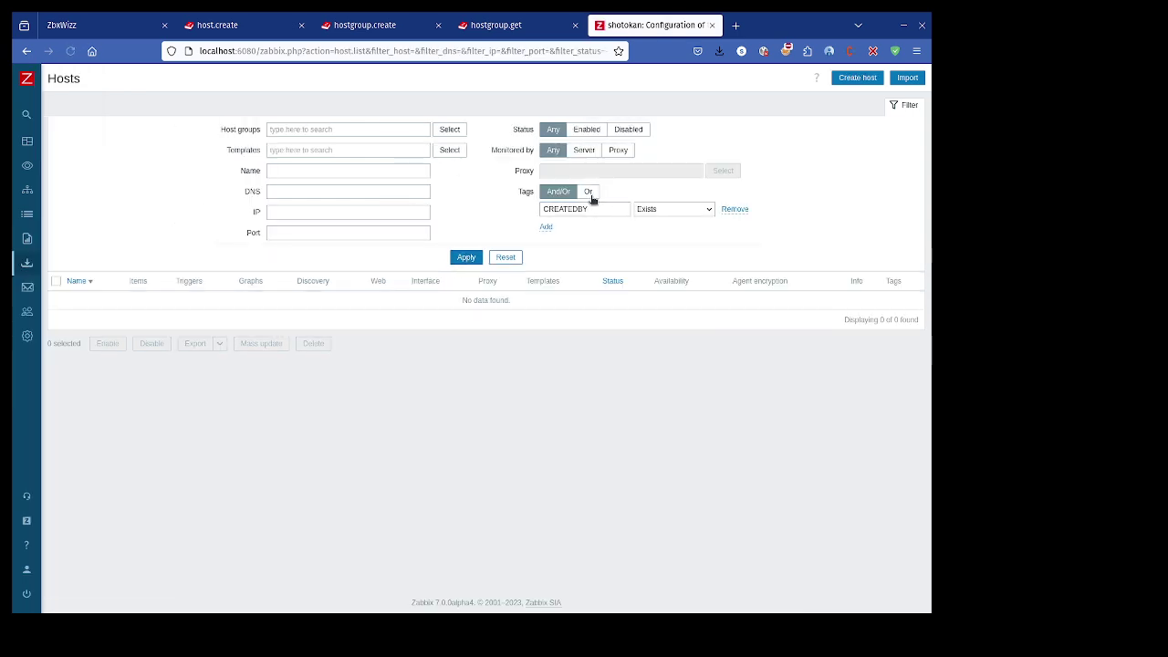
Return to ZbxWizz and examine the lastResponse section in the row info of the Loki_Router row.
left_click(139, 32)
left_click(60, 184)
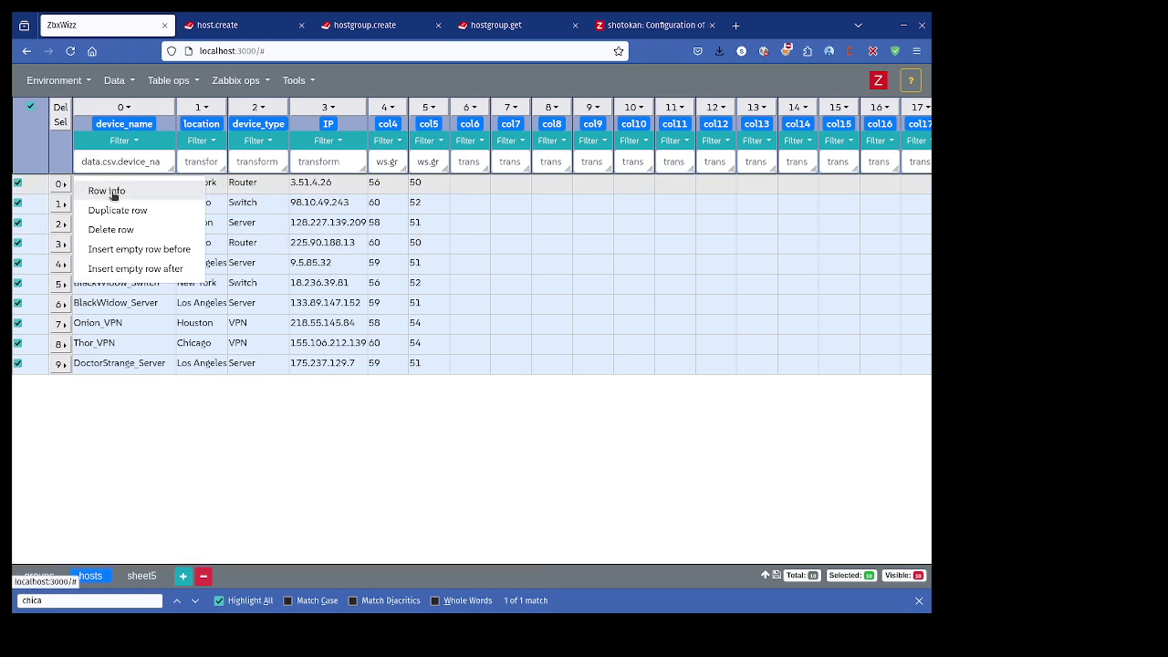
left_click(113, 194)
scroll(313, 194, "down", 10)
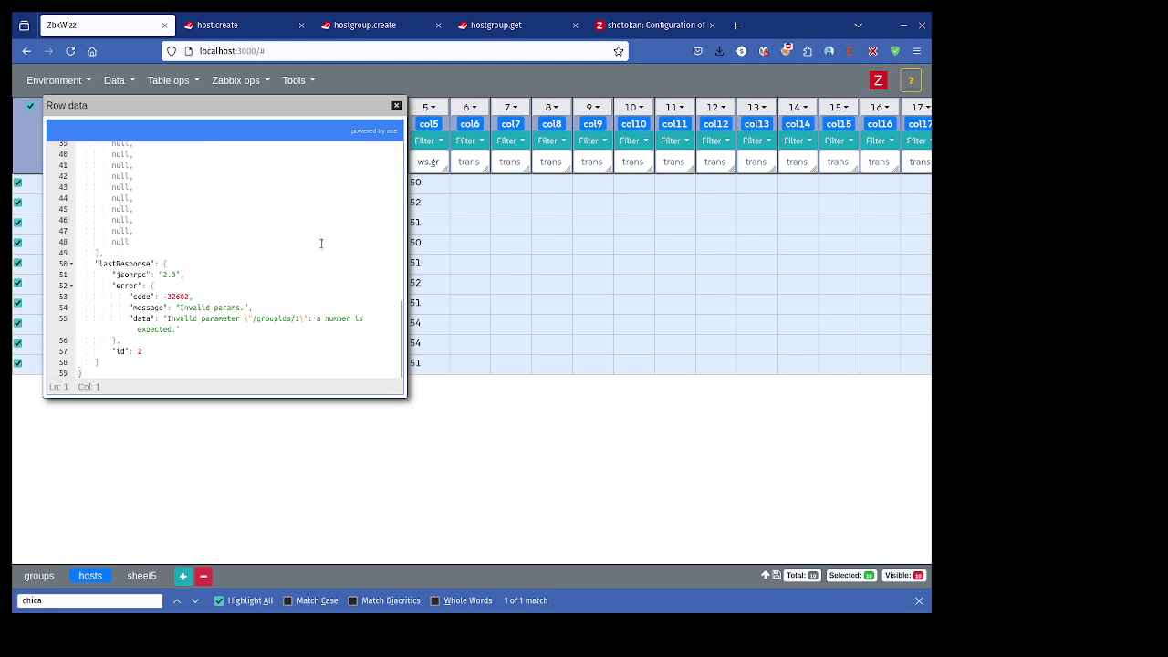
left_click_drag(182, 320, 366, 318)
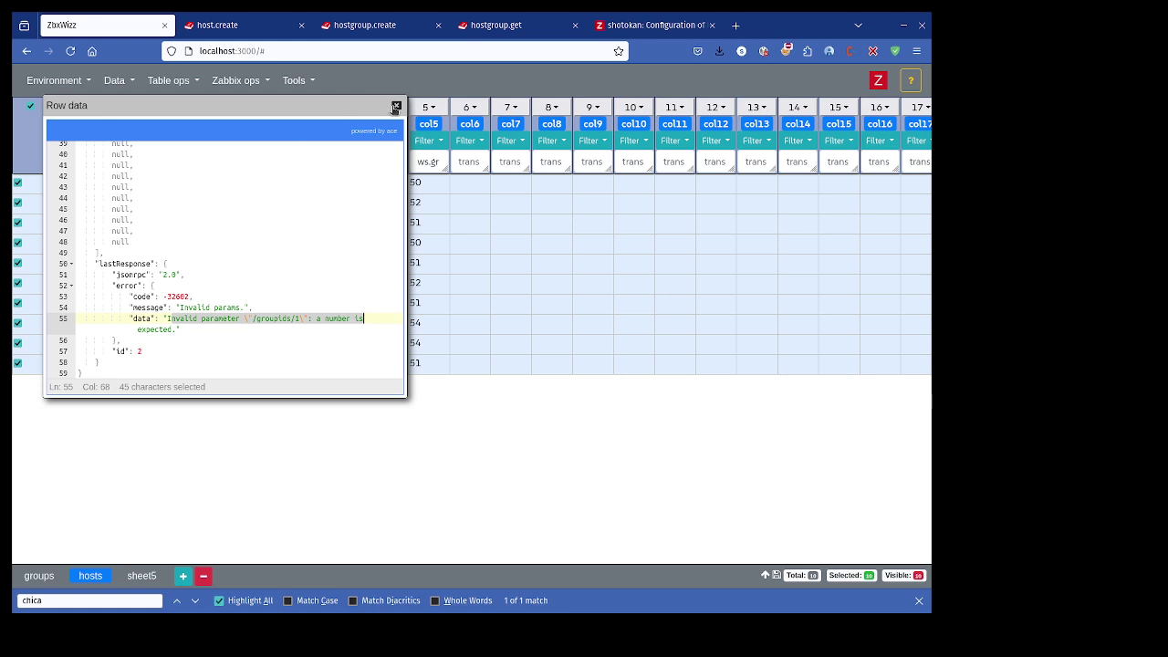
left_click(395, 107)
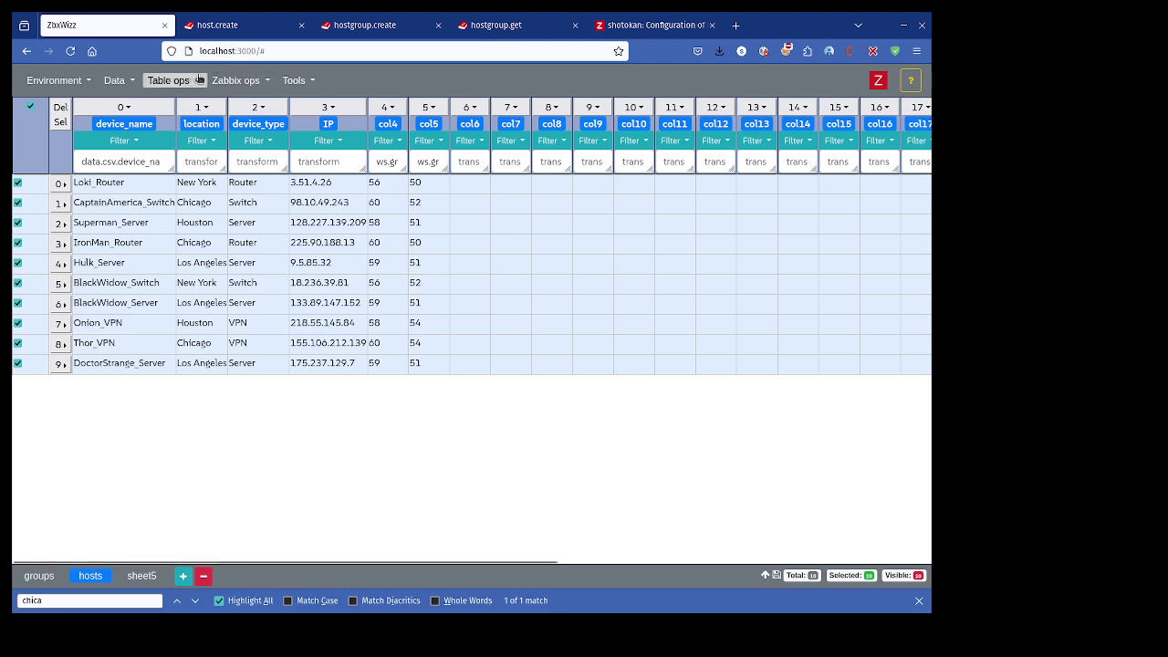
left_click(238, 80)
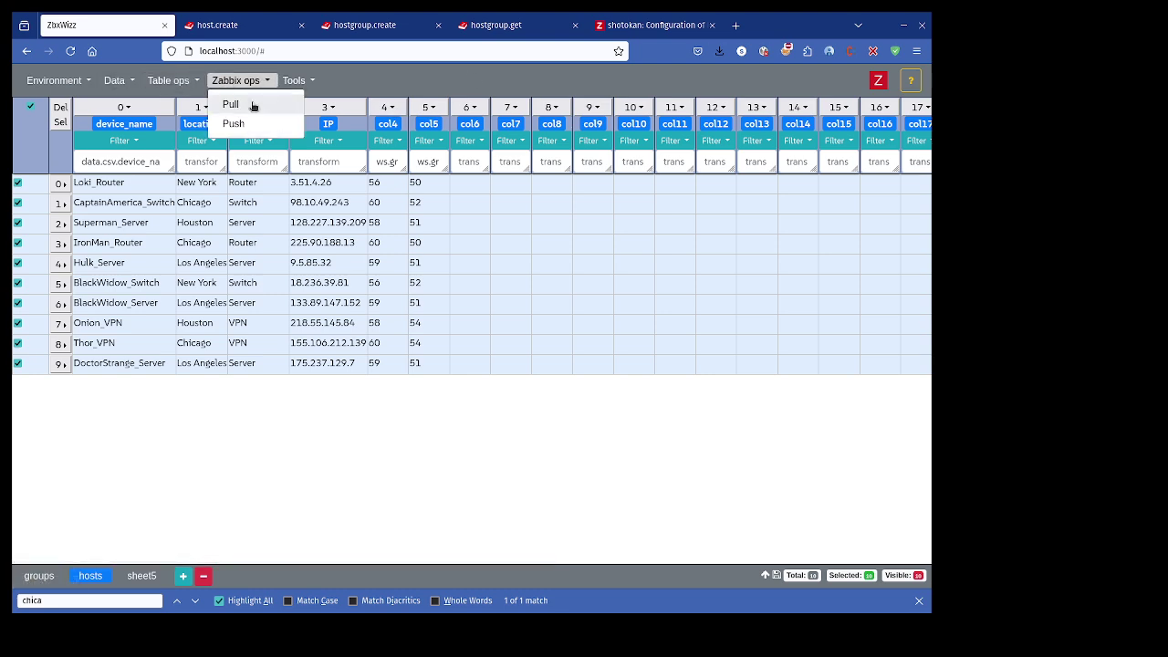
left_click(254, 106)
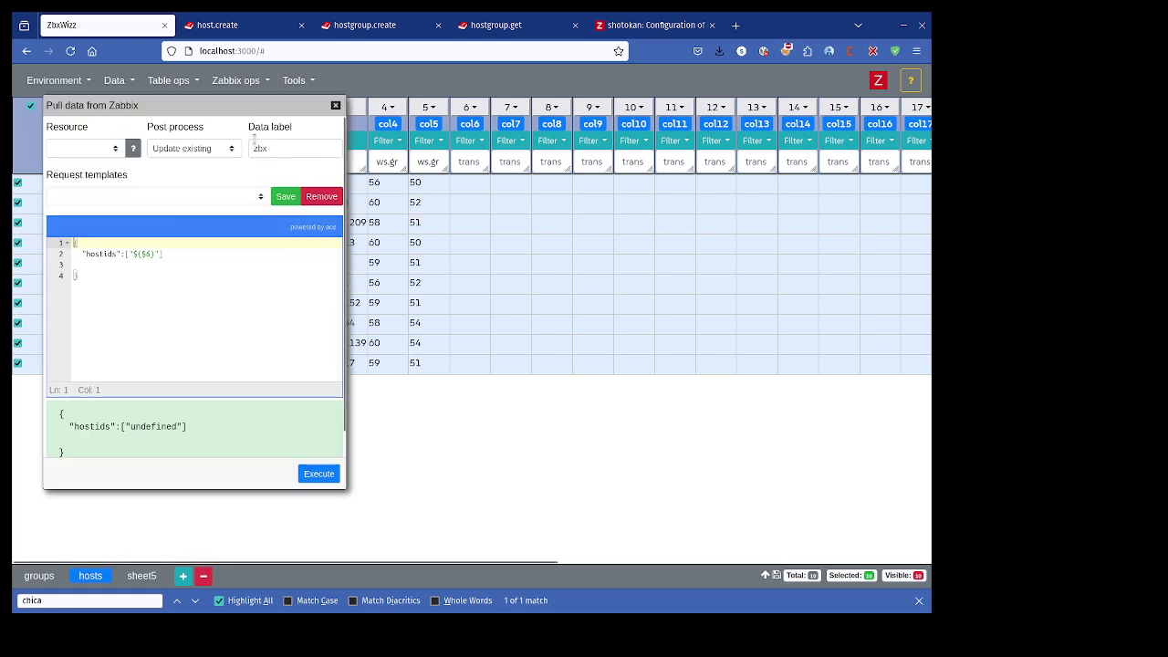
left_click(335, 105)
Reopen the push request and correct the two groupid placeholders to ${$4} and ${$5}.
left_click(242, 82)
left_click(256, 123)
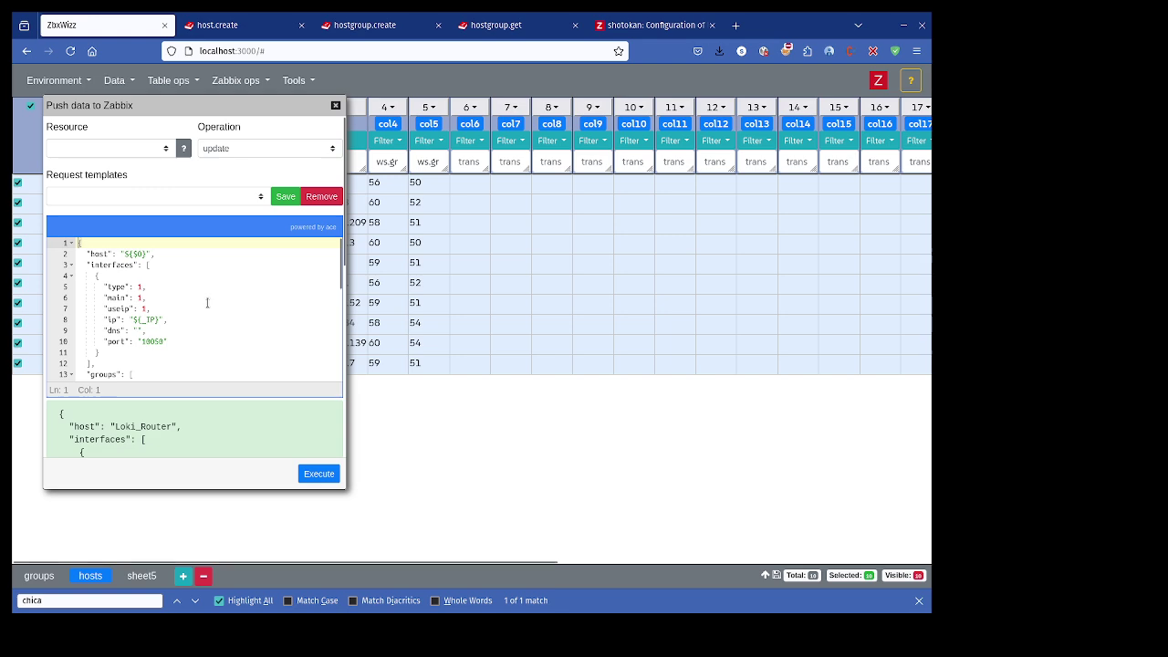
scroll(207, 306, "down", 3)
left_click(158, 271)
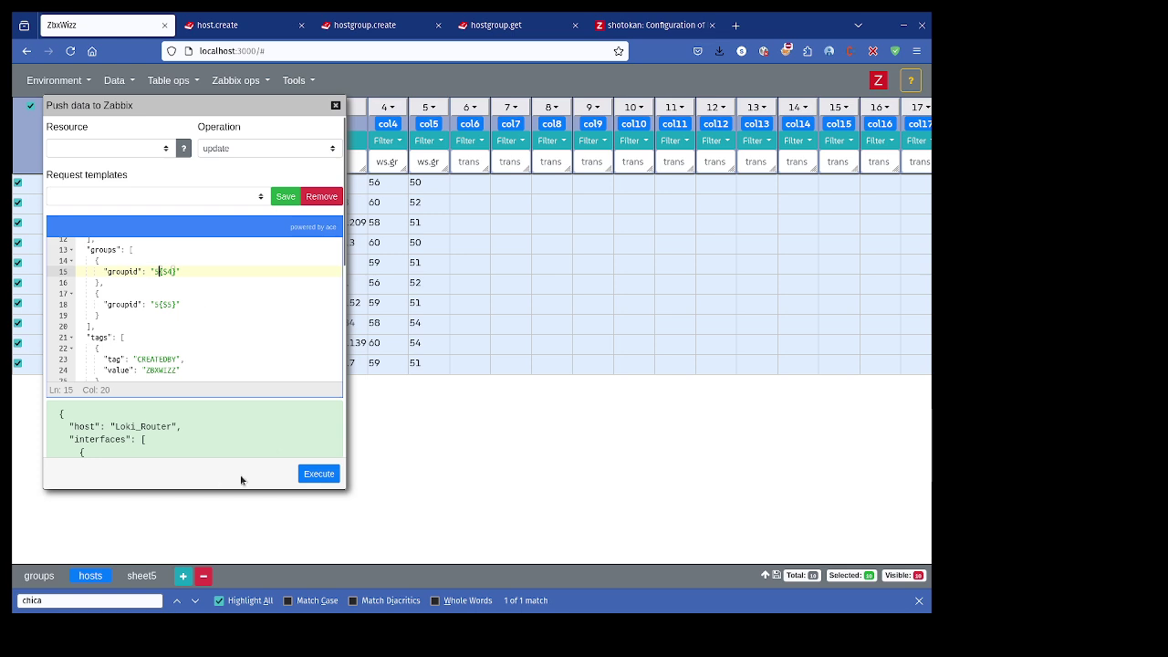
scroll(277, 453, "down", 5)
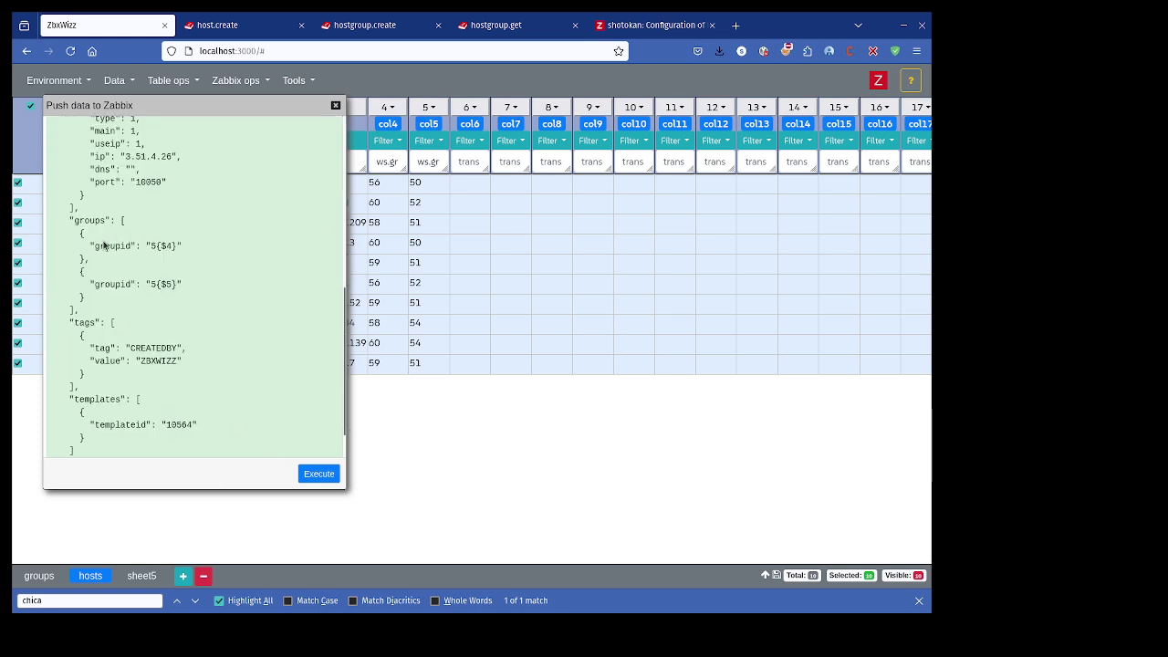
left_click_drag(104, 244, 188, 247)
scroll(146, 253, "up", 5)
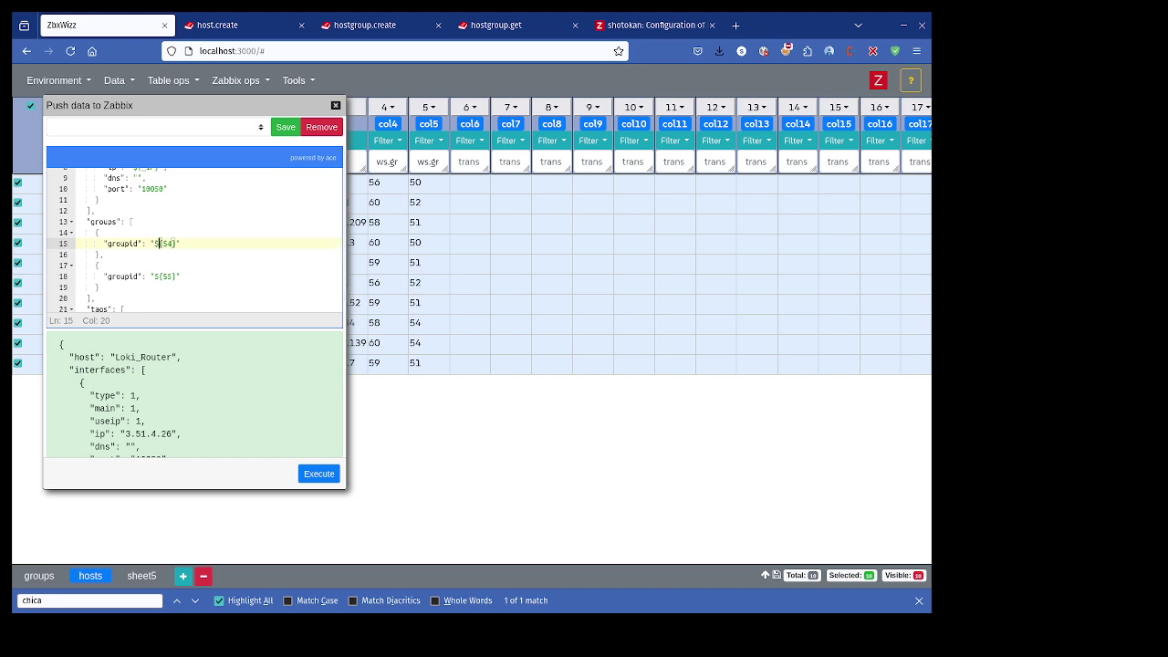
key("Down")
key("Down")
key("Down")
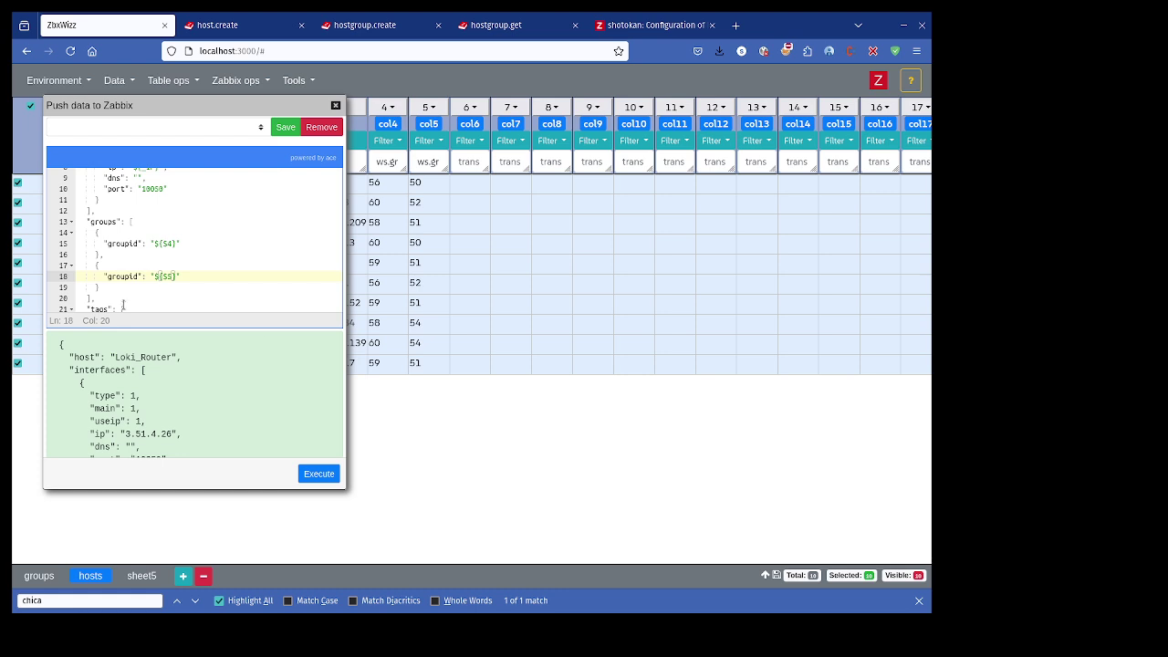
Check the rendered group IDs in the preview, and try executing and confirming the push for all selected rows.
scroll(123, 304, "down", 10)
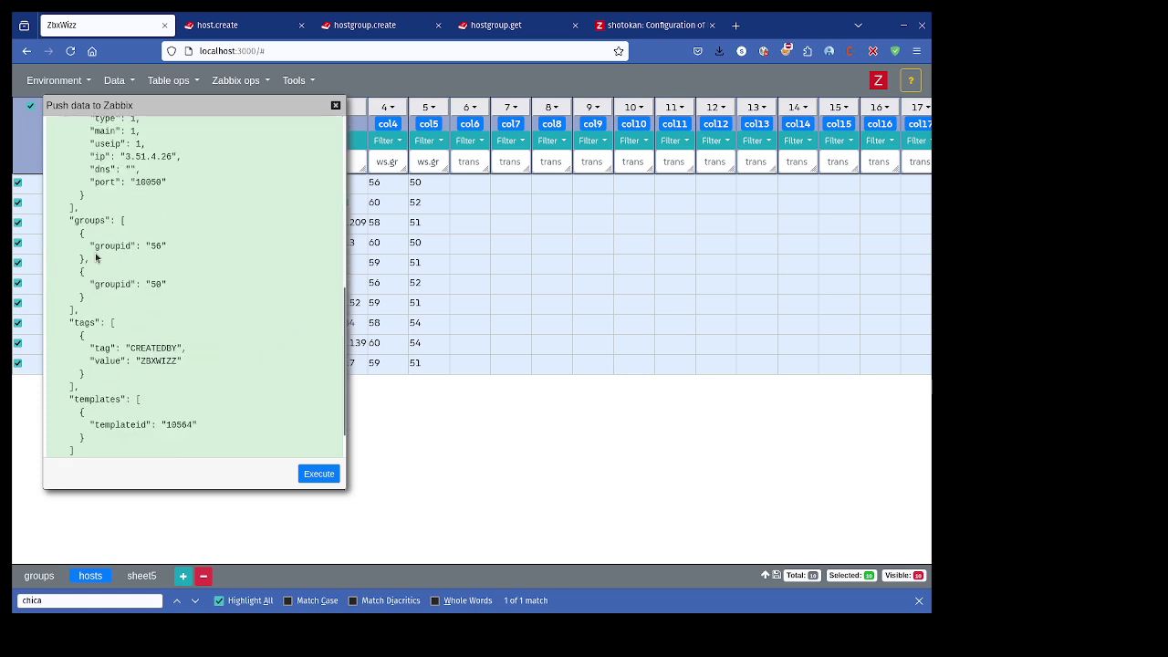
left_click_drag(96, 259, 196, 297)
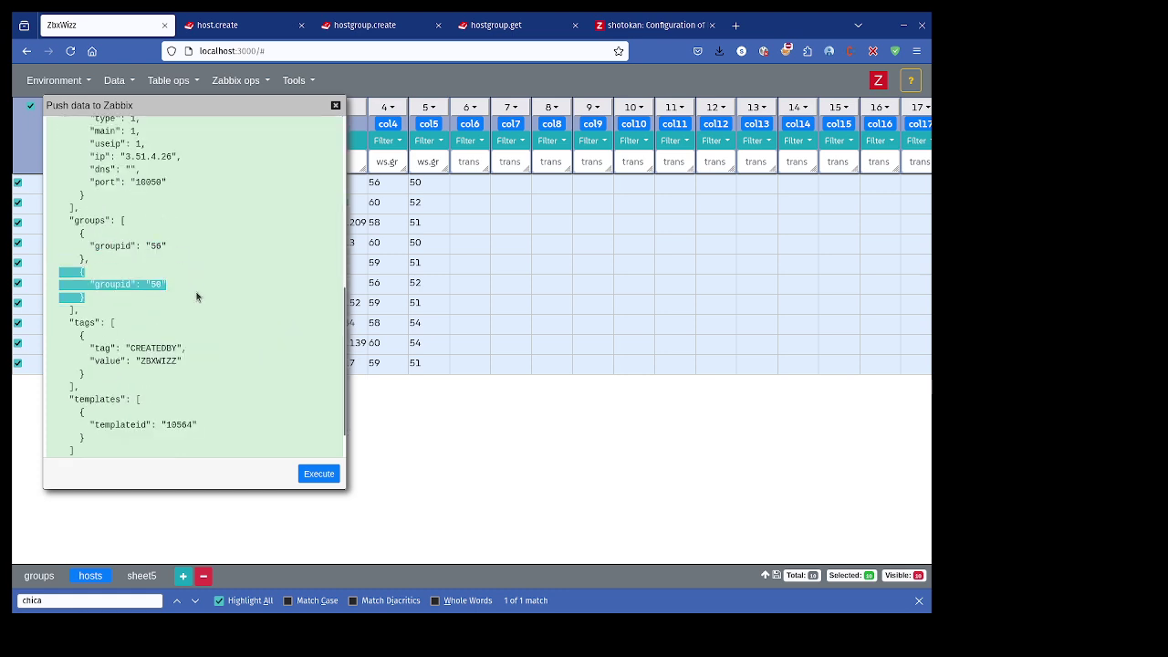
left_click(320, 474)
left_click(355, 156)
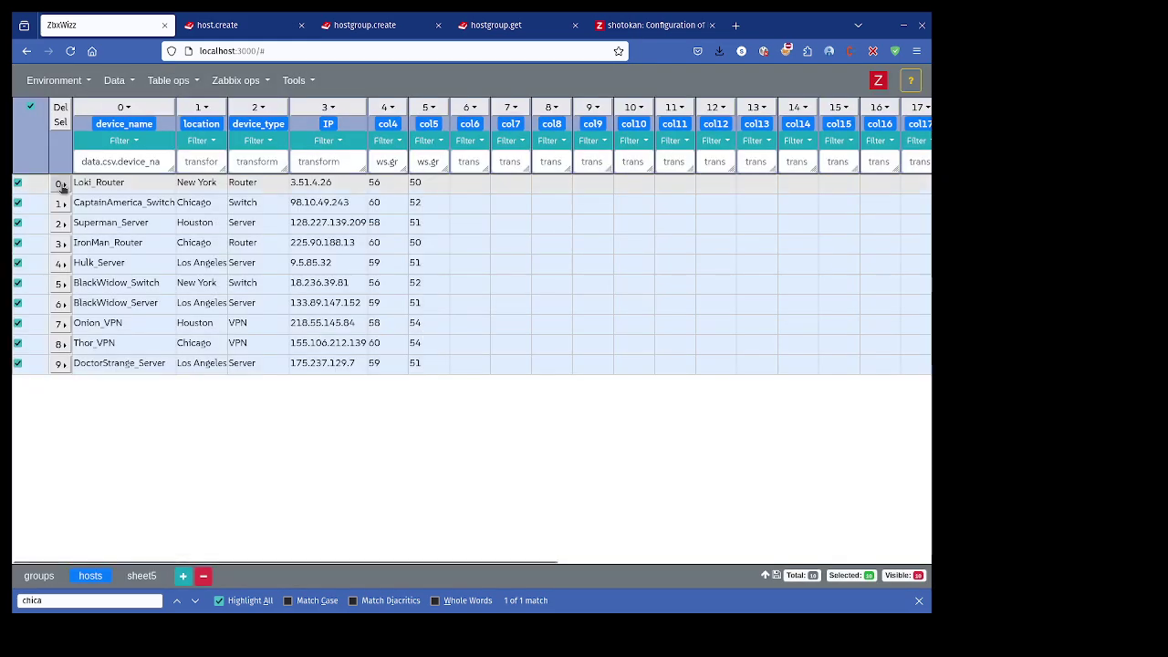
Examine the lastResponse error message in the row info of the Loki_Router row, and close it.
left_click(61, 185)
left_click(114, 190)
scroll(237, 250, "down", 10)
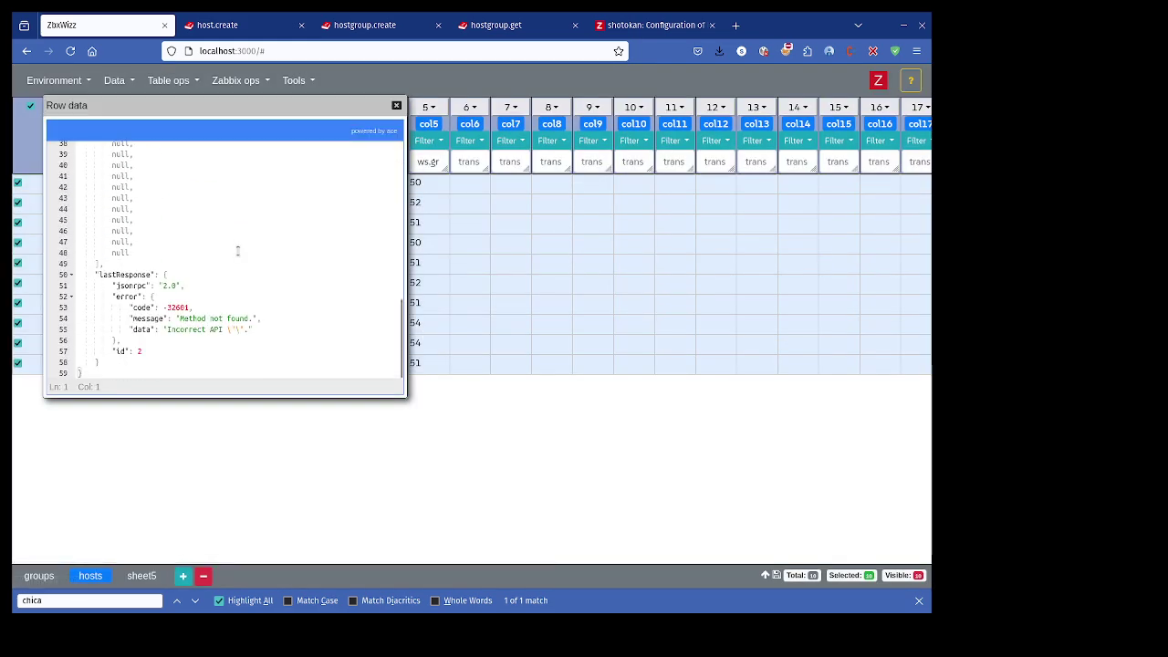
left_click_drag(178, 318, 307, 314)
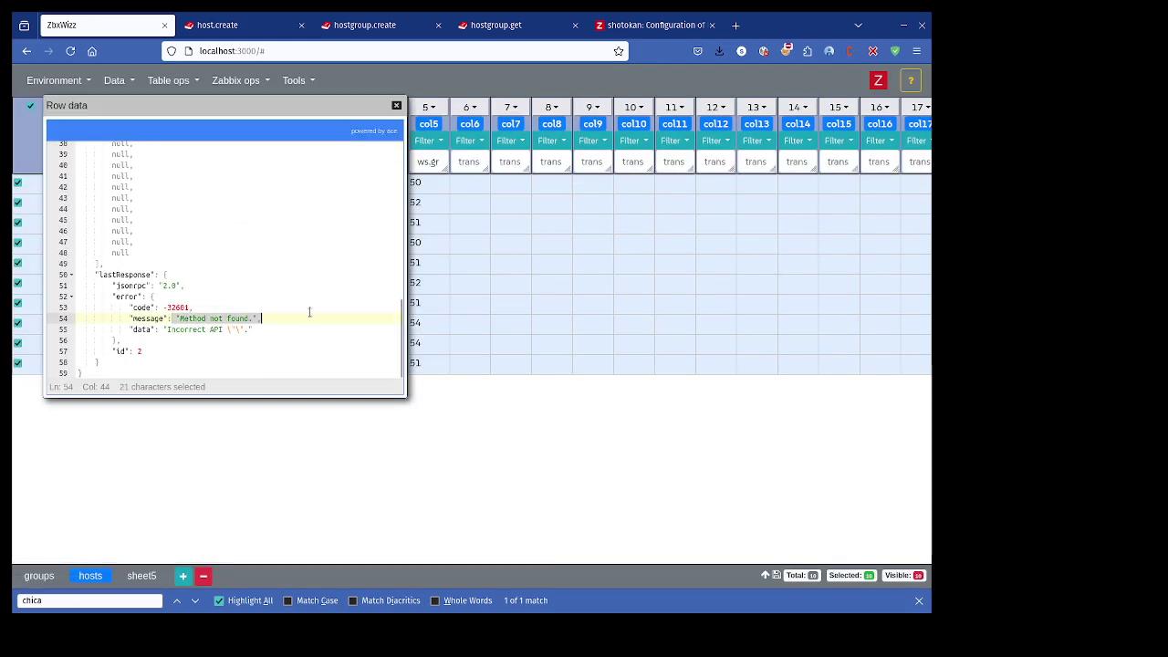
left_click(396, 105)
Reopen the push request and set its resource to host and its operation to create.
left_click(220, 84)
left_click(262, 123)
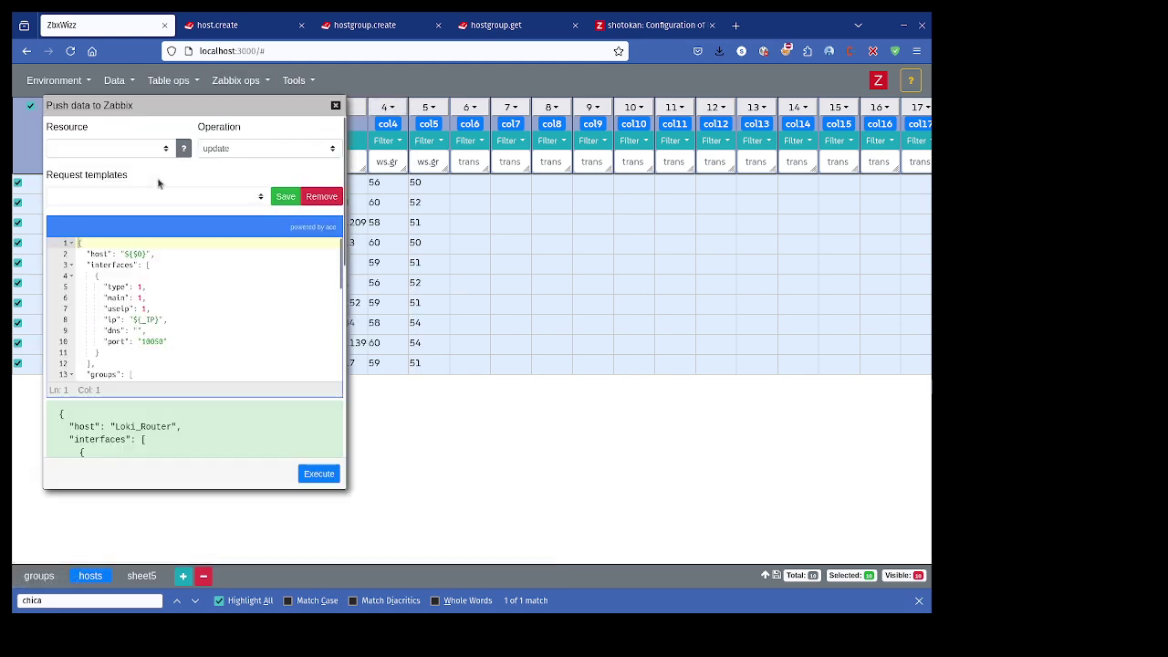
left_click(124, 149)
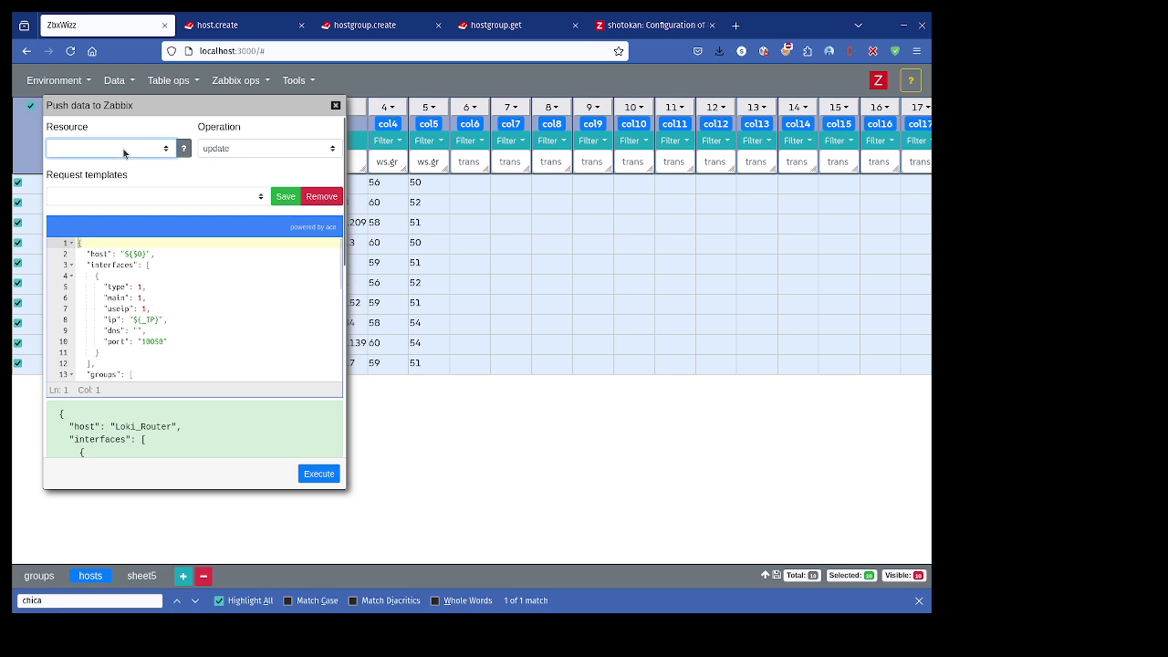
left_click(98, 189)
left_click(262, 147)
left_click(218, 185)
left_click(177, 286)
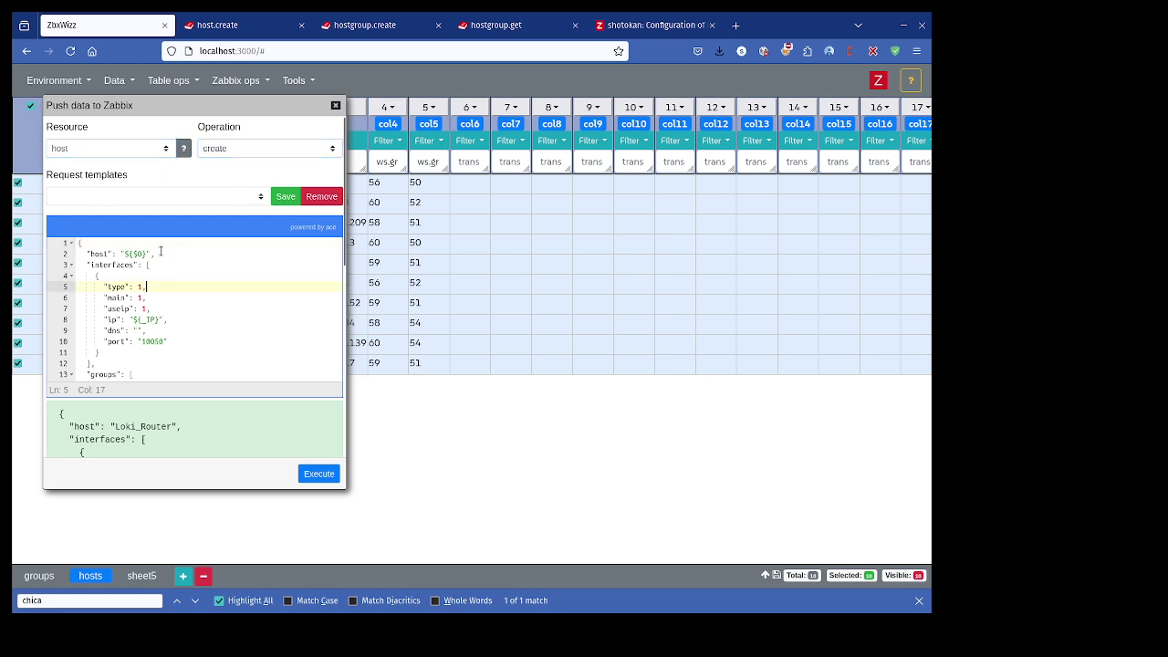
Review the request preview, then execute the host create push for all selected rows and confirm it.
scroll(194, 310, "down", 5)
scroll(202, 430, "down", 5)
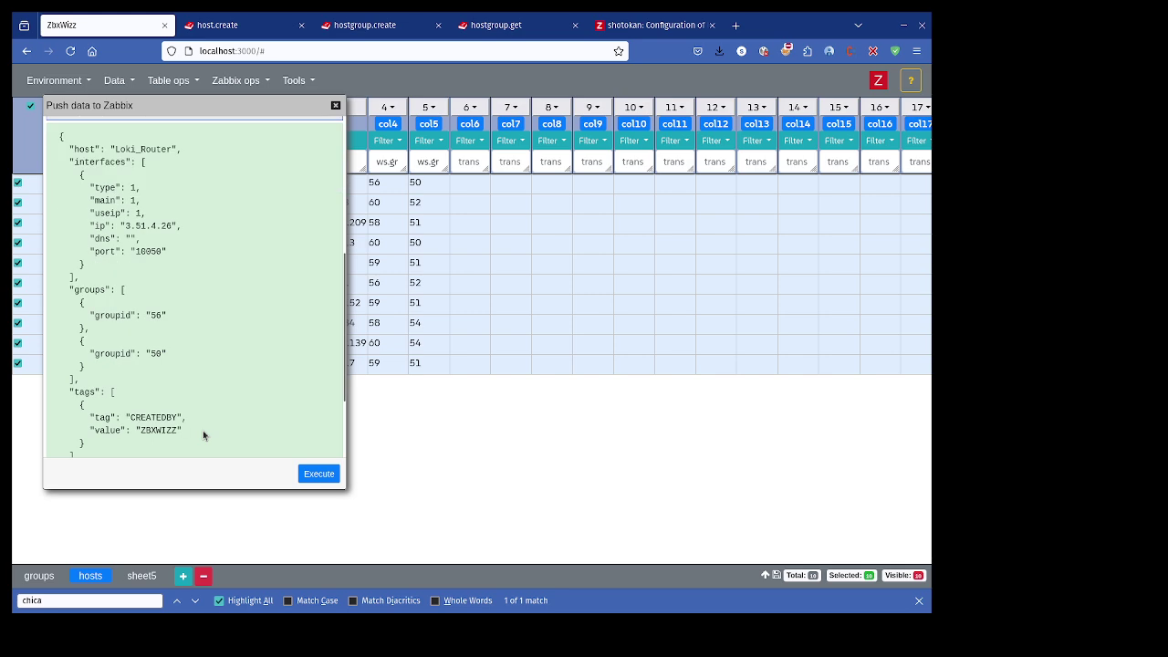
left_click(321, 475)
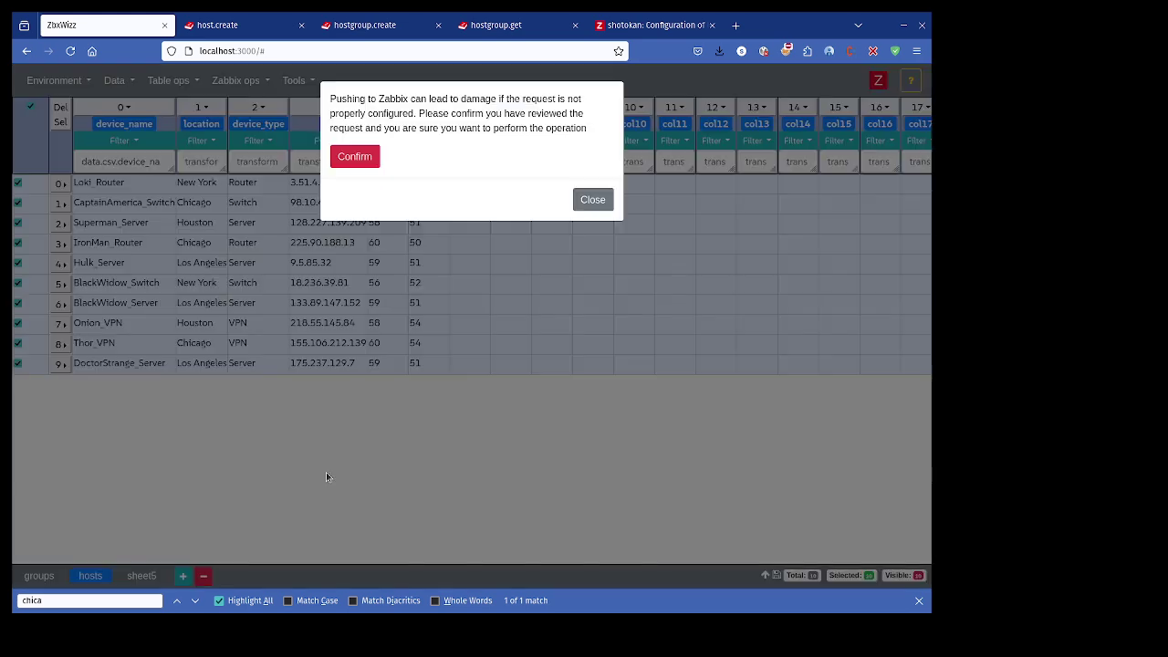
left_click(354, 156)
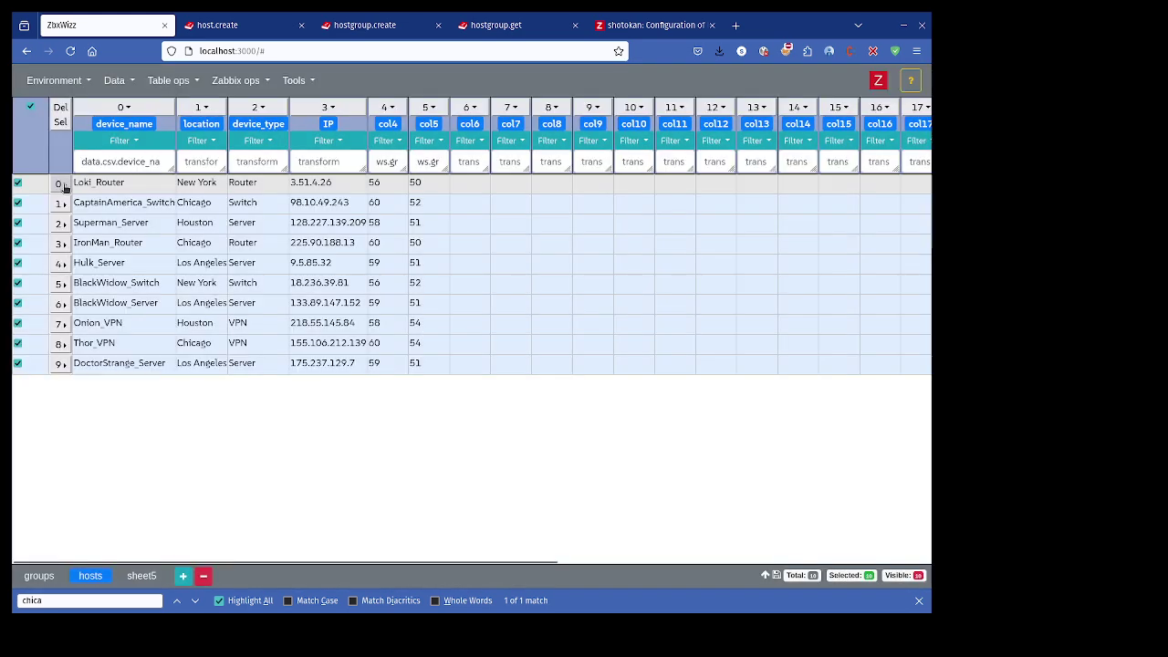
Examine the returned hostids under lastResponse in the Loki_Router row info, and close it.
left_click(60, 183)
left_click(107, 191)
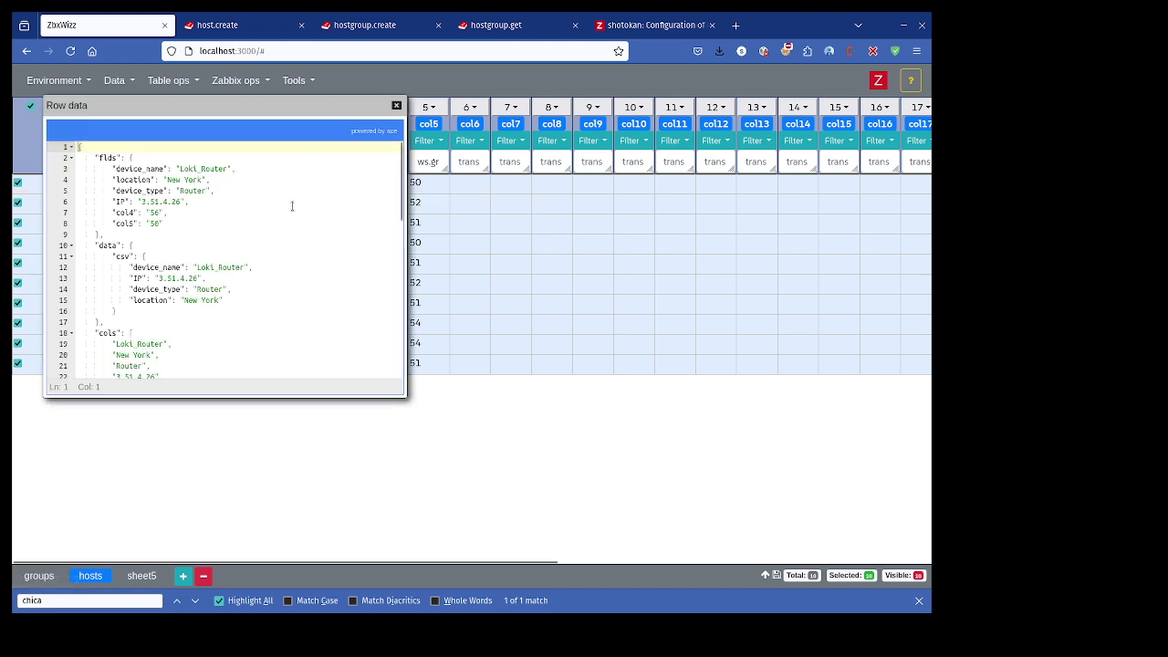
scroll(300, 241, "down", 5)
scroll(300, 242, "down", 1)
left_click_drag(126, 305, 266, 330)
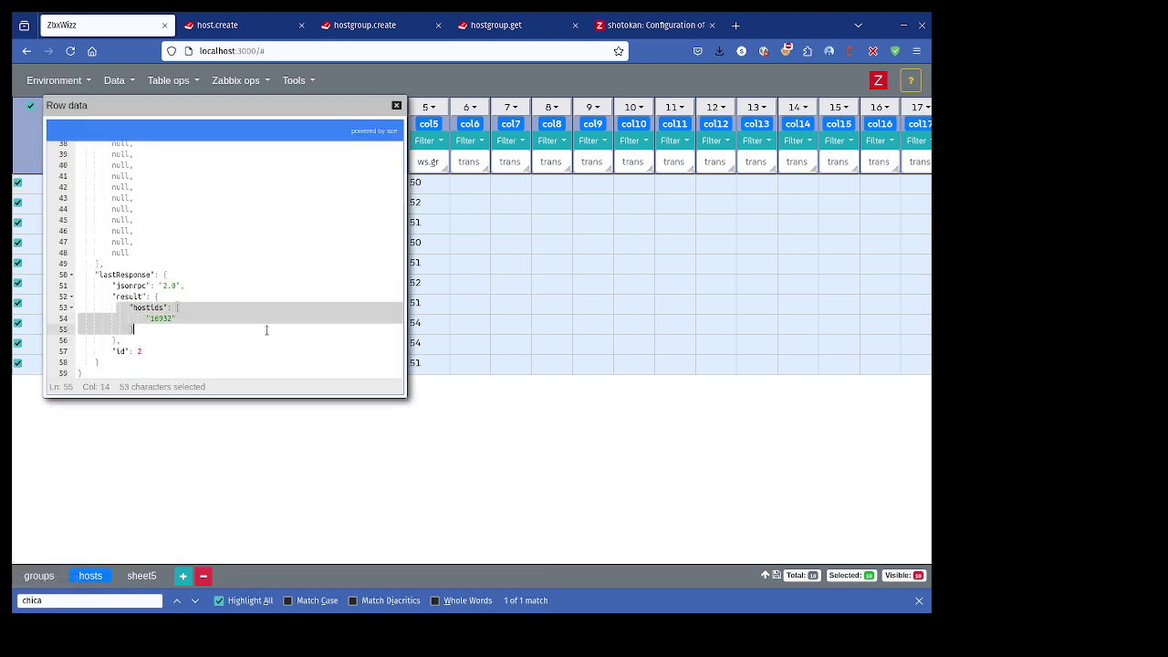
left_click(135, 308)
left_click(167, 318)
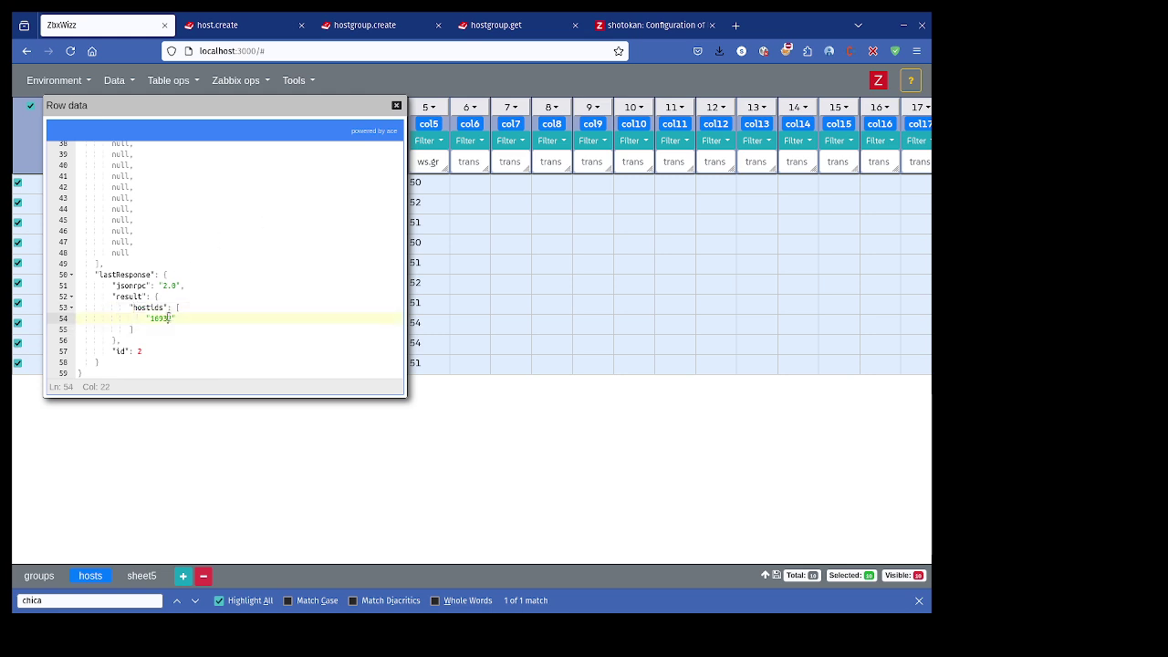
double_click(167, 318)
left_click(396, 105)
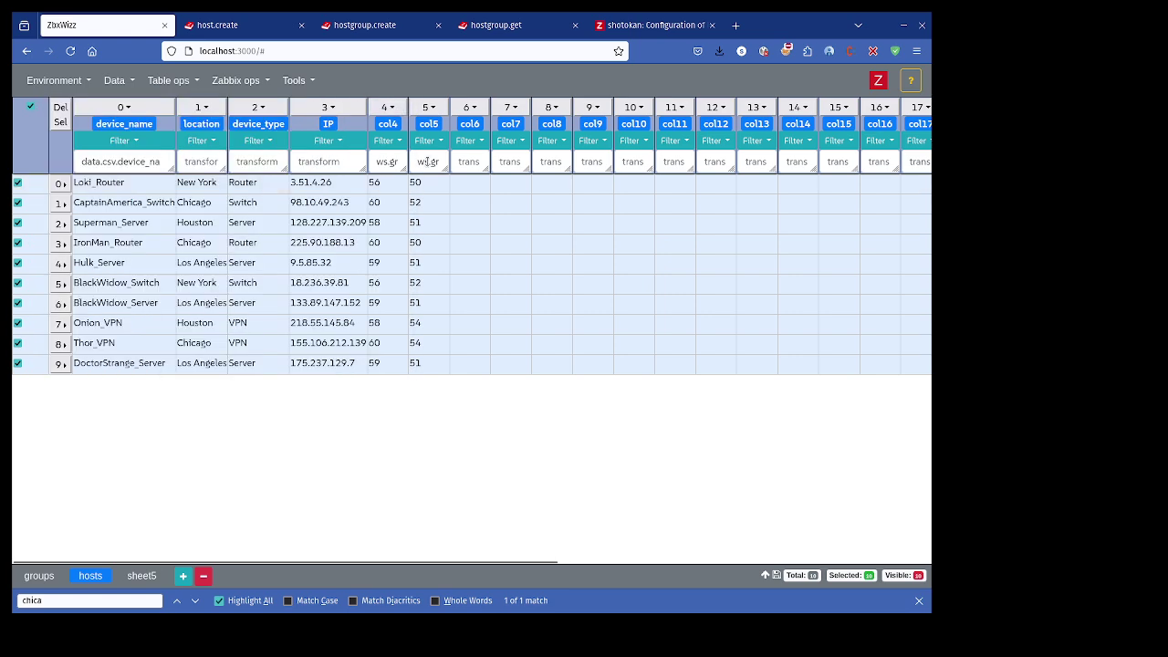
Try lastReponse as the transform expression of column col6.
left_click(472, 162)
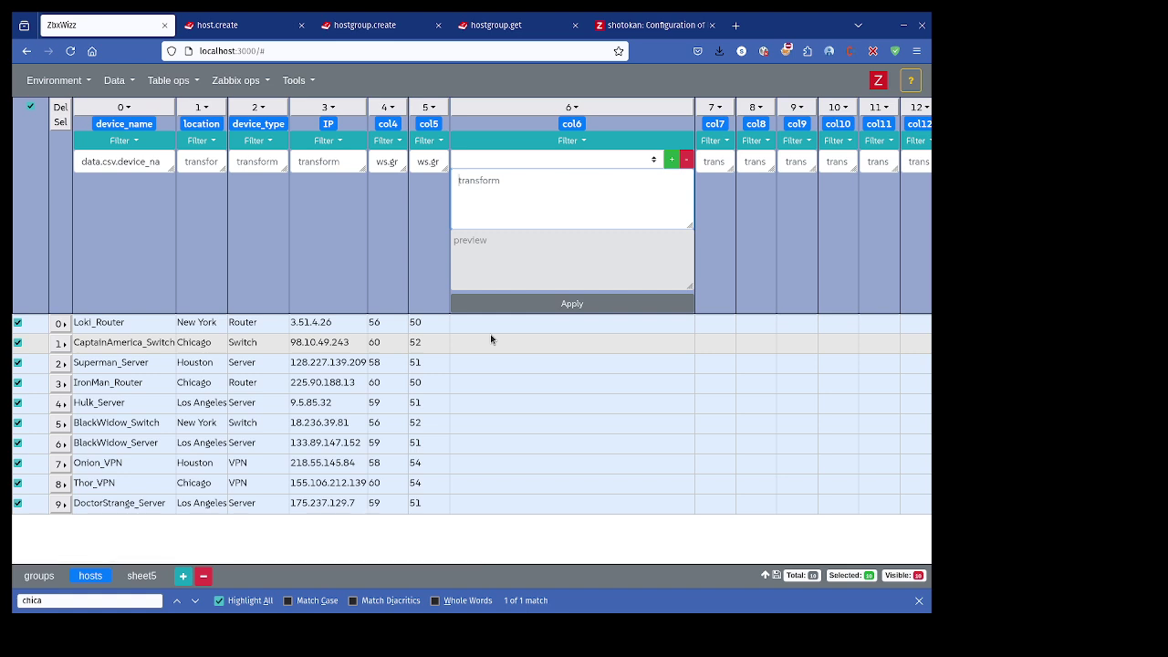
type("lastReponse.")
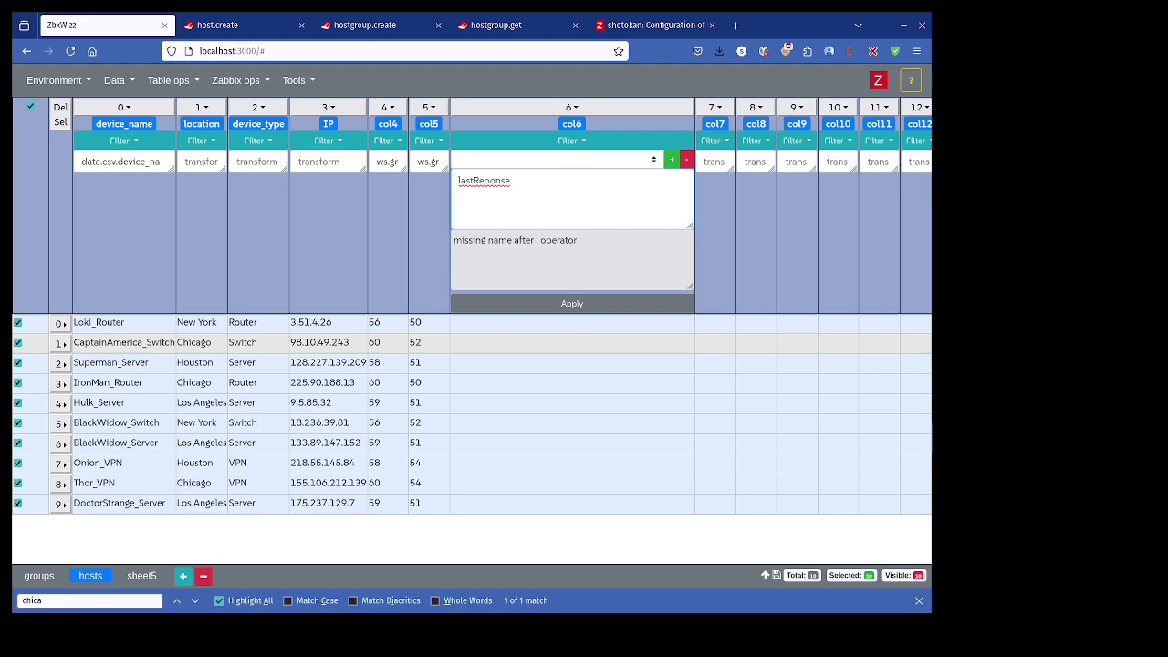
key("BackSpace")
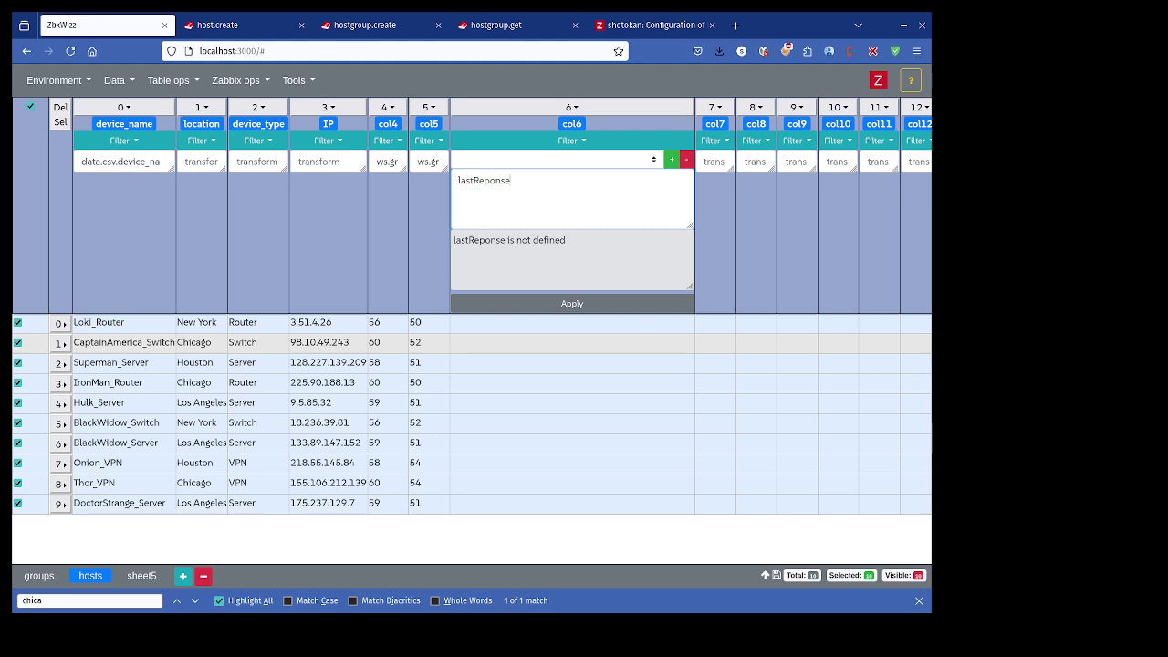
Copy the key name lastResponse from the row info of the Loki_Router row.
left_click(60, 323)
left_click(106, 191)
scroll(143, 270, "down", 10)
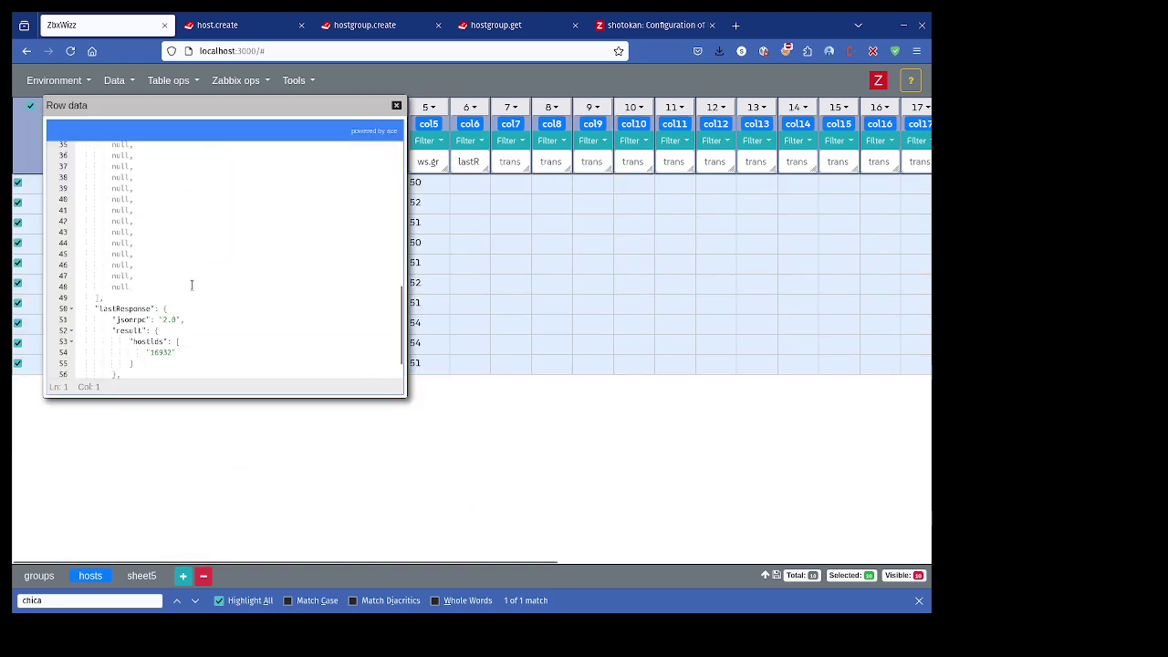
double_click(143, 274)
key("ctrl+c")
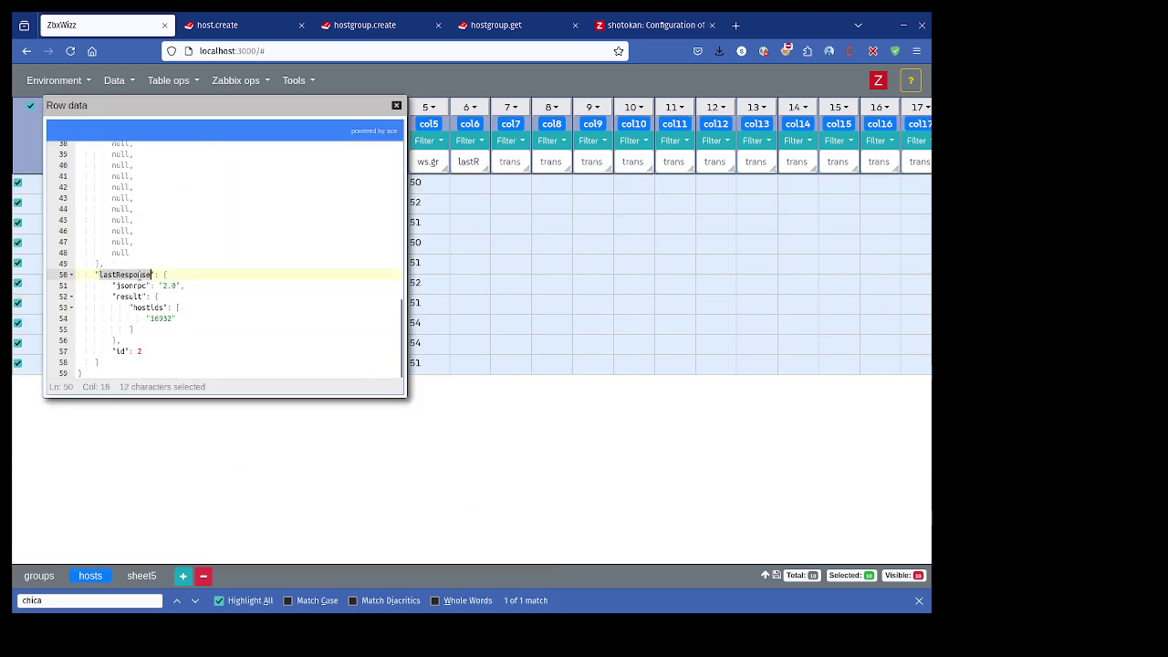
left_click(396, 107)
Replace the col6 transform with lastResponse.result.hostids[0], apply it to the rows, and close the browser's find bar.
left_click(470, 162)
double_click(485, 180)
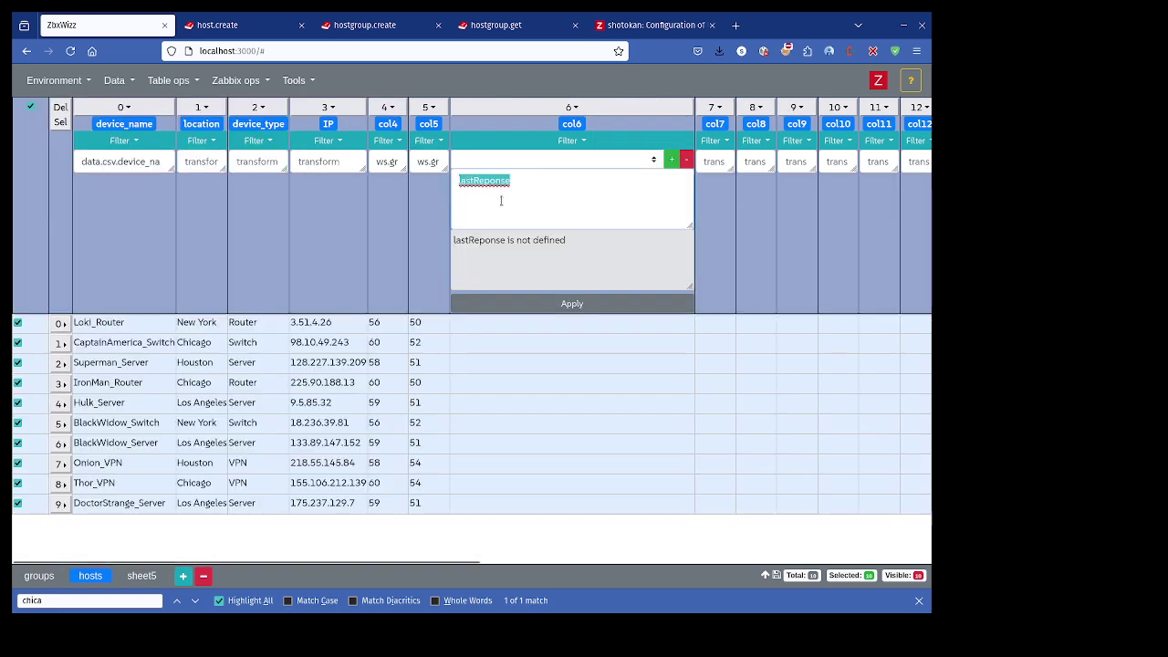
key("ctrl+v")
type(".")
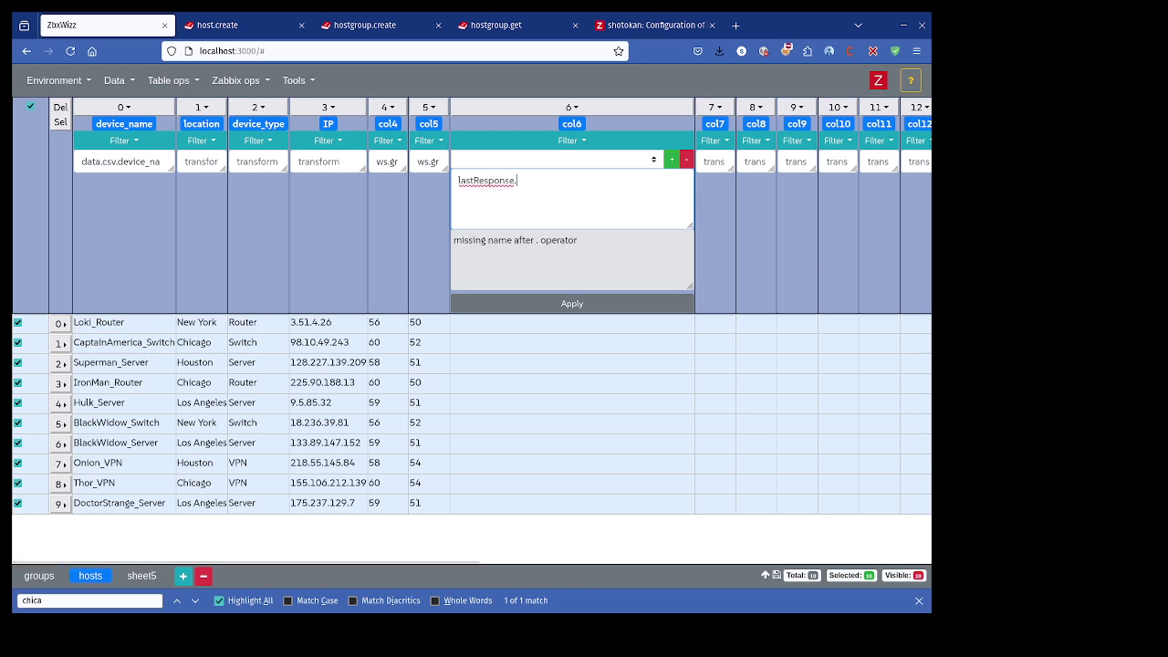
type("result.")
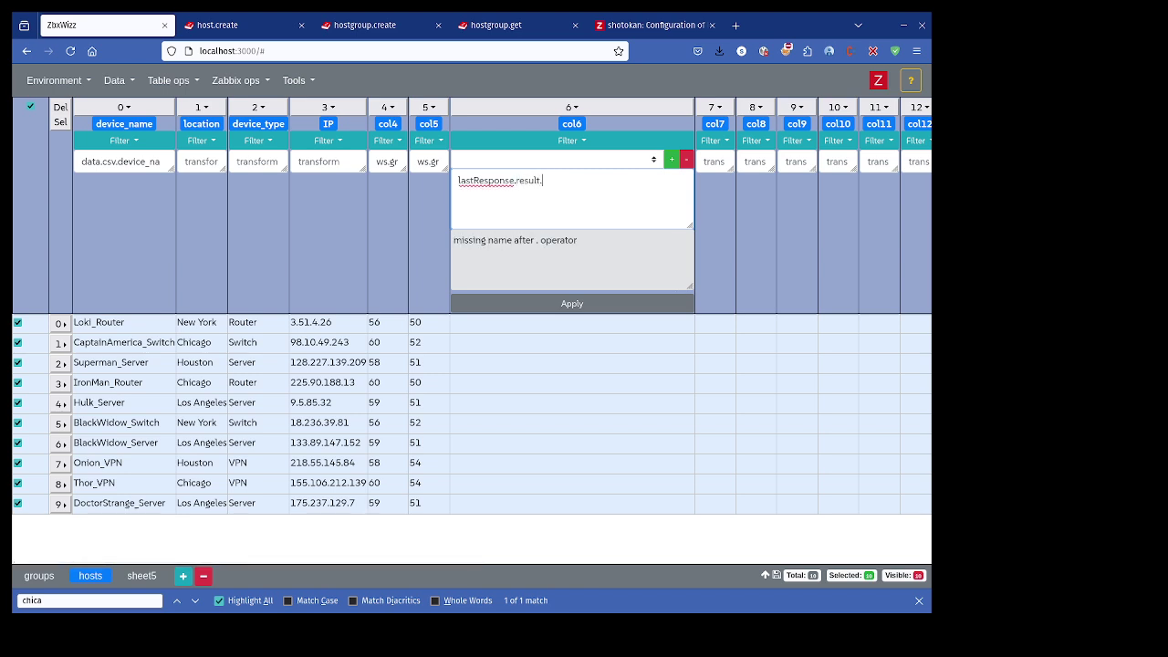
key("BackSpace")
type(".hostids")
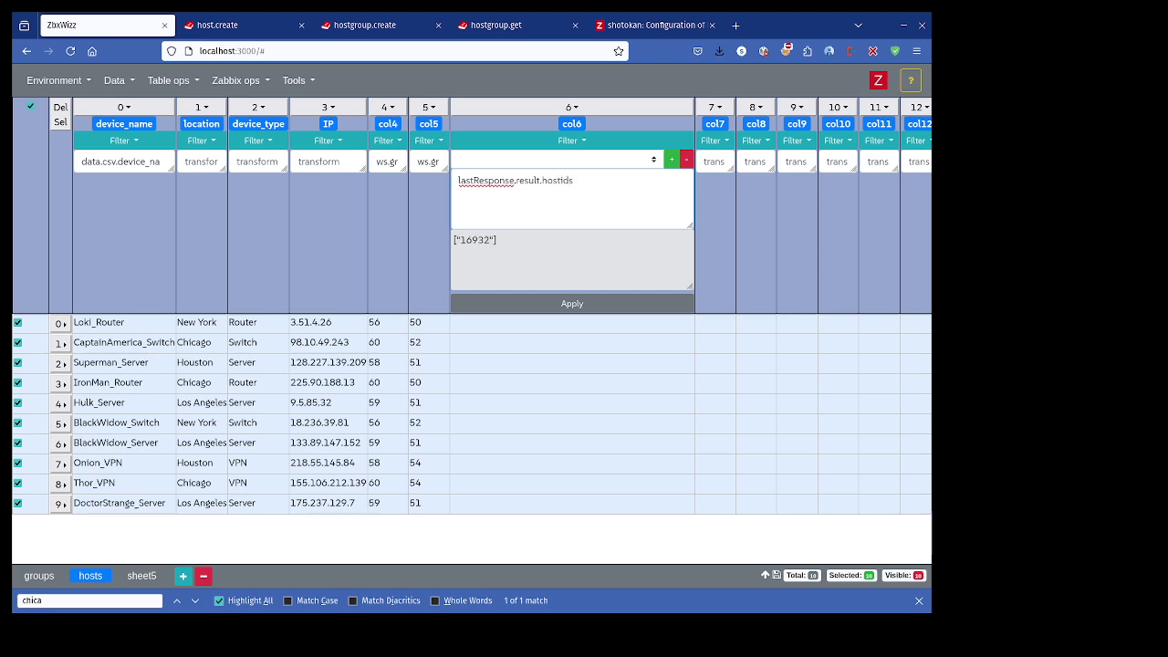
type("[0]")
left_click(598, 303)
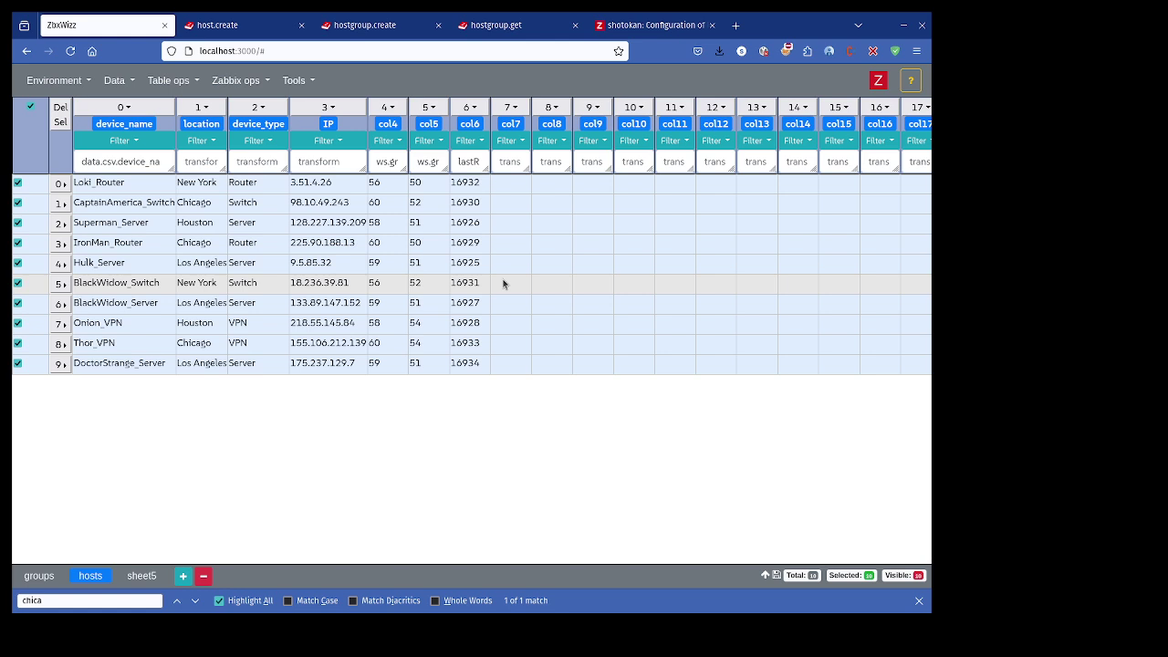
left_click(918, 600)
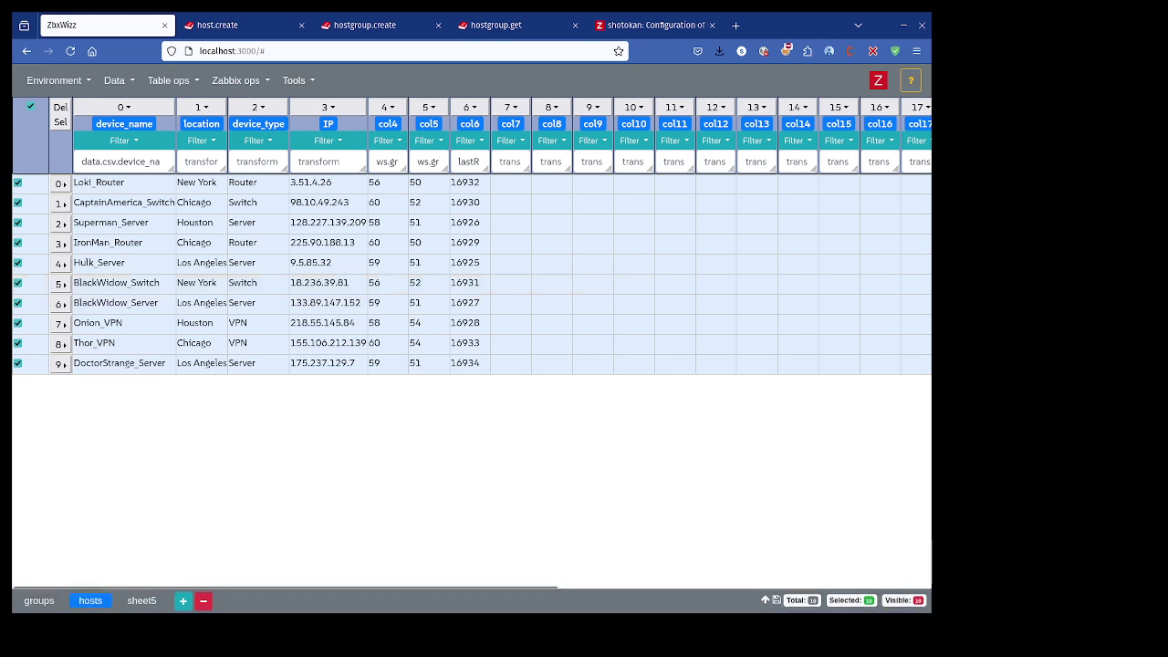